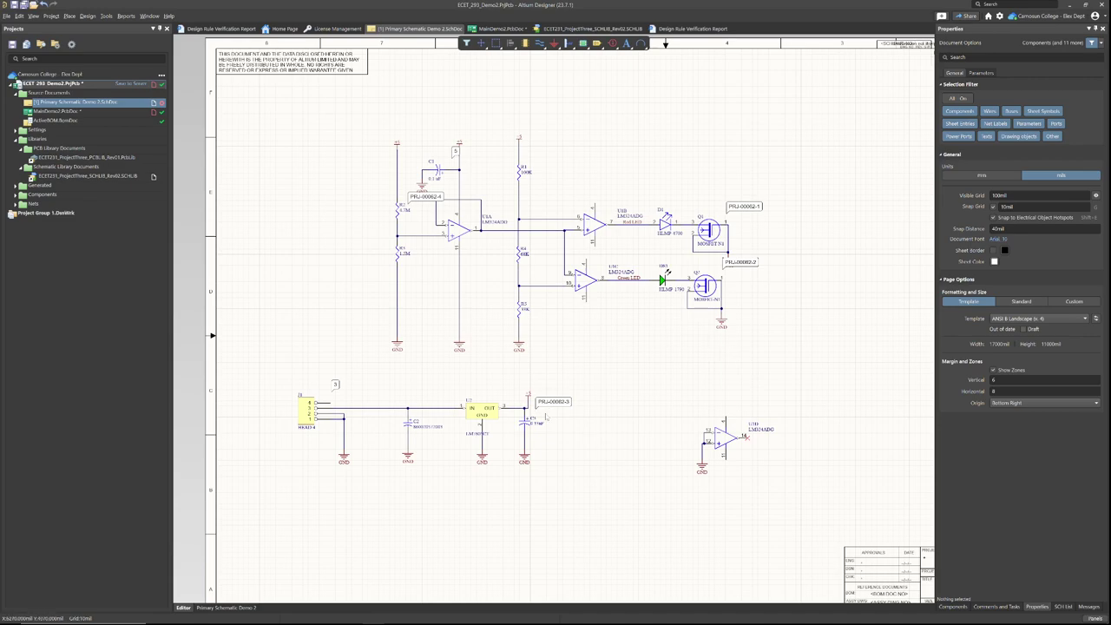
# Show the Comments and Tasks panel with the schematic's six review comments, glancing at View > Panels.
pyautogui.click(995, 606)
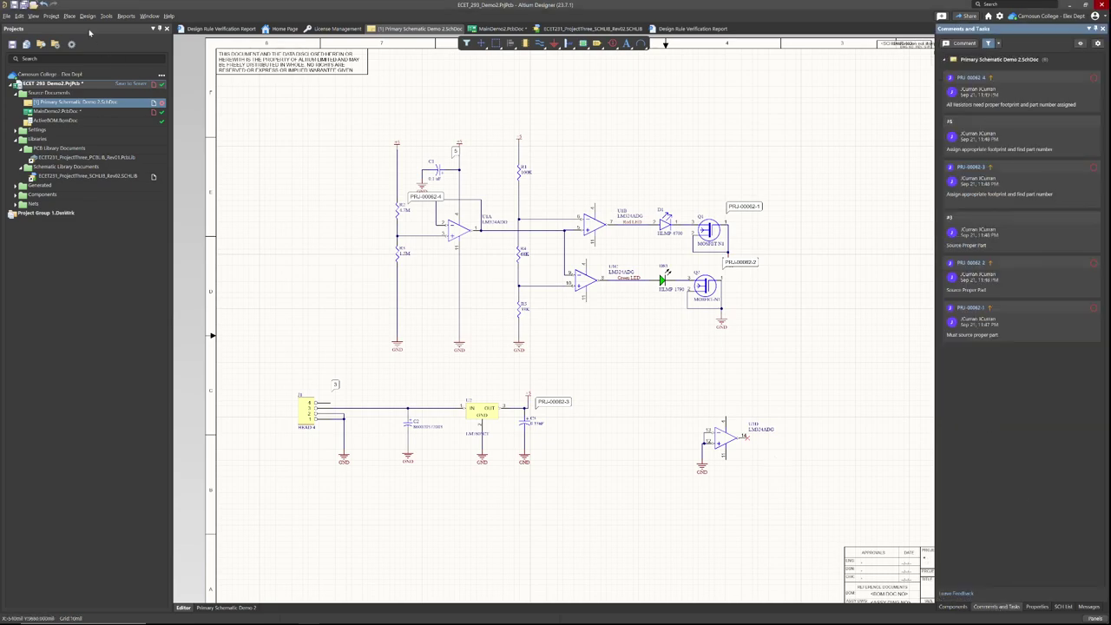
pyautogui.click(33, 16)
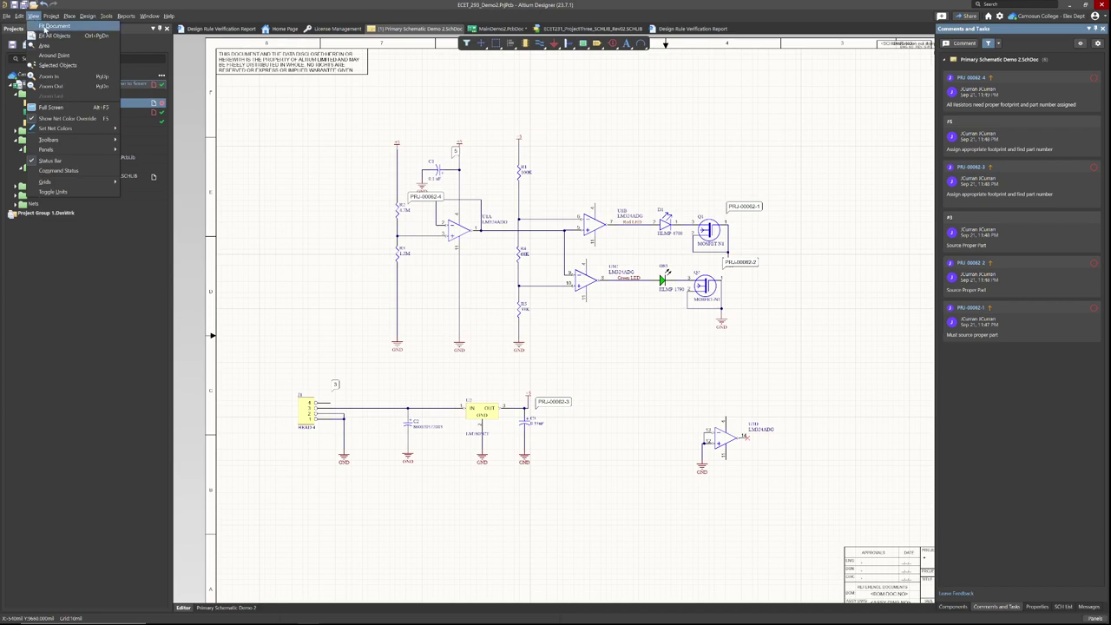
pyautogui.moveTo(112, 150)
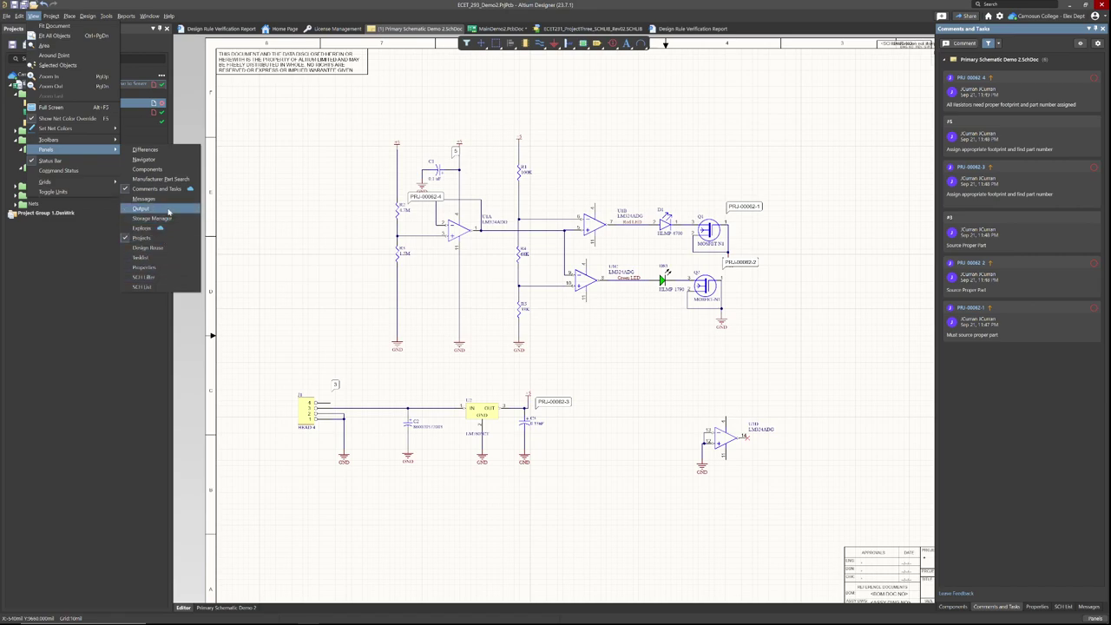
pyautogui.click(654, 397)
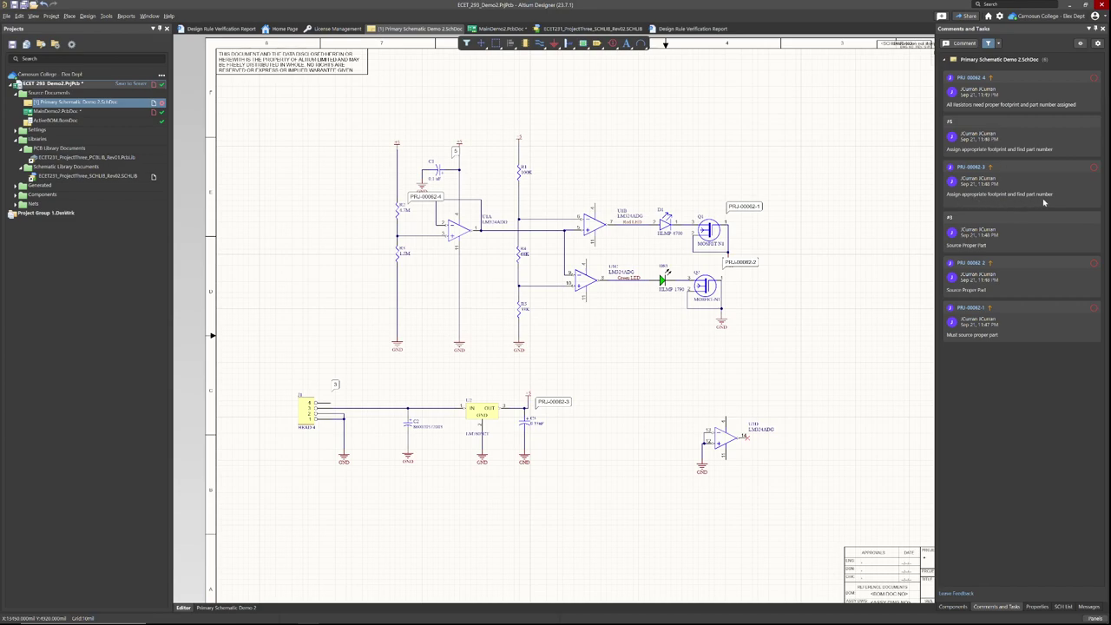
# Open comment #3, then the PRJ-00062-3 footprint and part number comment, moving each popup aside.
pyautogui.click(986, 243)
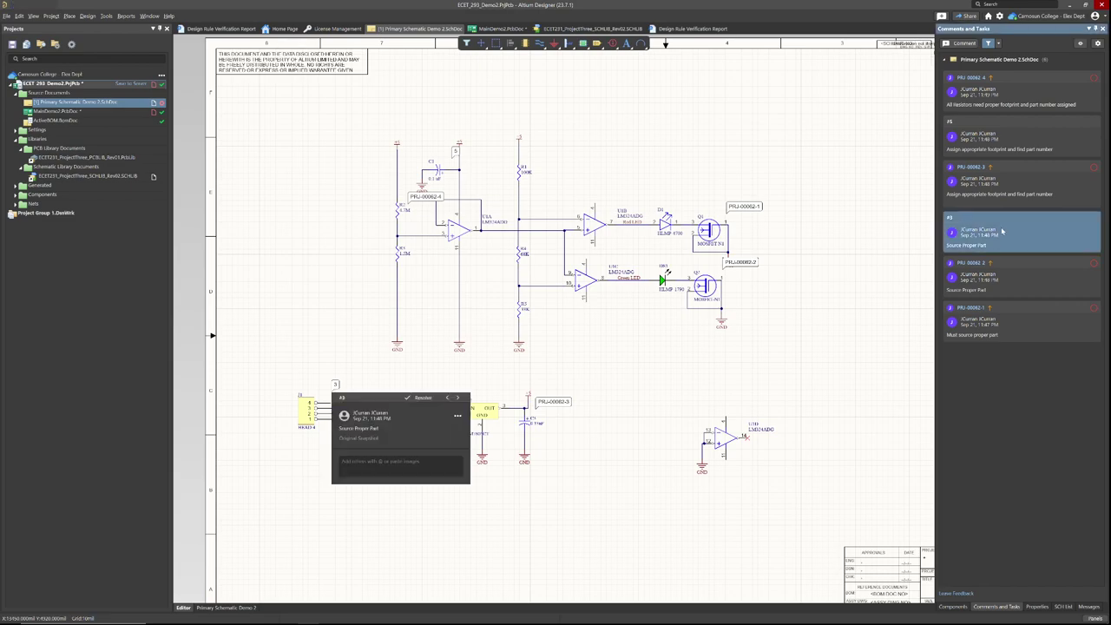
pyautogui.moveTo(392, 401); pyautogui.dragTo(417, 383)
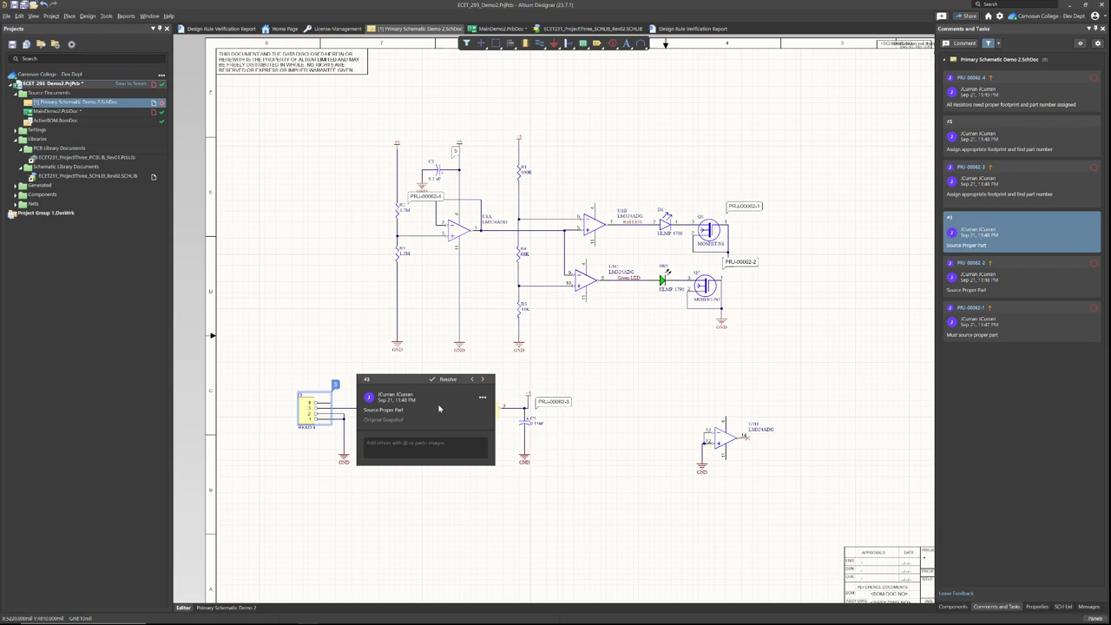
pyautogui.moveTo(418, 384); pyautogui.dragTo(320, 289)
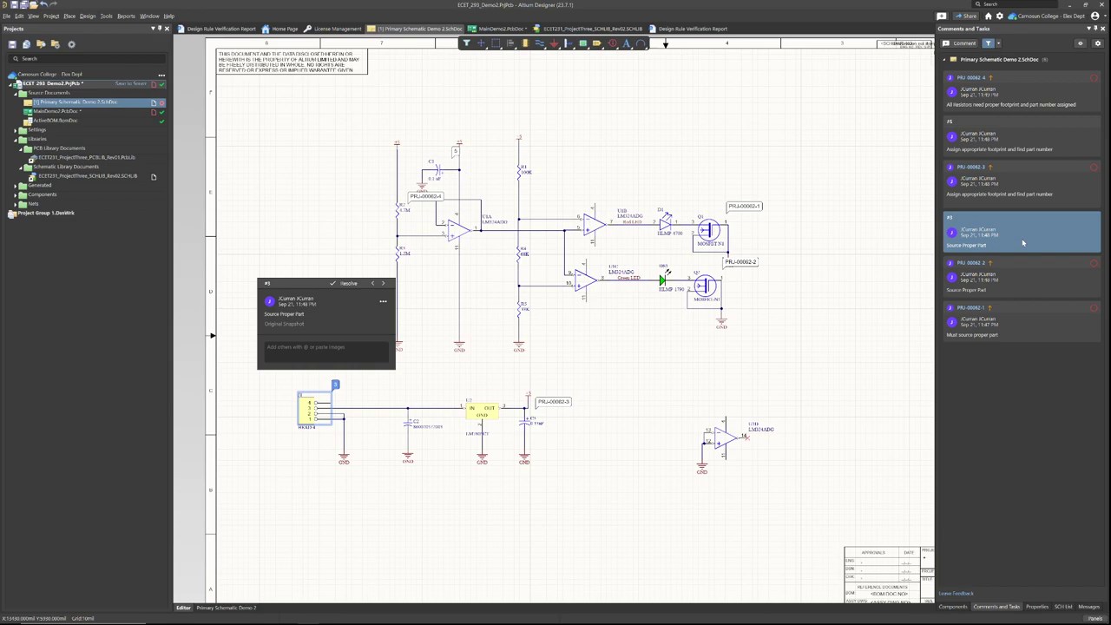
pyautogui.click(1008, 187)
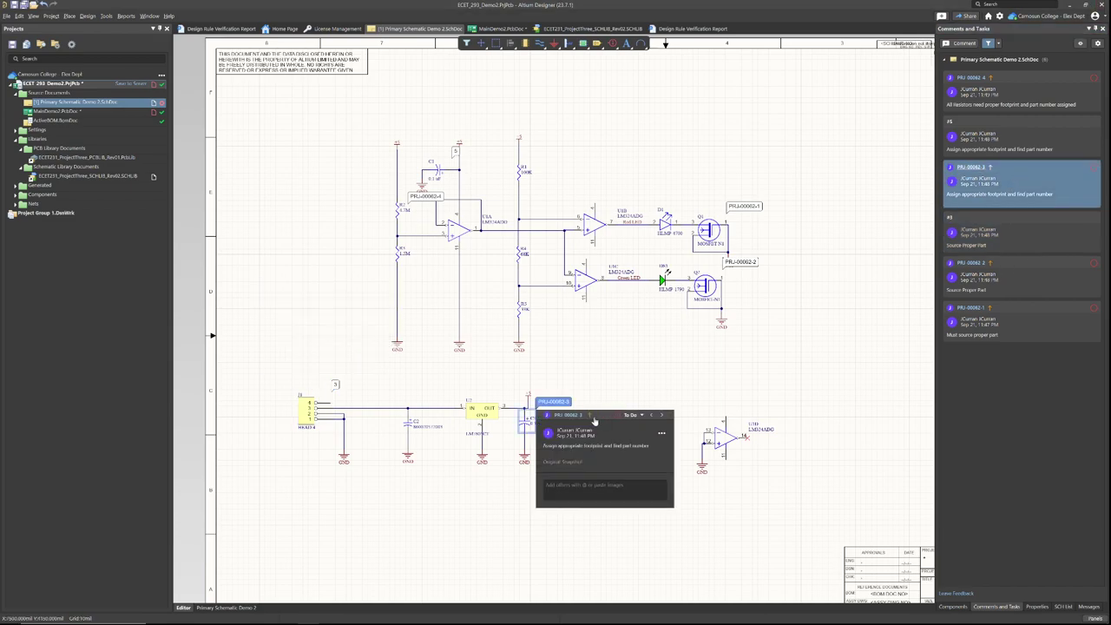
pyautogui.moveTo(613, 417); pyautogui.dragTo(632, 380)
pyautogui.click(502, 29)
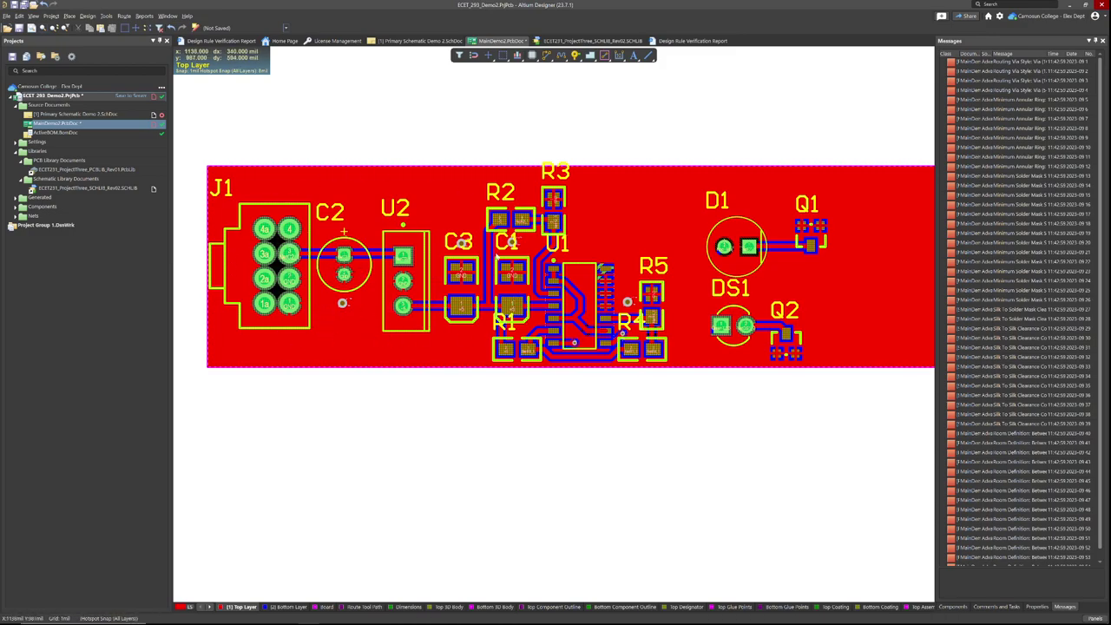
pyautogui.click(419, 41)
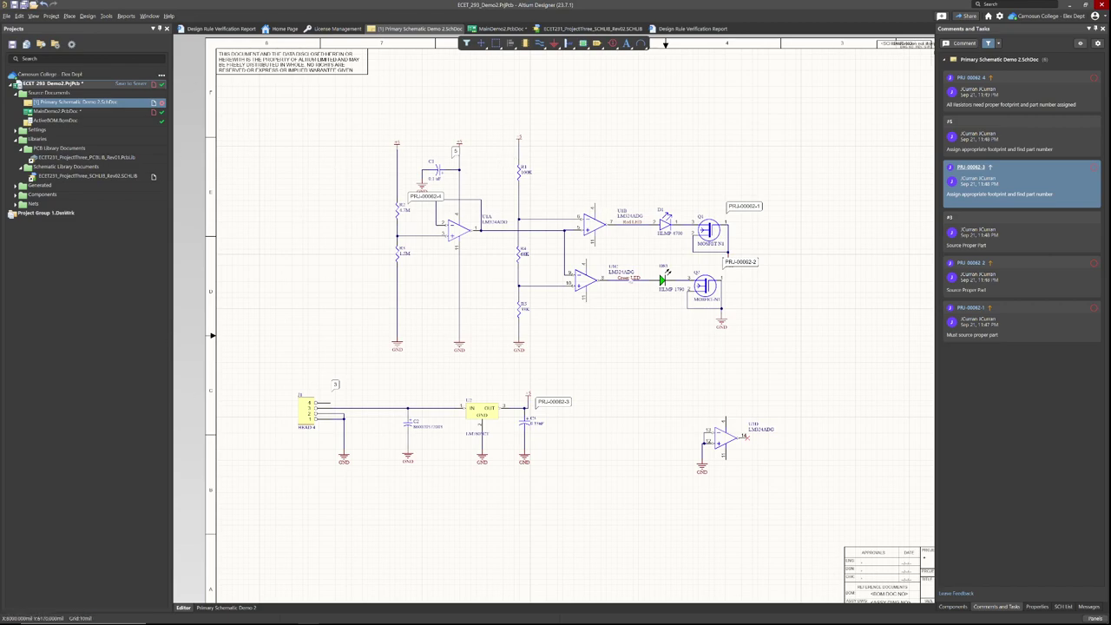
# Make a schematic library from the schematic's components, also grouping by Part Field 1.
pyautogui.click(52, 15)
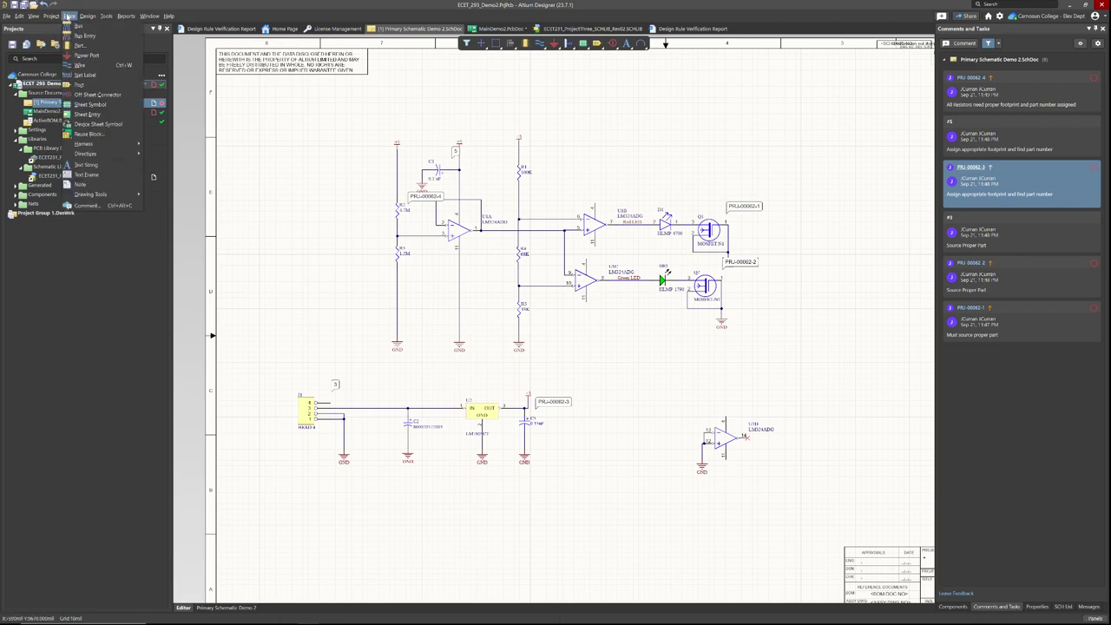
pyautogui.moveTo(80, 17)
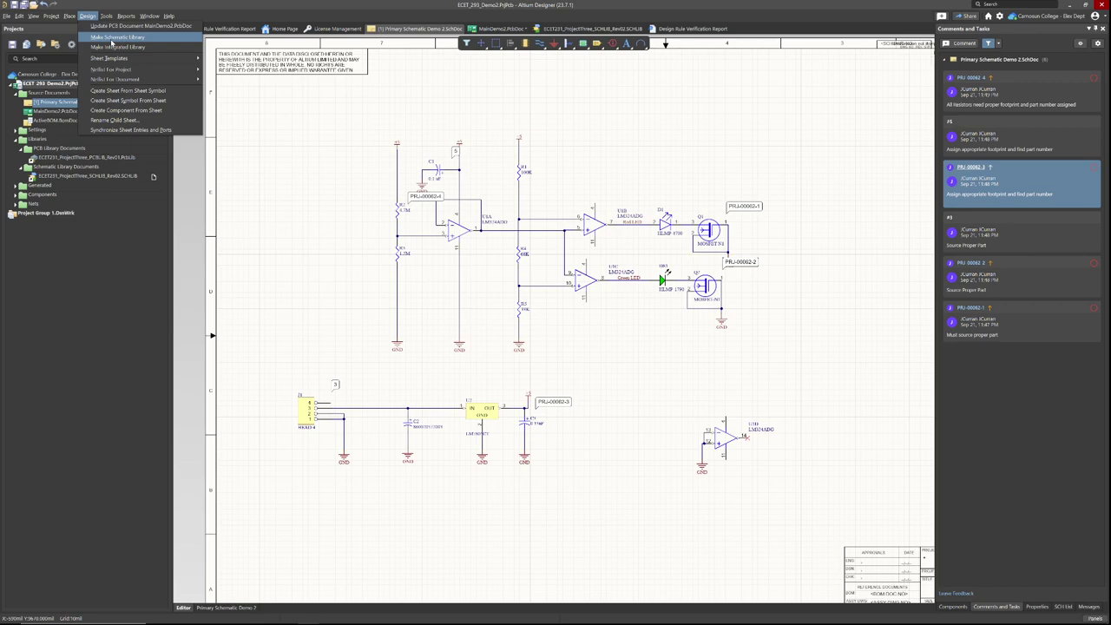
pyautogui.click(112, 38)
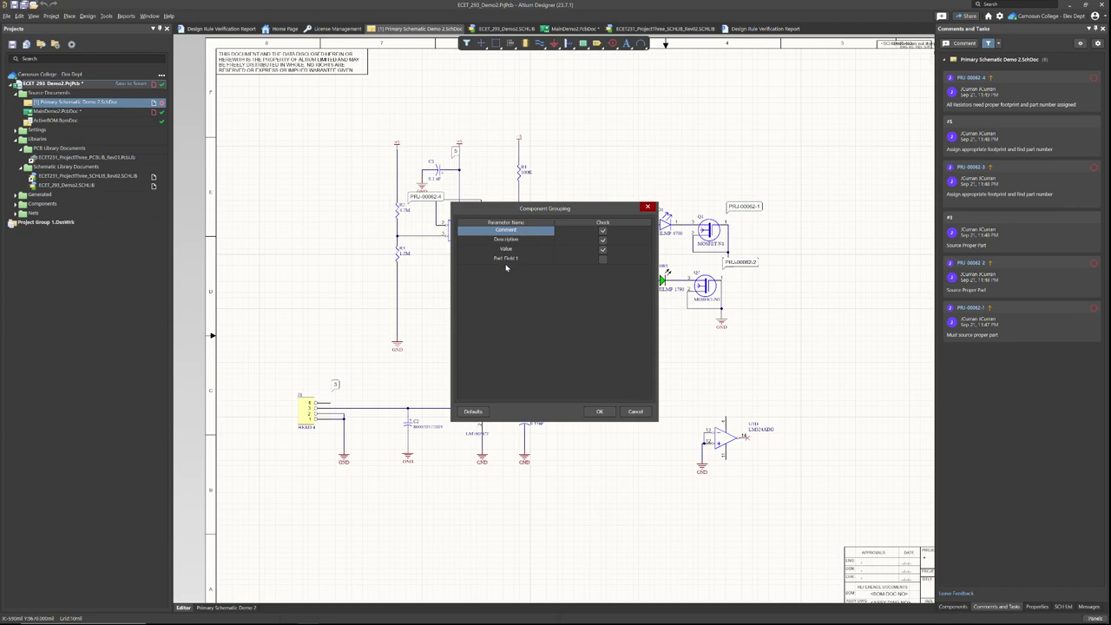
pyautogui.click(602, 260)
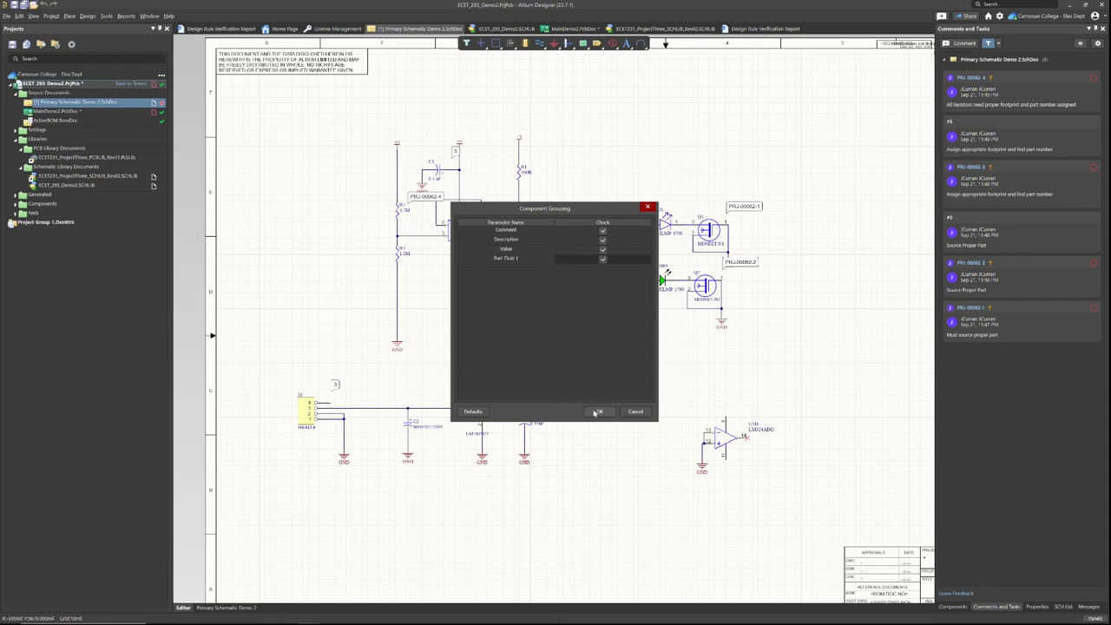
pyautogui.click(598, 411)
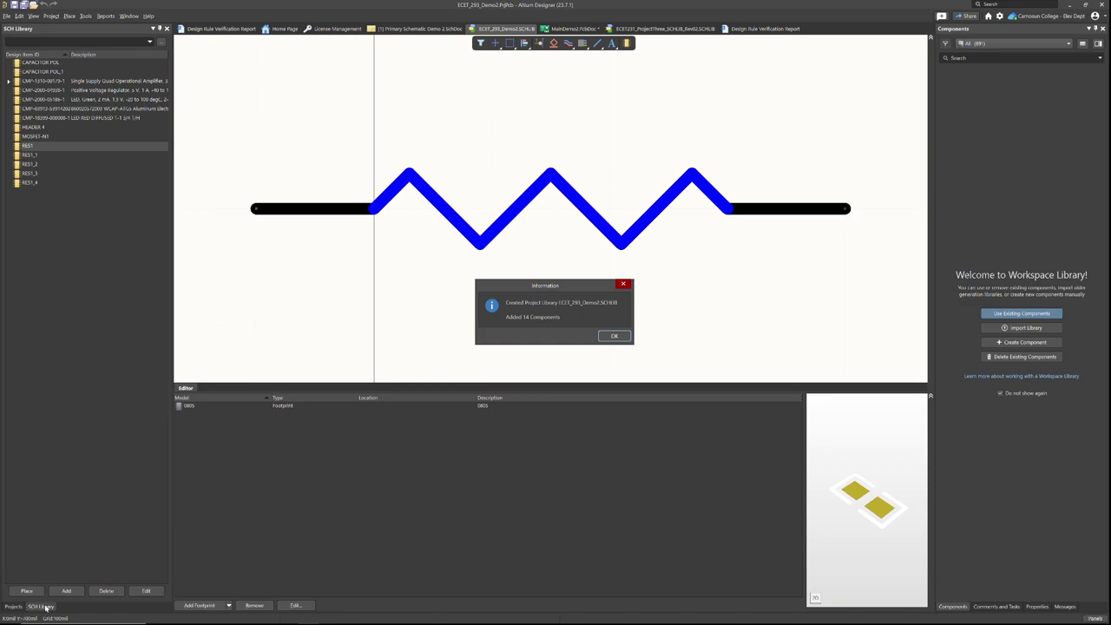
# Acknowledge the library creation message and preview the op-amp, regulator, LED and MOSFET-N1 symbols.
pyautogui.click(613, 336)
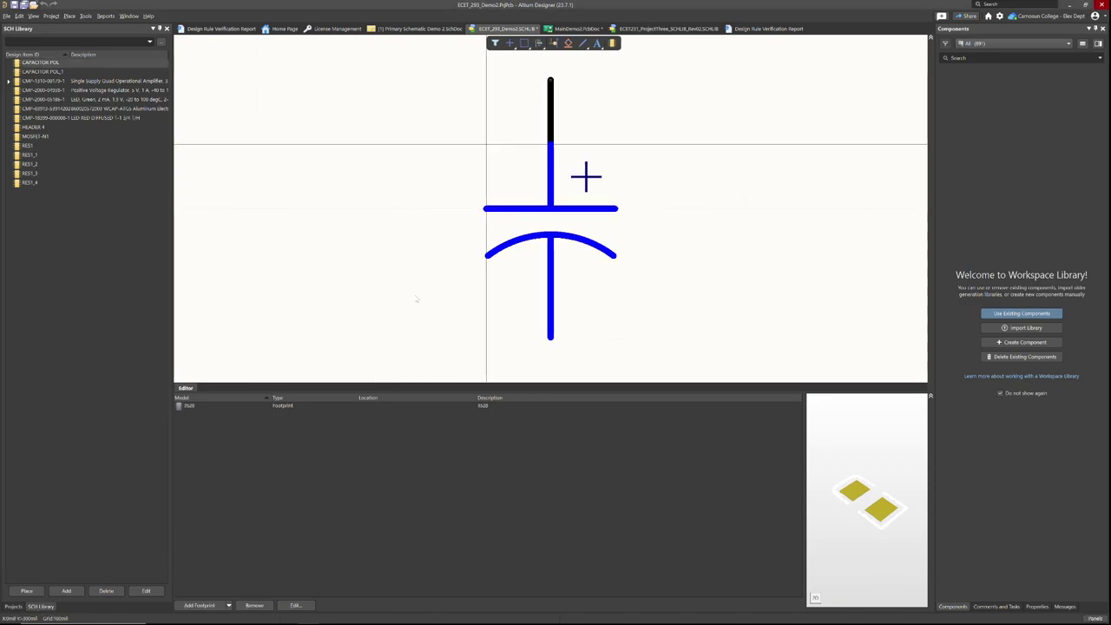
pyautogui.click(52, 81)
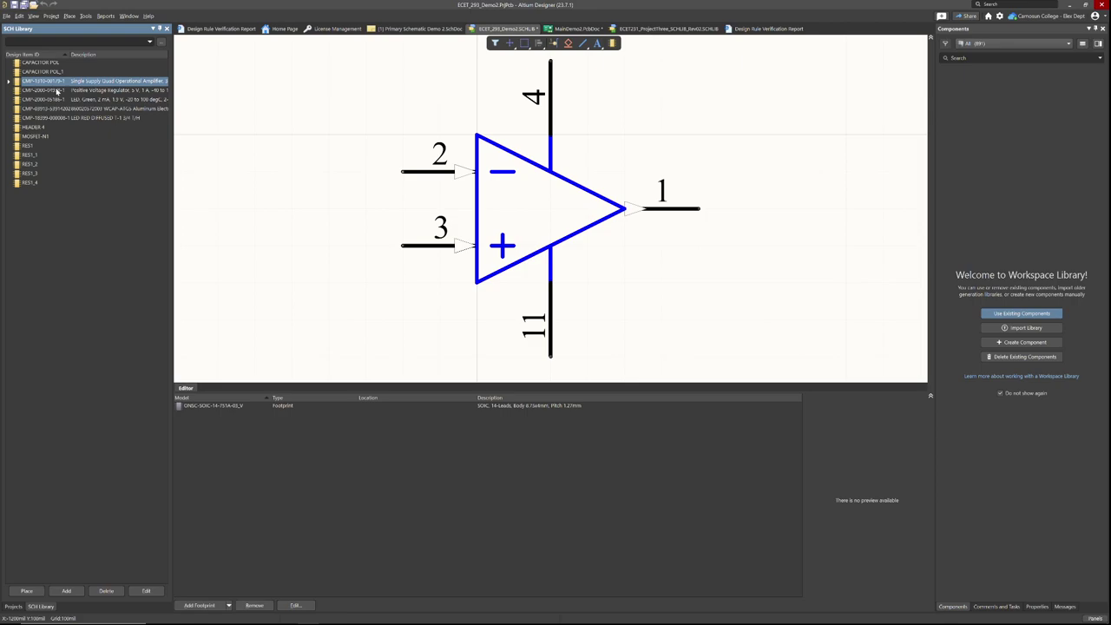
pyautogui.click(57, 90)
pyautogui.click(58, 99)
pyautogui.click(43, 117)
pyautogui.click(35, 136)
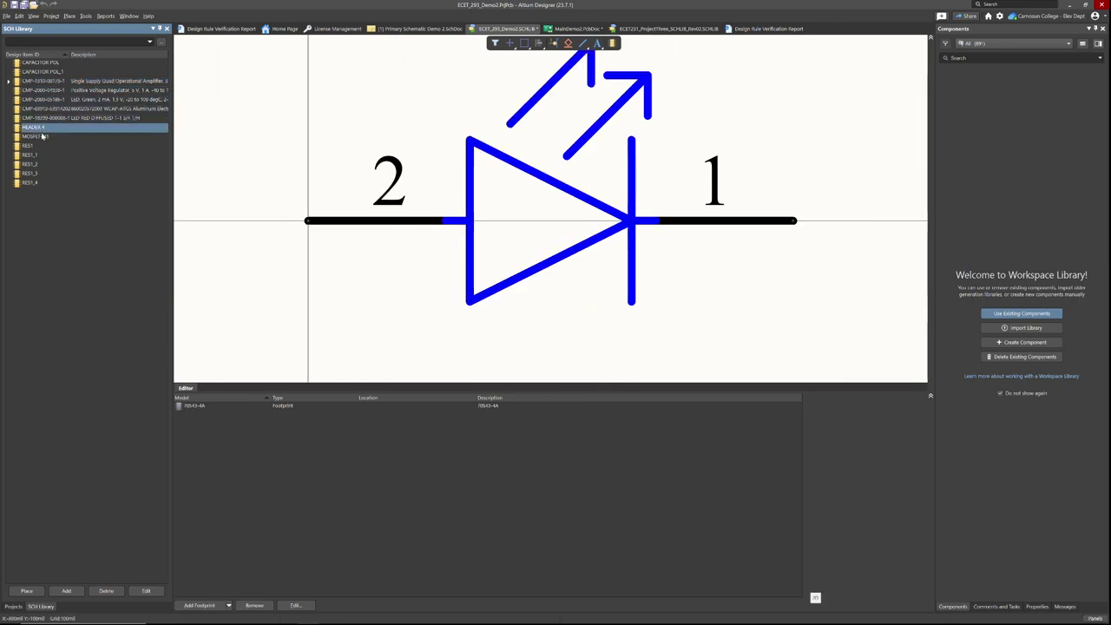
pyautogui.press('Down')
pyautogui.press('Down')
pyautogui.press('Down')
pyautogui.press('Down')
pyautogui.press('Down')
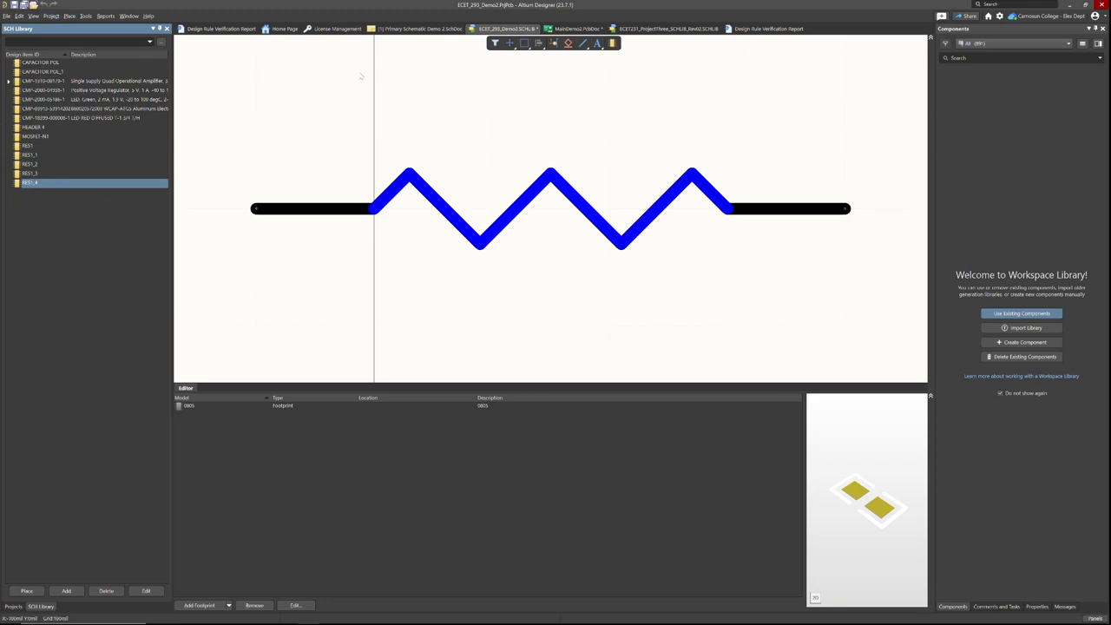
# Check the project tree, then preview the op-amp, regulator, LED and RES1_1–RES1_4 resistor symbols.
pyautogui.click(13, 606)
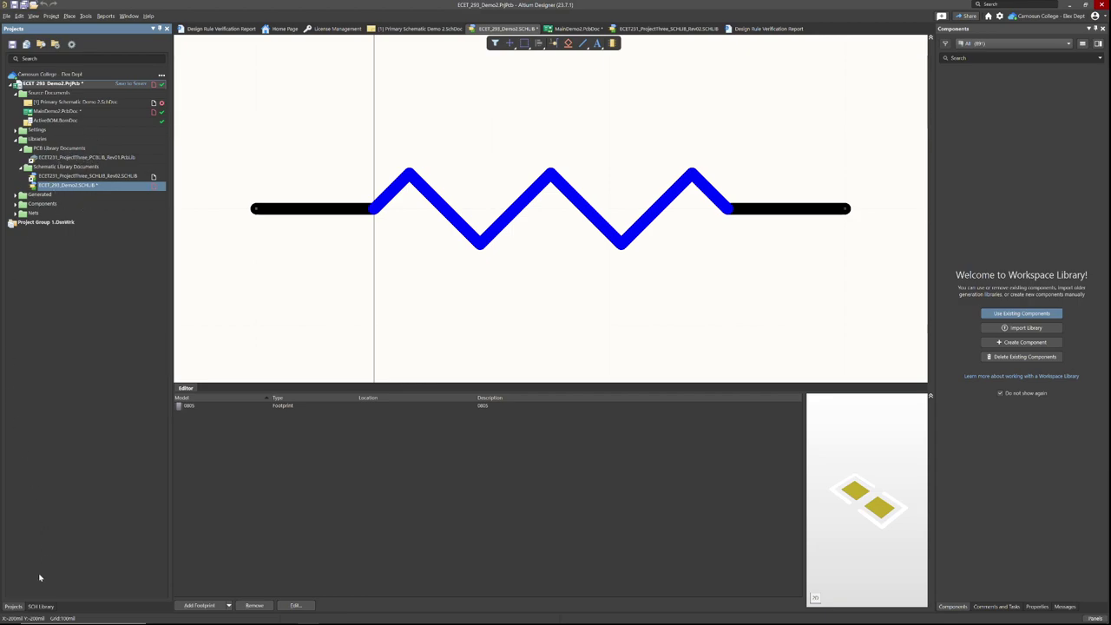
pyautogui.click(39, 607)
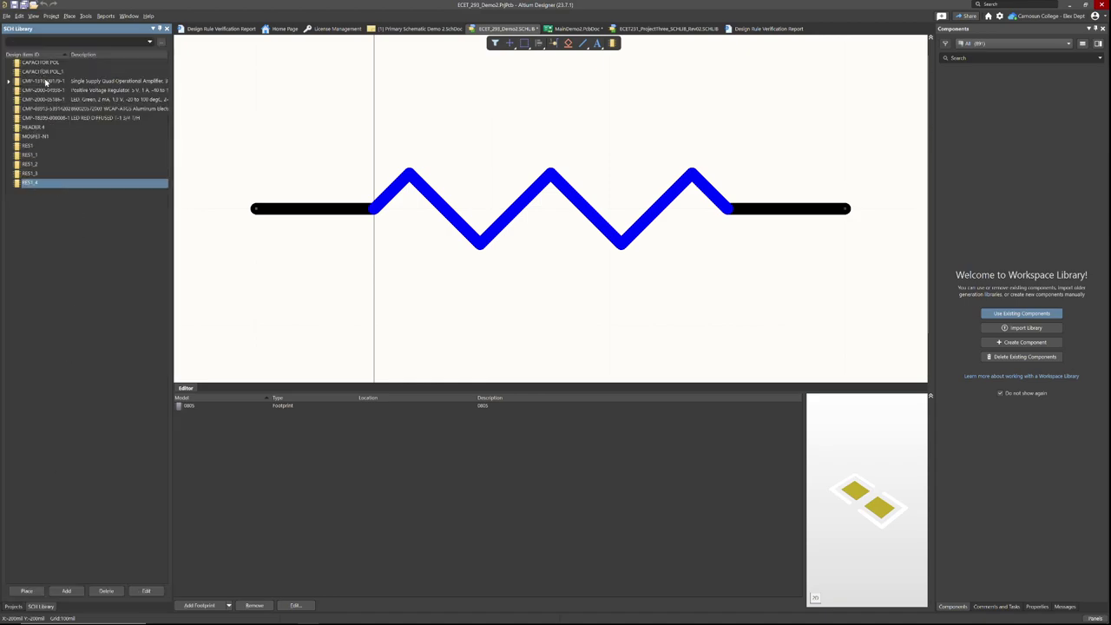
pyautogui.click(61, 80)
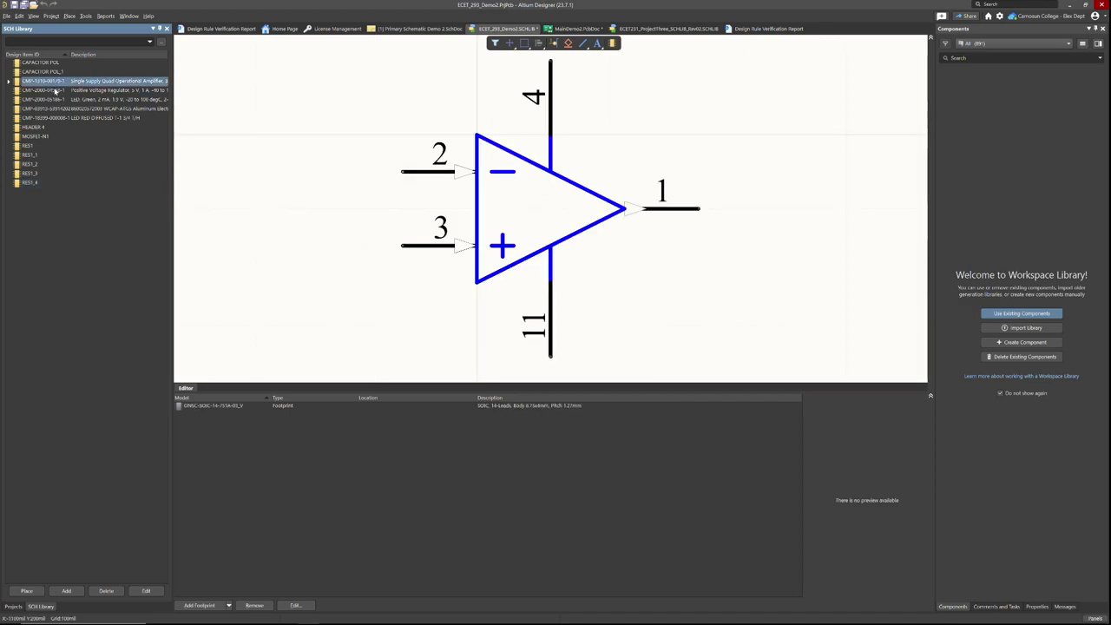
pyautogui.click(56, 90)
pyautogui.click(50, 100)
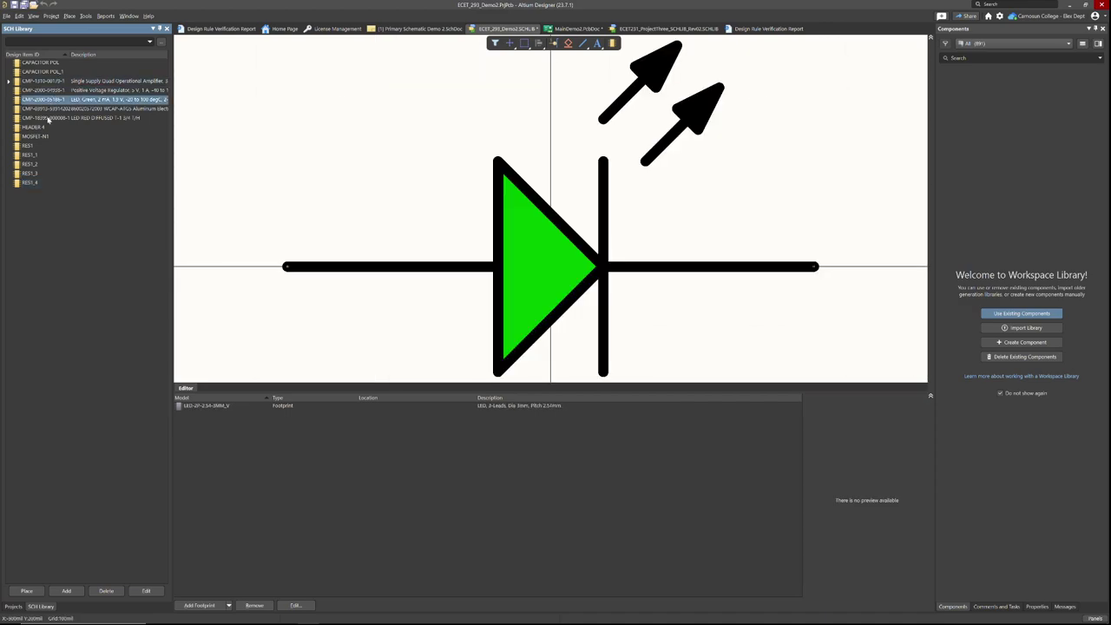
pyautogui.click(30, 164)
pyautogui.click(30, 155)
pyautogui.click(30, 174)
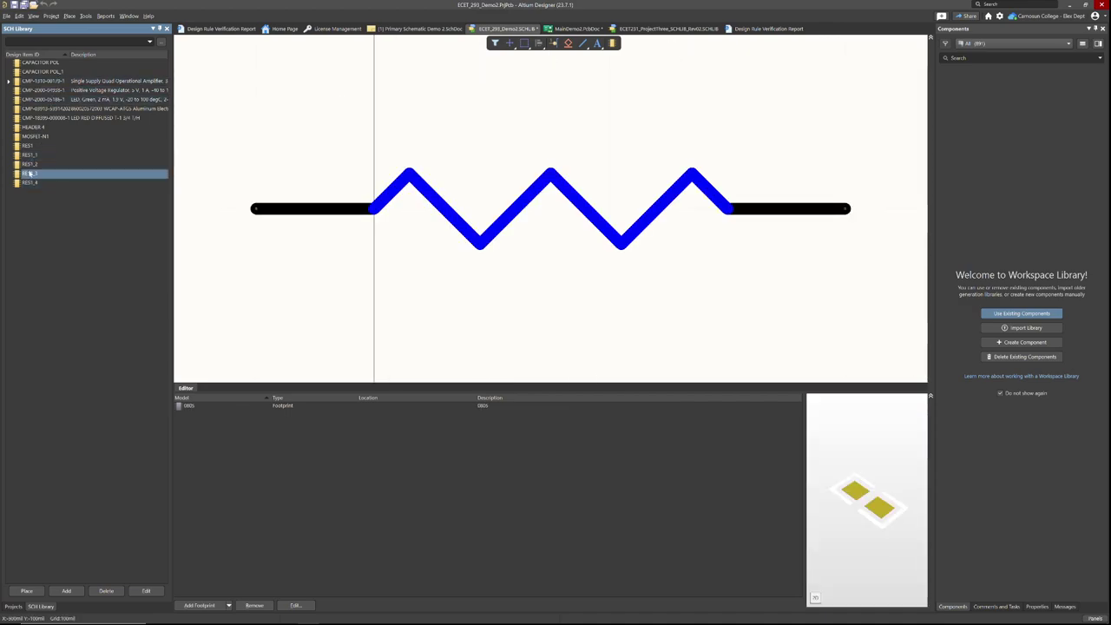
pyautogui.click(30, 182)
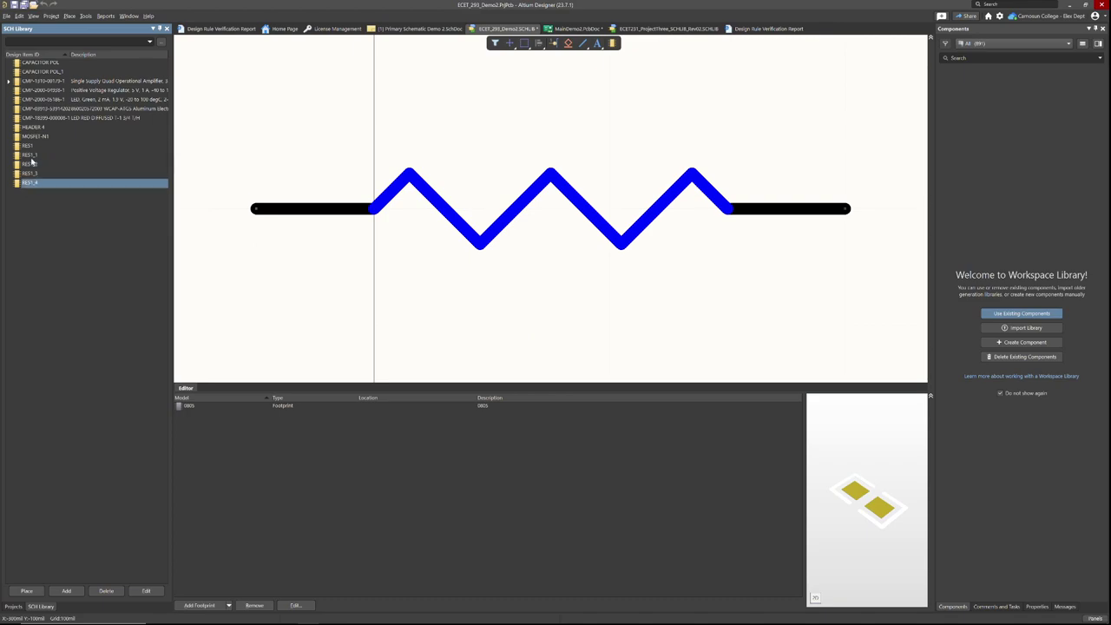
pyautogui.click(53, 118)
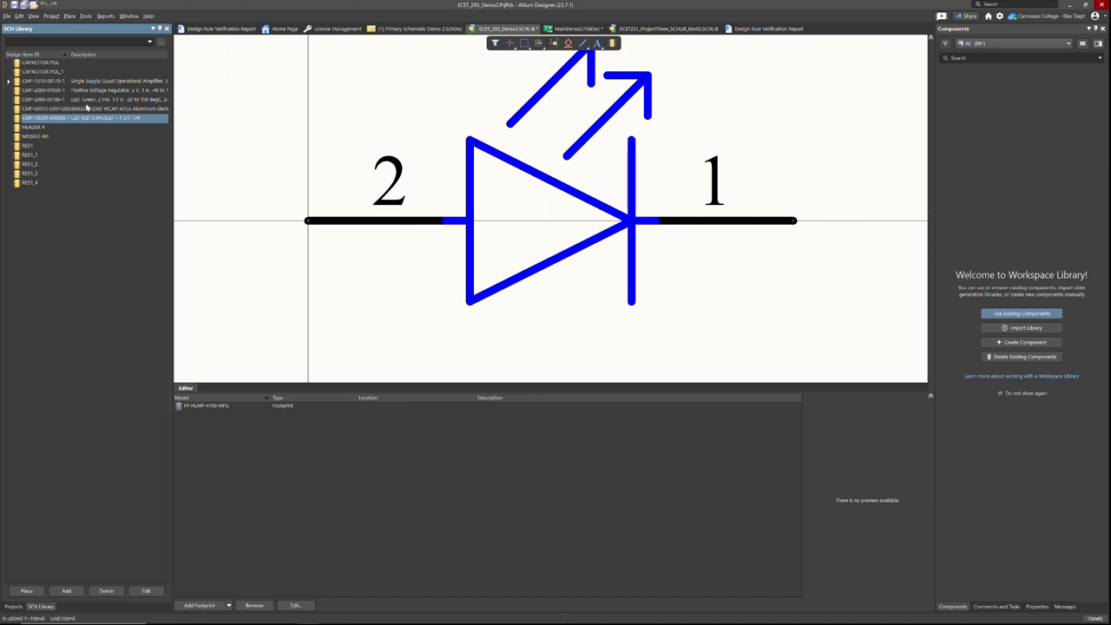
# Select the CAPACITOR POL_1 library component, then return to the Primary Schematic Demo 2 sheet.
pyautogui.press('Up')
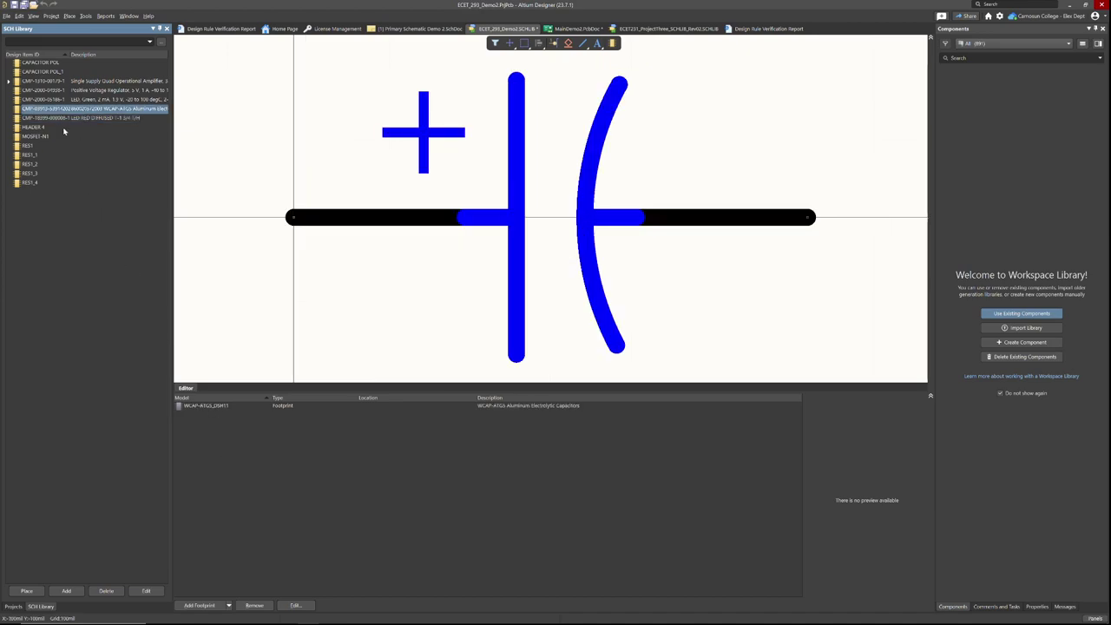
pyautogui.click(67, 101)
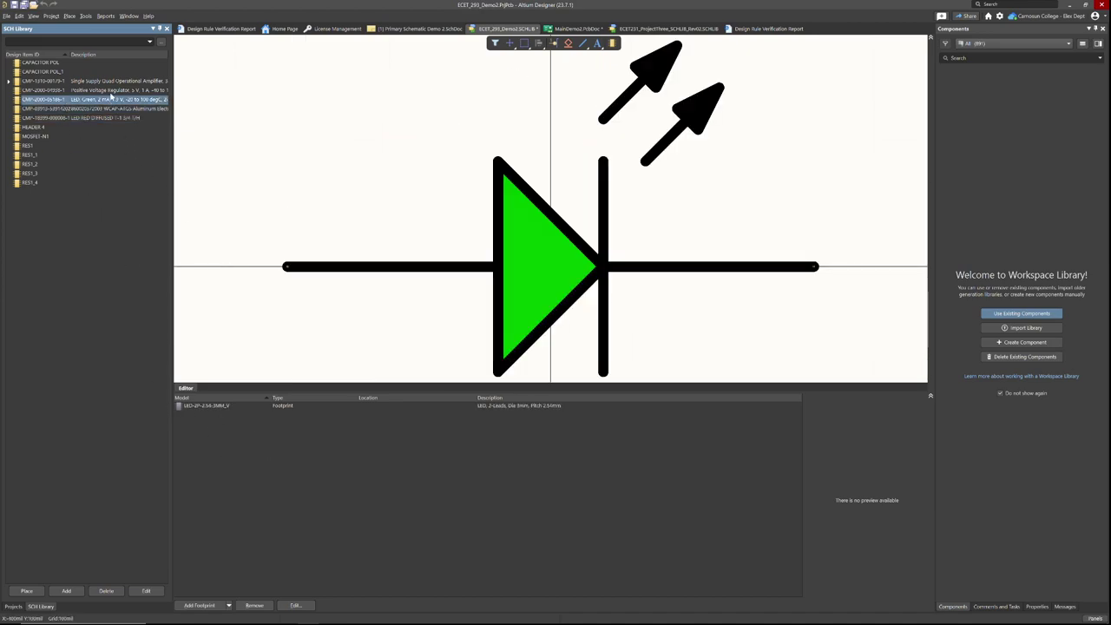
pyautogui.press('Up')
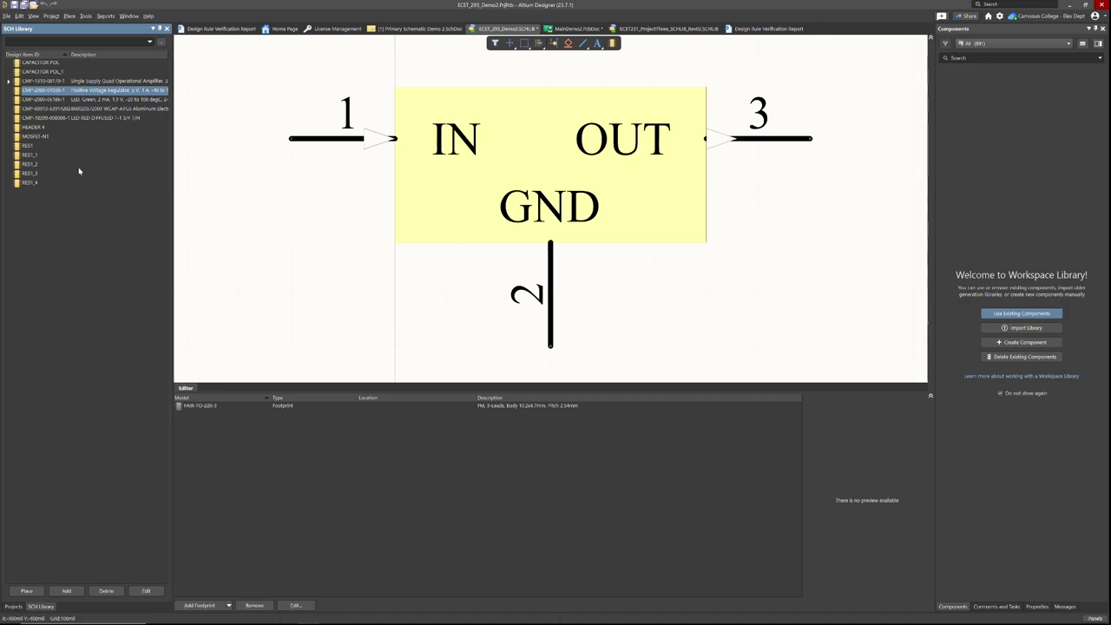
pyautogui.press('Up')
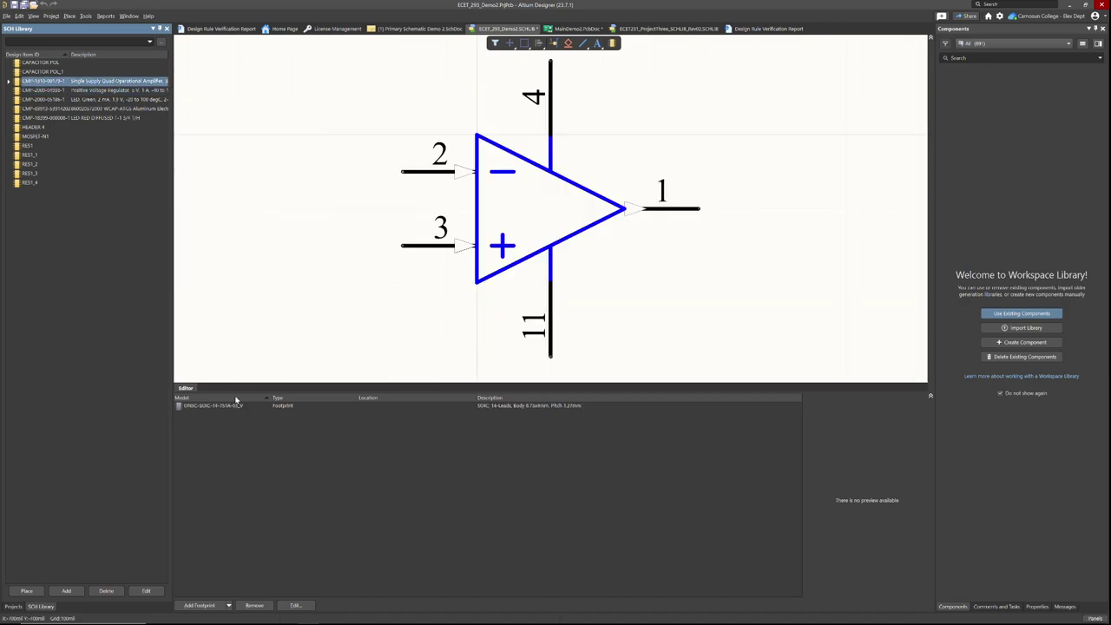
pyautogui.click(36, 74)
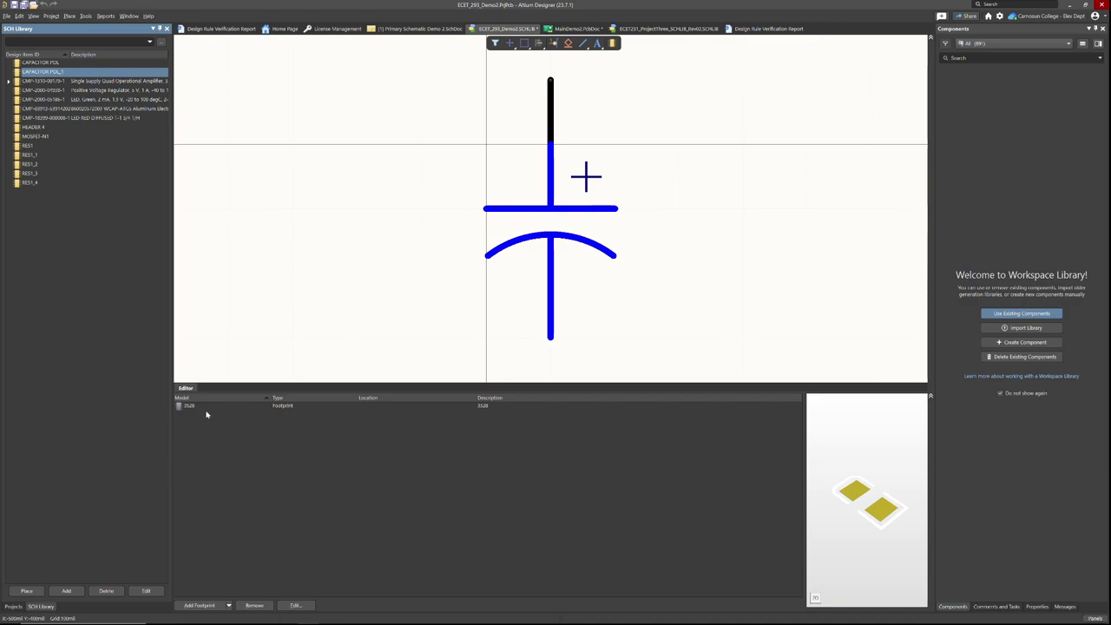
pyautogui.click(34, 73)
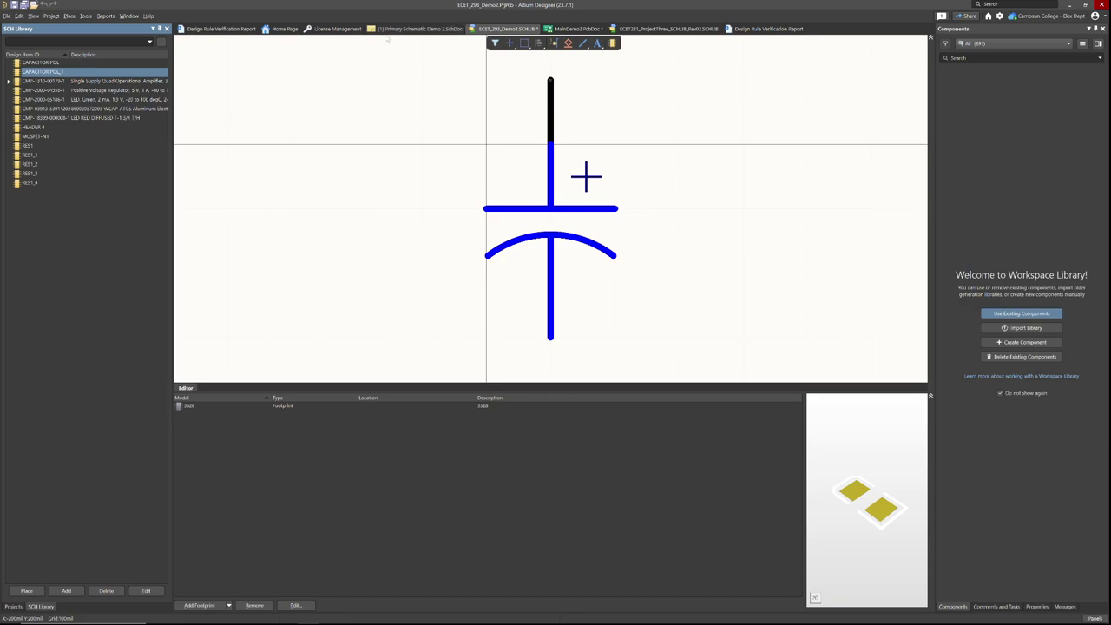
pyautogui.click(390, 30)
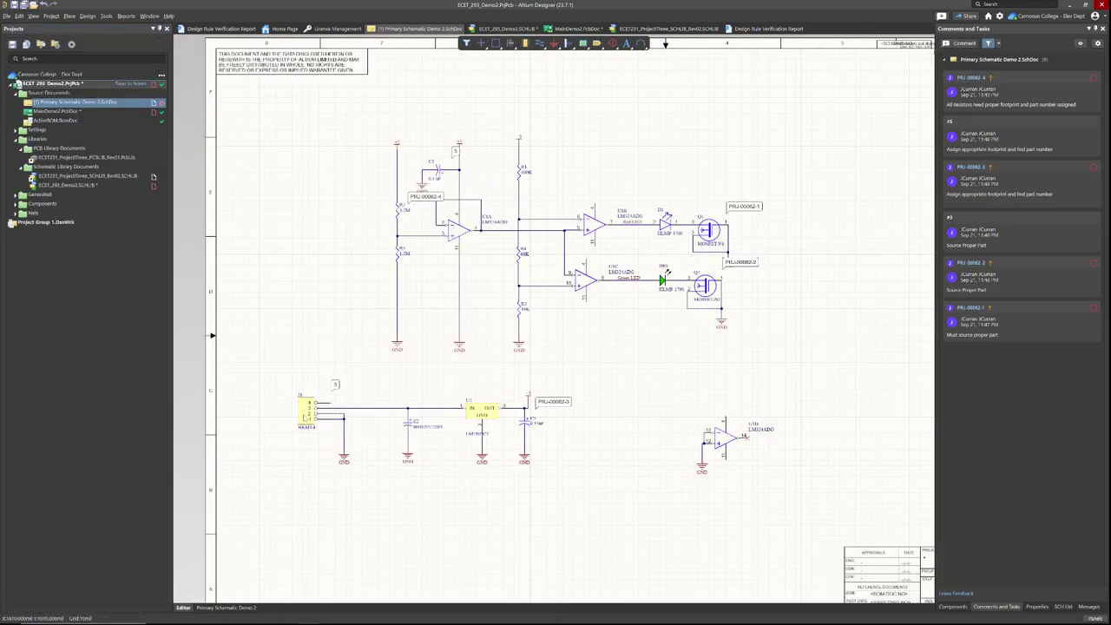
pyautogui.scroll(-1, 570, 320)
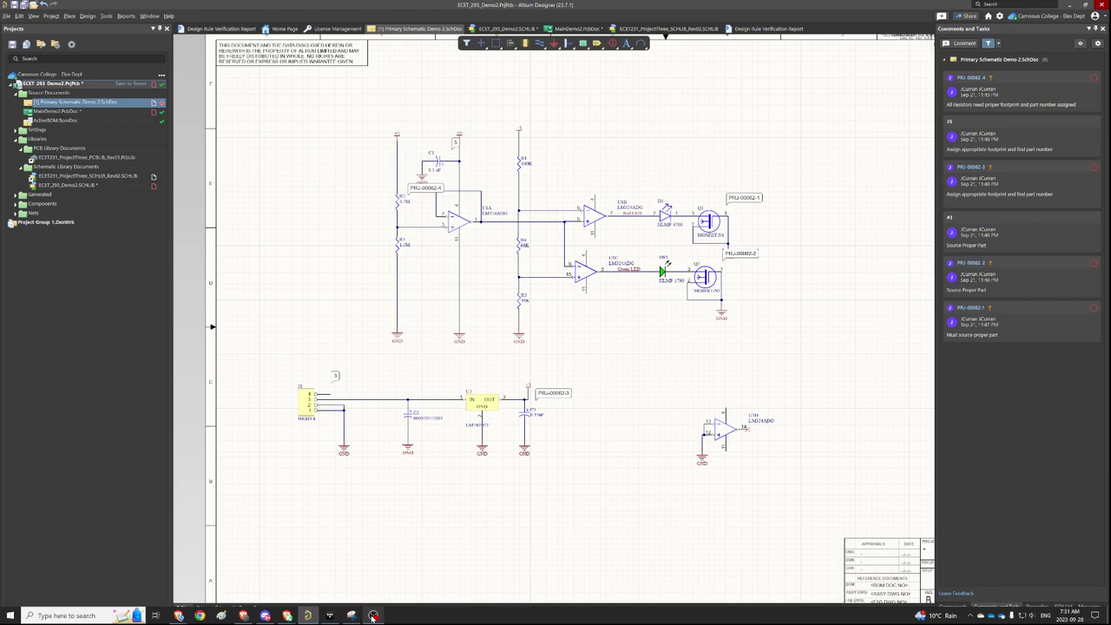
# Bring the DigiKey browser window to the front and maximize it.
pyautogui.moveTo(335, 619)
pyautogui.moveTo(201, 614)
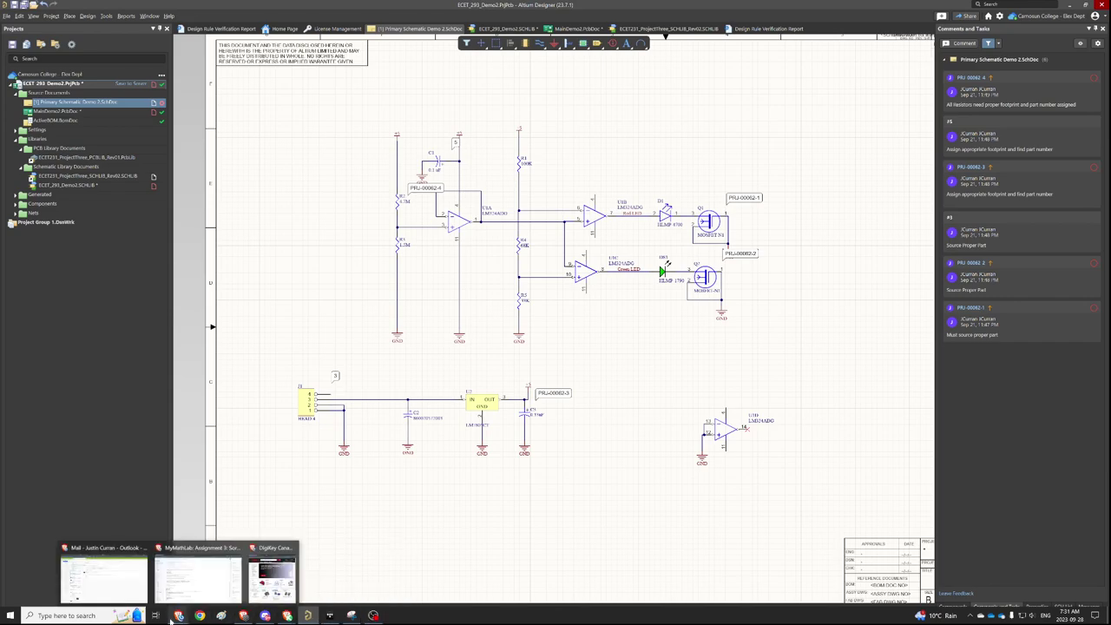
pyautogui.click(271, 577)
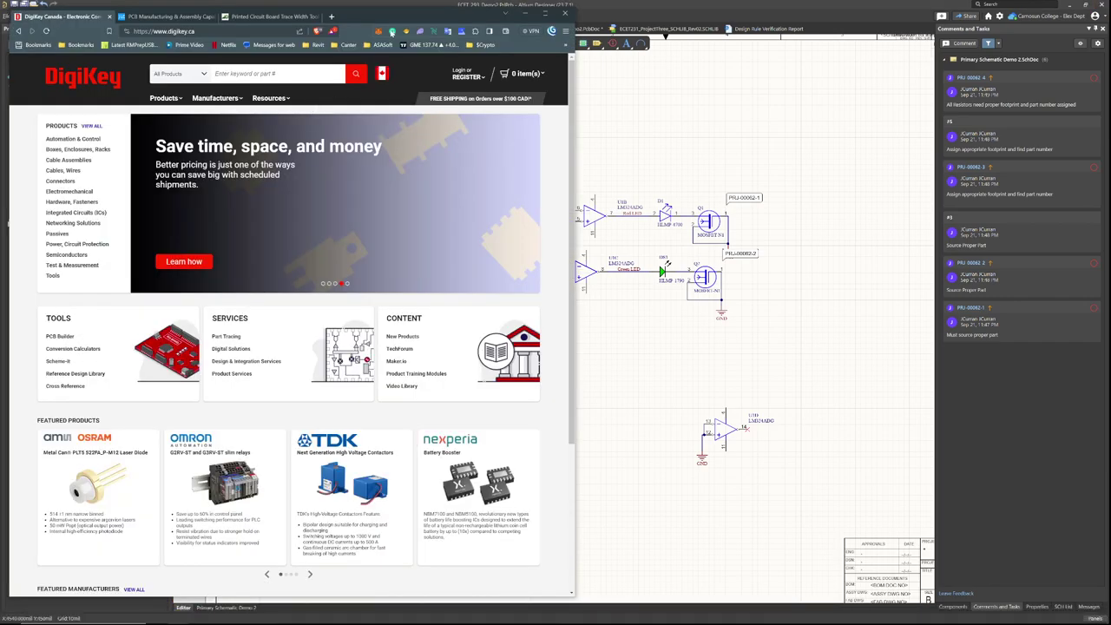
pyautogui.moveTo(535, 6); pyautogui.dragTo(763, 6)
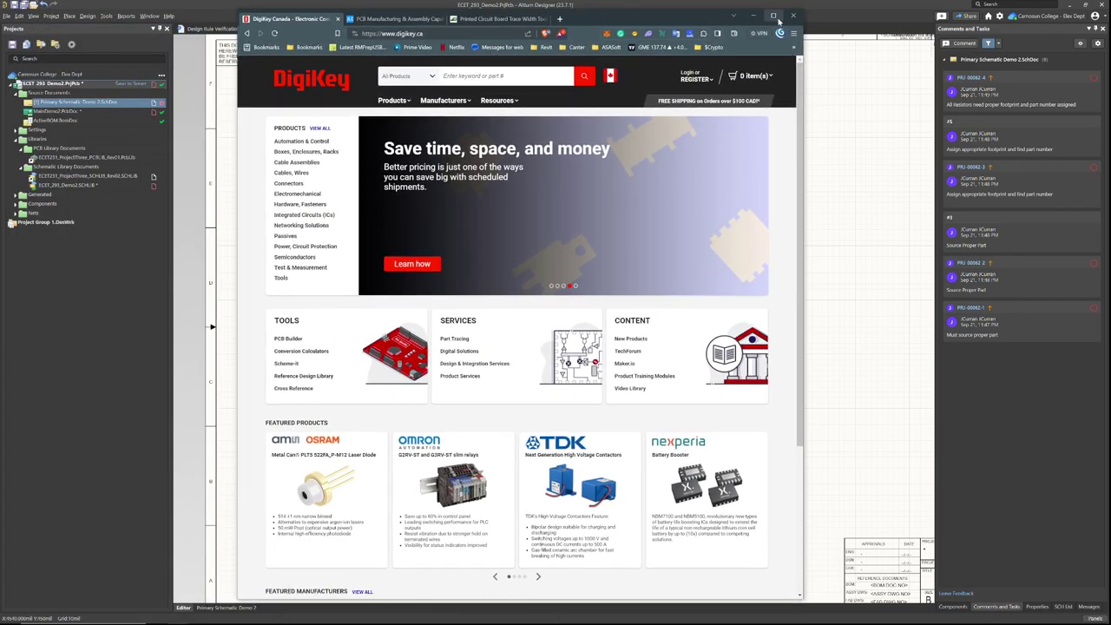
pyautogui.click(773, 15)
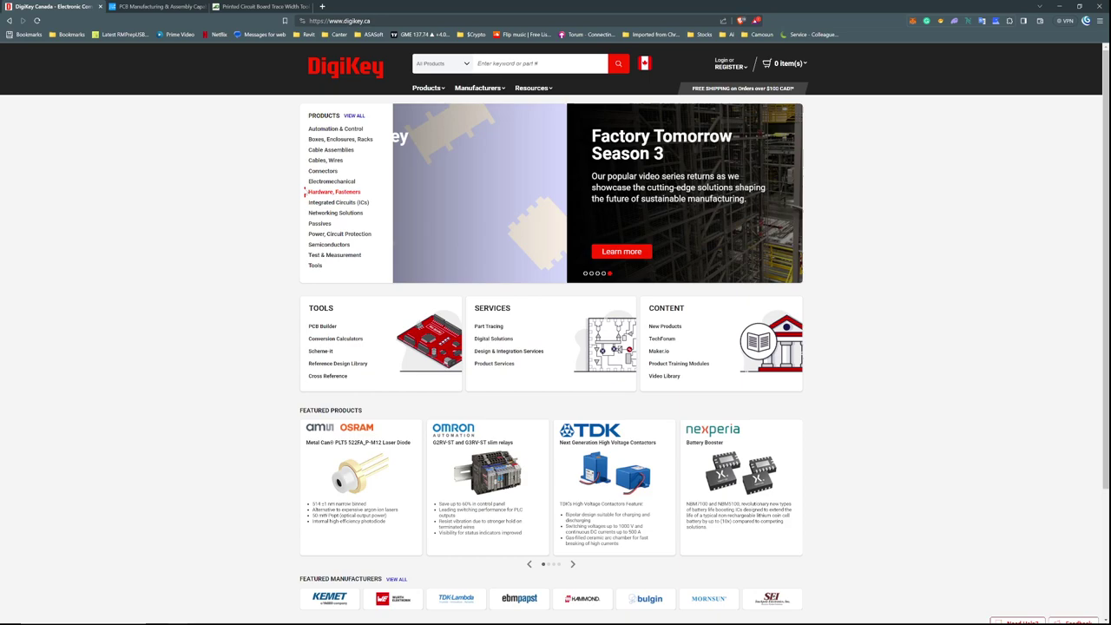
# Open DigiKey's Connectors, Interconnects category and look over its subcategories.
pyautogui.click(322, 171)
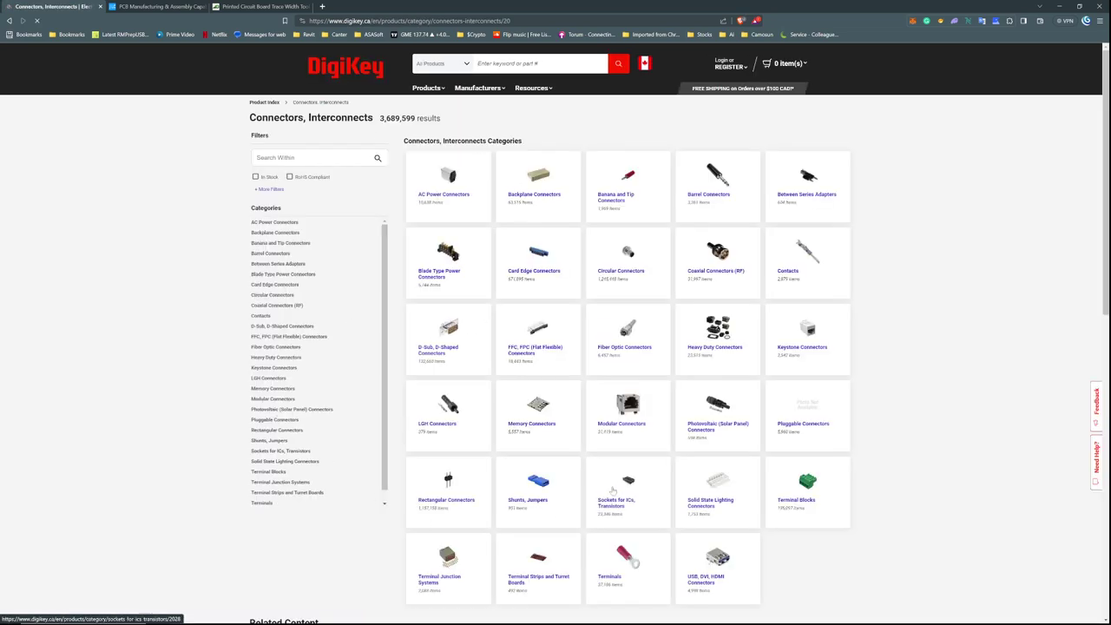
pyautogui.scroll(-1, 618, 495)
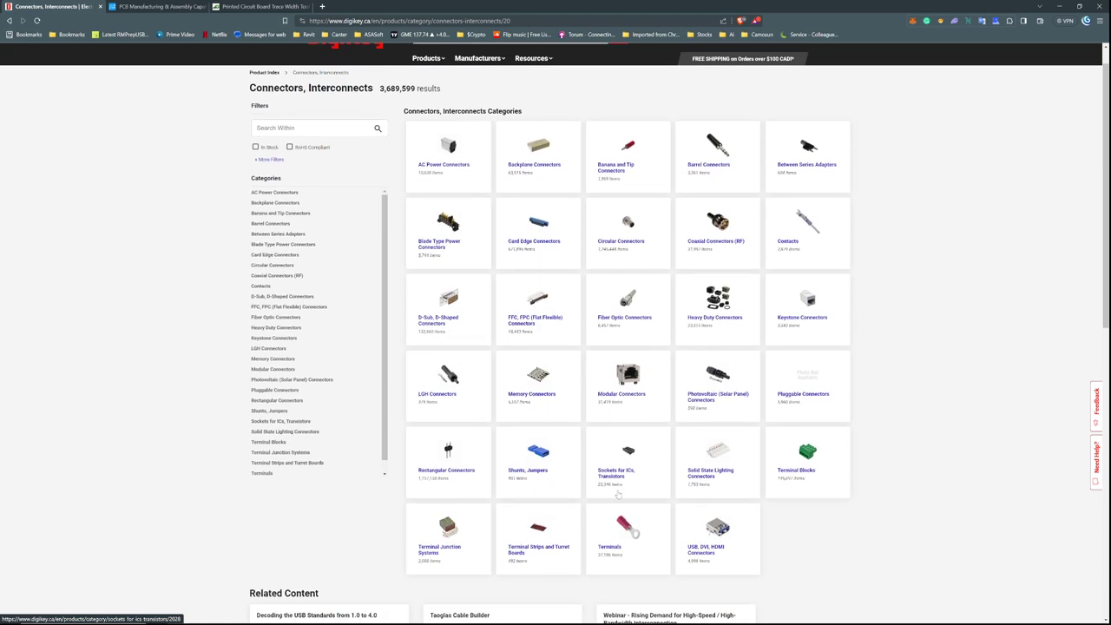
pyautogui.scroll(1, 775, 462)
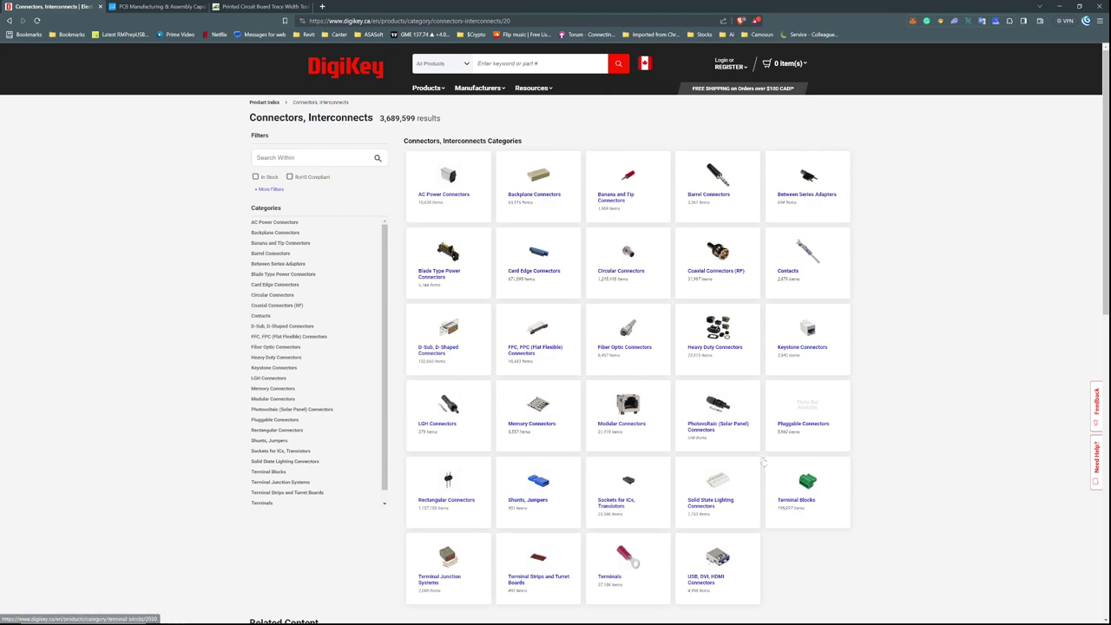
pyautogui.scroll(-1, 763, 463)
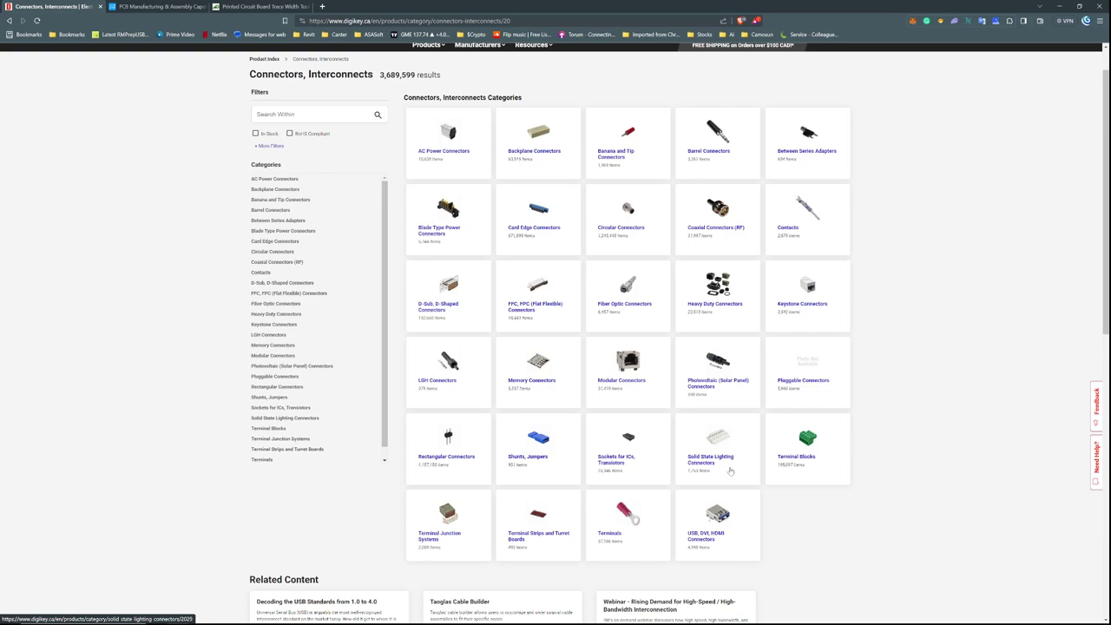
pyautogui.scroll(1, 738, 468)
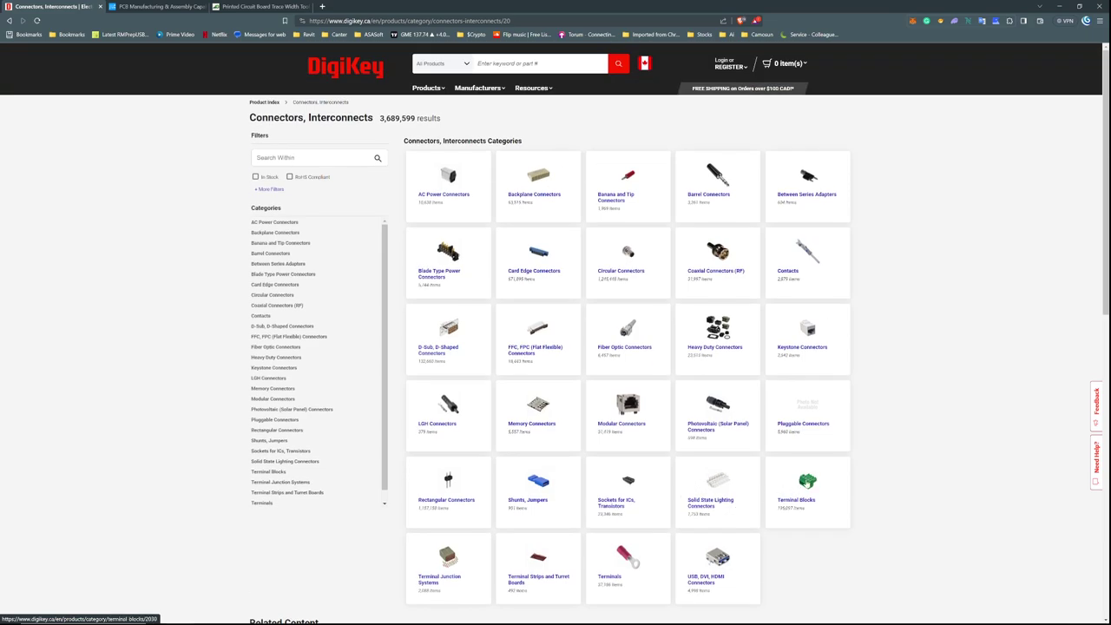
# Open Wire to Board terminal blocks and filter to 1 level, 3 positions, in stock, normally stocking.
pyautogui.click(793, 522)
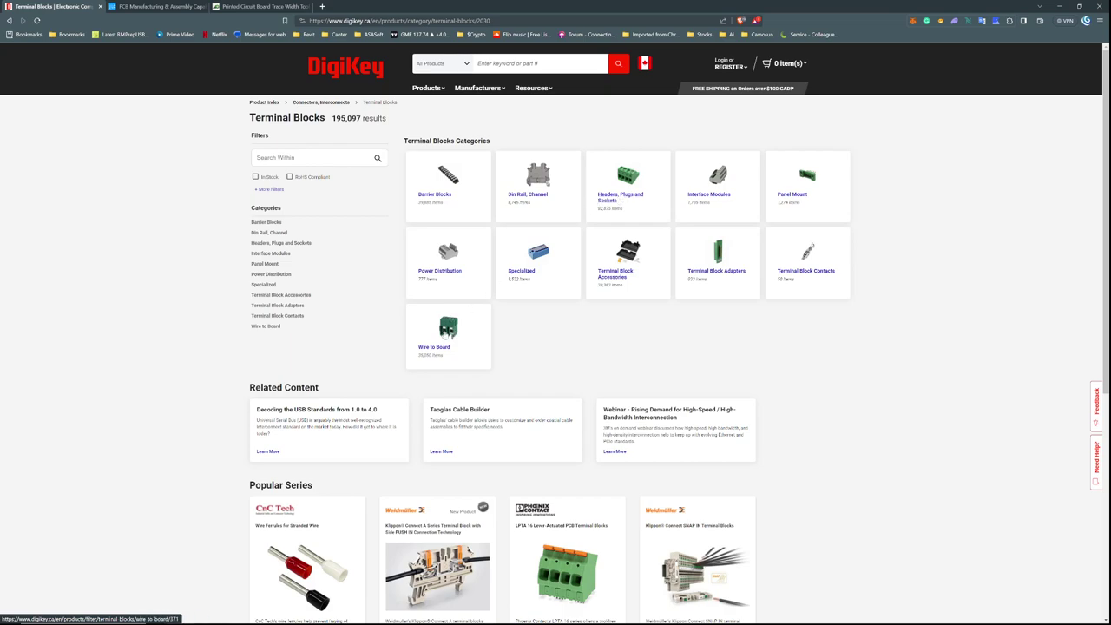
pyautogui.click(452, 328)
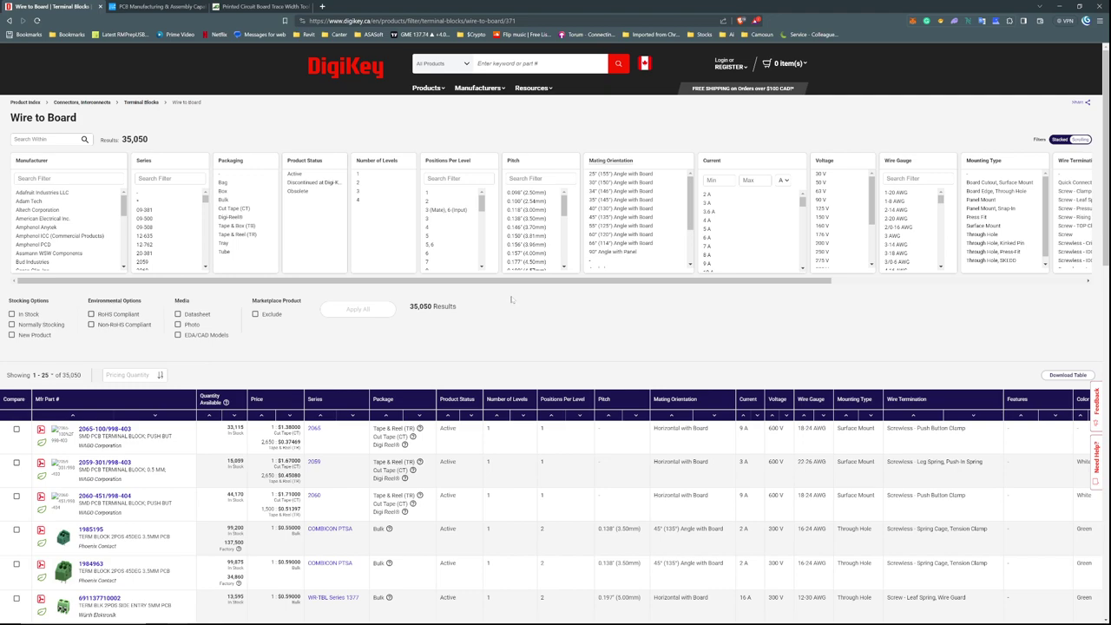
pyautogui.click(358, 175)
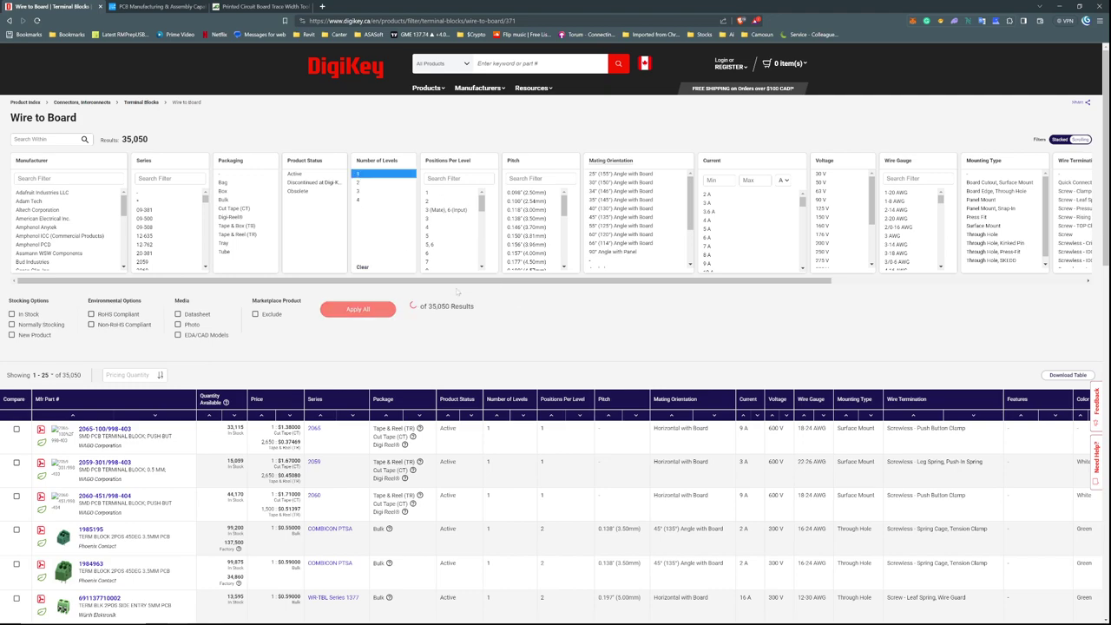
pyautogui.click(429, 219)
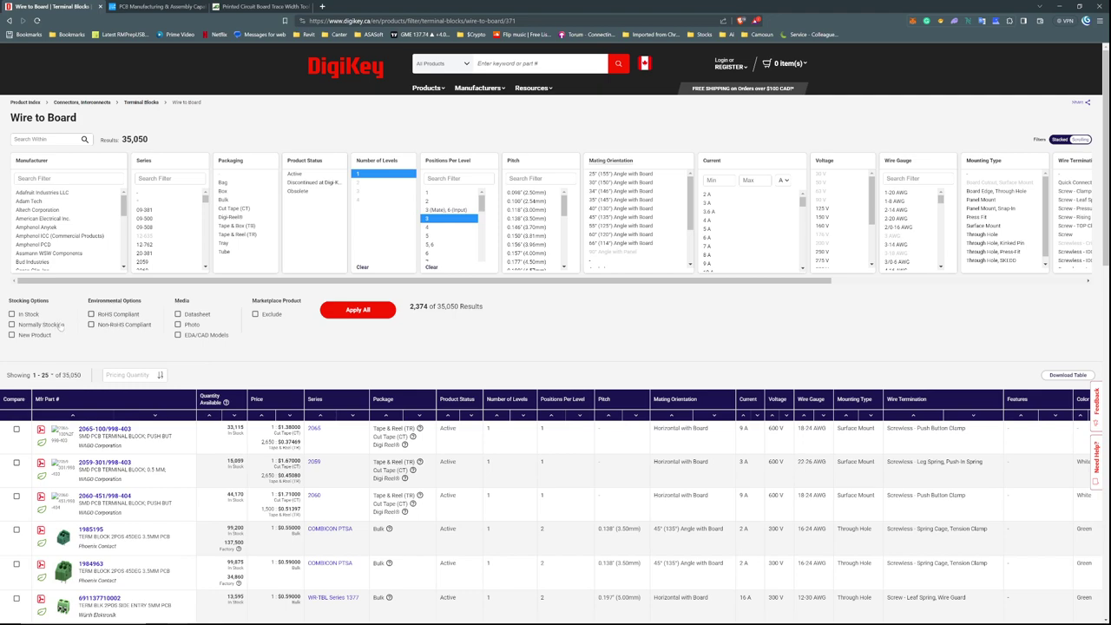
pyautogui.click(12, 314)
pyautogui.click(11, 324)
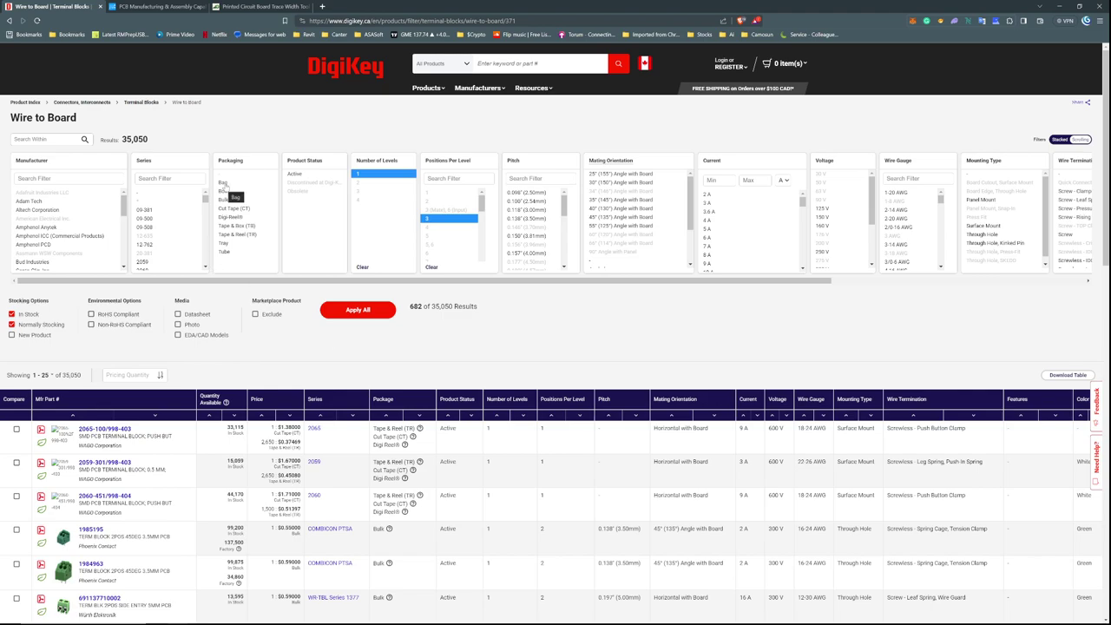
# Add Bag, Bulk, Cut Tape, Tray and Tube packaging filters and apply them all.
pyautogui.click(222, 184)
pyautogui.keyDown('ctrl'); pyautogui.click(223, 200); pyautogui.keyUp('ctrl')
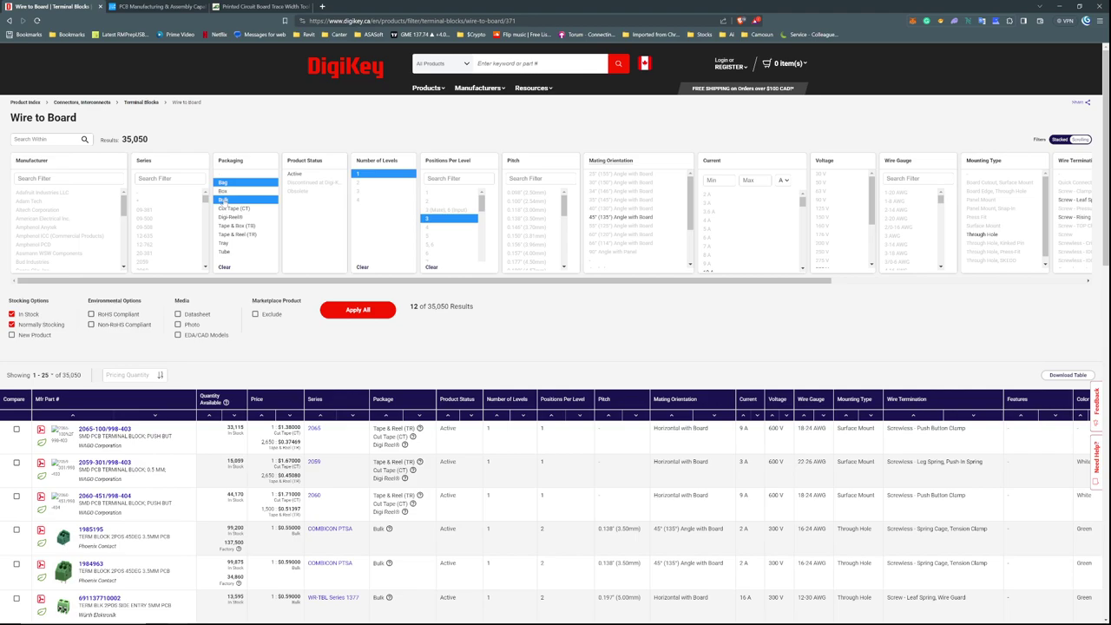
pyautogui.keyDown('ctrl'); pyautogui.click(232, 209); pyautogui.keyUp('ctrl')
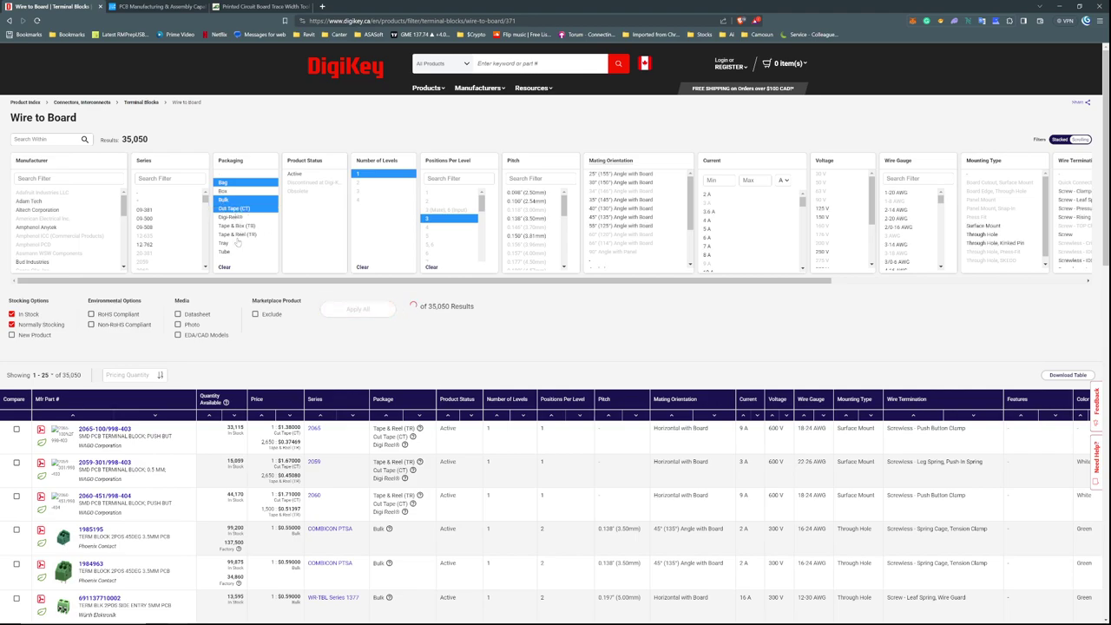
pyautogui.keyDown('ctrl'); pyautogui.click(224, 243); pyautogui.keyUp('ctrl')
pyautogui.keyDown('ctrl'); pyautogui.click(226, 252); pyautogui.keyUp('ctrl')
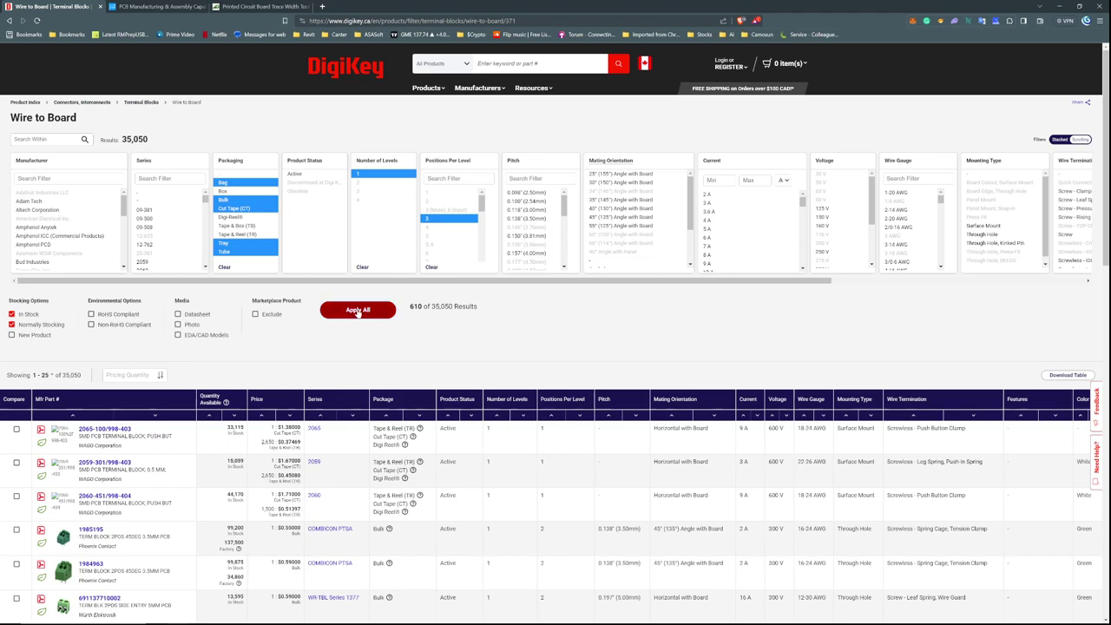
pyautogui.click(360, 310)
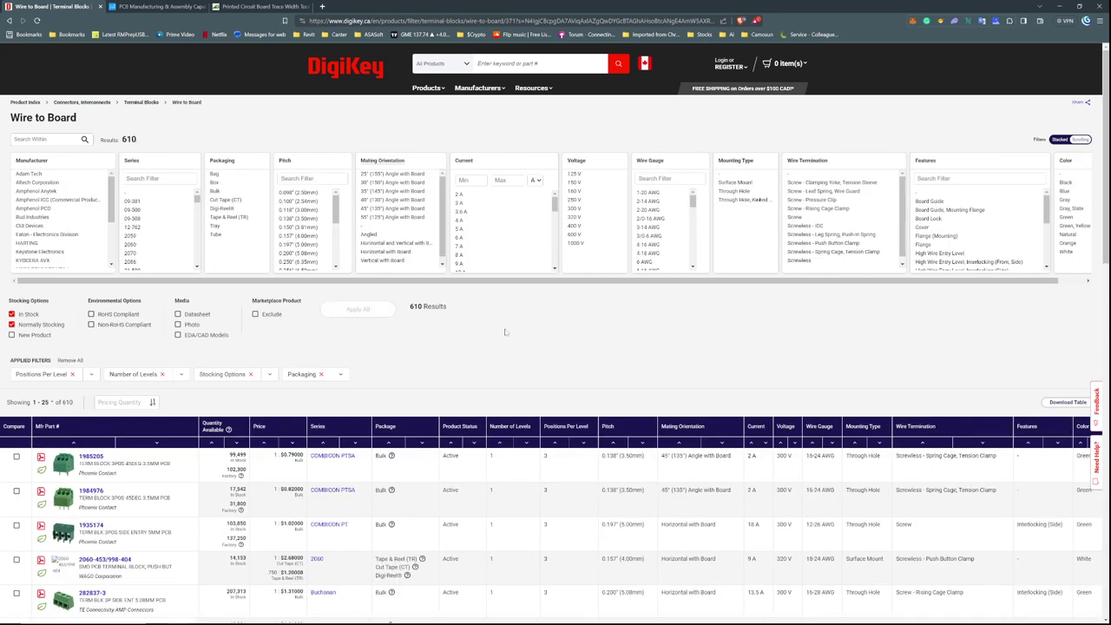
# Scroll the 610 filtered terminal blocks and select part number 282837-3 for copying.
pyautogui.scroll(-1, 500, 331)
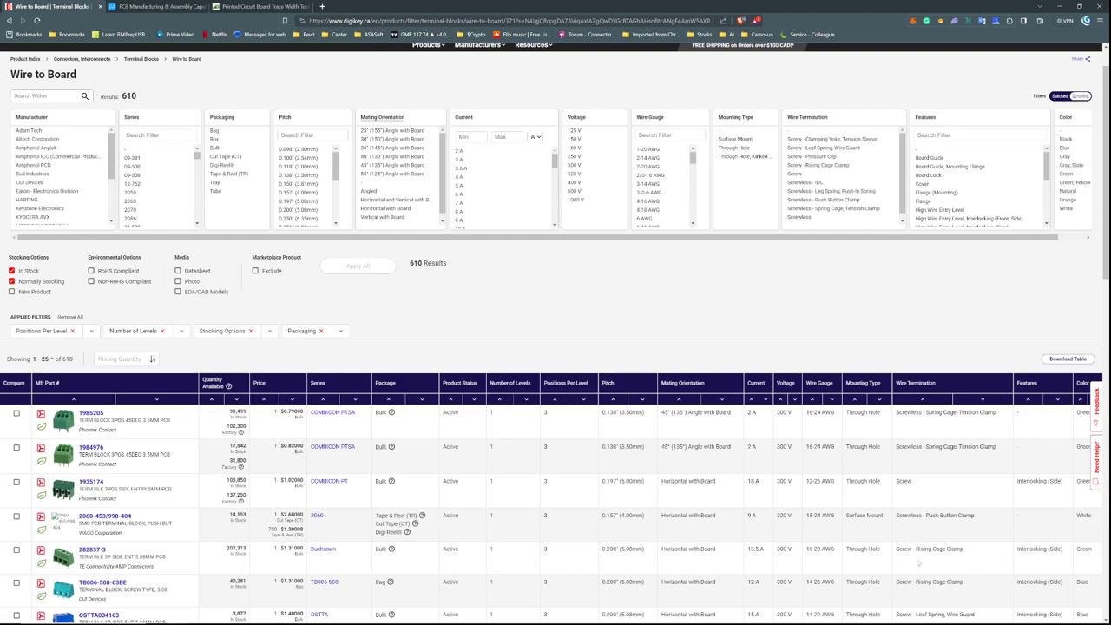
pyautogui.scroll(-1, 64, 519)
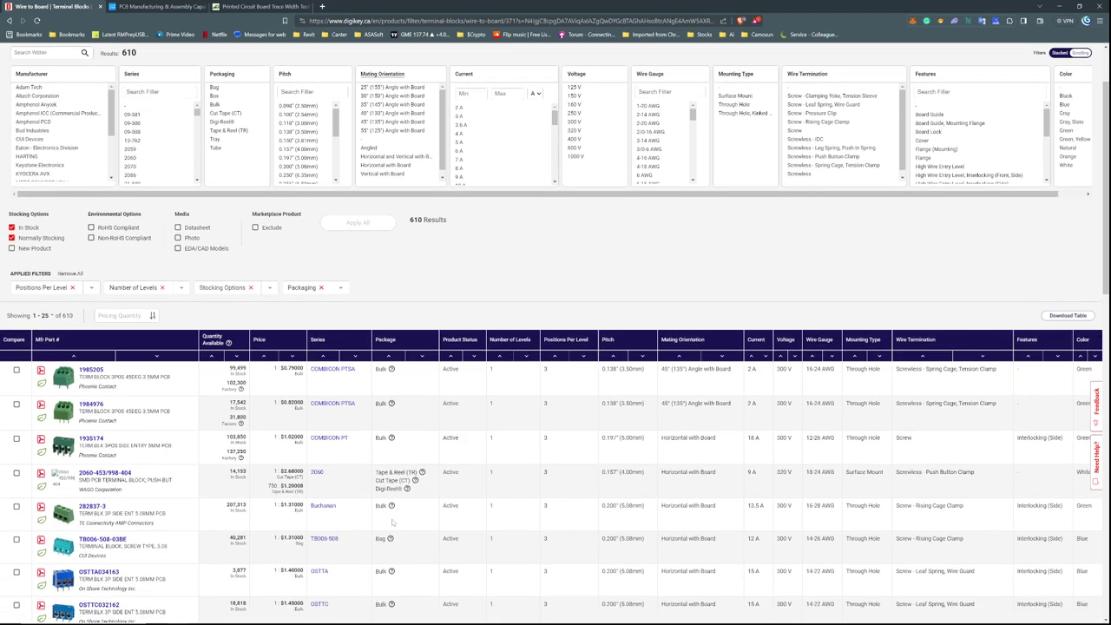
pyautogui.moveTo(64, 519)
pyautogui.moveTo(107, 506); pyautogui.dragTo(78, 506)
pyautogui.hotkey('ctrl', 'c')
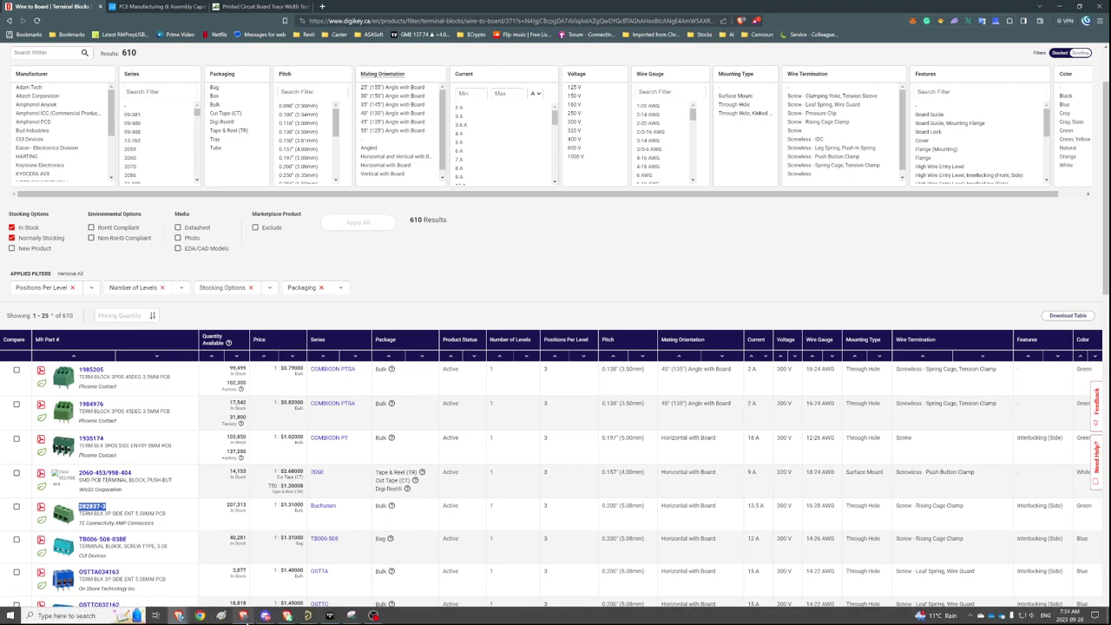
# In Altium's Manufacturer Part Search panel, search the pasted 282837-3 and pick the TE Connectivity result.
pyautogui.click(307, 615)
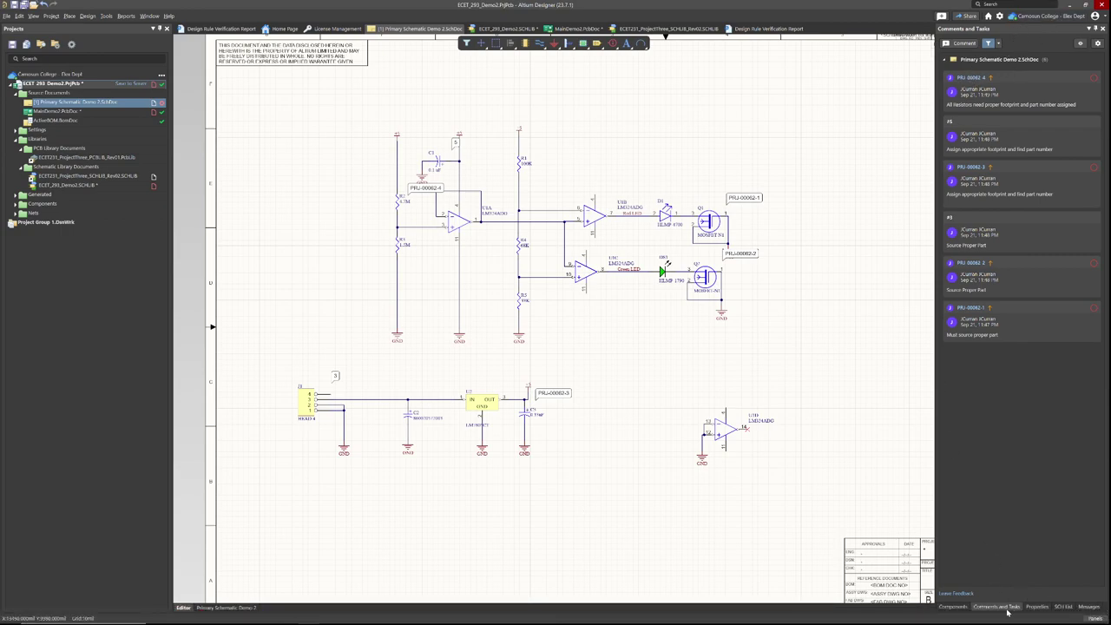
pyautogui.click(953, 607)
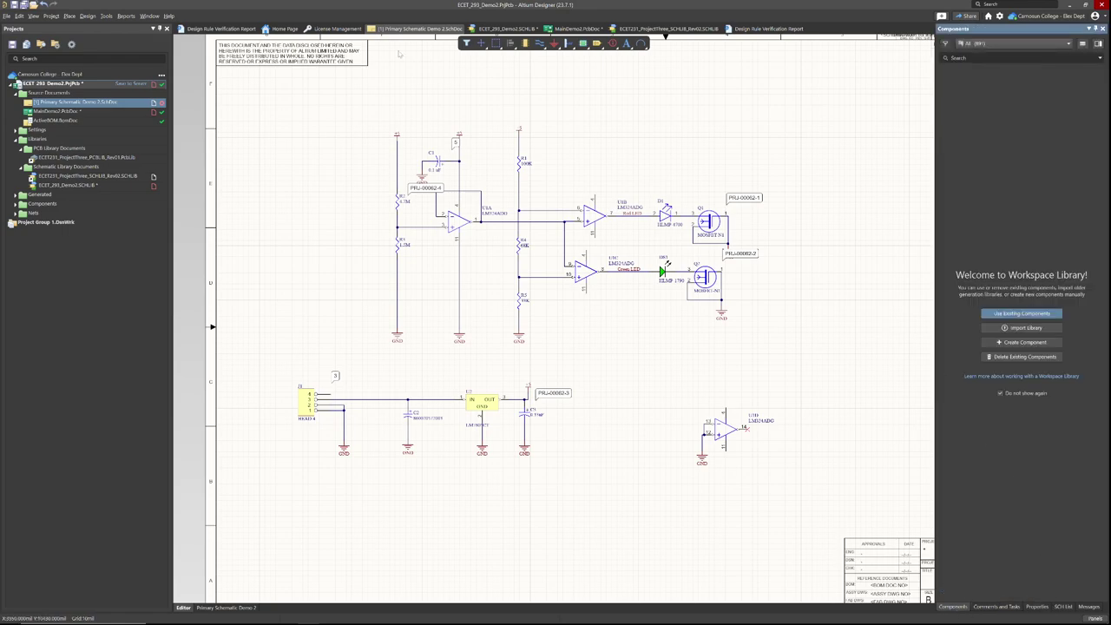
pyautogui.click(33, 16)
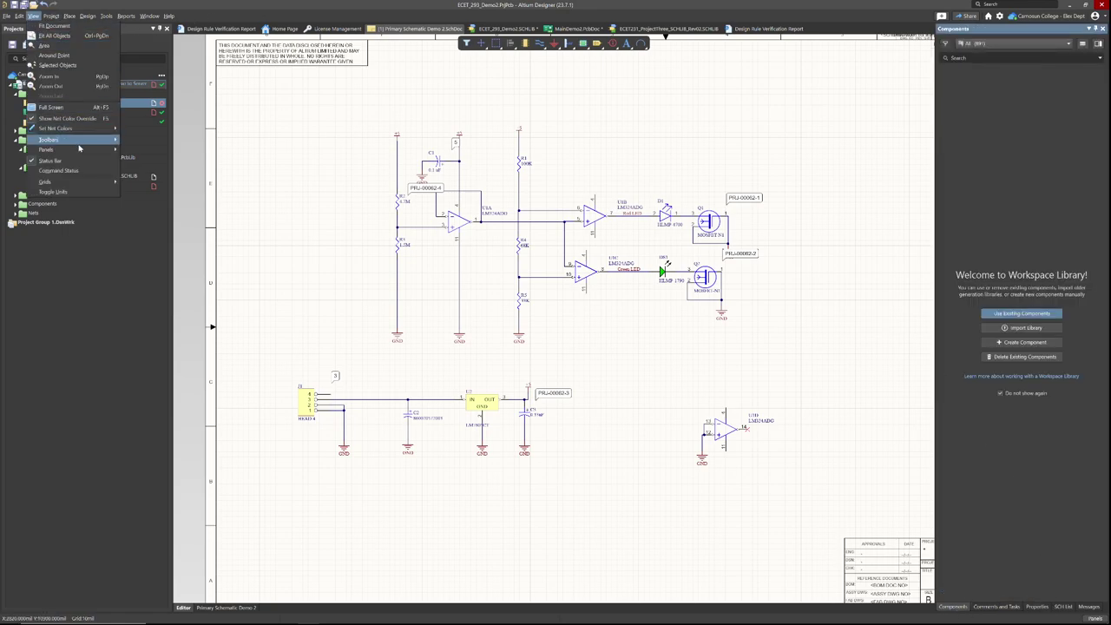
pyautogui.moveTo(85, 151)
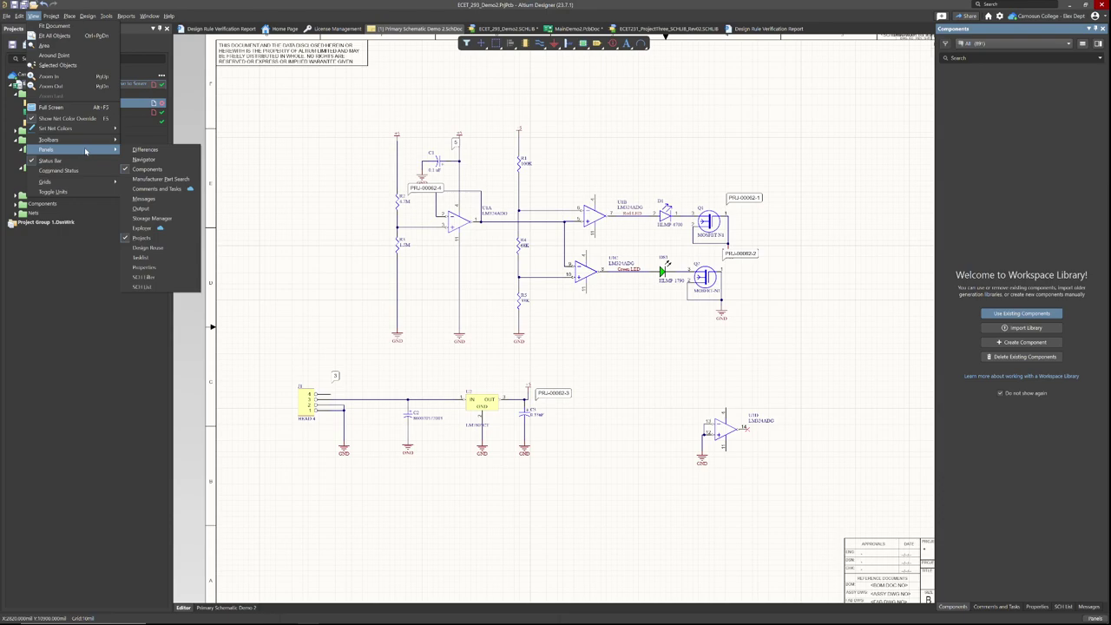
pyautogui.click(158, 181)
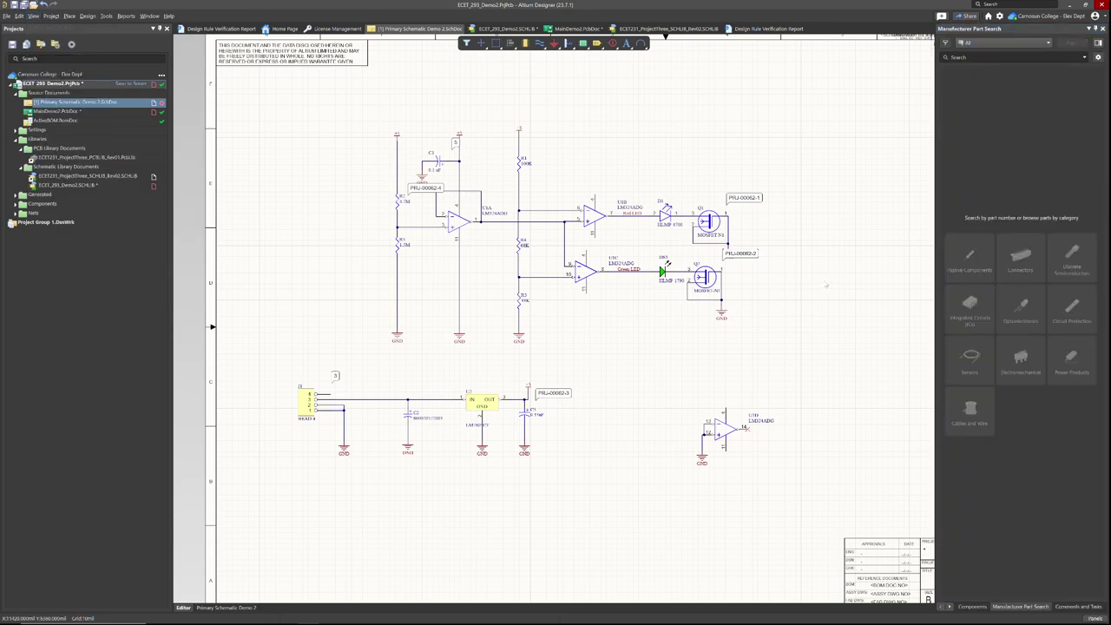
pyautogui.click(975, 57)
pyautogui.hotkey('ctrl', 'v')
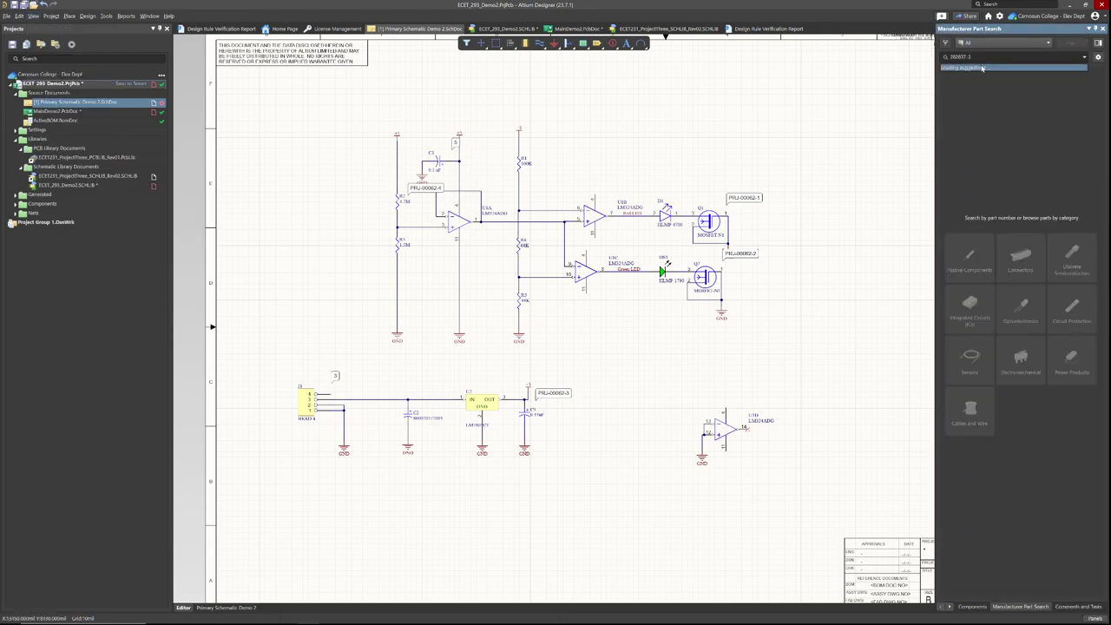
pyautogui.click(976, 69)
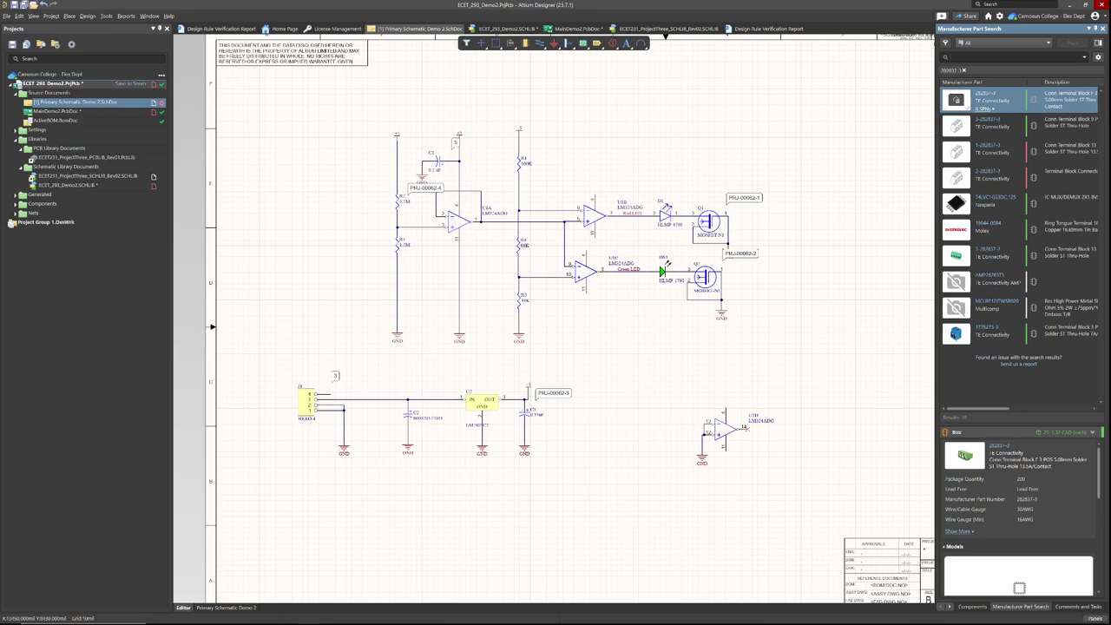
# Open the Filters list for the terminal block search results.
pyautogui.rightClick(956, 100)
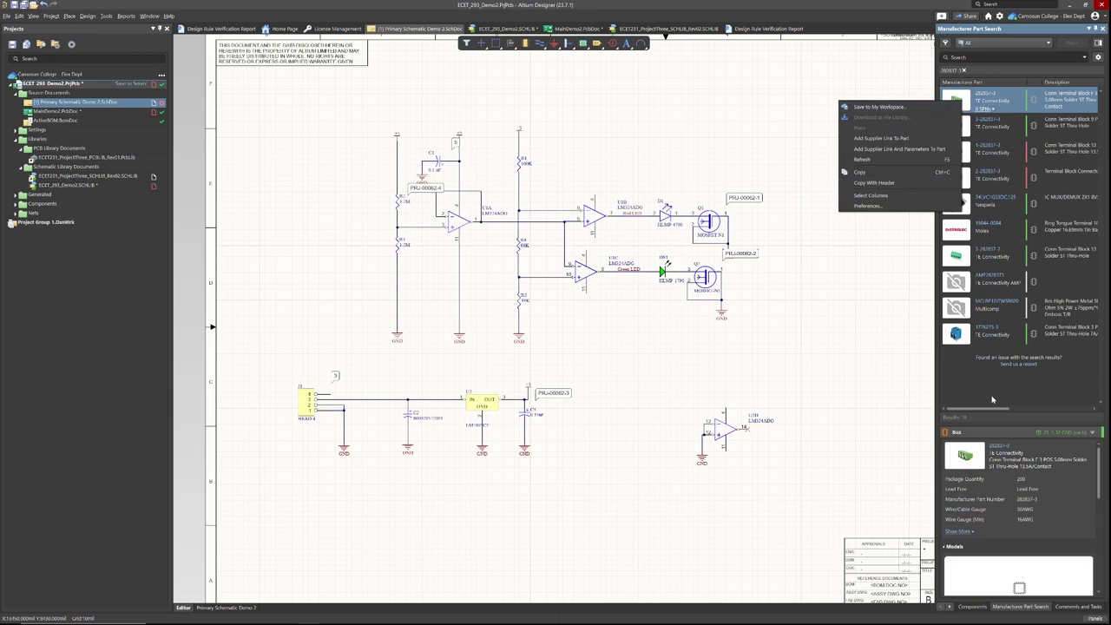
pyautogui.click(993, 399)
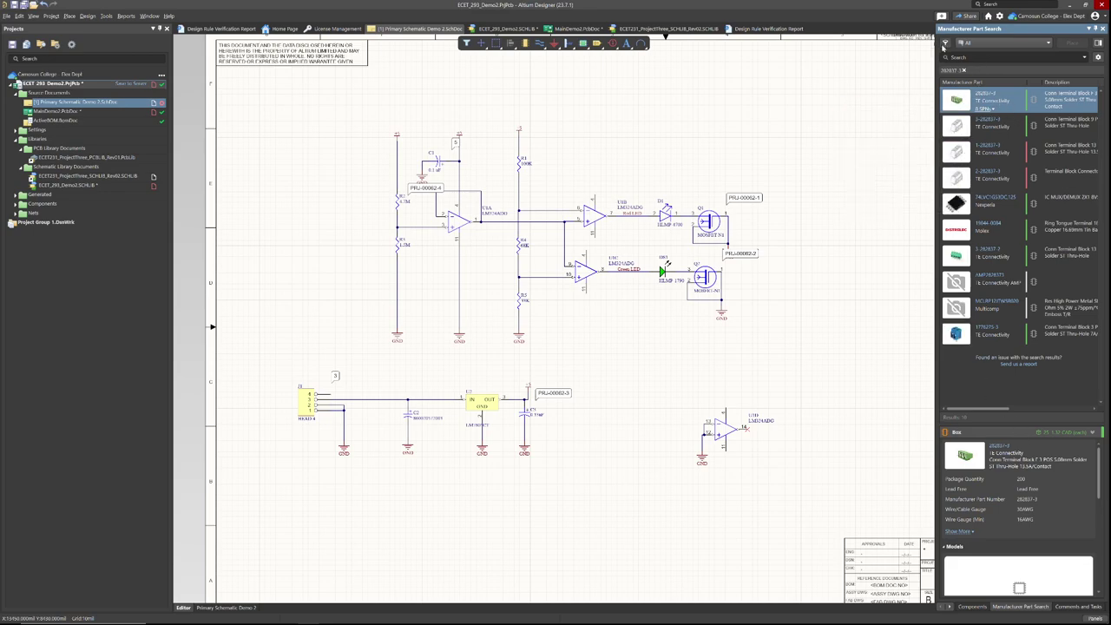
pyautogui.click(945, 45)
pyautogui.scroll(-3, 848, 468)
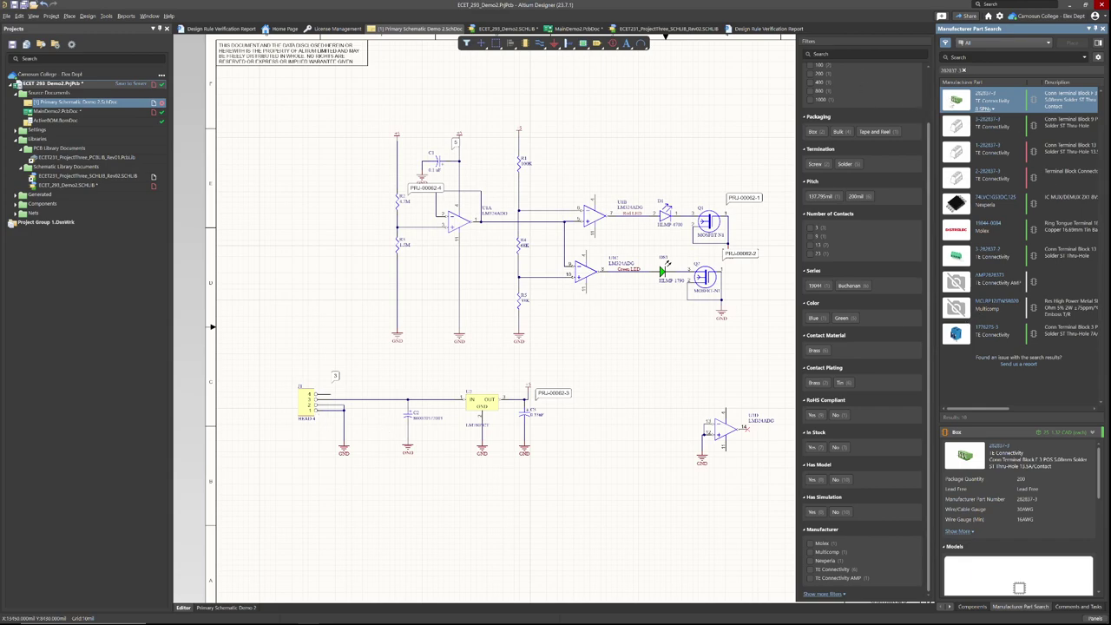
# Attach the top 282837-3 result's supplier link and parameters to connector J1.
pyautogui.rightClick(961, 102)
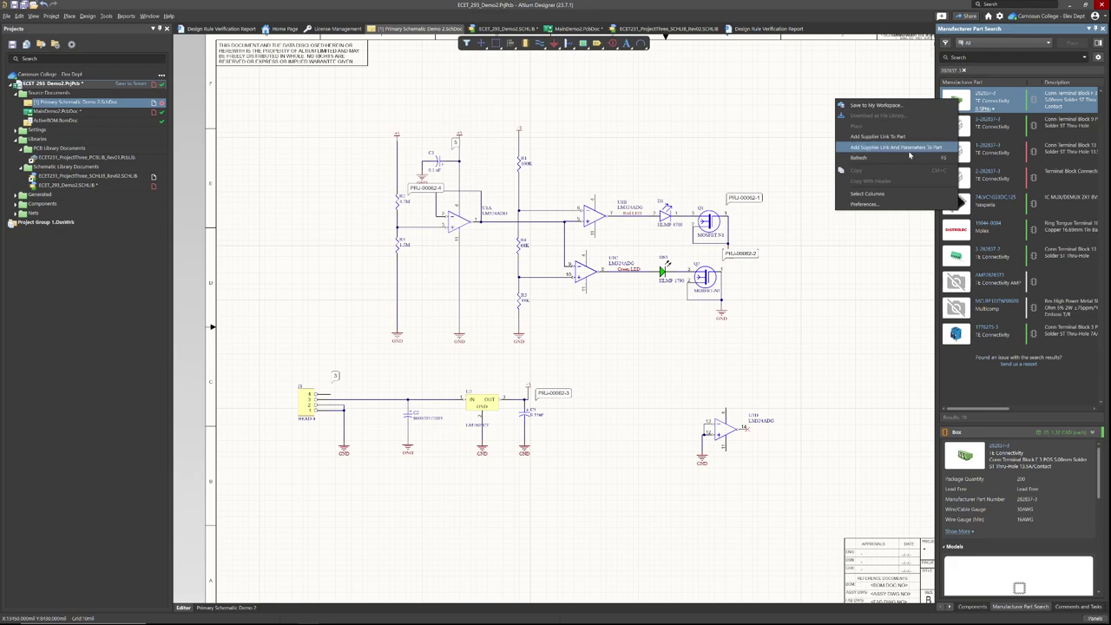
pyautogui.click(910, 155)
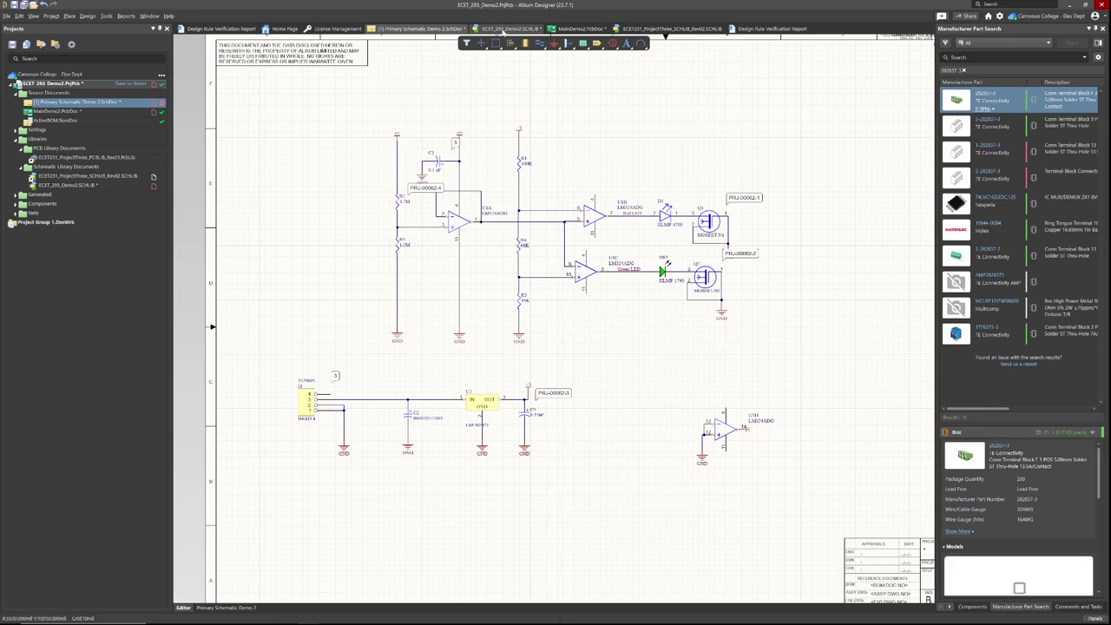
# Show the HEADER 4 library symbol and compare it with connector J1 on the schematic.
pyautogui.click(504, 31)
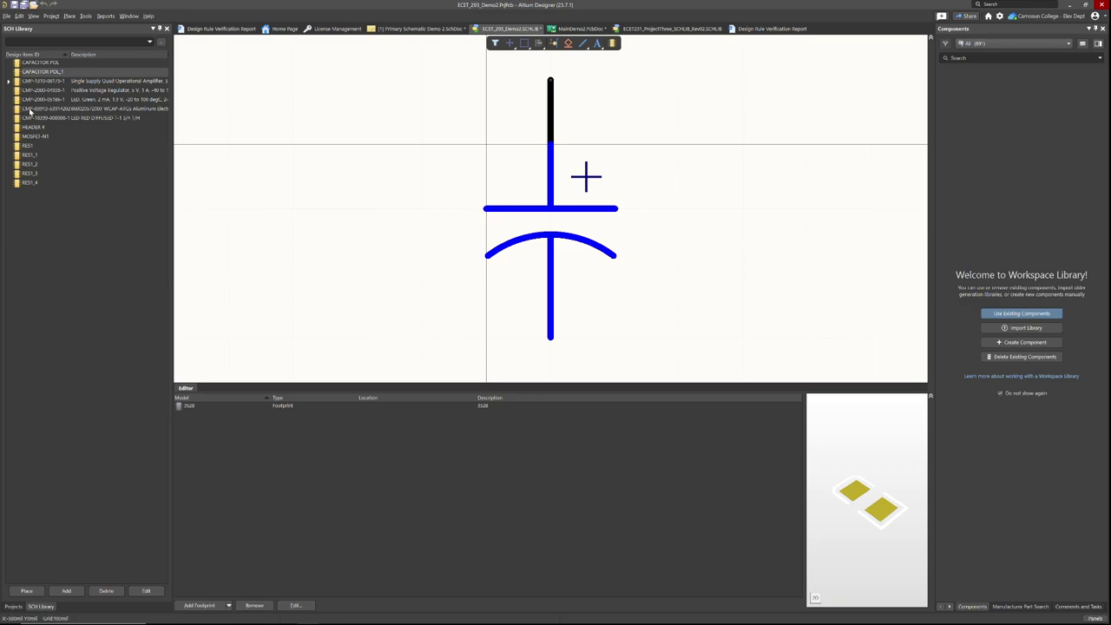
pyautogui.click(38, 129)
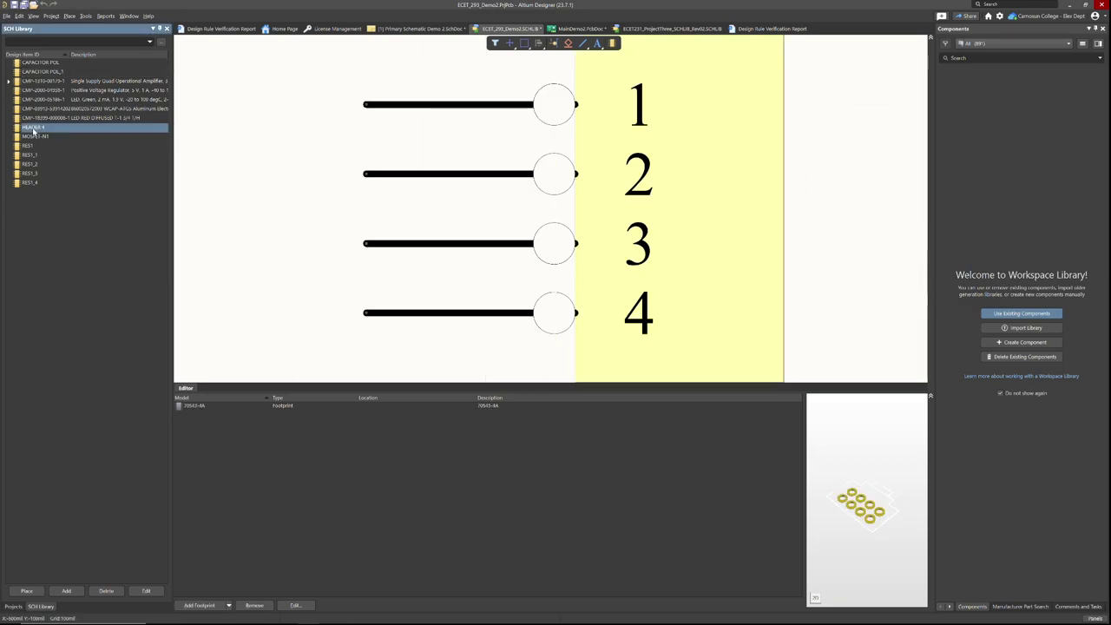
pyautogui.rightClick(40, 131)
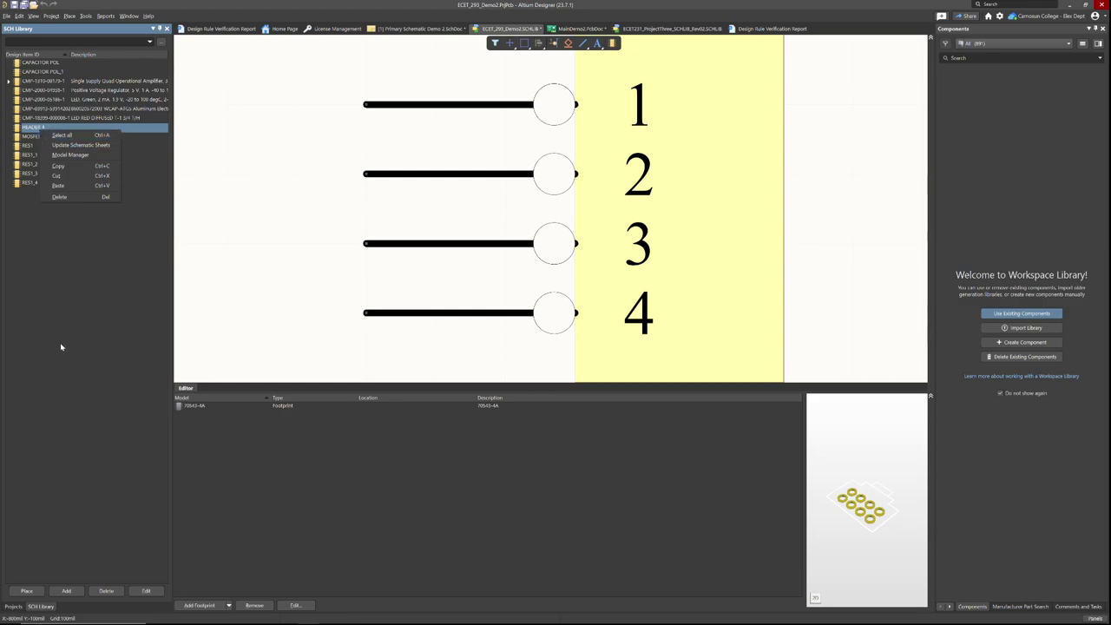
pyautogui.press('Escape')
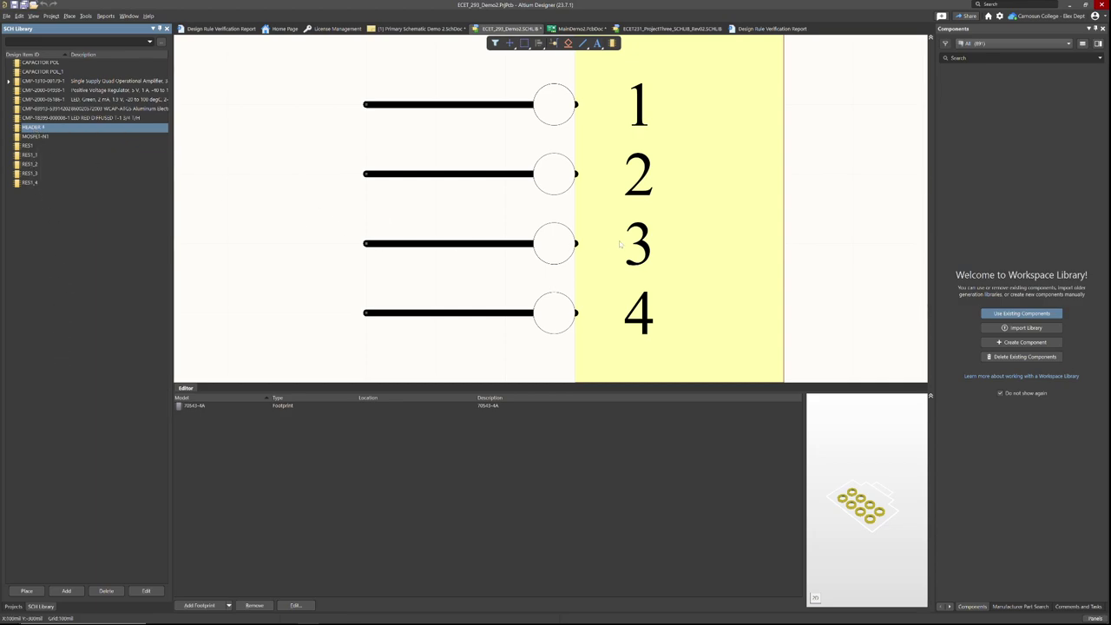
pyautogui.keyDown('ctrl'); pyautogui.scroll(-1, 791, 205); pyautogui.keyUp('ctrl')
pyautogui.keyDown('ctrl'); pyautogui.scroll(-1, 792, 205); pyautogui.keyUp('ctrl')
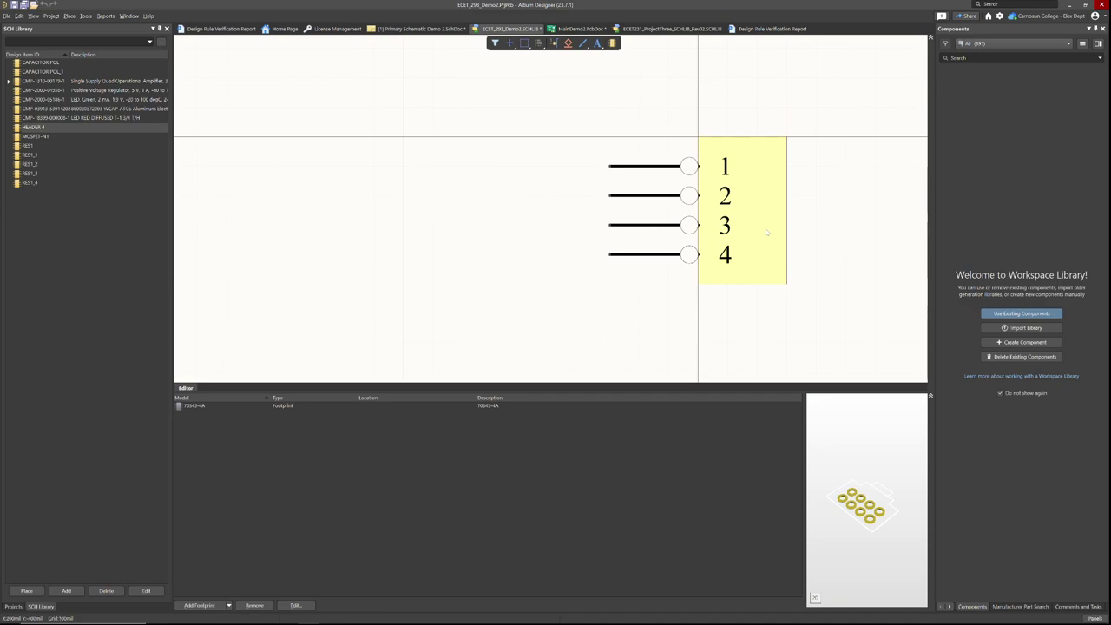
pyautogui.click(429, 29)
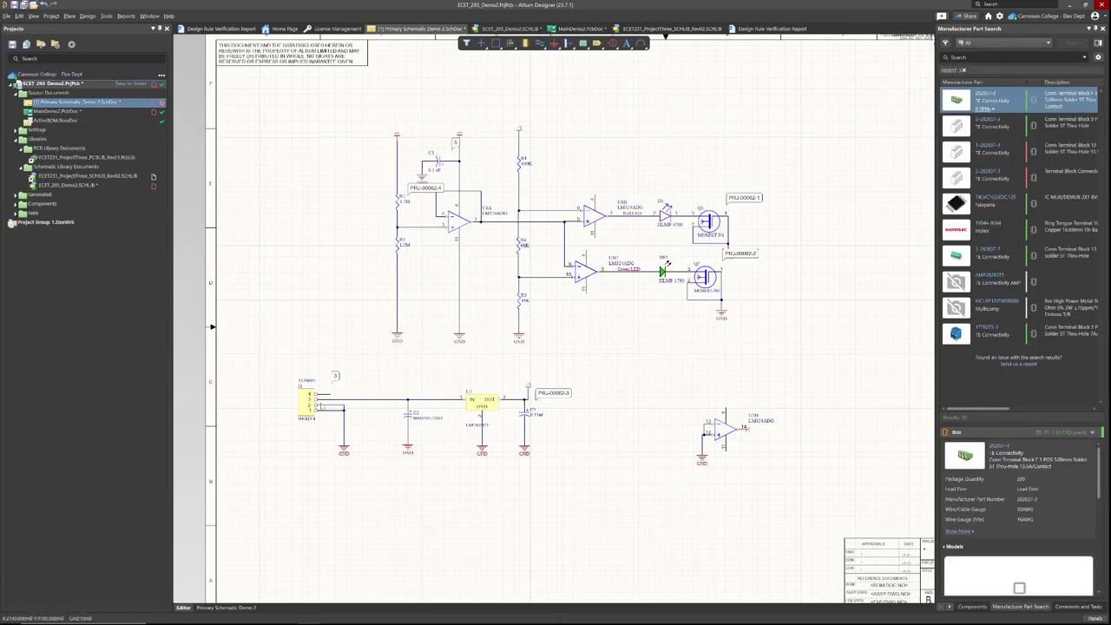
pyautogui.keyDown('ctrl'); pyautogui.scroll(2, 328, 365); pyautogui.keyUp('ctrl')
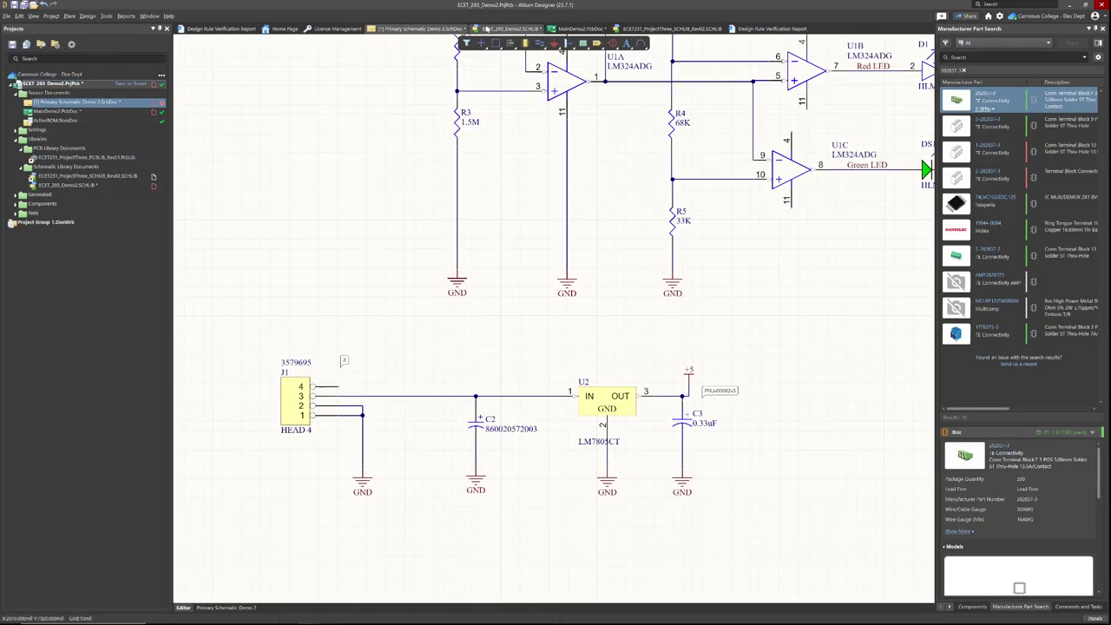
pyautogui.click(510, 29)
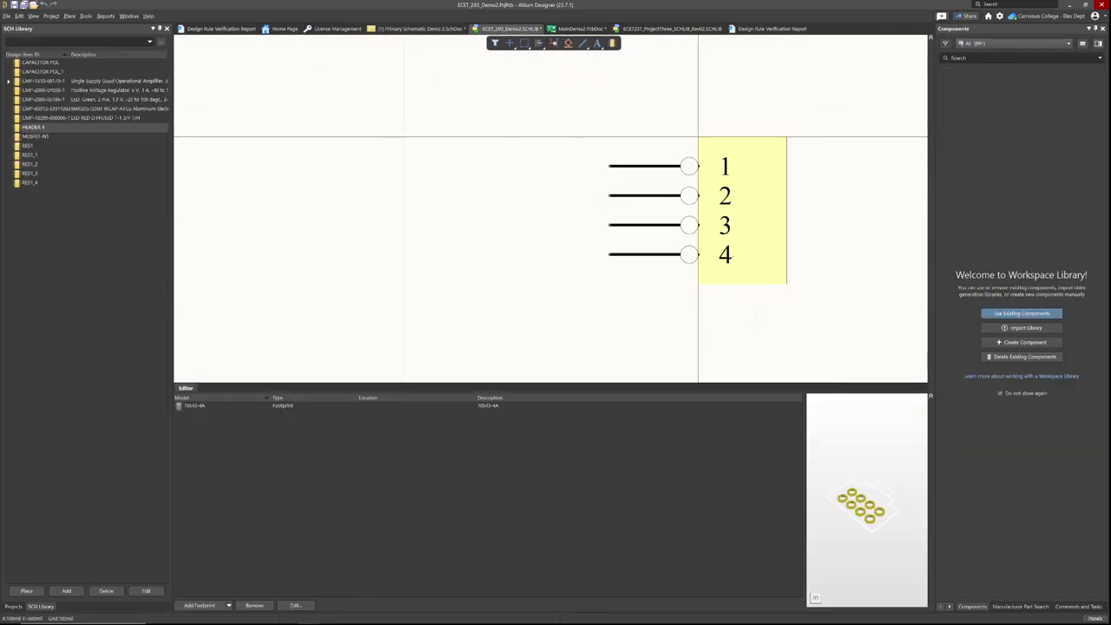
# Delete pin 4 from HEADER 4, shorten its body to three pins, and save the library.
pyautogui.click(654, 255)
pyautogui.press('Delete')
pyautogui.click(739, 259)
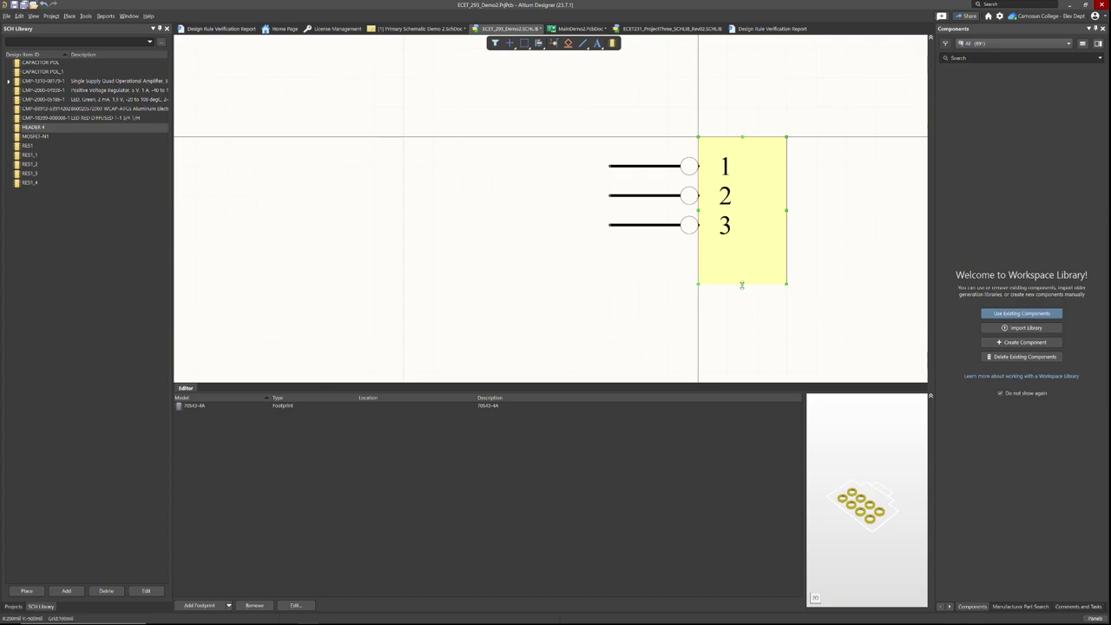
pyautogui.moveTo(743, 285); pyautogui.dragTo(742, 255)
pyautogui.click(665, 318)
pyautogui.click(14, 6)
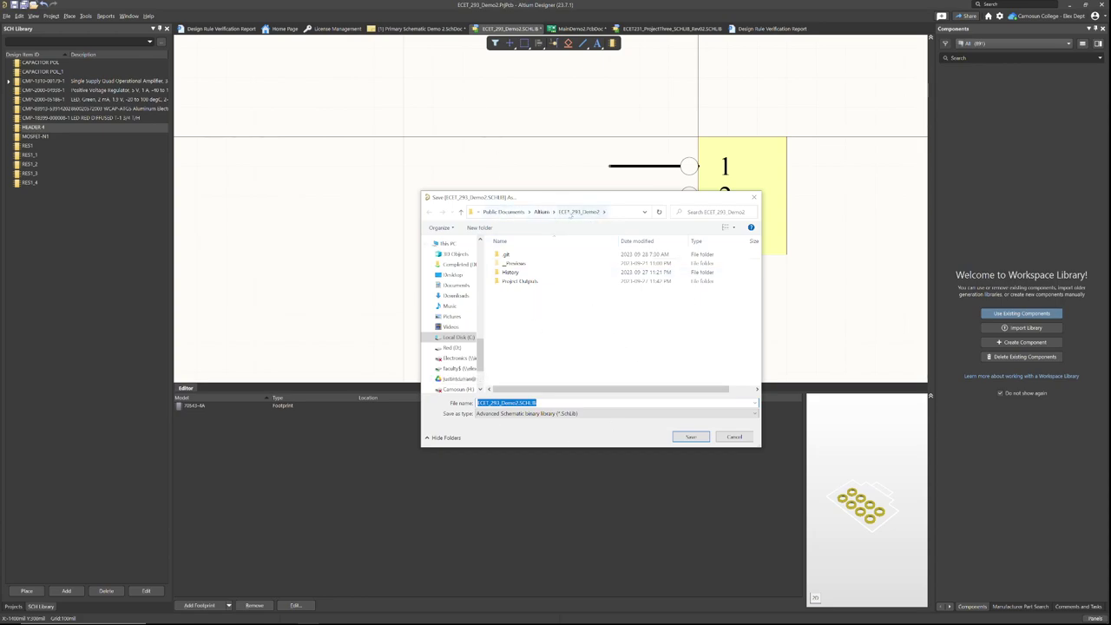
pyautogui.click(692, 437)
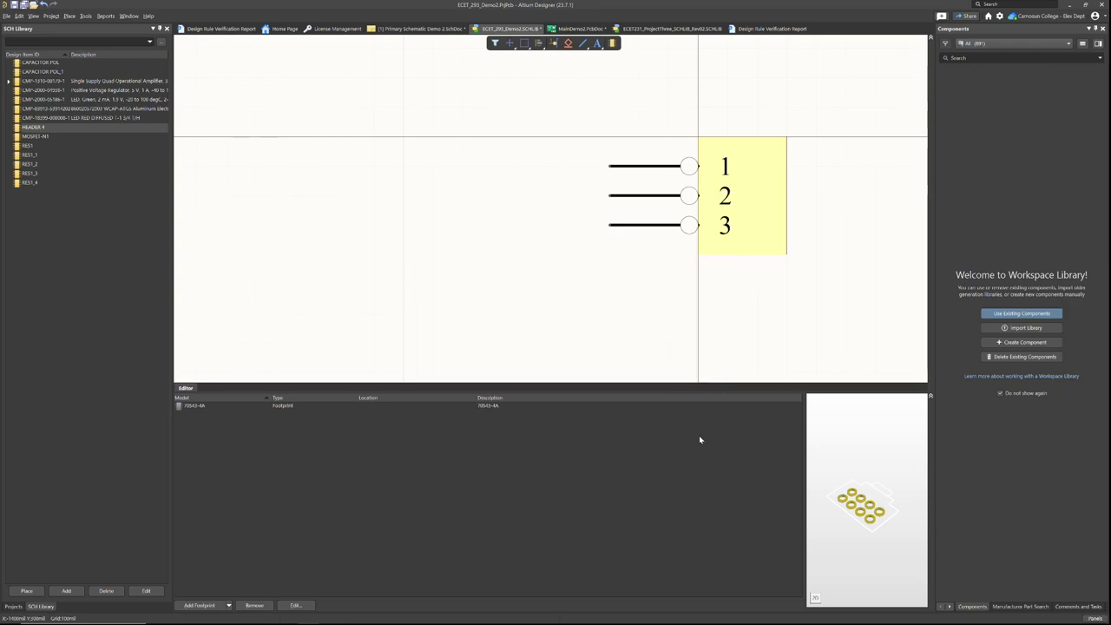
pyautogui.click(416, 29)
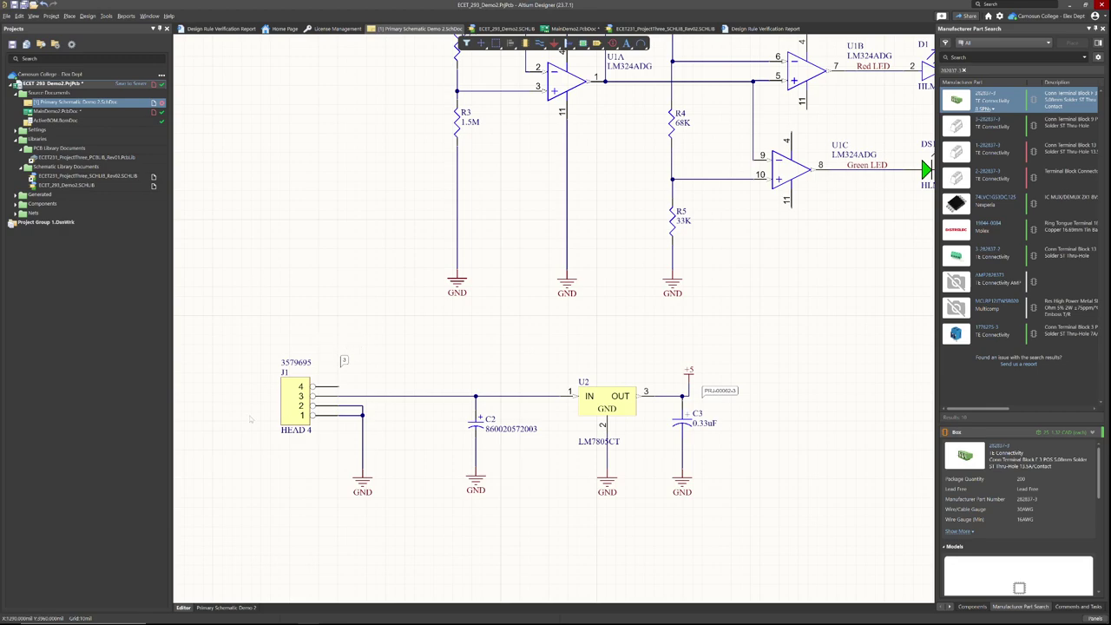
pyautogui.rightClick(304, 397)
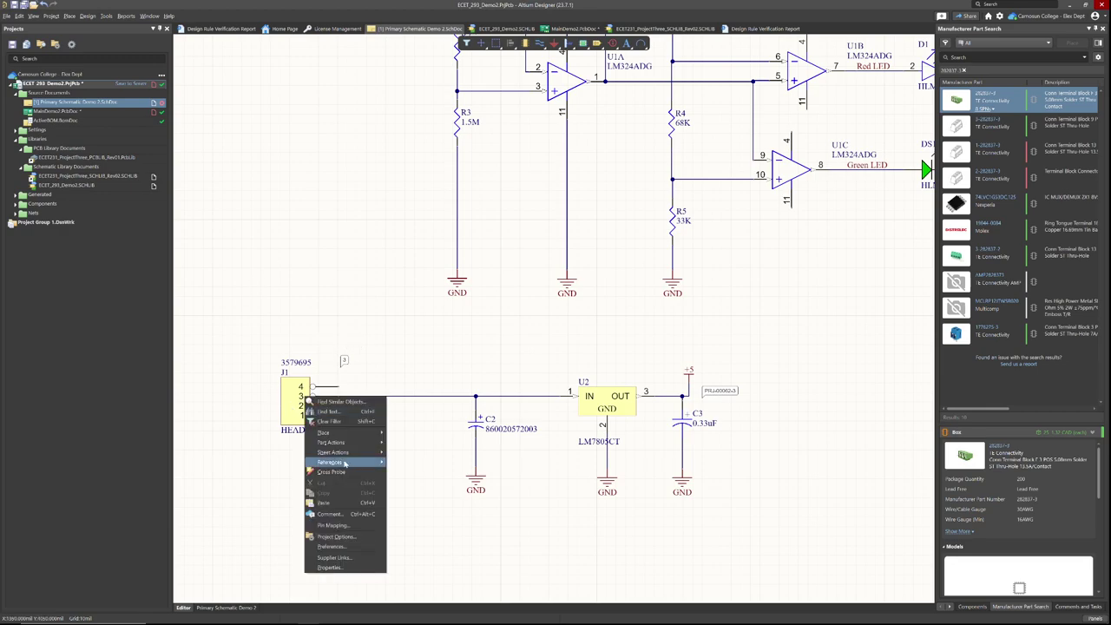
pyautogui.moveTo(371, 447)
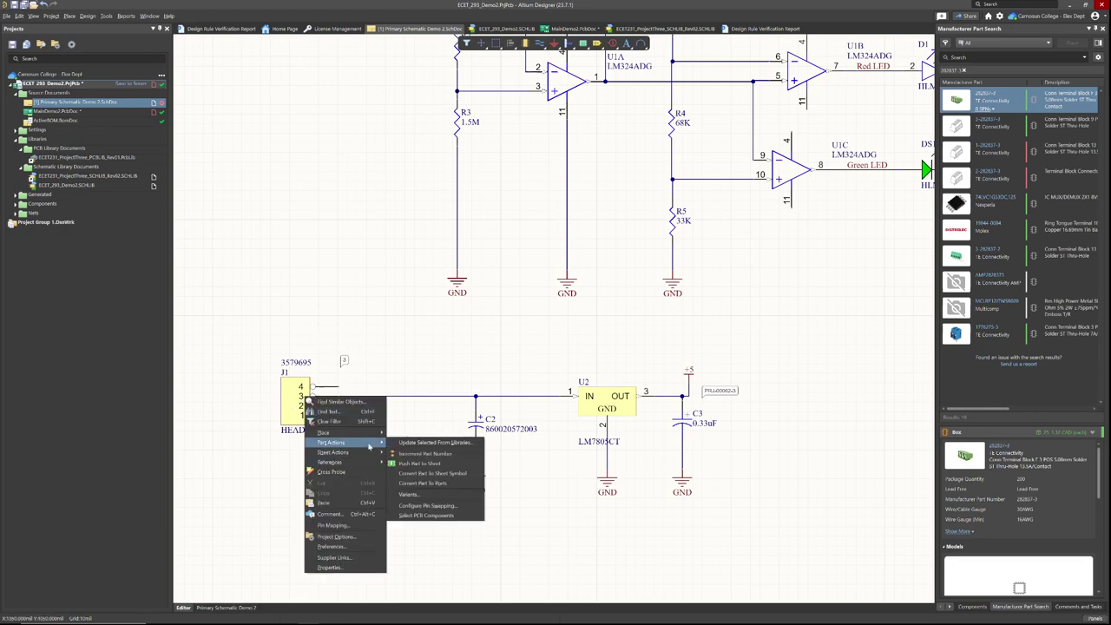
pyautogui.click(430, 444)
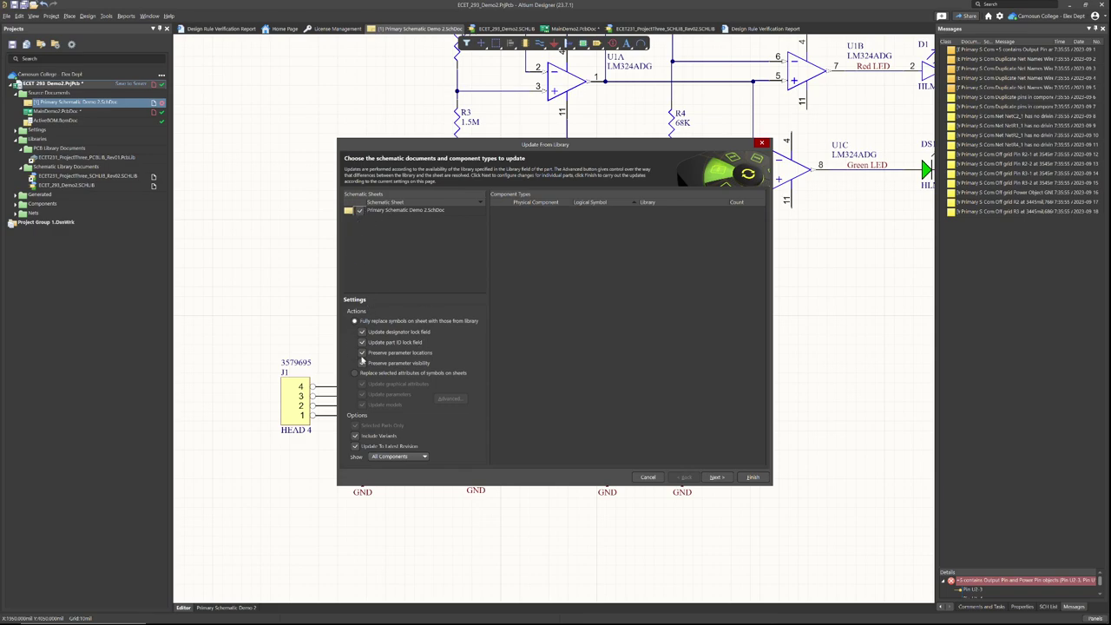
pyautogui.click(715, 477)
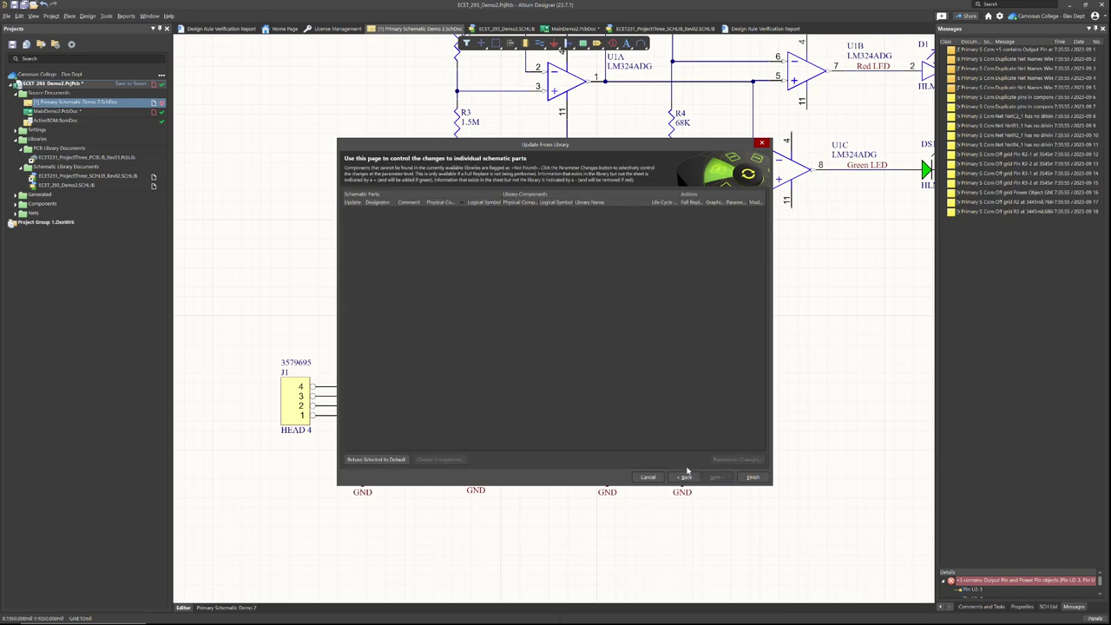
pyautogui.click(754, 477)
pyautogui.click(626, 332)
pyautogui.click(762, 143)
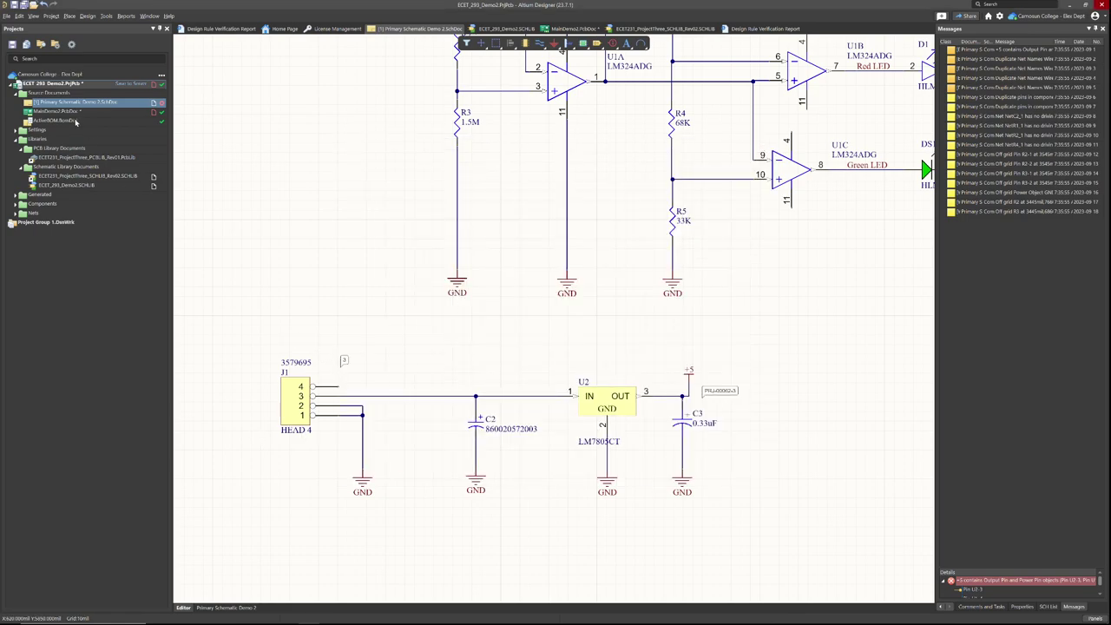
# From the schematic library, push the updated HEADER 4 symbol to the schematic sheets.
pyautogui.doubleClick(77, 187)
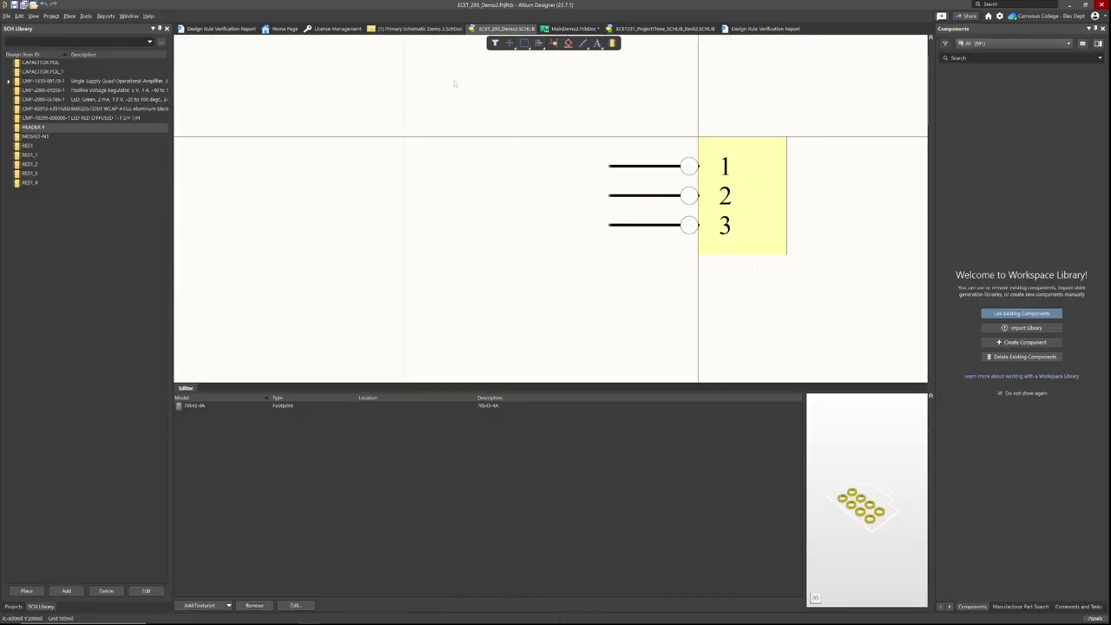
pyautogui.rightClick(54, 130)
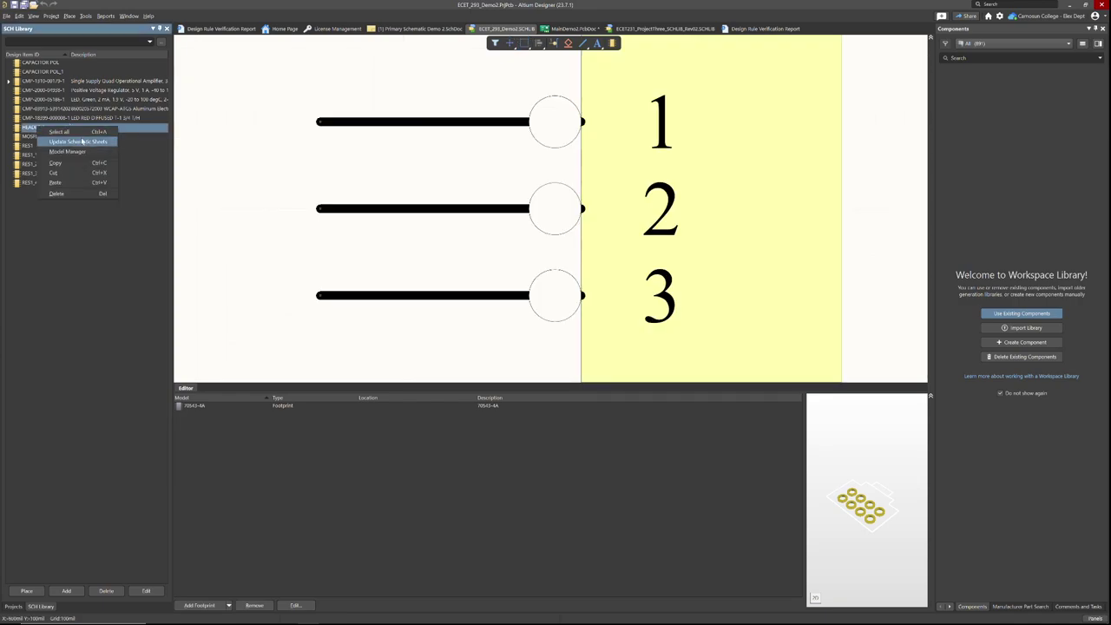
pyautogui.click(82, 141)
pyautogui.click(584, 331)
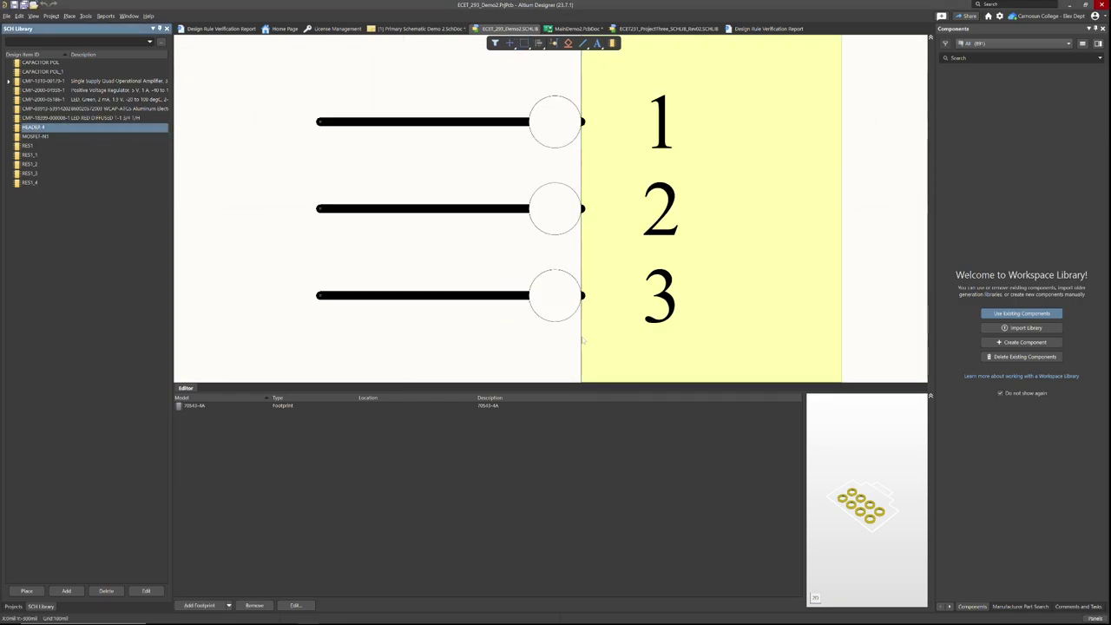
# Check J1 on the main schematic, then return to the schematic library with the project tree shown.
pyautogui.click(398, 31)
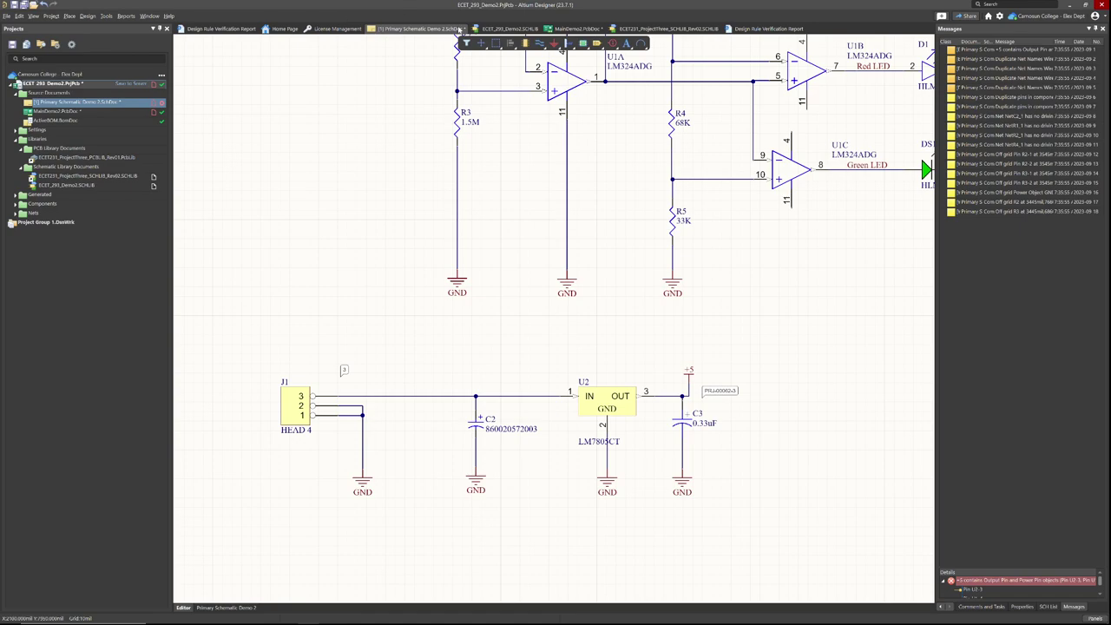
pyautogui.click(508, 28)
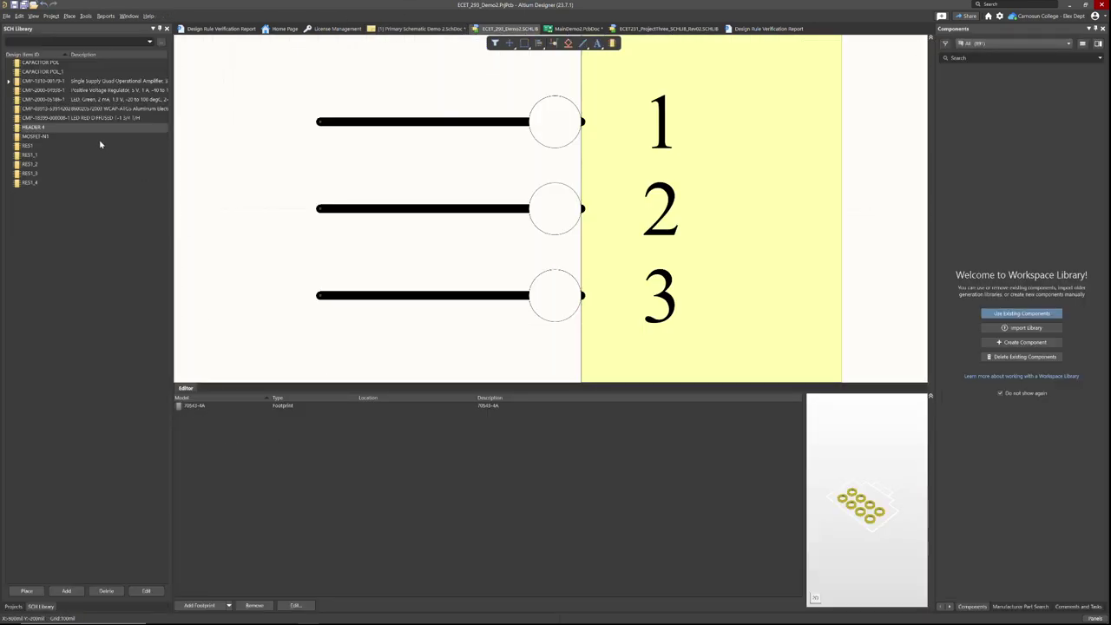
pyautogui.click(13, 606)
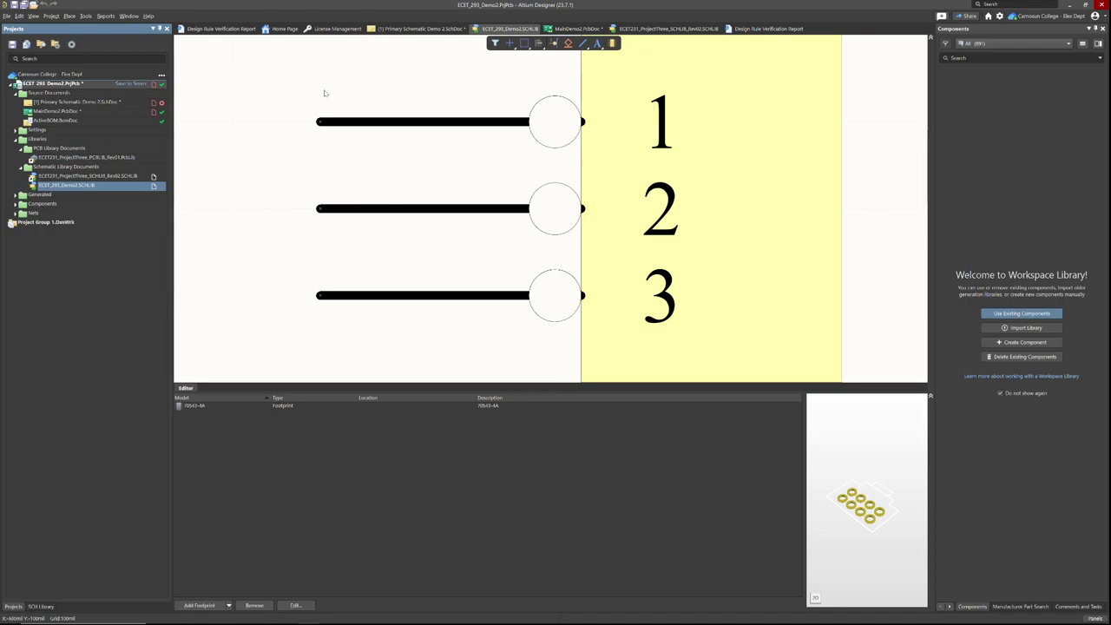
# From the PCB layout, generate the MainDemo2.PcbLib footprint library with Make PCB Library.
pyautogui.click(569, 30)
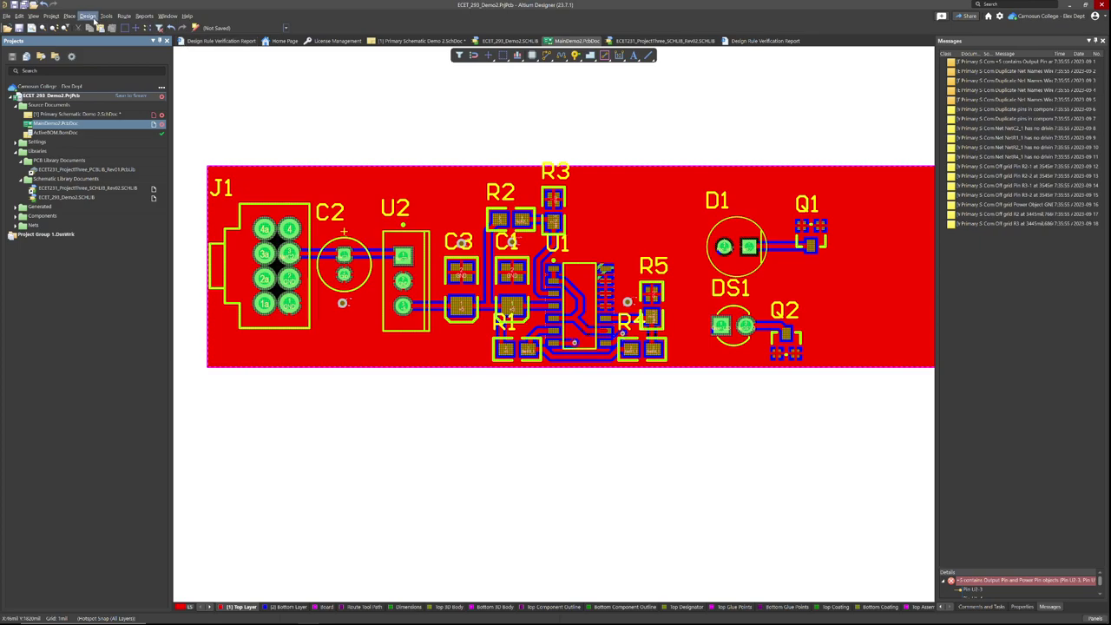
pyautogui.click(89, 17)
pyautogui.moveTo(105, 19)
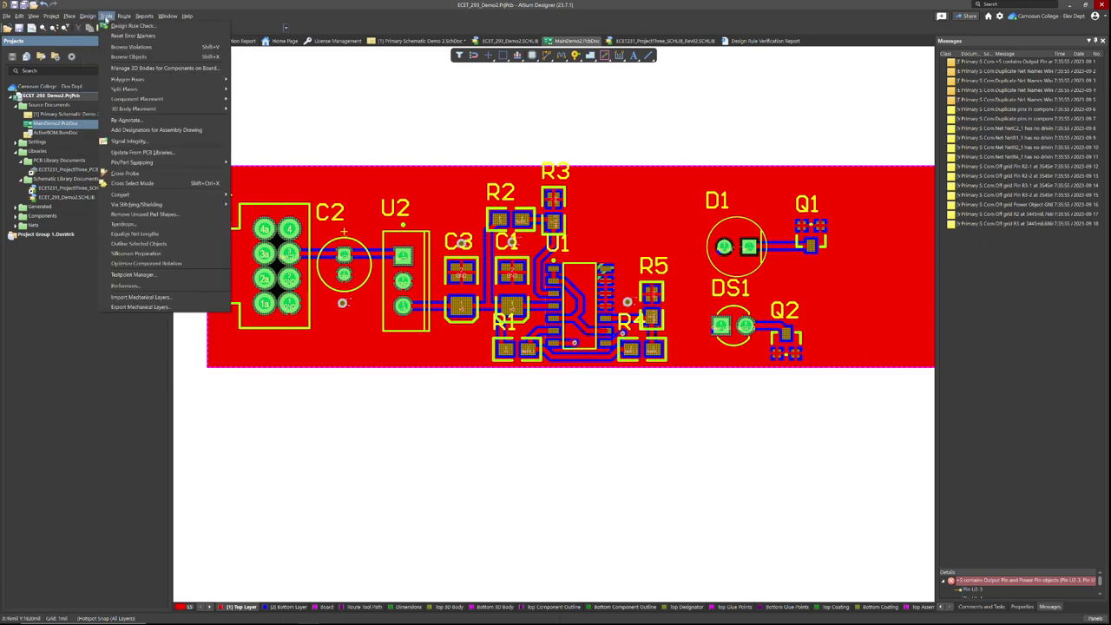
pyautogui.click(106, 17)
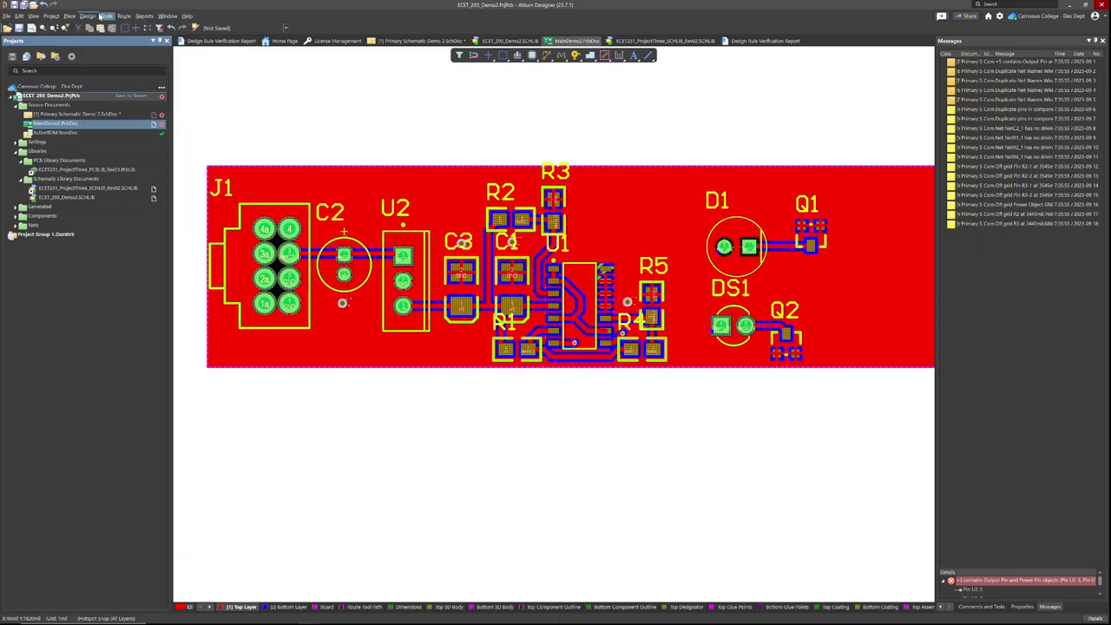
pyautogui.click(106, 16)
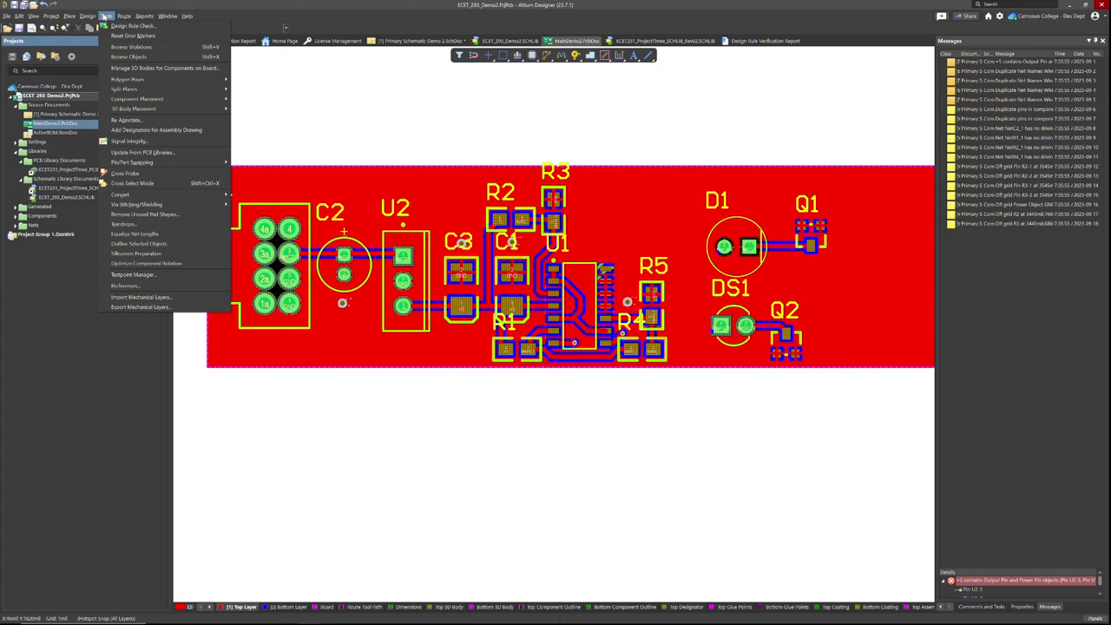
pyautogui.moveTo(89, 17)
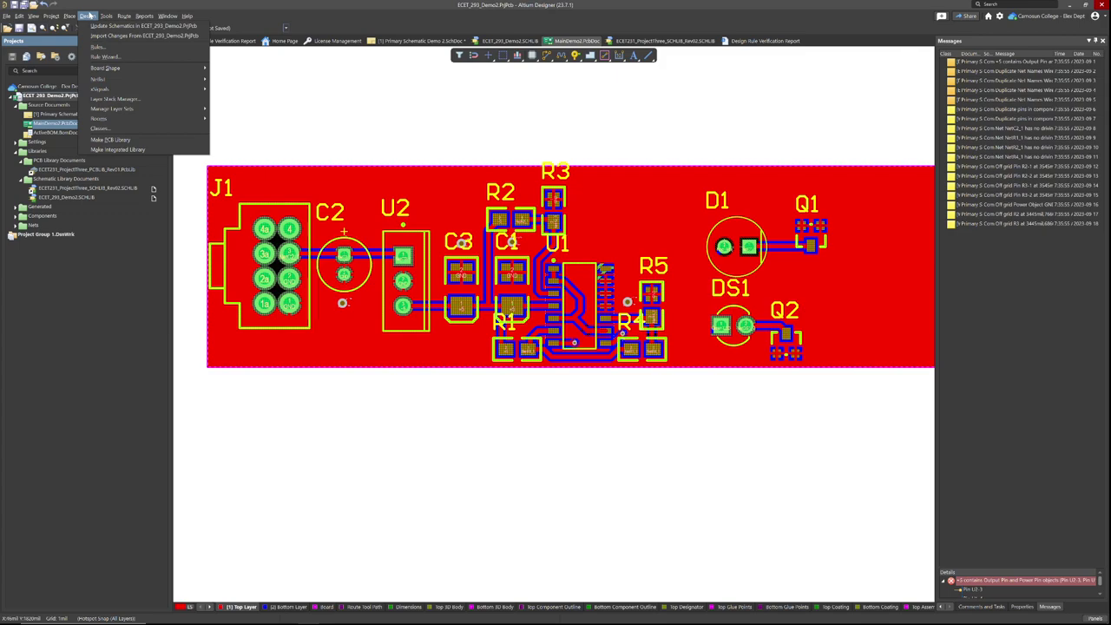
pyautogui.click(120, 150)
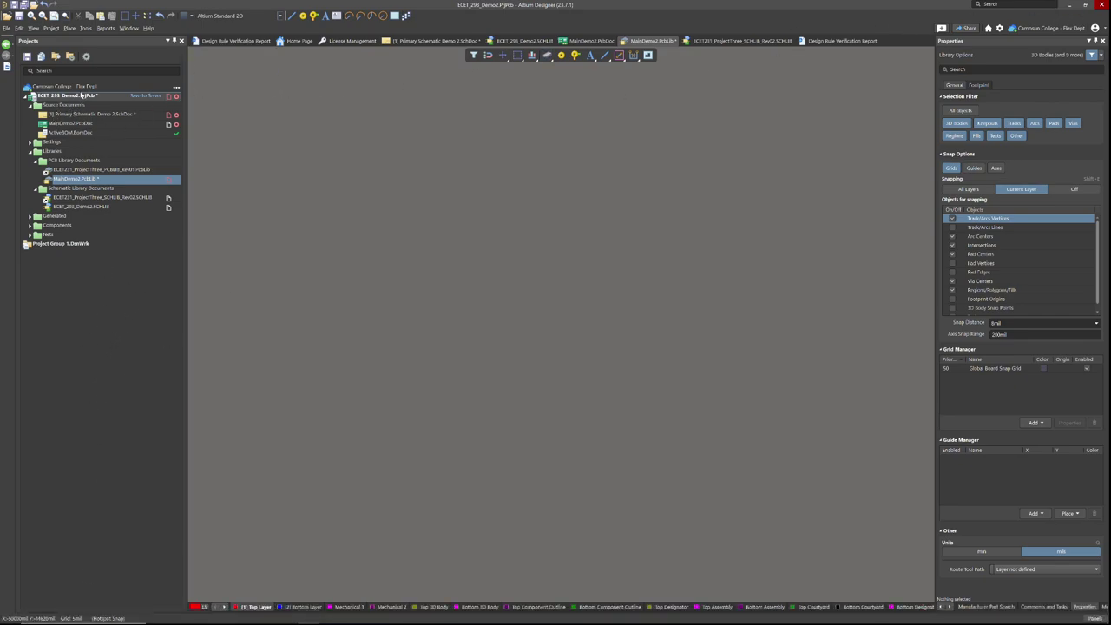
# Save MainDemo2.PcbLib, then restore, move and re-maximize the Altium window.
pyautogui.hotkey('ctrl', 's')
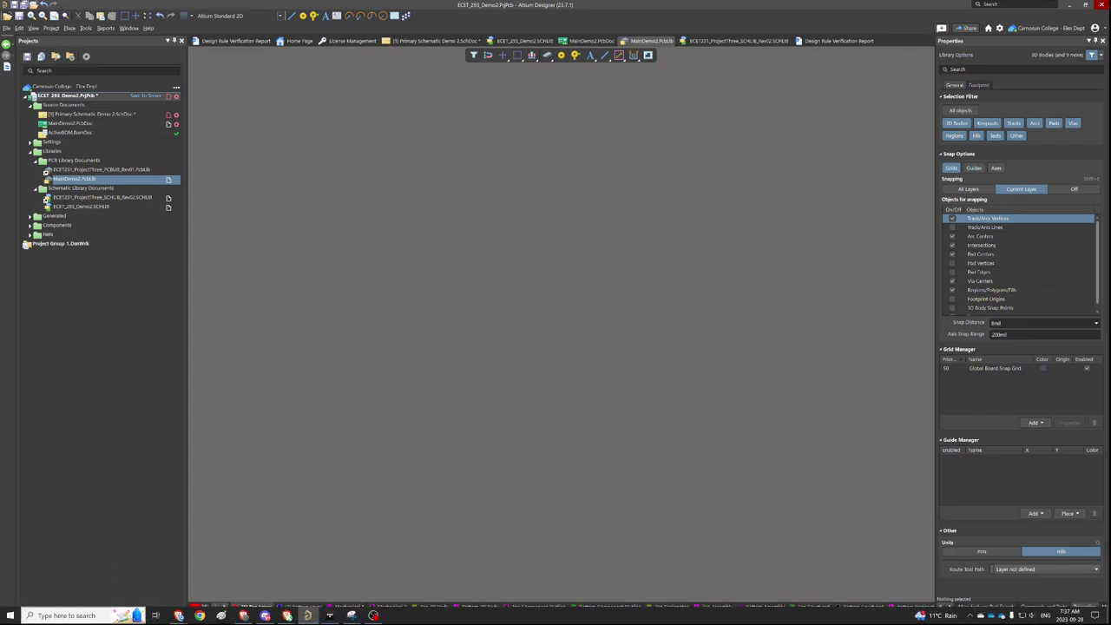
pyautogui.click(1071, 5)
pyautogui.moveTo(939, 161); pyautogui.dragTo(814, 22)
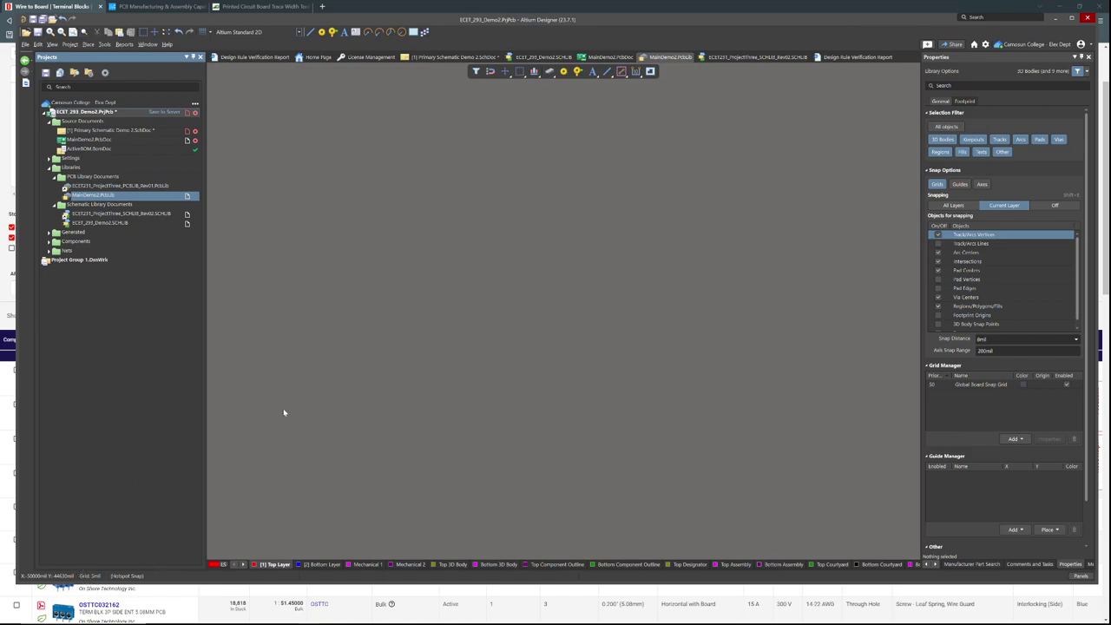
pyautogui.press('super+Up')
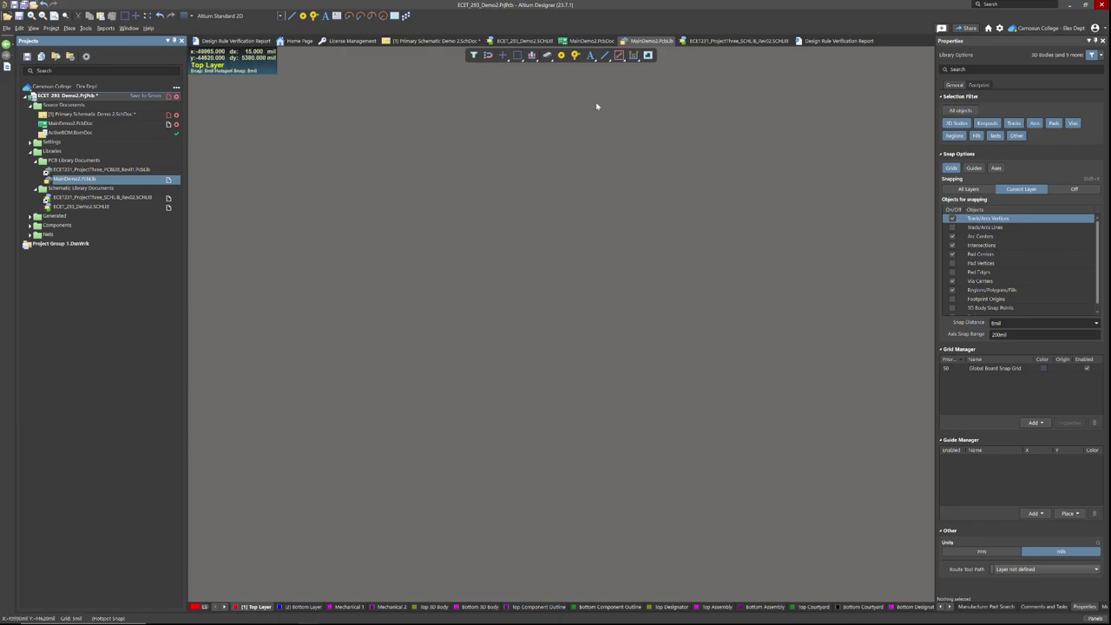
pyautogui.click(454, 42)
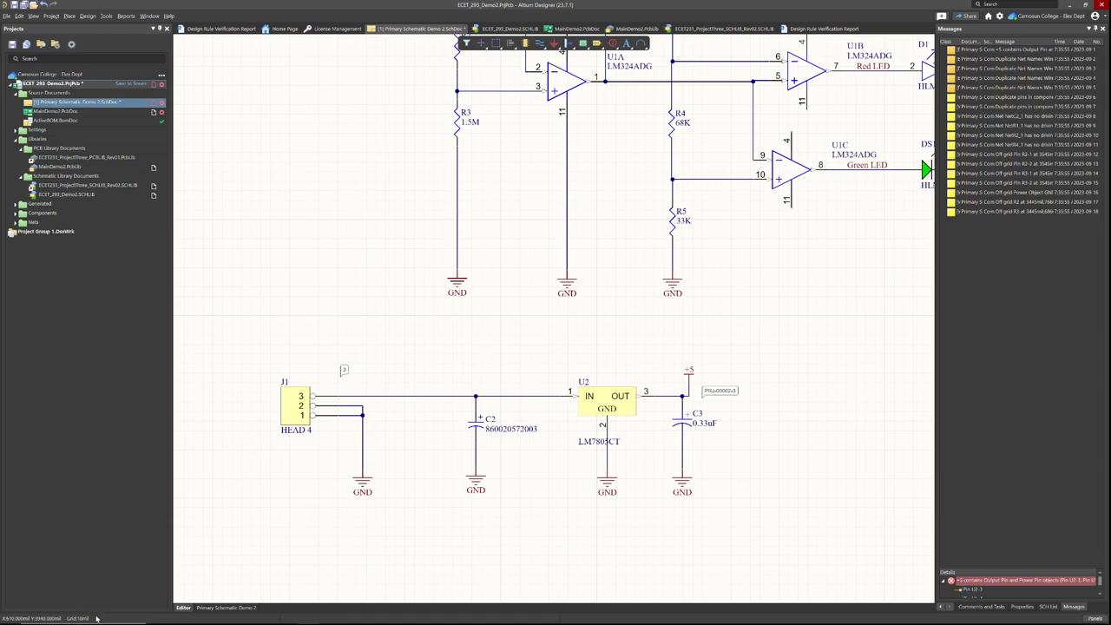
pyautogui.click(94, 464)
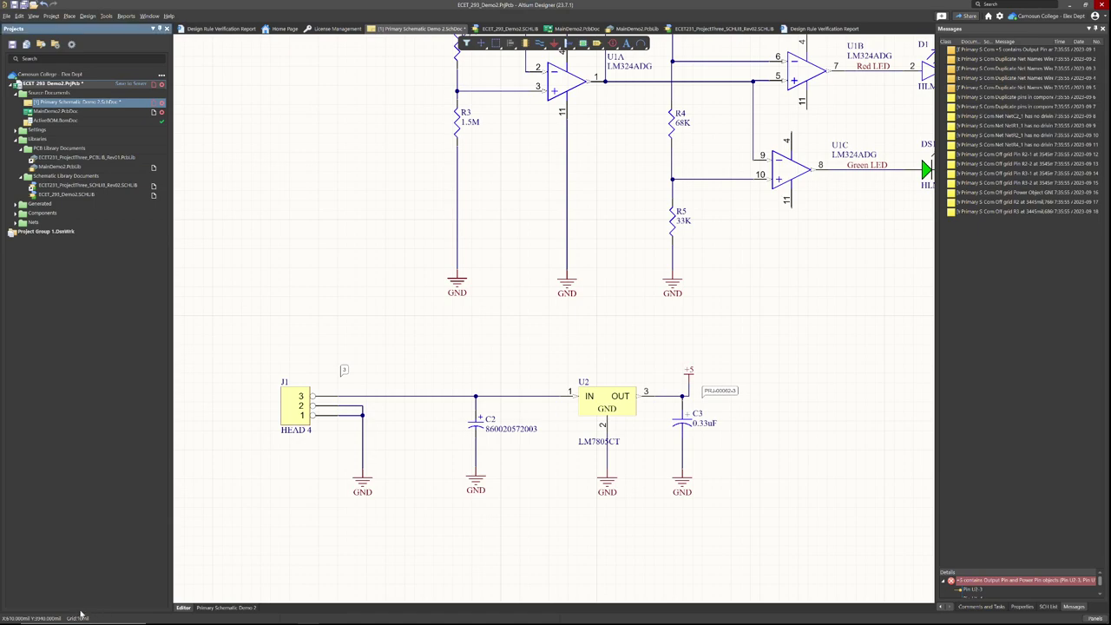
pyautogui.click(33, 16)
pyautogui.moveTo(106, 151)
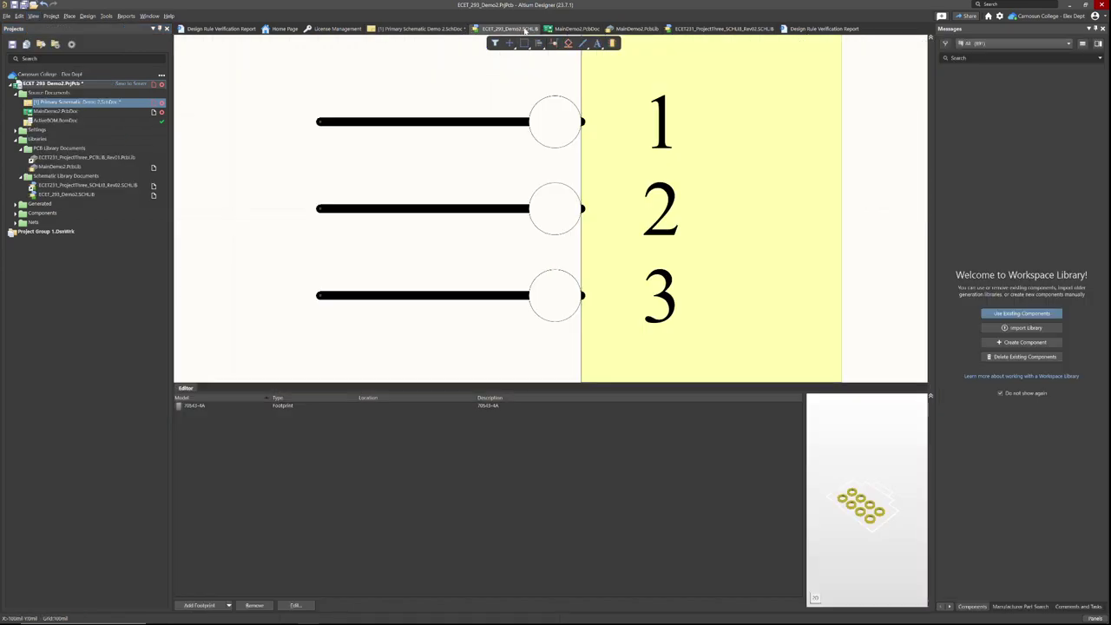
pyautogui.click(520, 29)
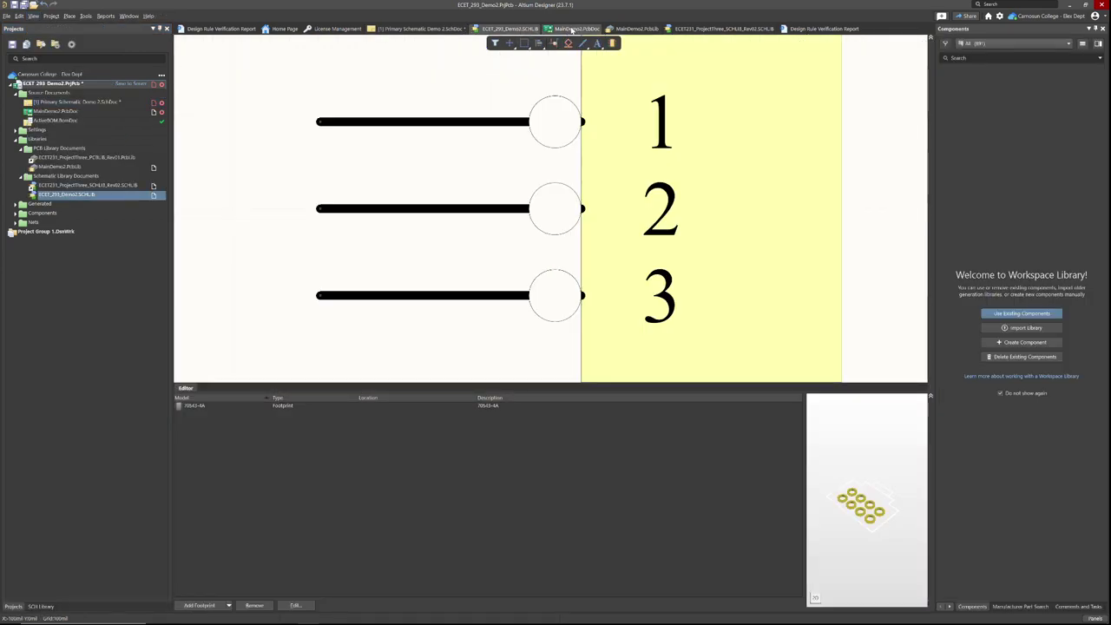
pyautogui.click(573, 30)
pyautogui.click(638, 41)
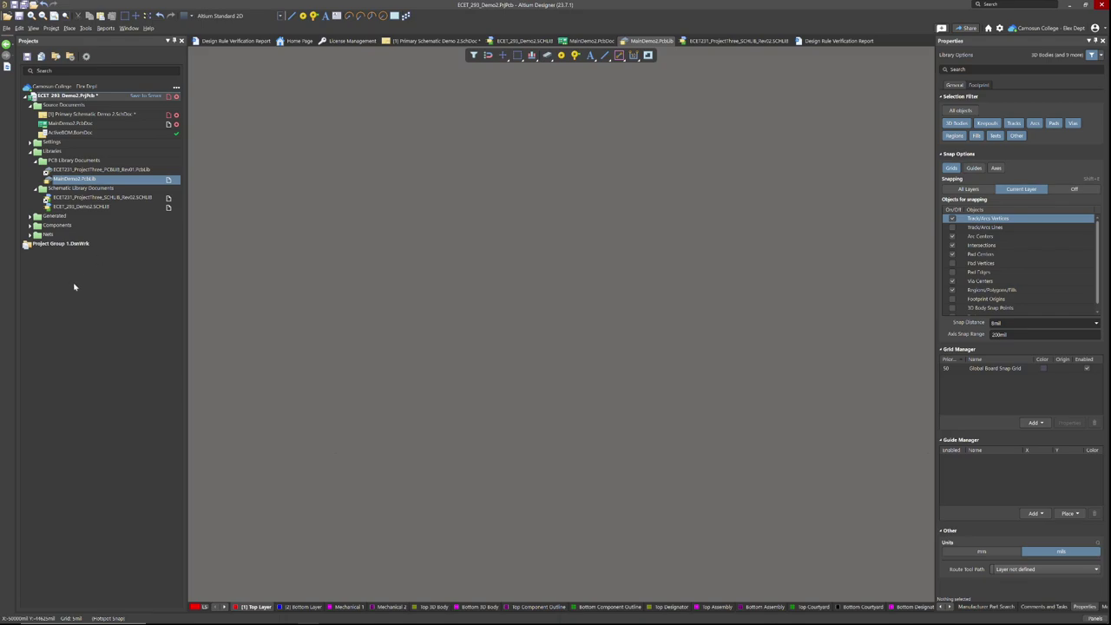
# Open the PCBLIB List panel and dock it on the left.
pyautogui.click(33, 27)
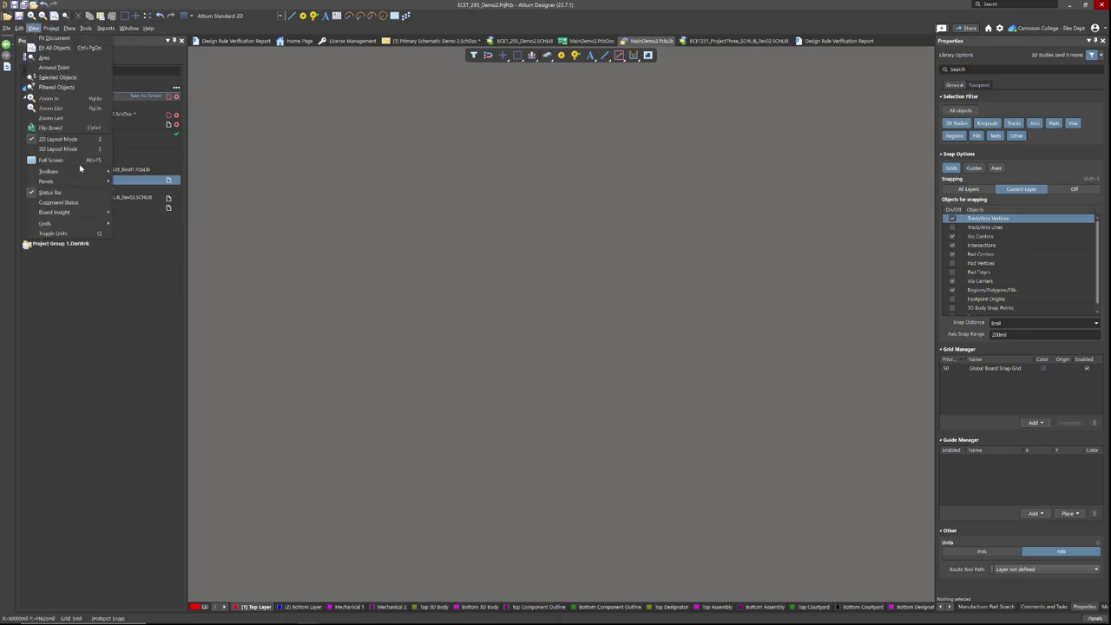
pyautogui.moveTo(101, 186)
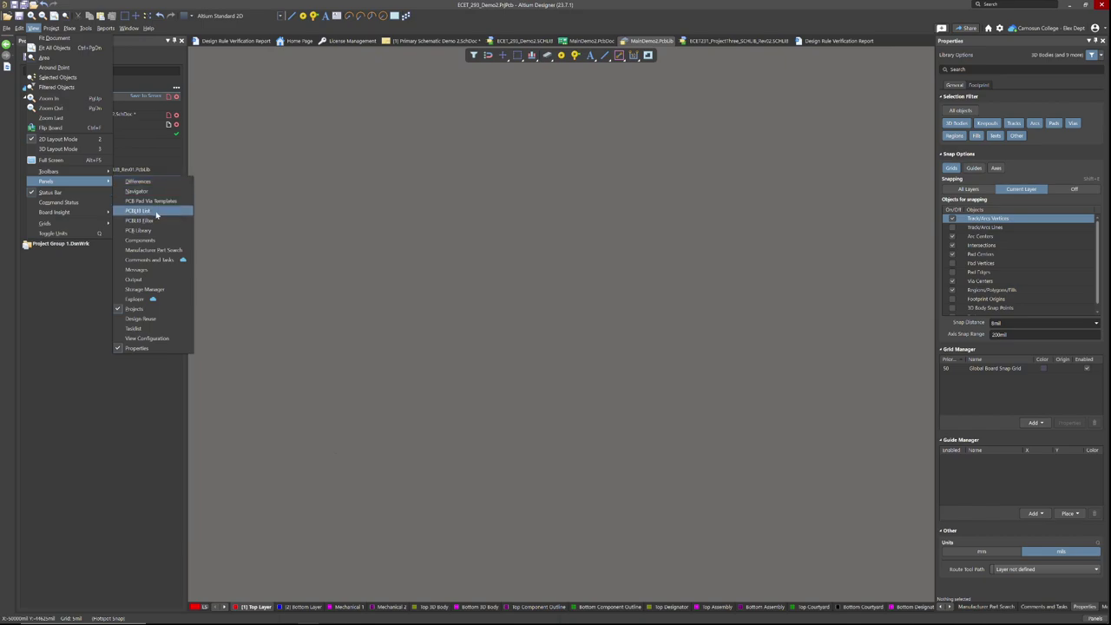
pyautogui.click(139, 210)
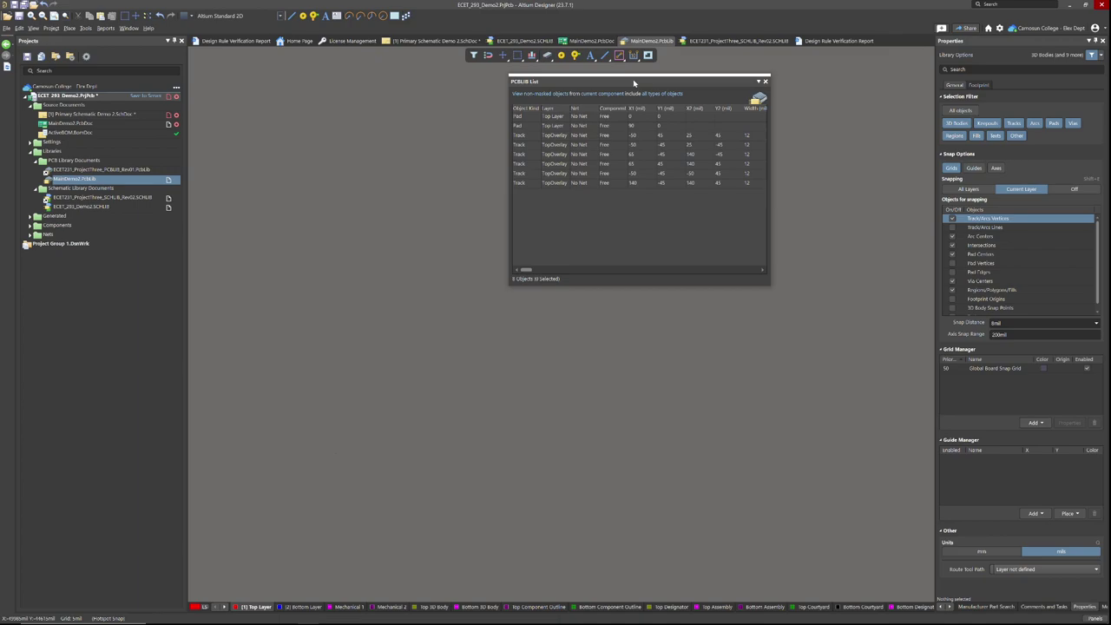
pyautogui.moveTo(633, 79); pyautogui.dragTo(130, 450)
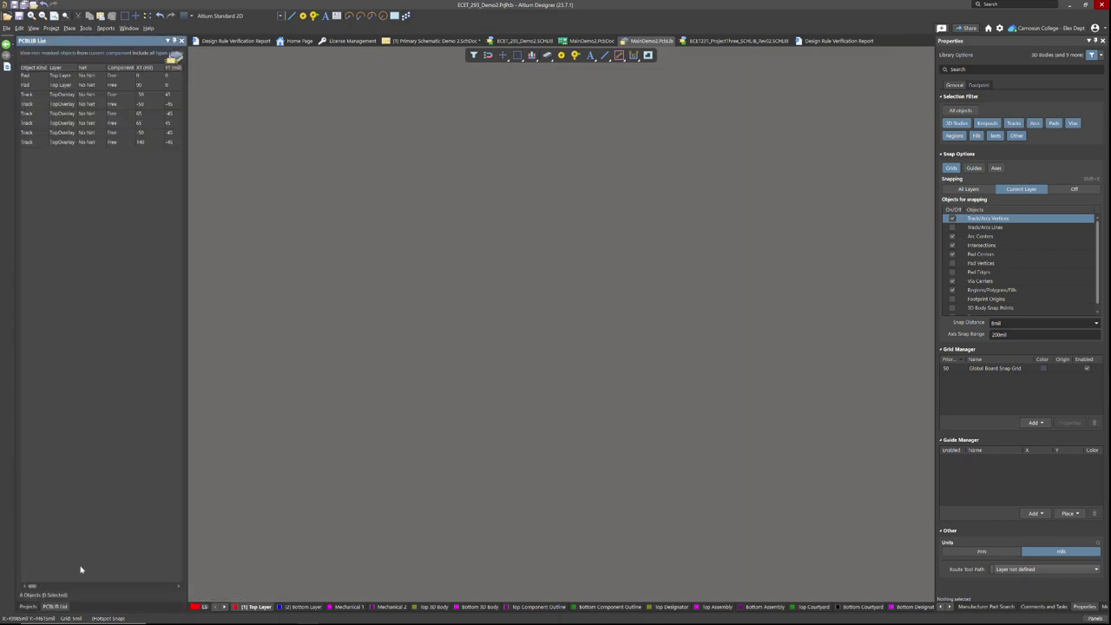
# Open the PCB Library panel listing the library's footprints.
pyautogui.click(33, 28)
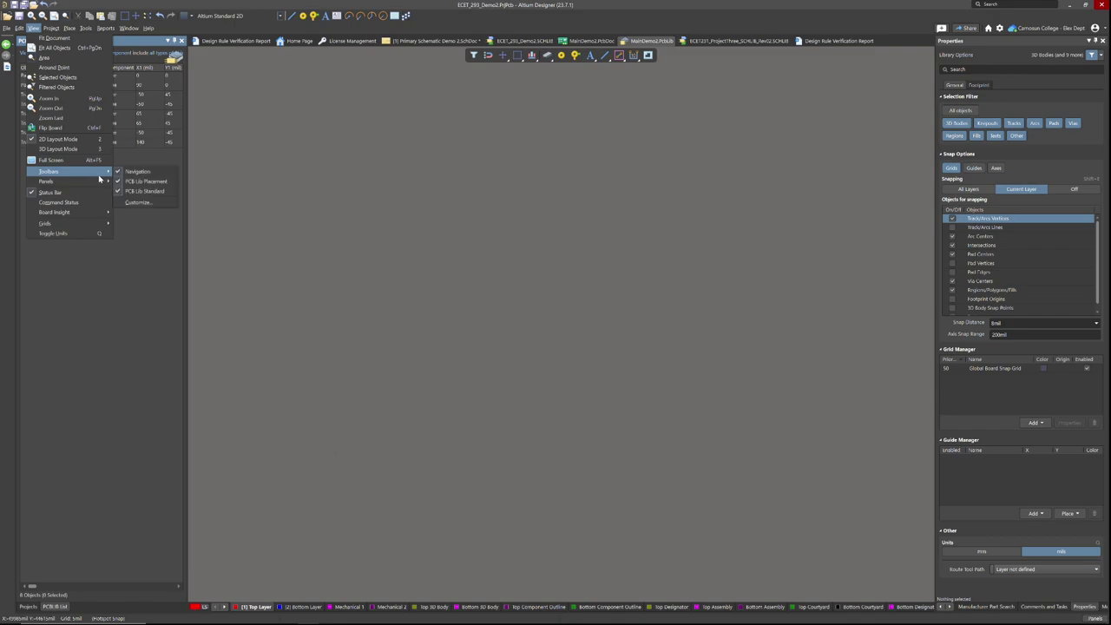
pyautogui.moveTo(101, 182)
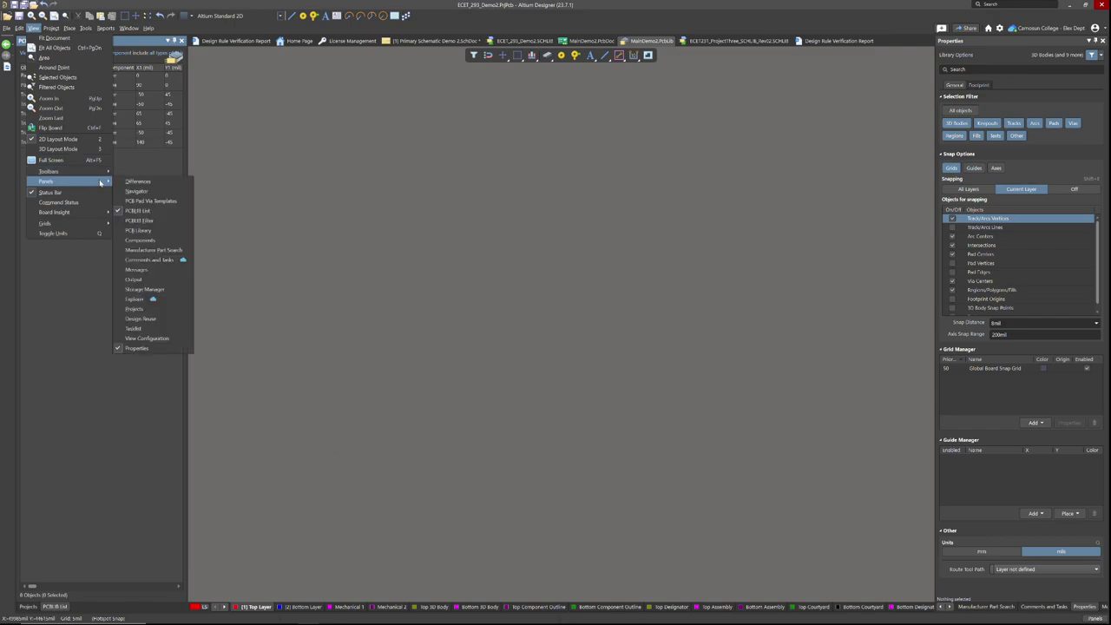
pyautogui.click(140, 230)
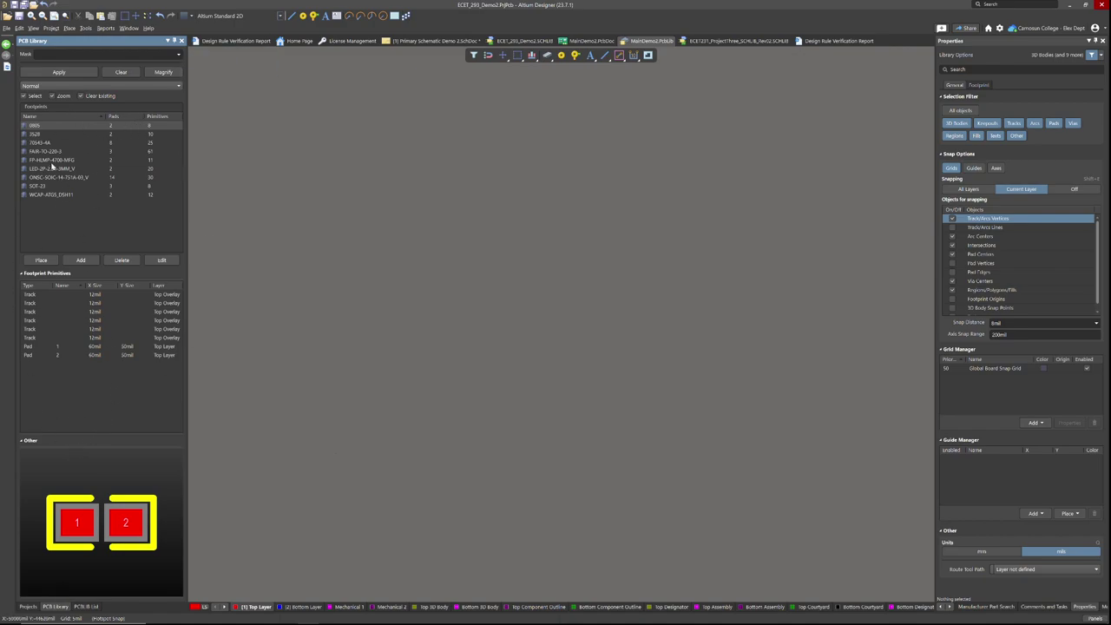
# Preview the 2528 and 7043-4A footprints, then bring back the DigiKey terminal block page in Chrome.
pyautogui.click(38, 135)
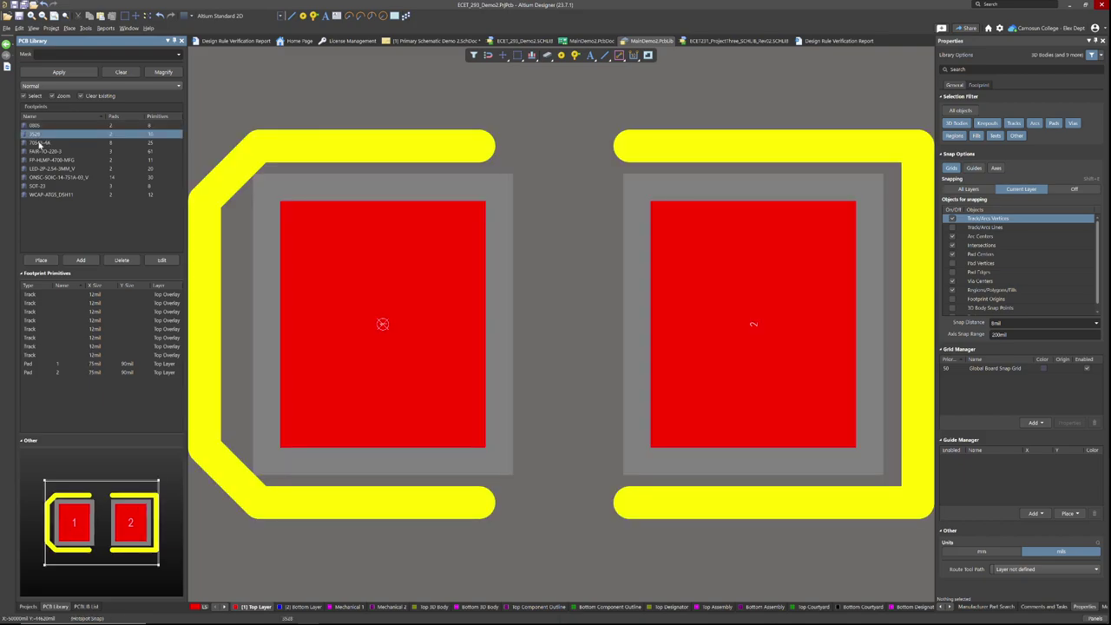
pyautogui.click(42, 143)
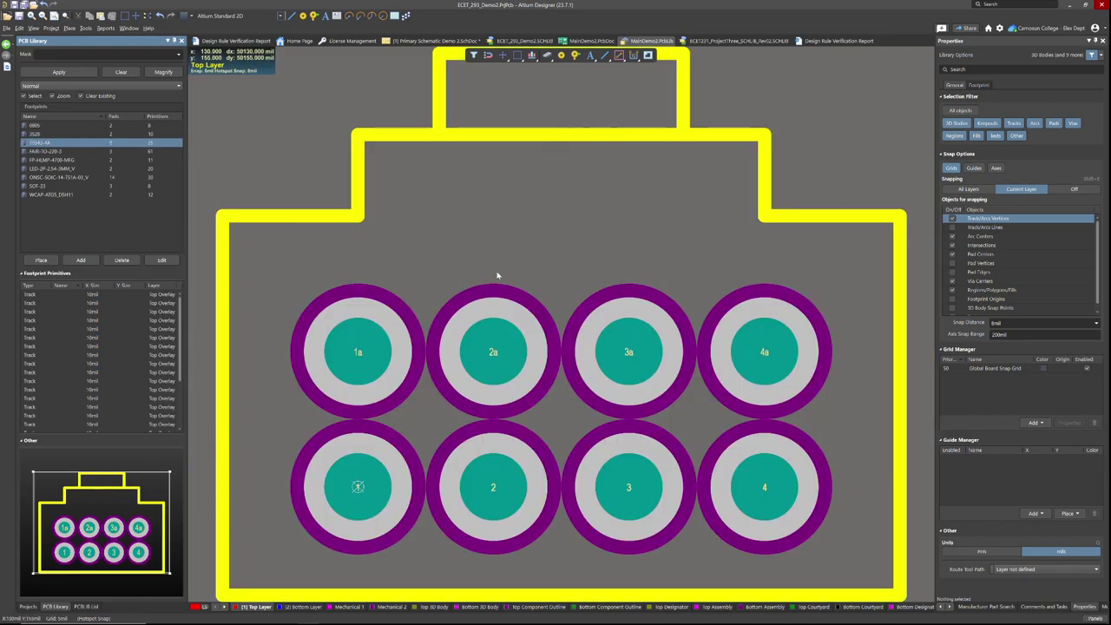
pyautogui.moveTo(200, 618)
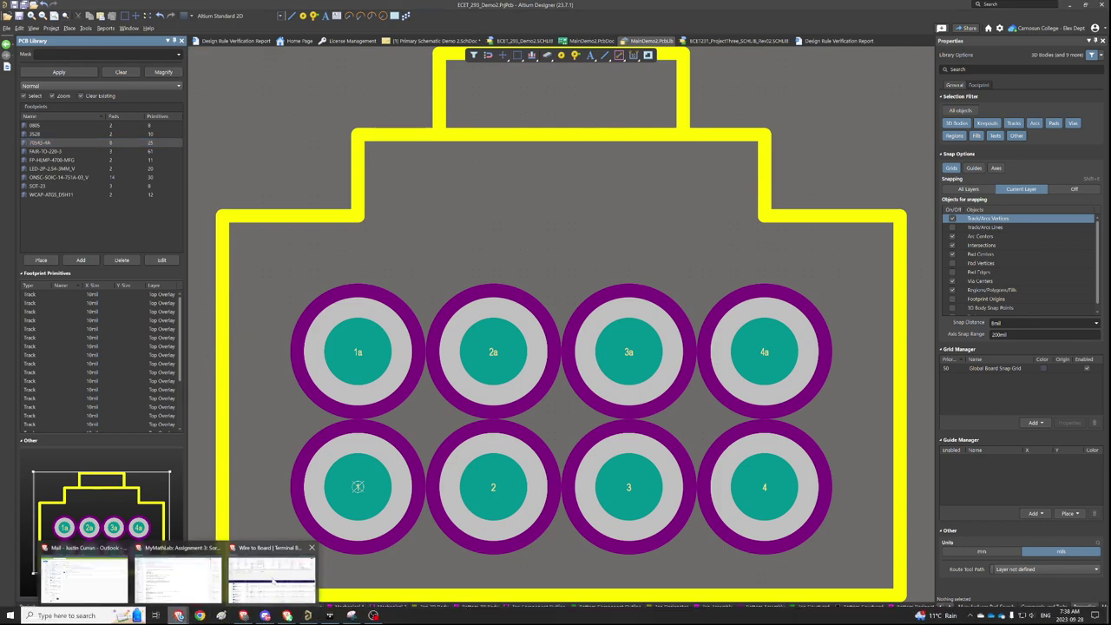
pyautogui.click(265, 582)
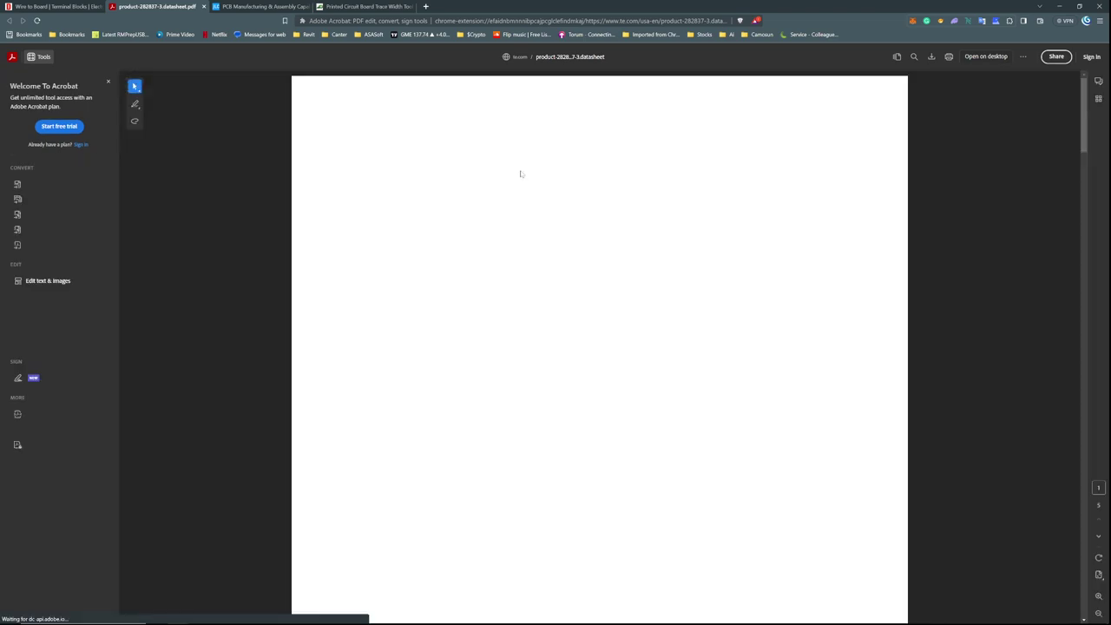
# Scroll through the 282837-3 datasheet to find the 3D PDF link under CAD Files.
pyautogui.scroll(-15, 444, 378)
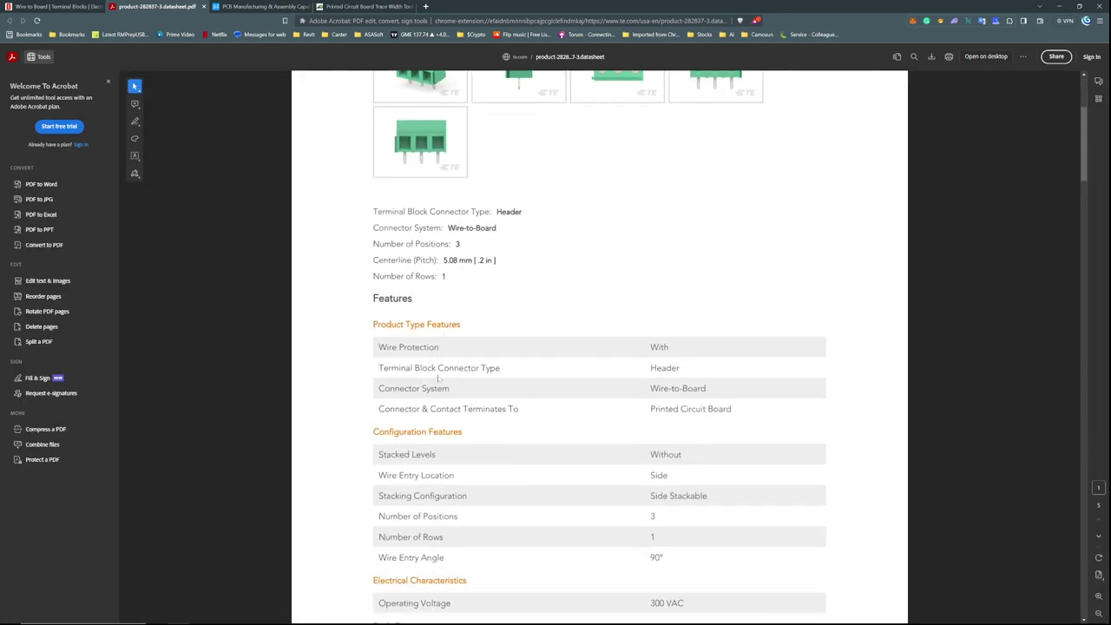
pyautogui.scroll(-15, 444, 378)
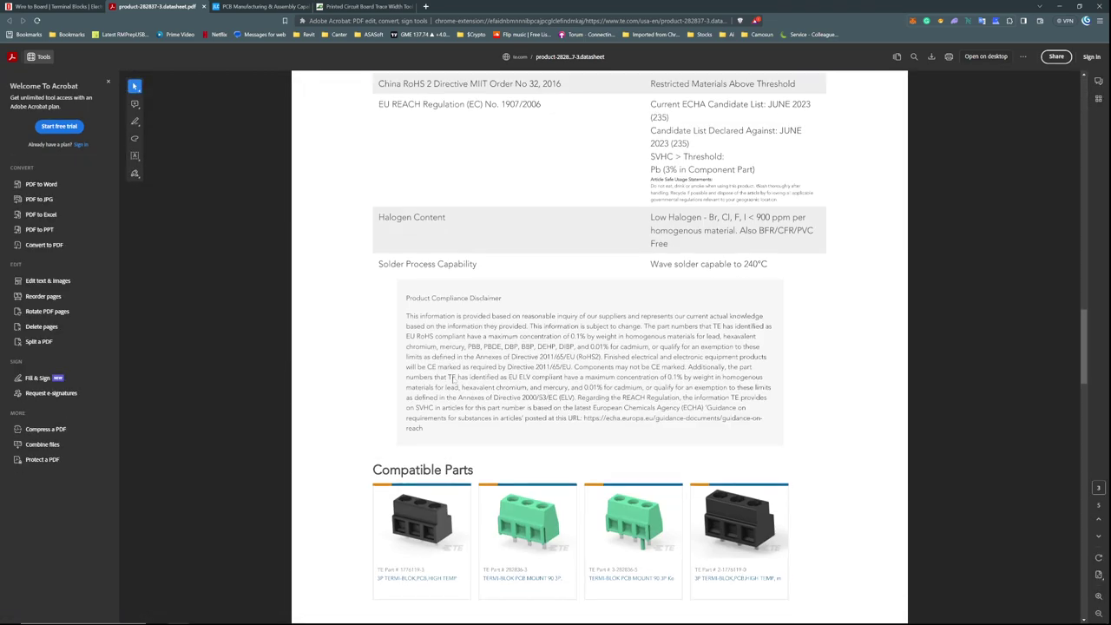
pyautogui.scroll(-8, 453, 379)
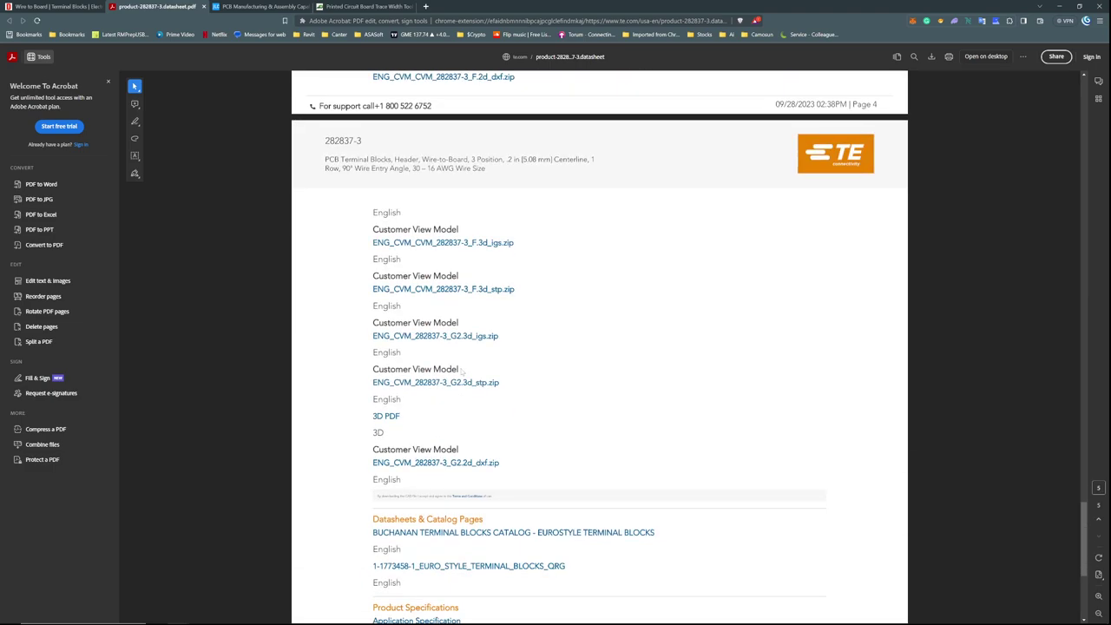
pyautogui.scroll(3, 470, 363)
pyautogui.scroll(1, 470, 363)
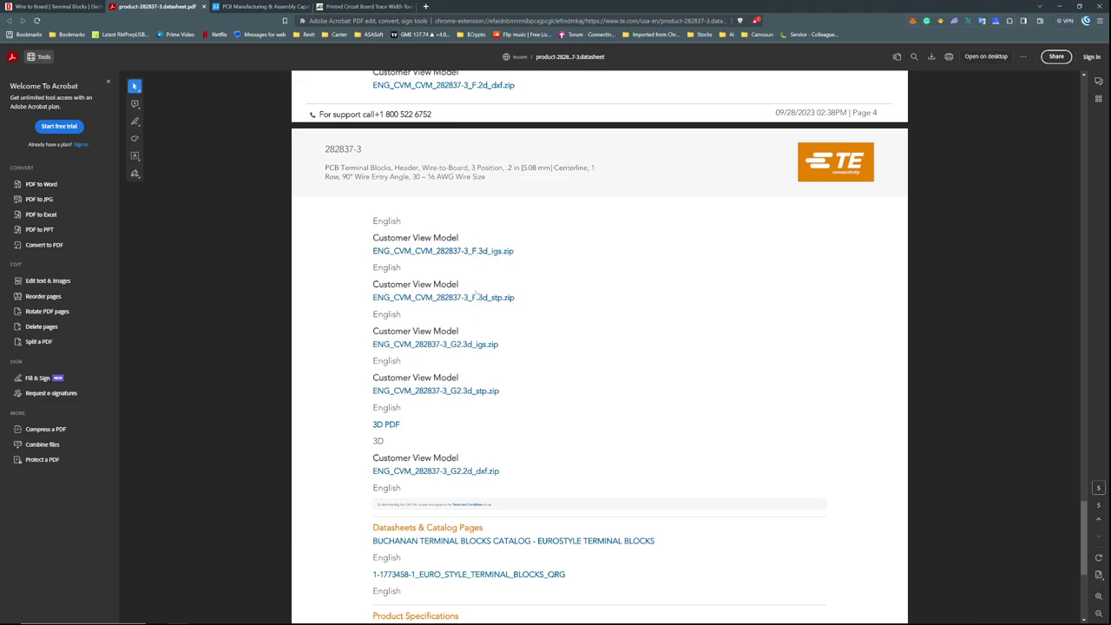
pyautogui.scroll(-4, 563, 324)
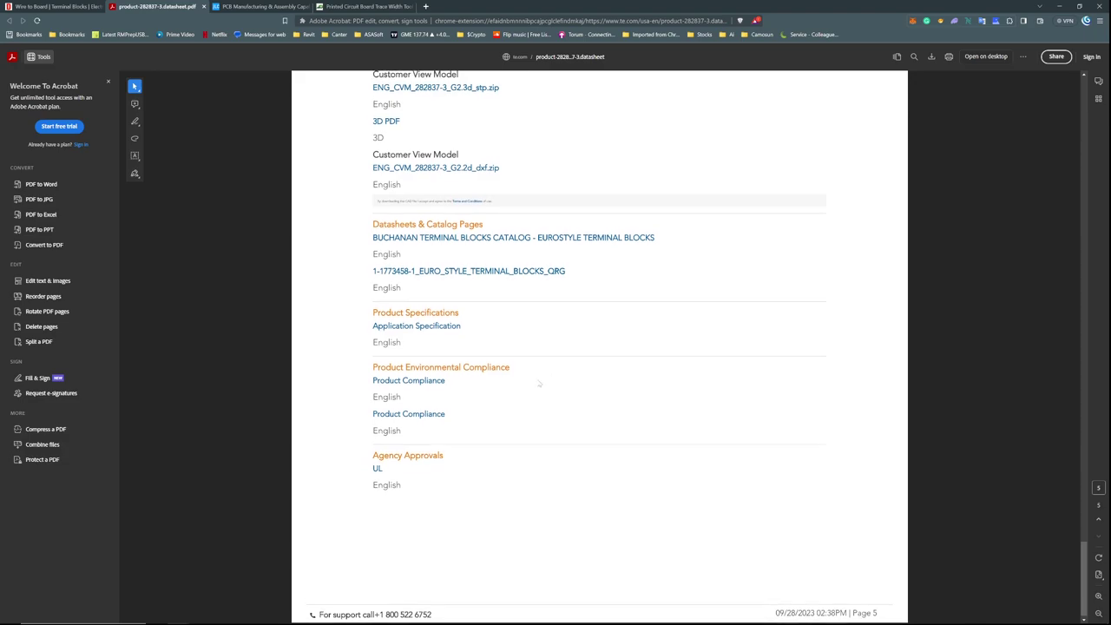
pyautogui.scroll(2, 475, 448)
pyautogui.scroll(1, 475, 448)
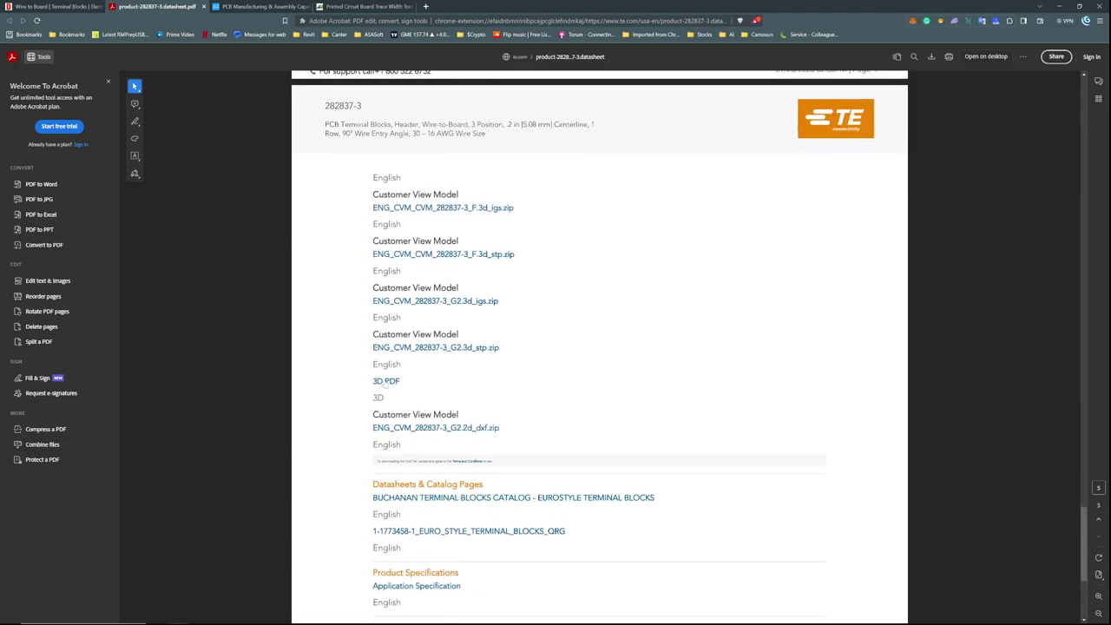
pyautogui.scroll(4, 550, 389)
pyautogui.scroll(2, 550, 389)
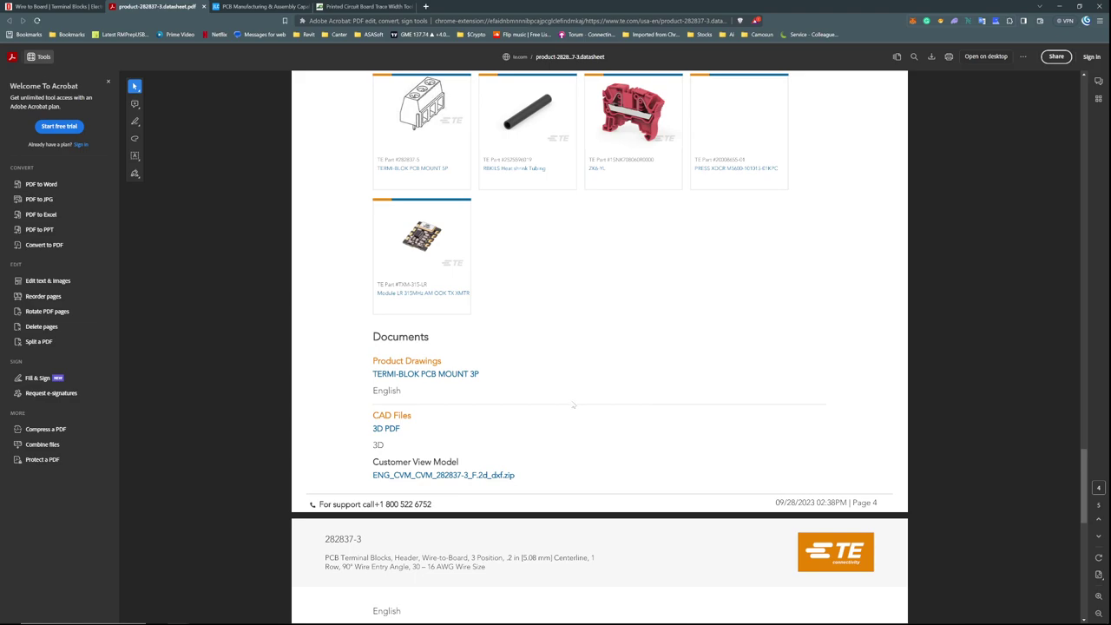
pyautogui.scroll(-1, 438, 378)
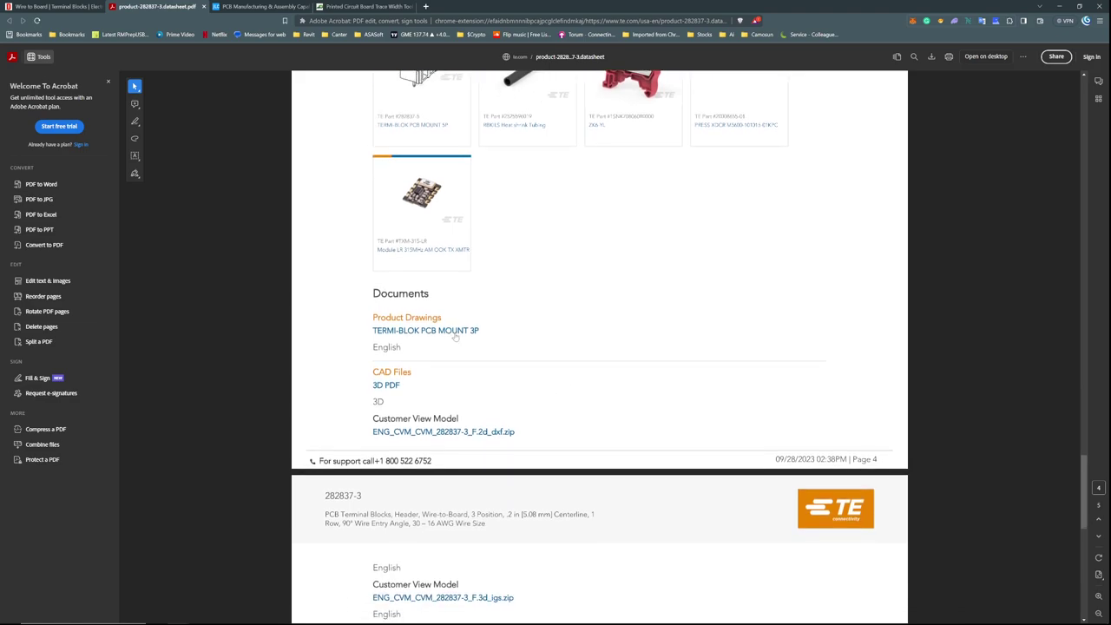
pyautogui.scroll(8, 691, 350)
pyautogui.scroll(13, 691, 350)
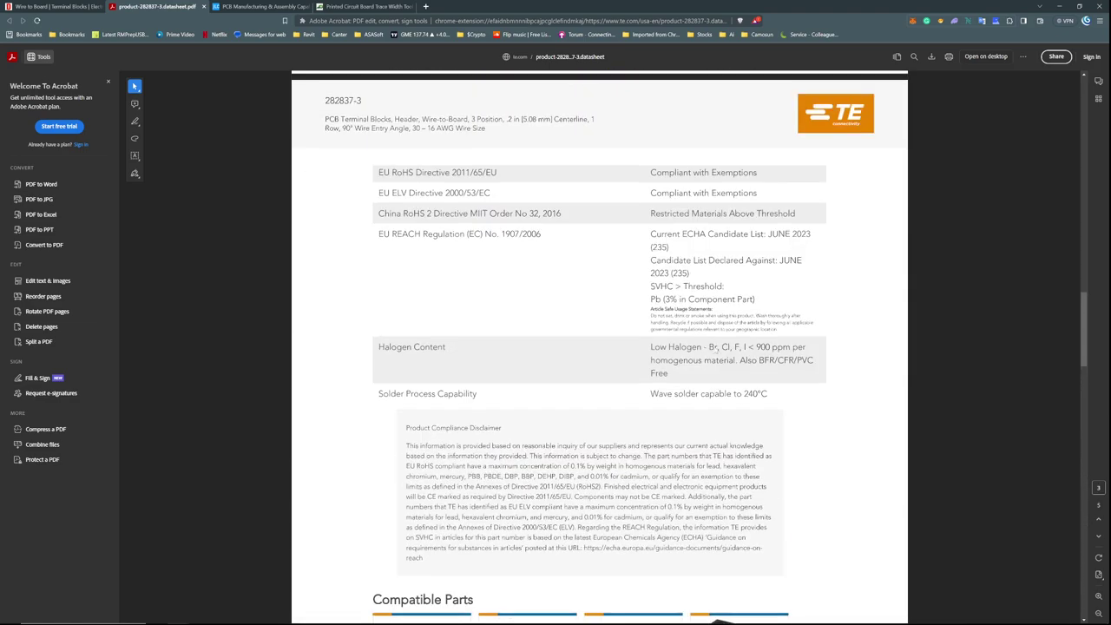
pyautogui.scroll(15, 651, 397)
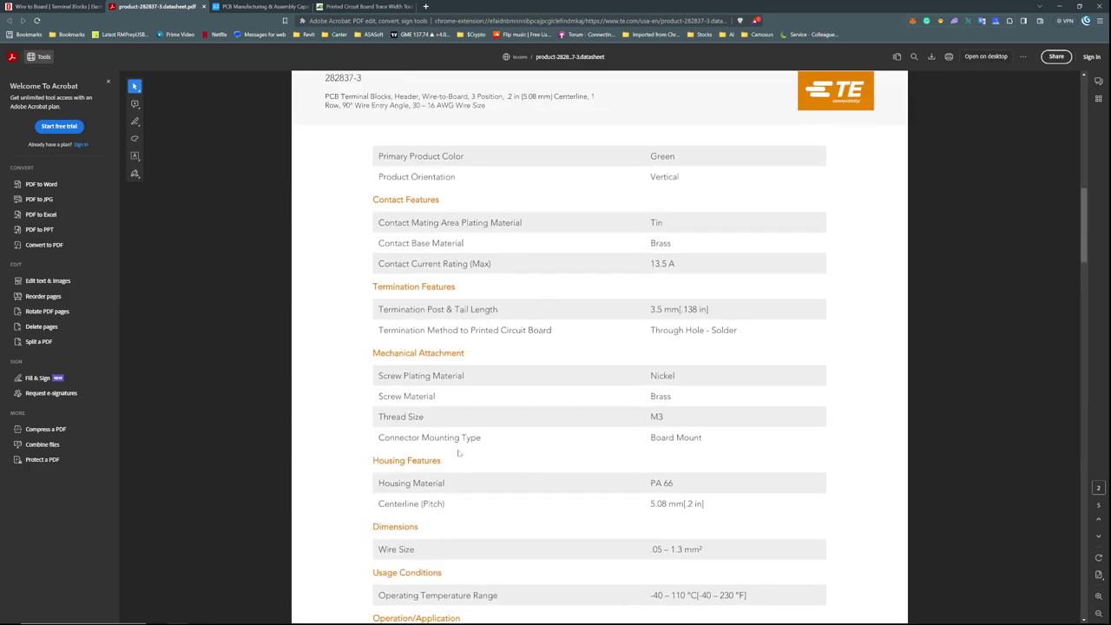
pyautogui.scroll(-20, 625, 386)
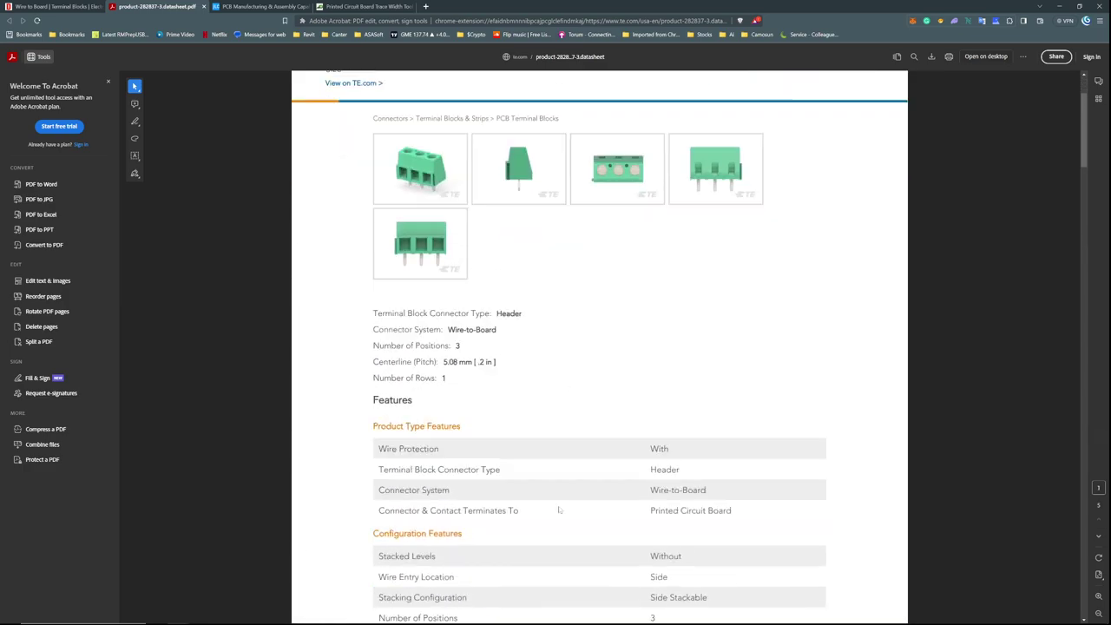
pyautogui.scroll(-15, 541, 487)
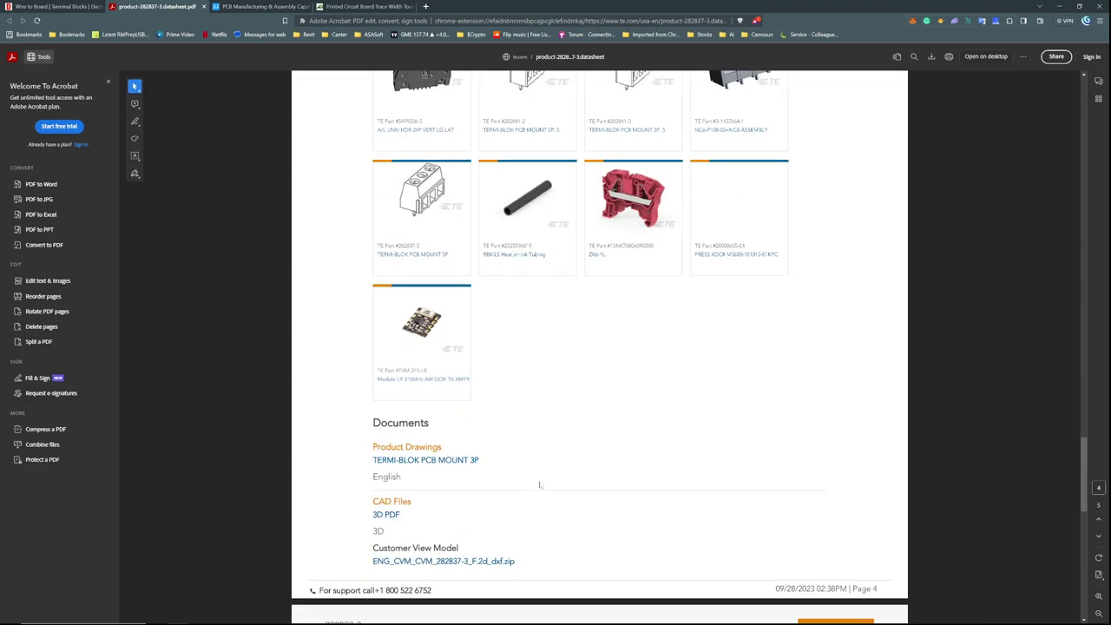
pyautogui.scroll(3, 393, 349)
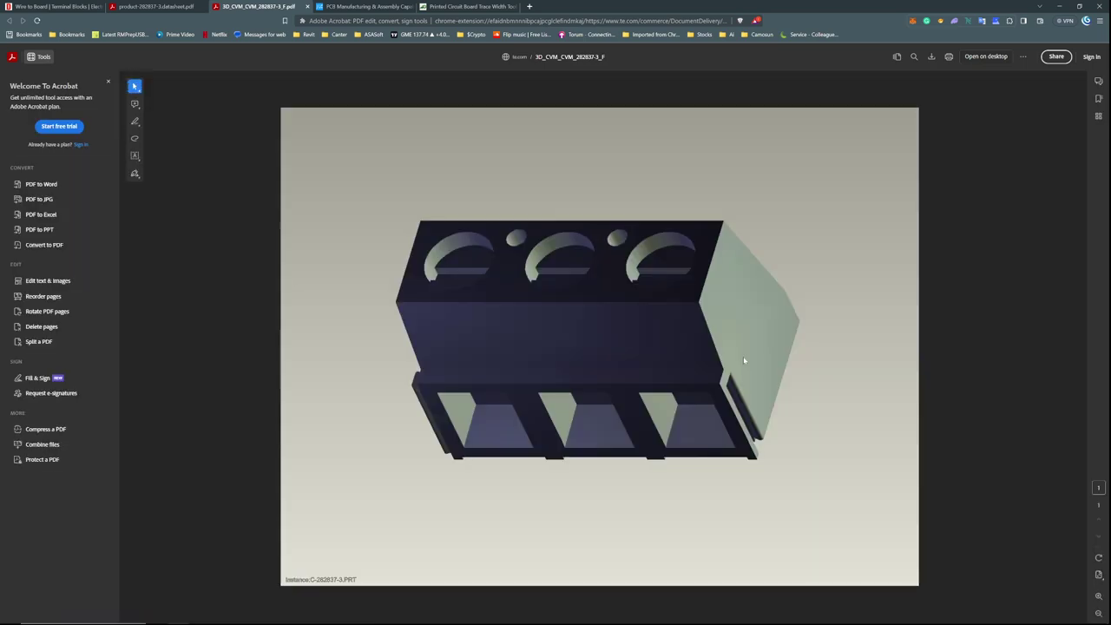
# Open the TERMI-BLOK PCB MOUNT 3P product drawing, ENG_CD_282837_H2, from the datasheet tab.
pyautogui.click(165, 5)
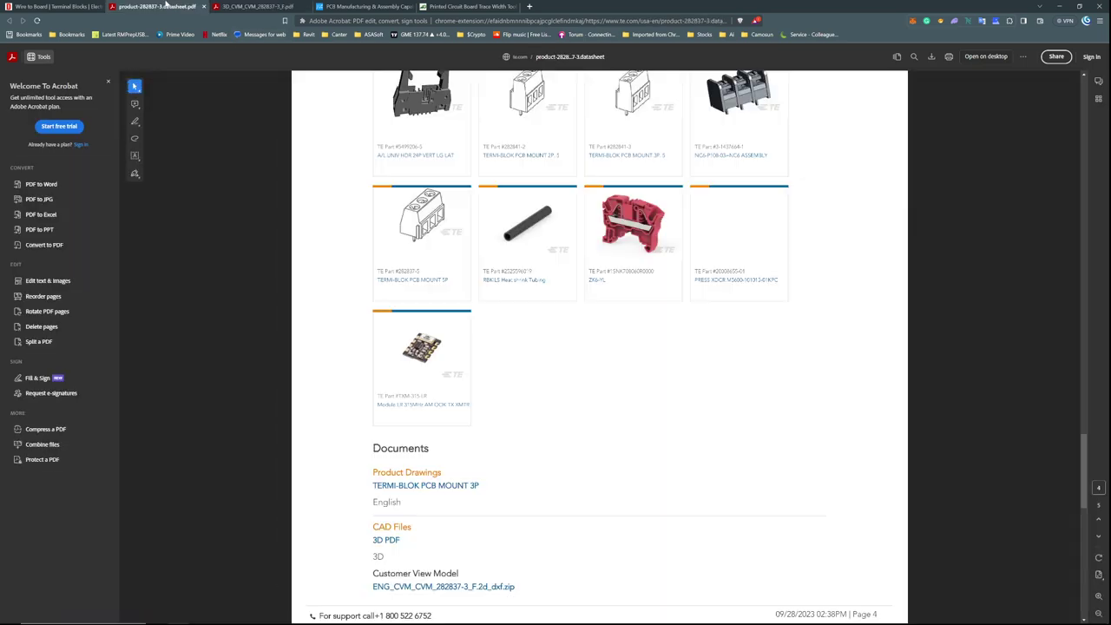
pyautogui.scroll(-3, 556, 421)
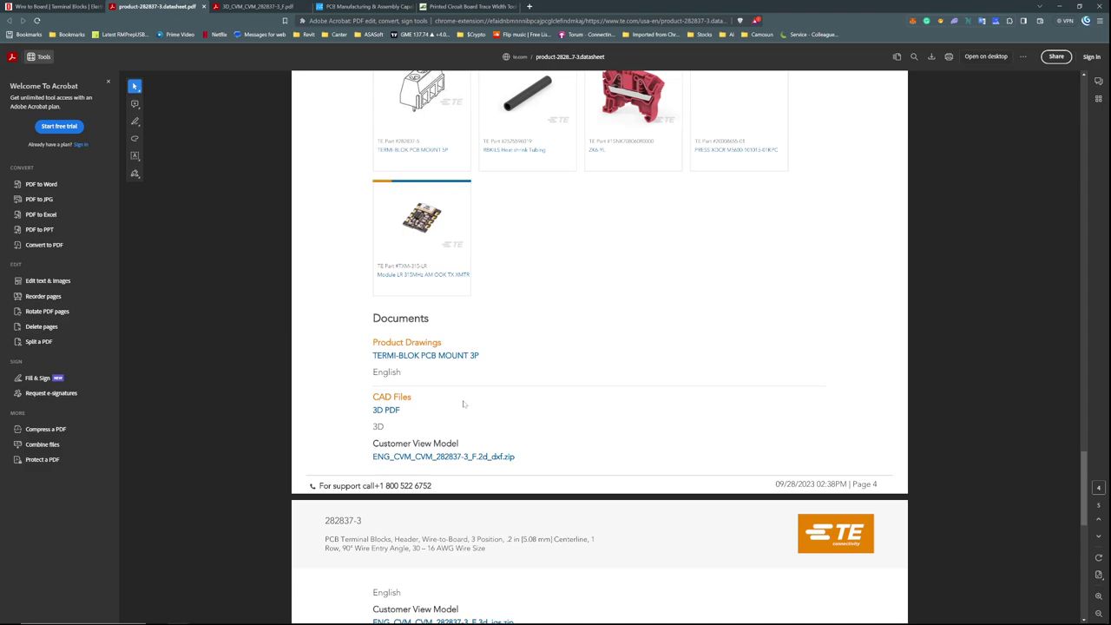
pyautogui.click(429, 356)
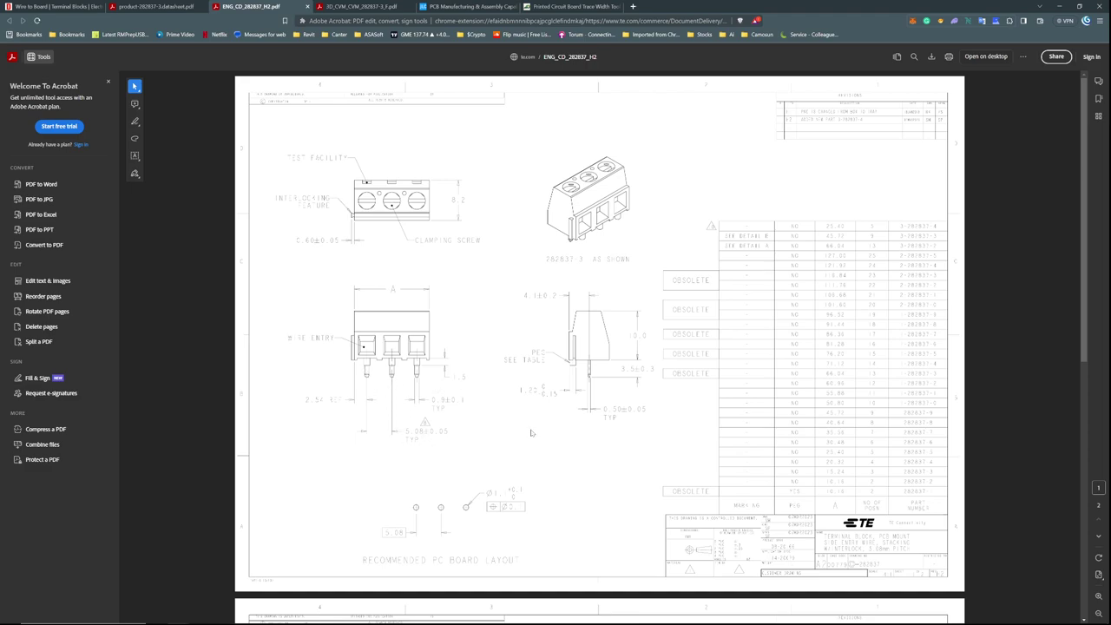
pyautogui.scroll(-3, 531, 429)
pyautogui.scroll(-2, 532, 427)
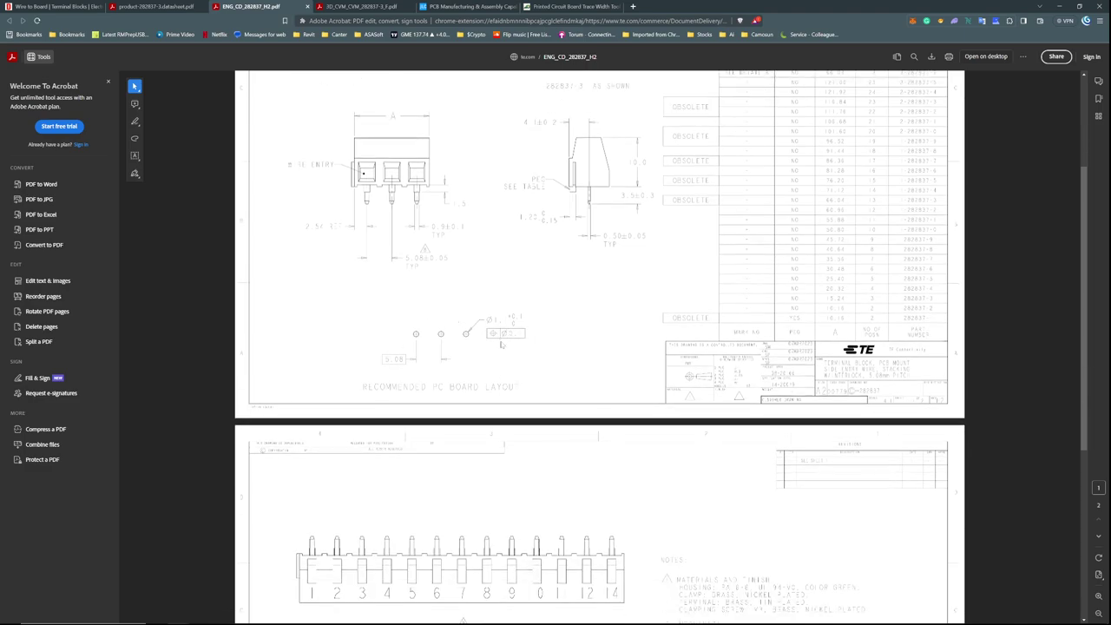
pyautogui.scroll(5, 654, 329)
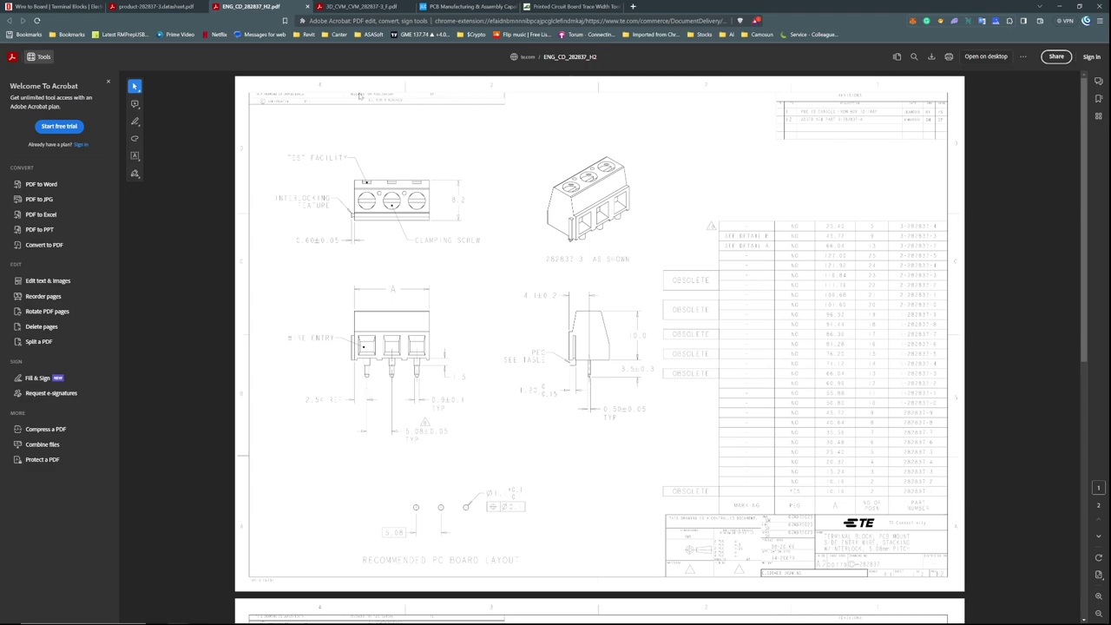
pyautogui.keyDown('ctrl'); pyautogui.scroll(2, 473, 106); pyautogui.keyUp('ctrl')
pyautogui.keyDown('ctrl'); pyautogui.scroll(1, 334, 127); pyautogui.keyUp('ctrl')
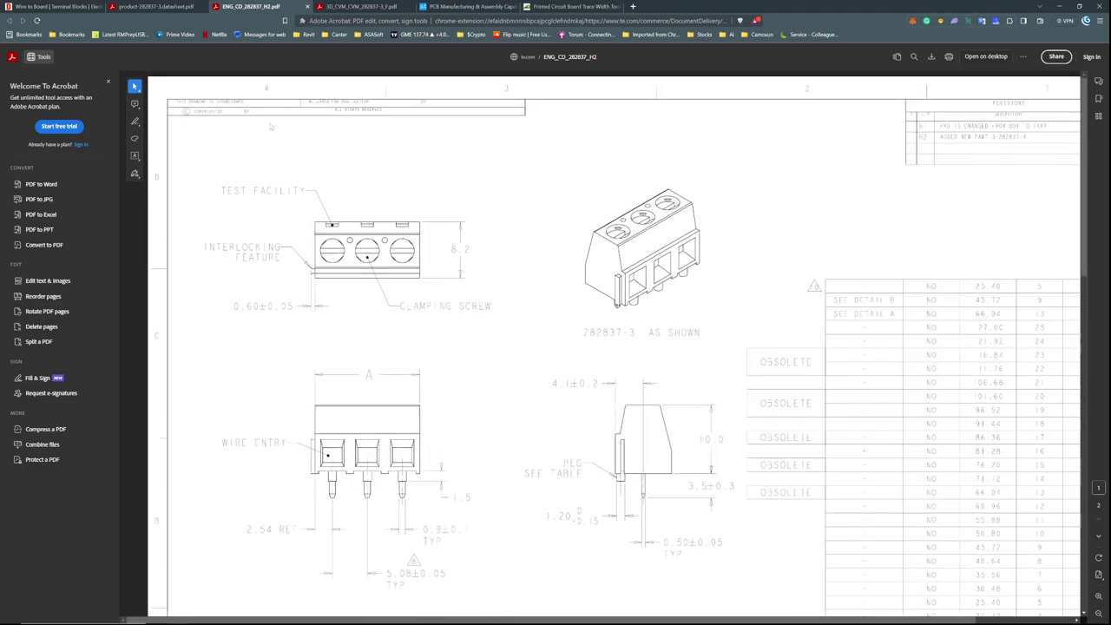
pyautogui.scroll(-4, 513, 282)
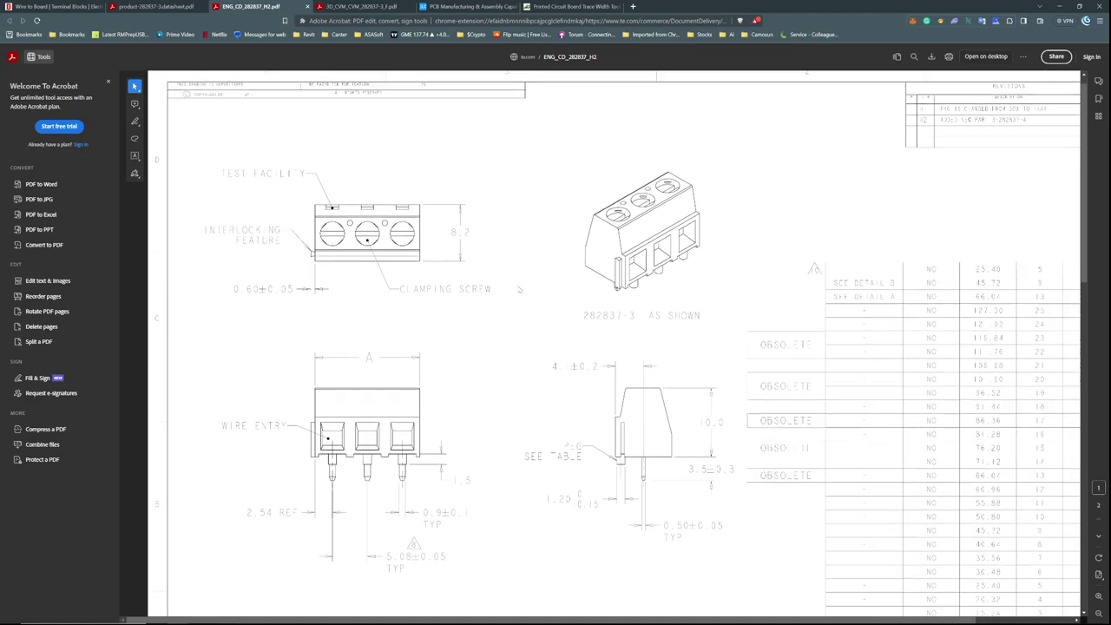
pyautogui.hscroll(3, 599, 278)
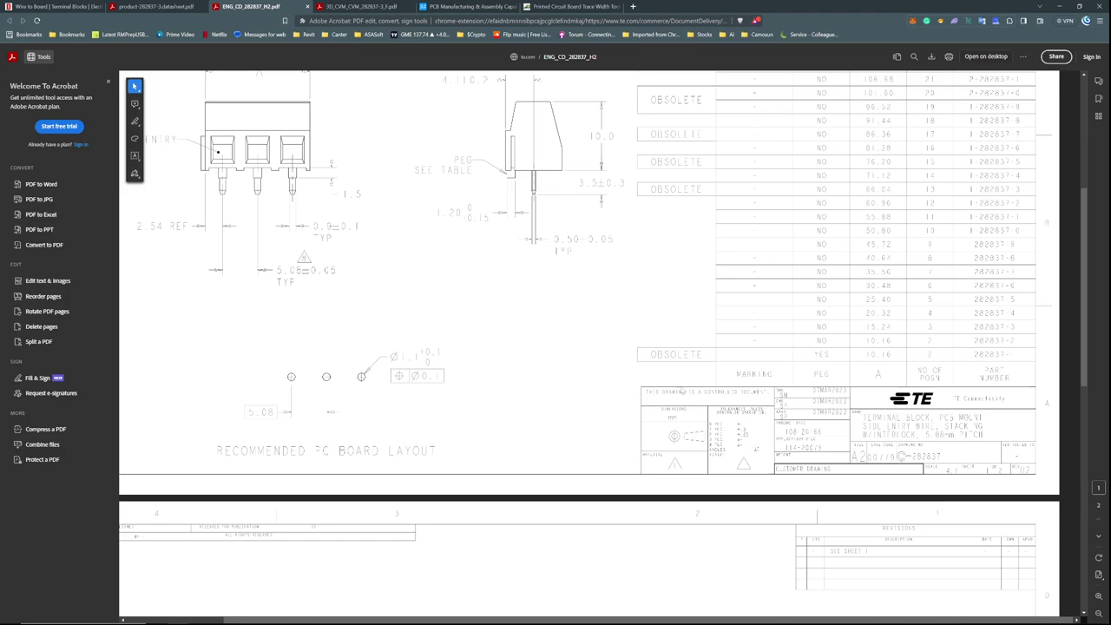
pyautogui.scroll(2, 975, 420)
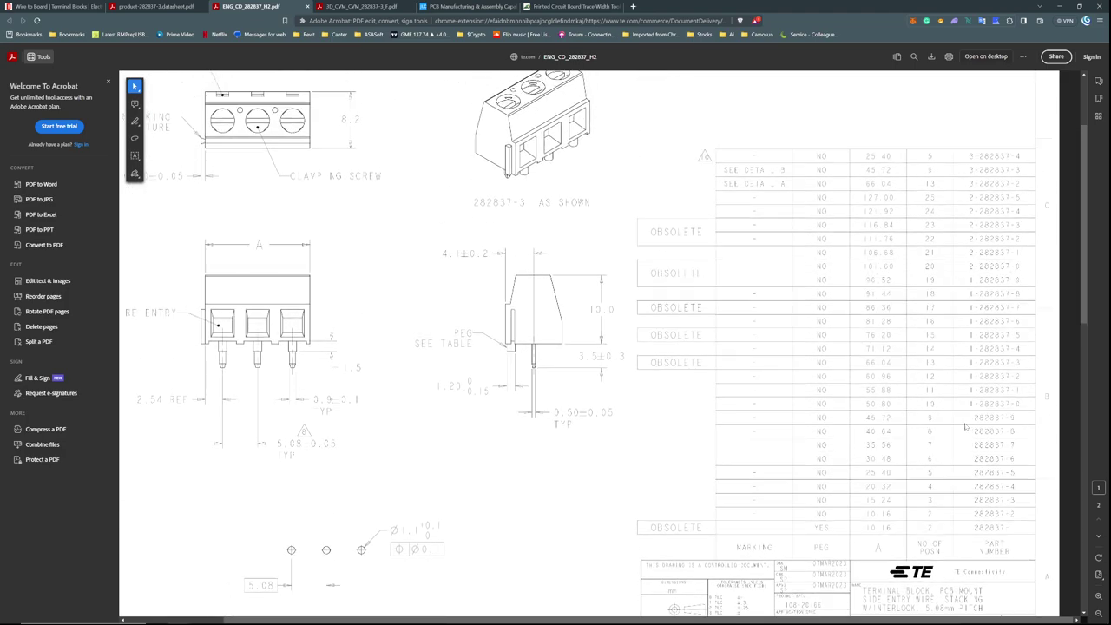
pyautogui.scroll(1, 966, 425)
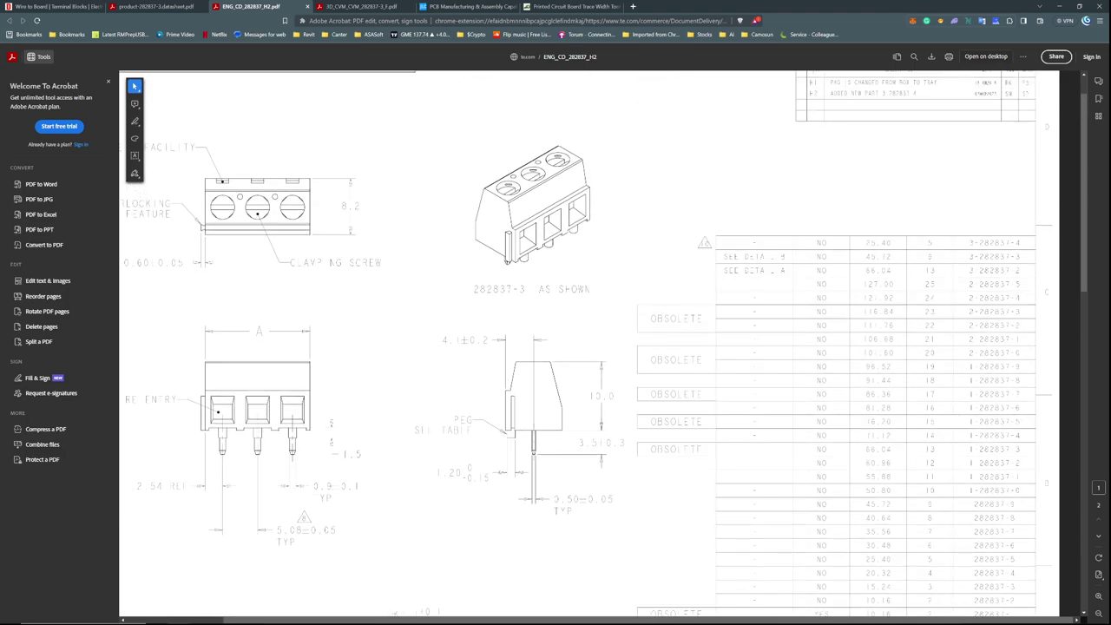
pyautogui.hscroll(-2, 591, 347)
pyautogui.hscroll(2, 882, 384)
pyautogui.scroll(1, 881, 384)
pyautogui.scroll(-10, 881, 384)
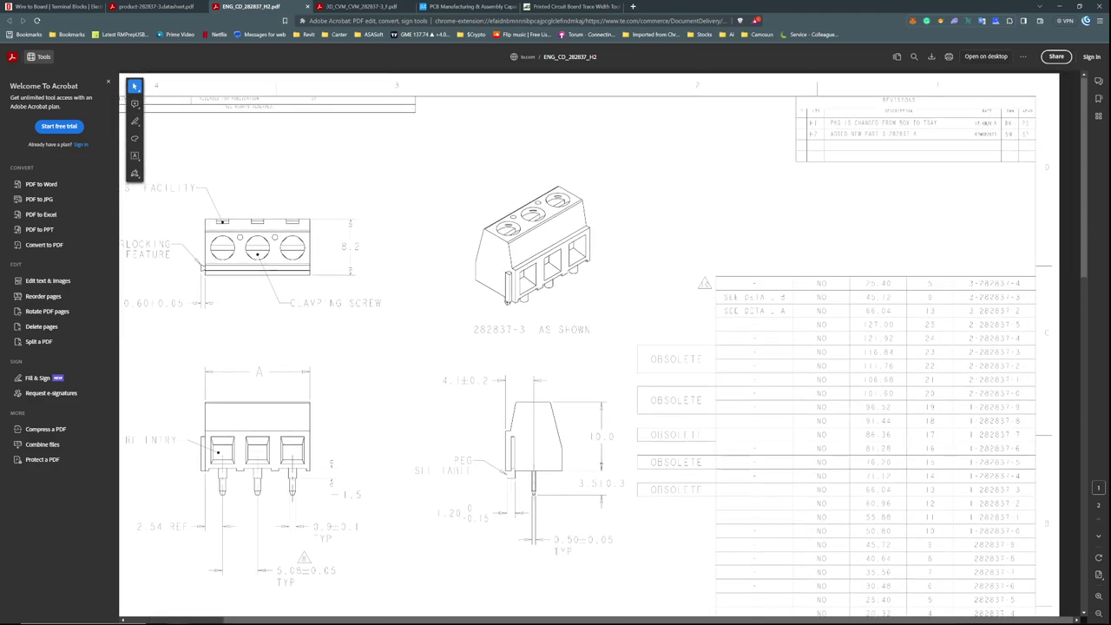
pyautogui.scroll(-3, 881, 384)
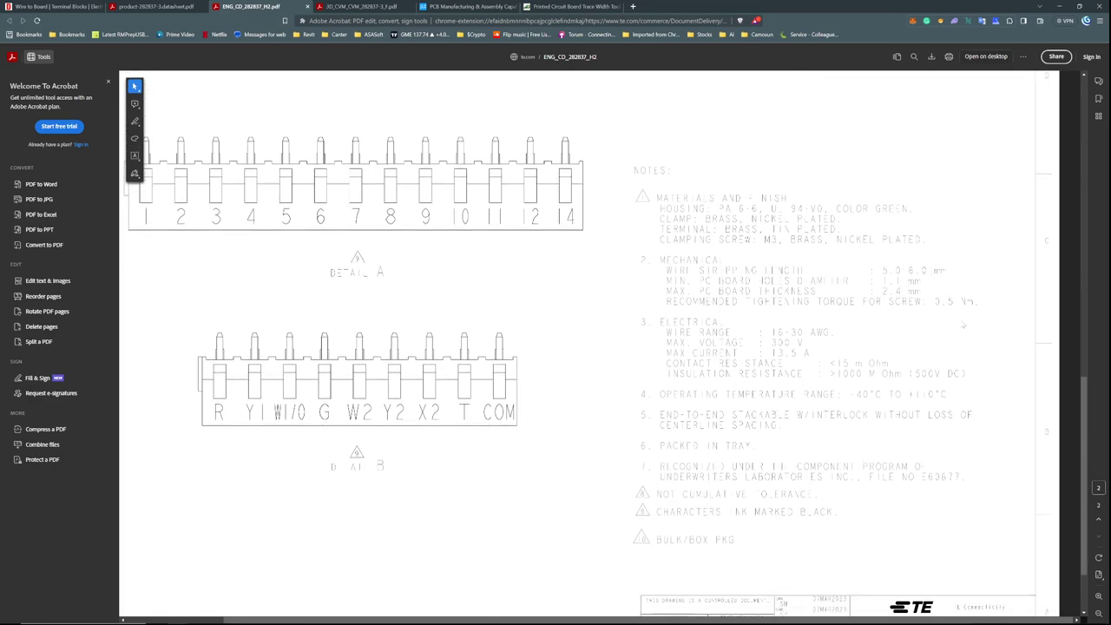
pyautogui.scroll(-2, 943, 270)
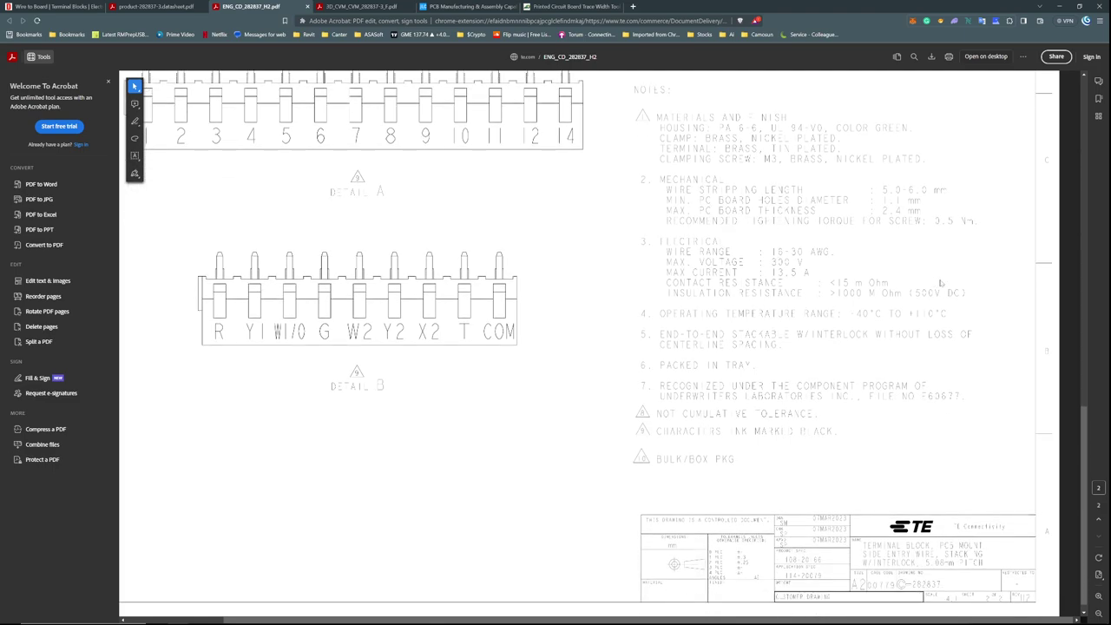
pyautogui.moveTo(875, 190); pyautogui.dragTo(887, 190)
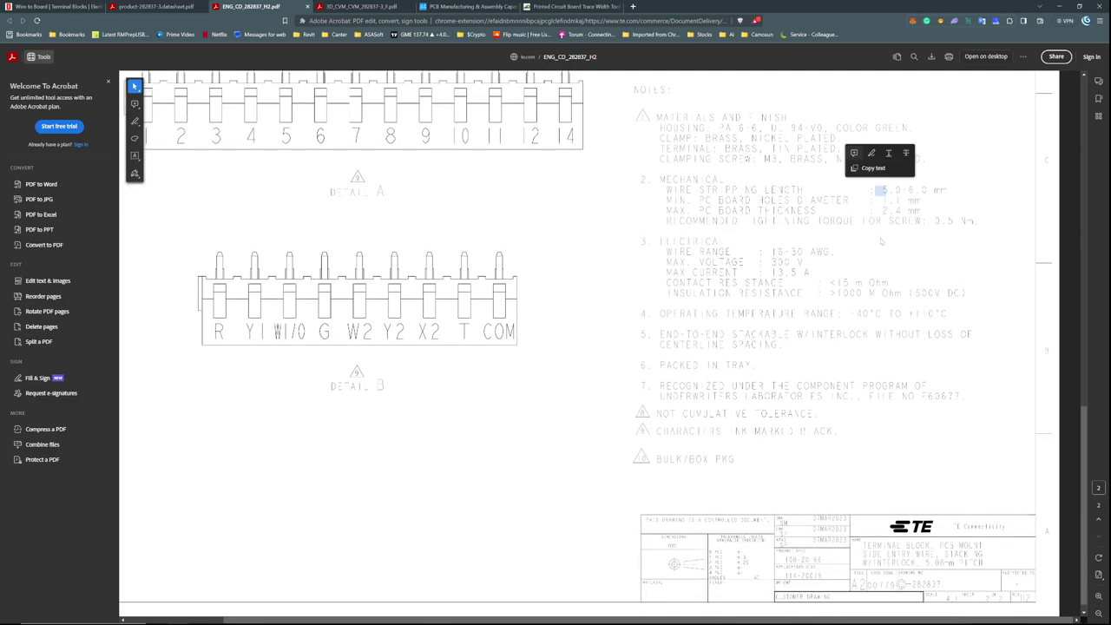
pyautogui.click(880, 241)
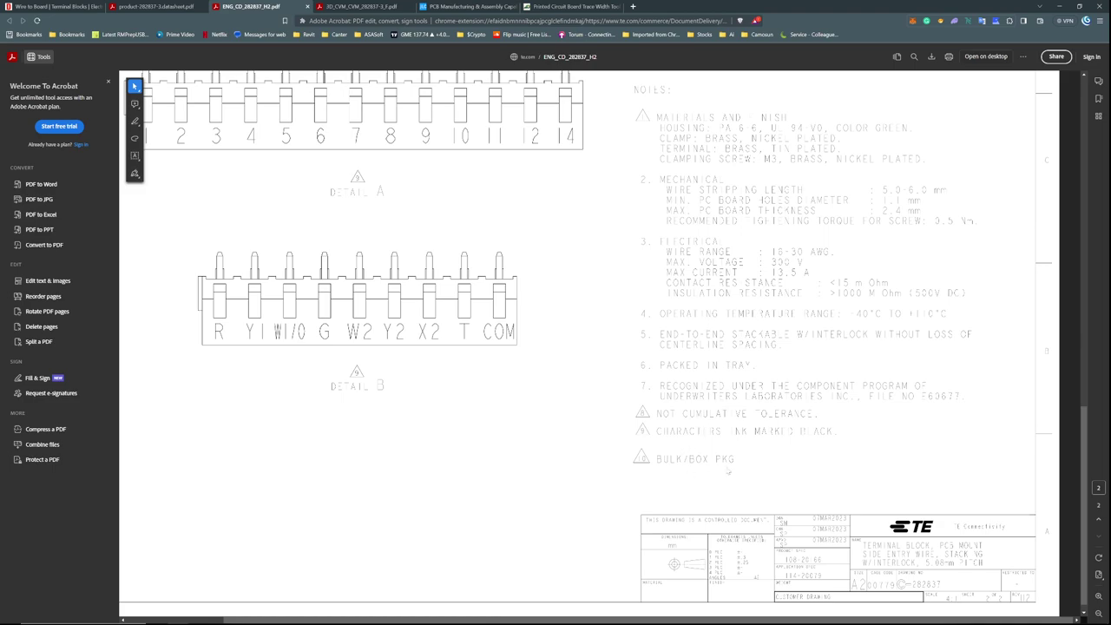
pyautogui.scroll(-1, 777, 467)
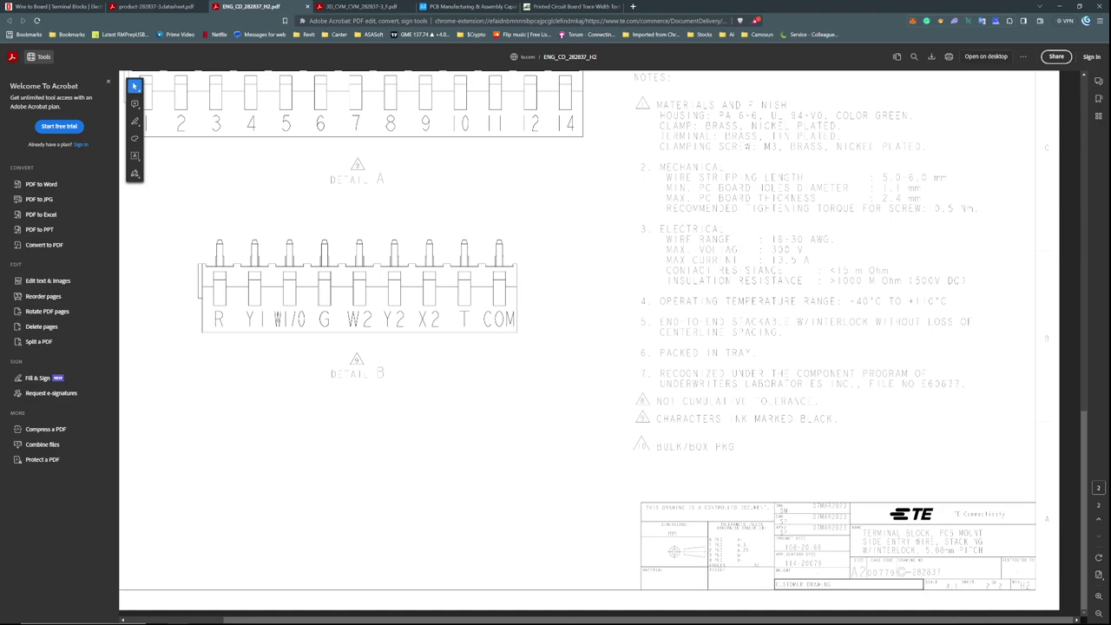
pyautogui.scroll(10, 659, 536)
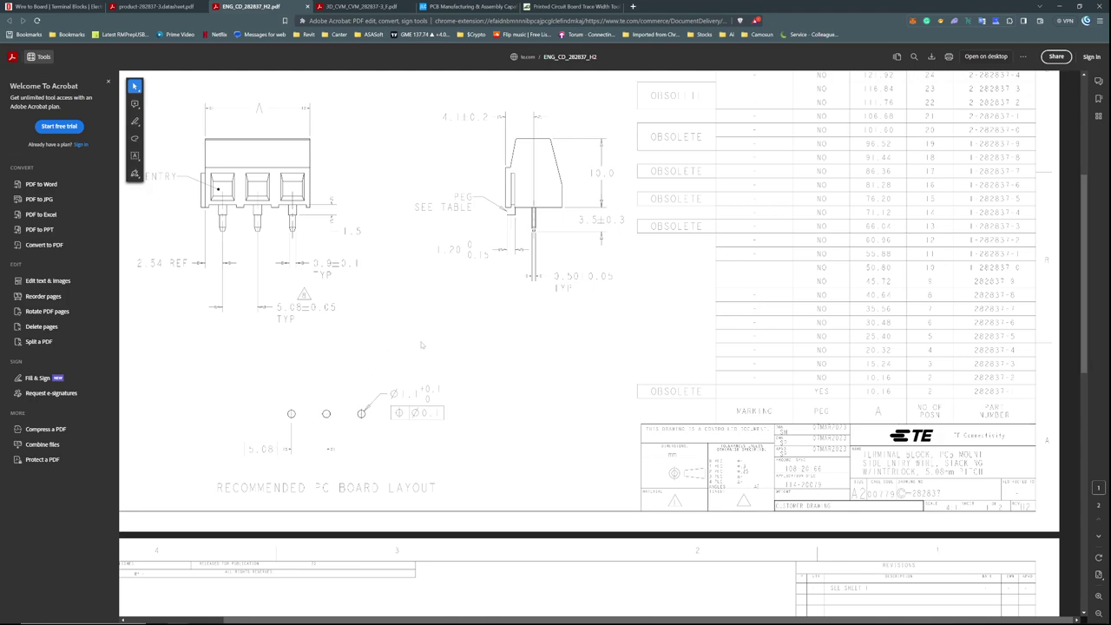
# In Altium, copy and paste the 70543-4A footprint, showing the resulting 70543-4A - DUPLICATE.
pyautogui.moveTo(330, 618)
pyautogui.click(1058, 6)
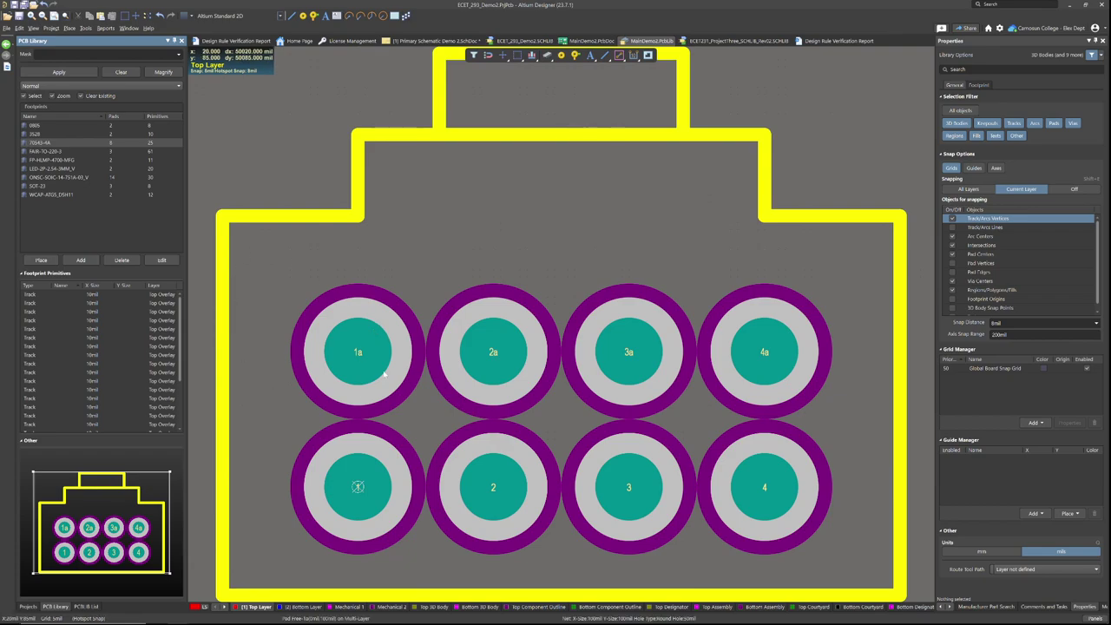
pyautogui.keyDown('ctrl'); pyautogui.scroll(-3, 556, 305); pyautogui.keyUp('ctrl')
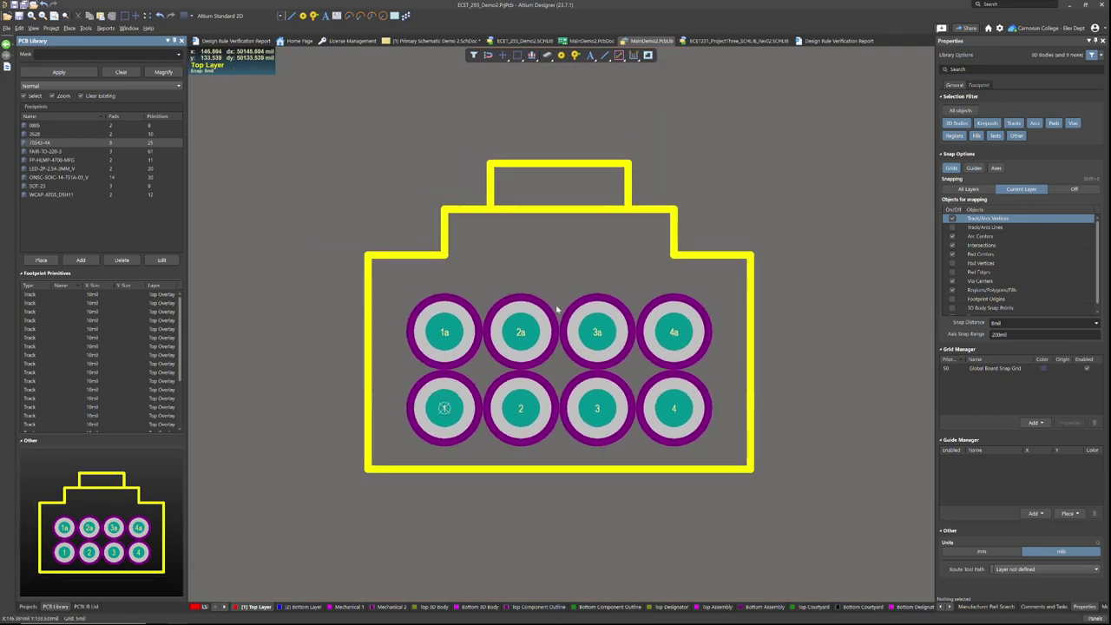
pyautogui.rightClick(37, 146)
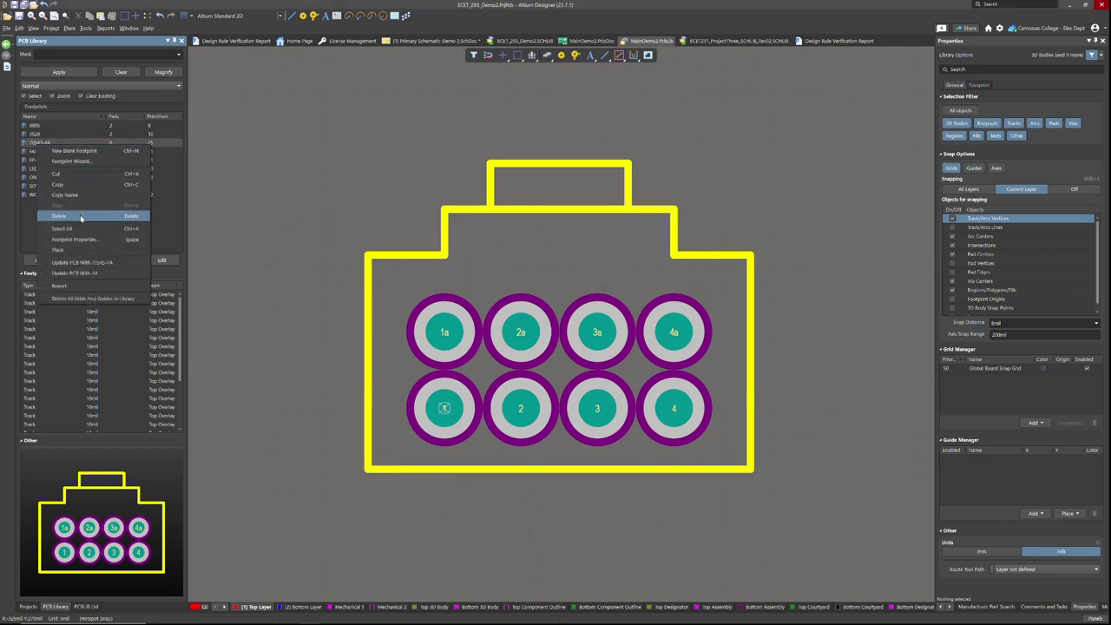
pyautogui.click(35, 251)
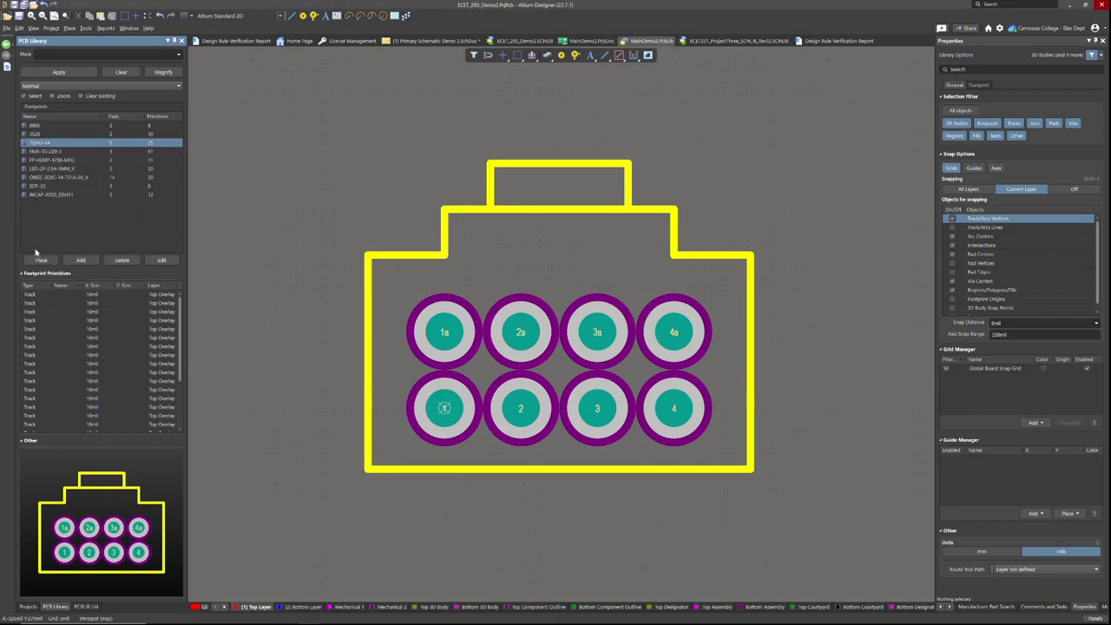
pyautogui.rightClick(39, 145)
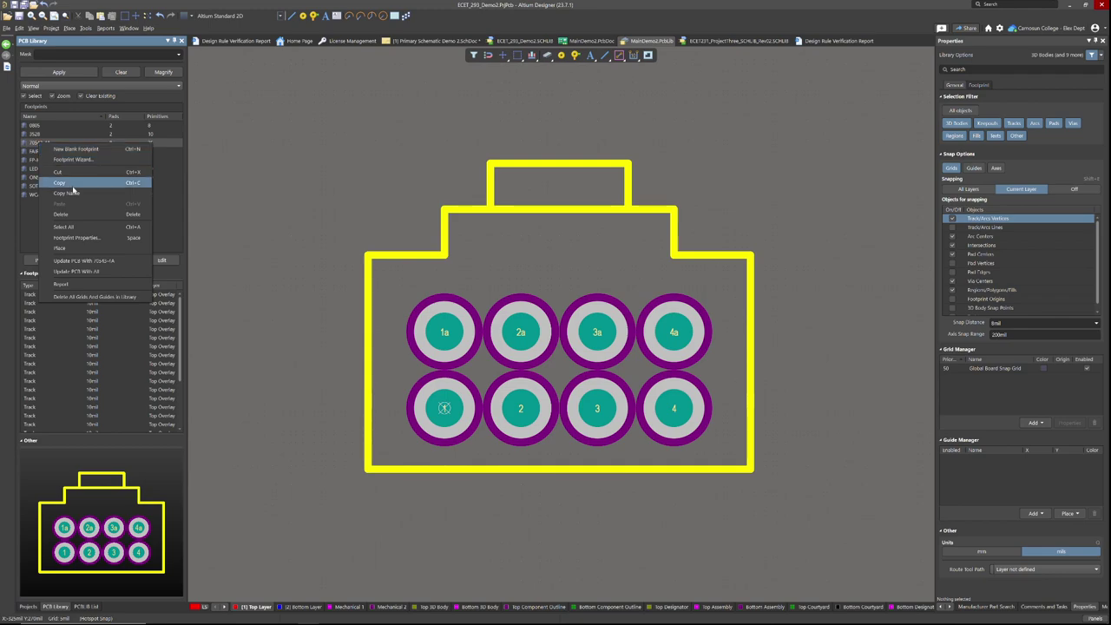
pyautogui.click(69, 183)
pyautogui.rightClick(46, 217)
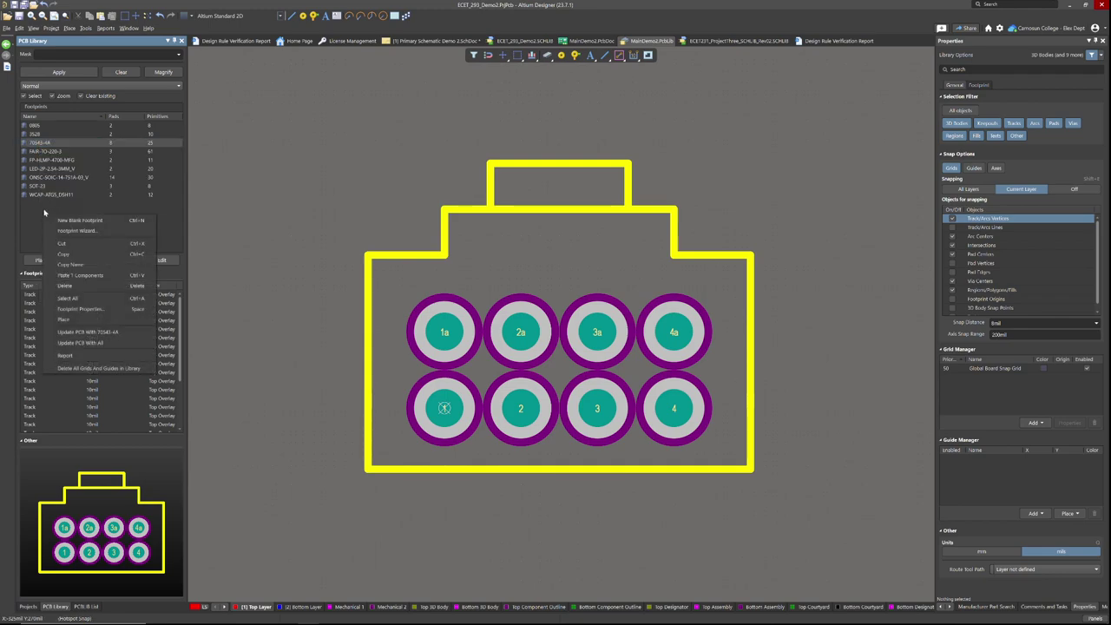
pyautogui.click(78, 275)
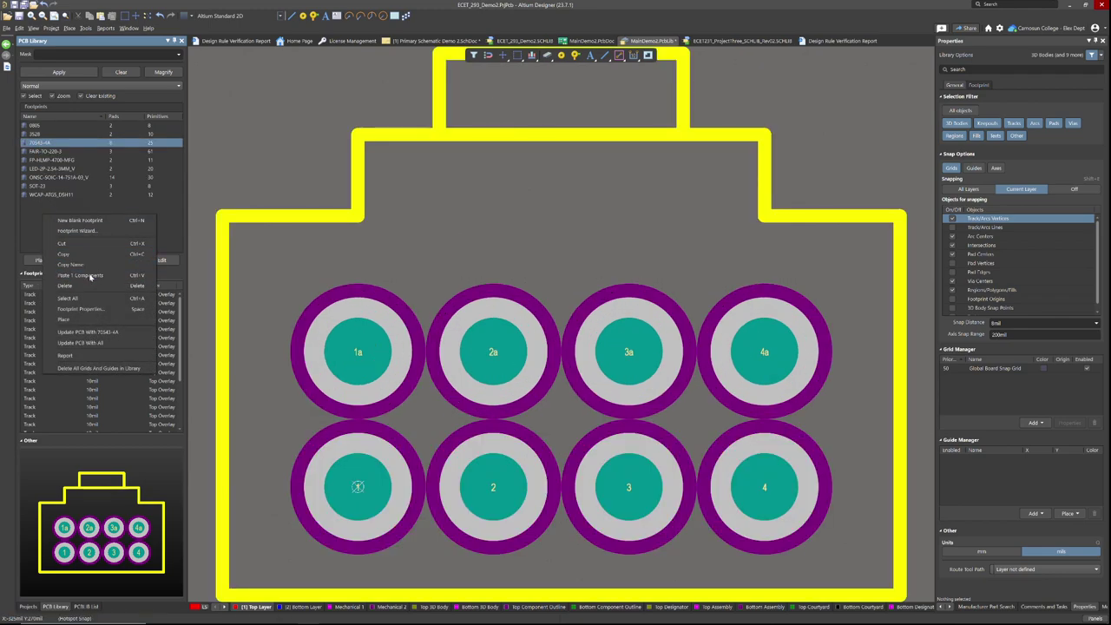
pyautogui.click(56, 152)
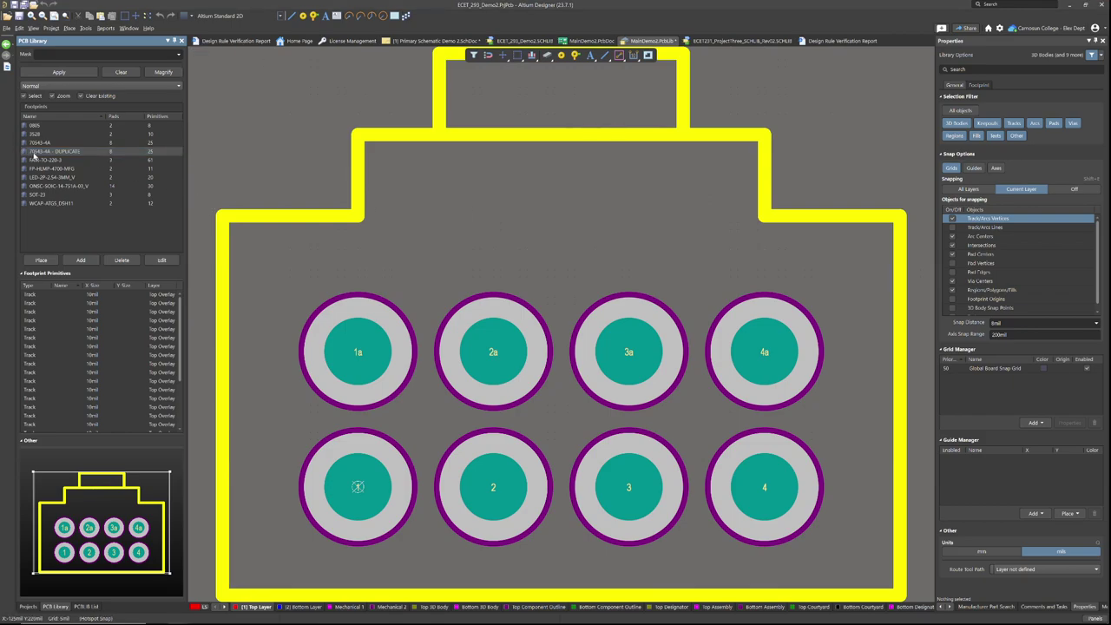
# Rename the duplicated footprint to Terminal Block.
pyautogui.rightClick(50, 153)
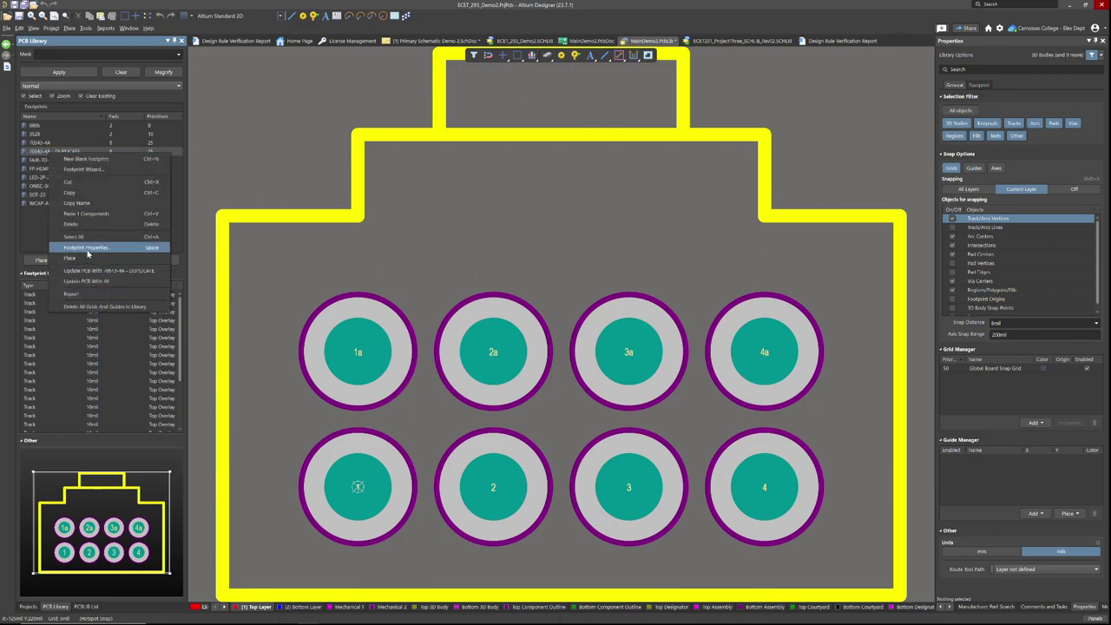
pyautogui.press('Escape')
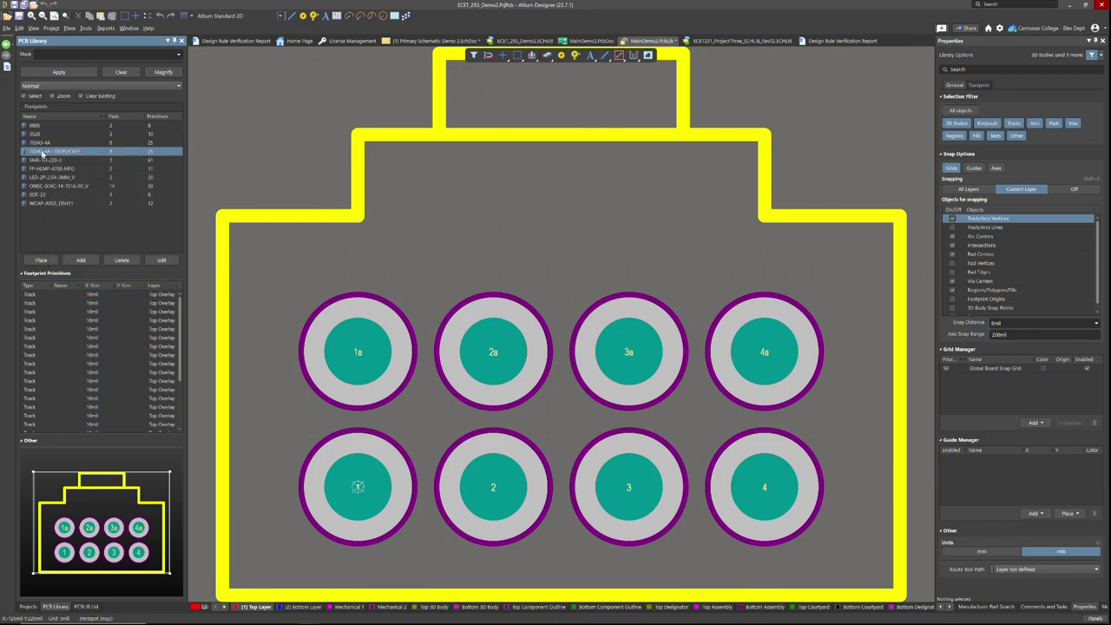
pyautogui.click(170, 261)
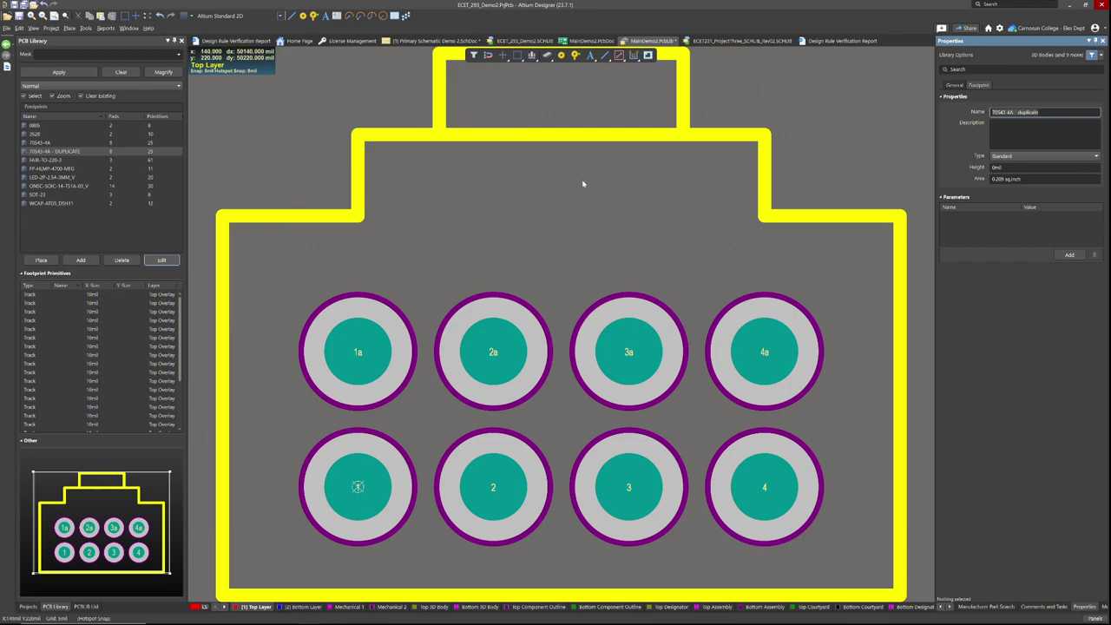
pyautogui.write('7erm')
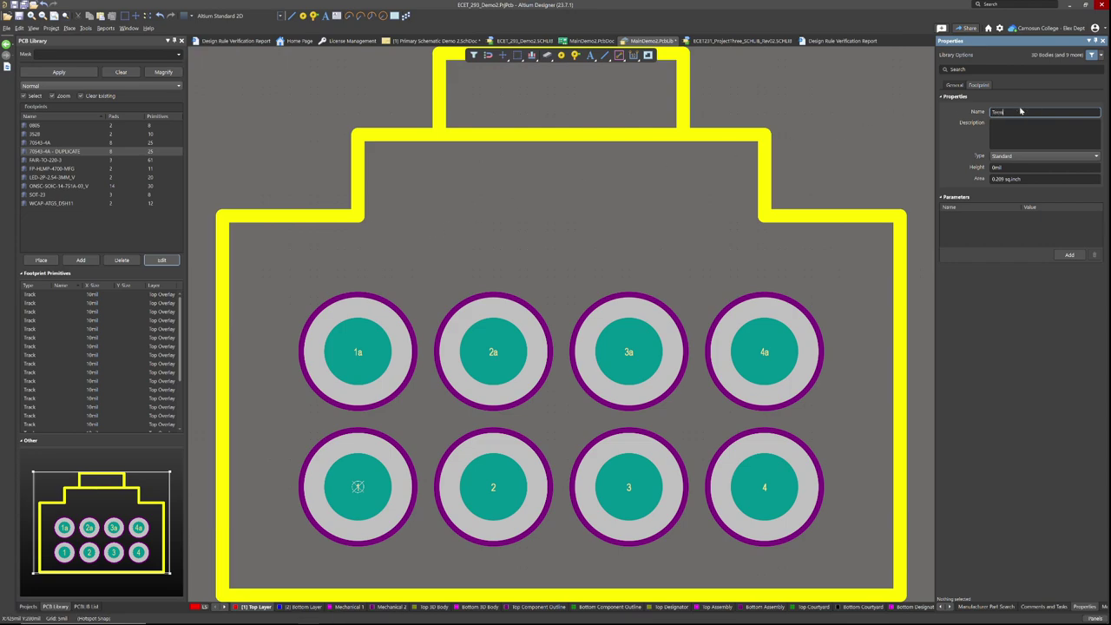
pyautogui.write('inal 8')
pyautogui.press('Return')
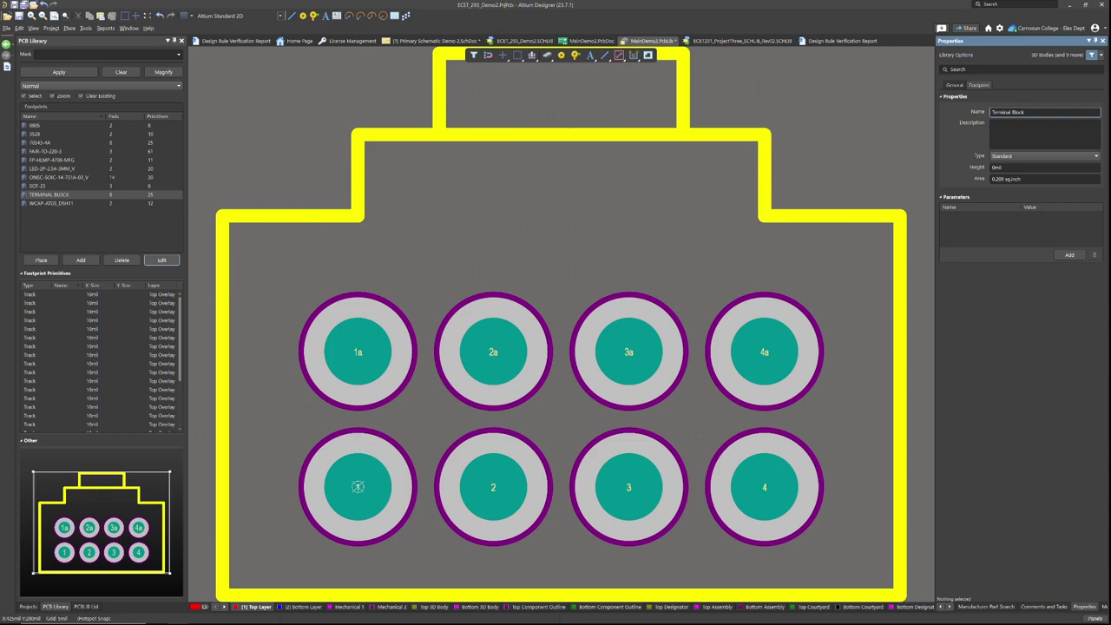
# Give it the description TERM BLK 3P SIDE ENT 5.08MM PCB TE Connectivity and a 10mm height.
pyautogui.press('Tab')
pyautogui.hotkey('ctrl', 'v')
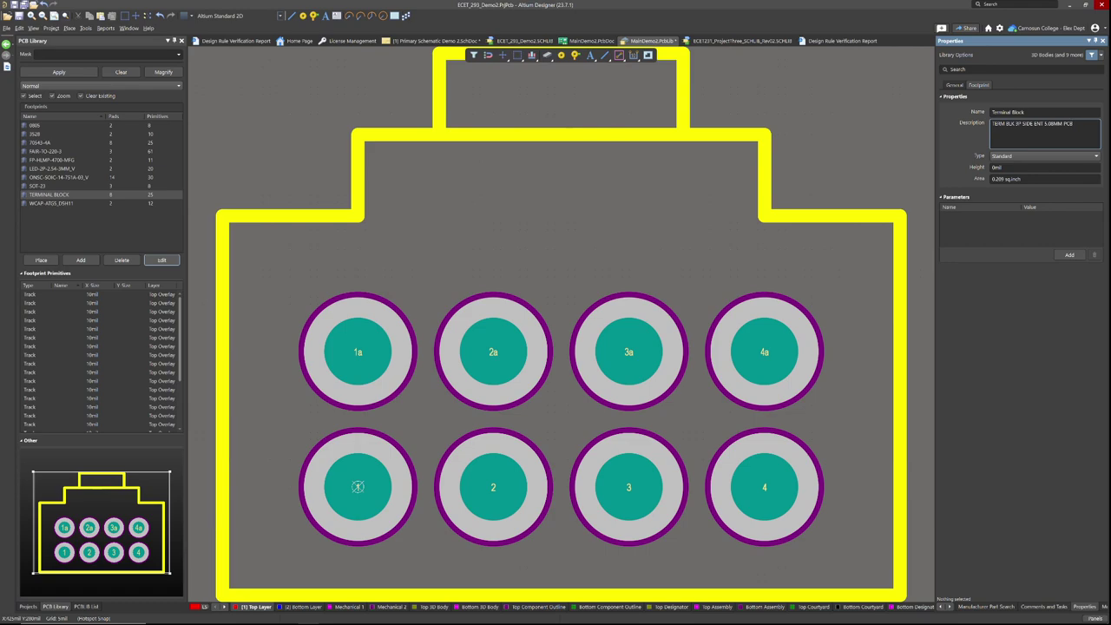
pyautogui.write('TE Connectivity')
pyautogui.press('Tab')
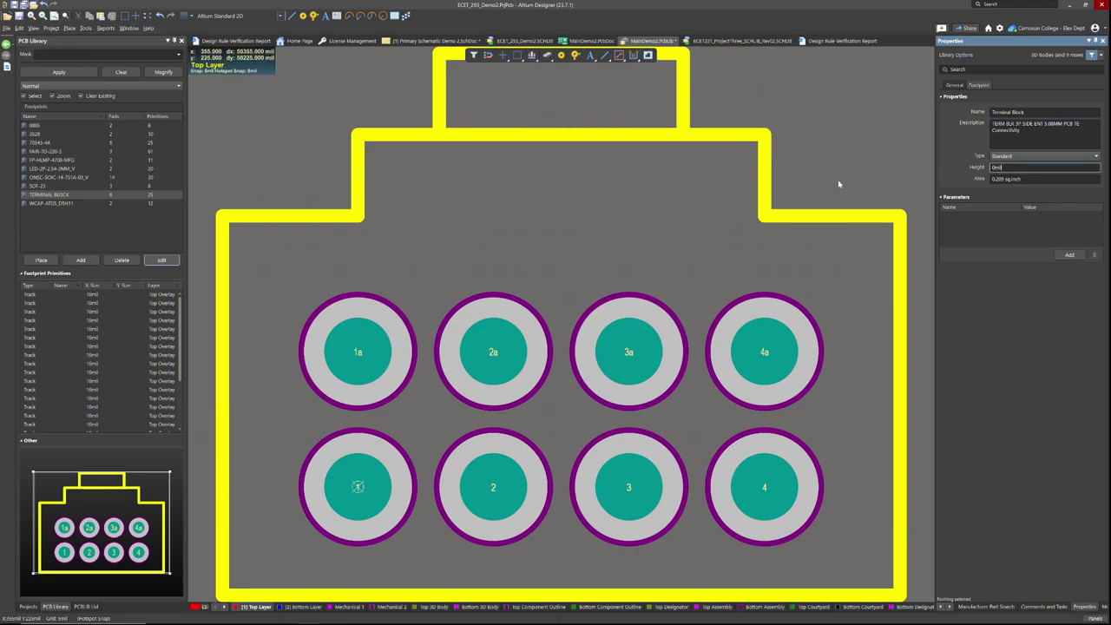
pyautogui.press('q')
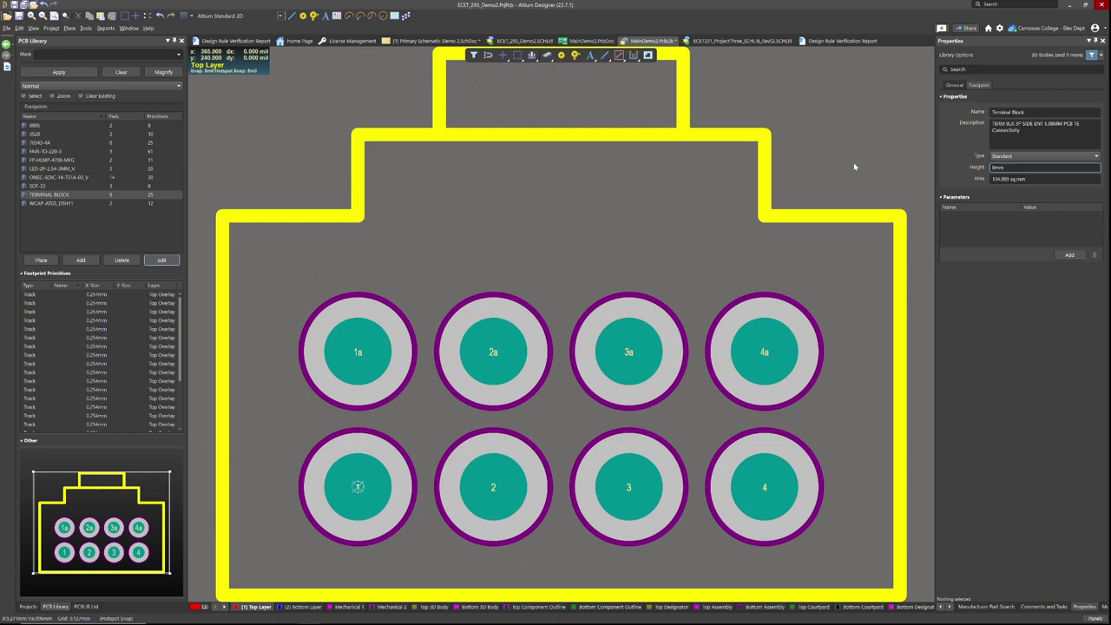
pyautogui.click(1007, 168)
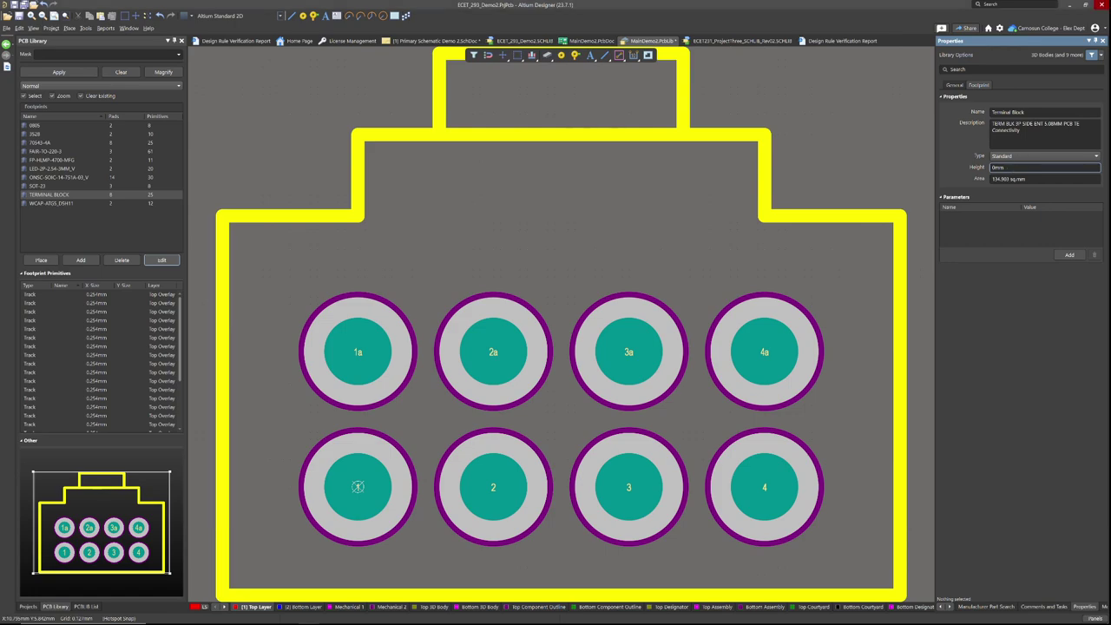
pyautogui.write('10mm')
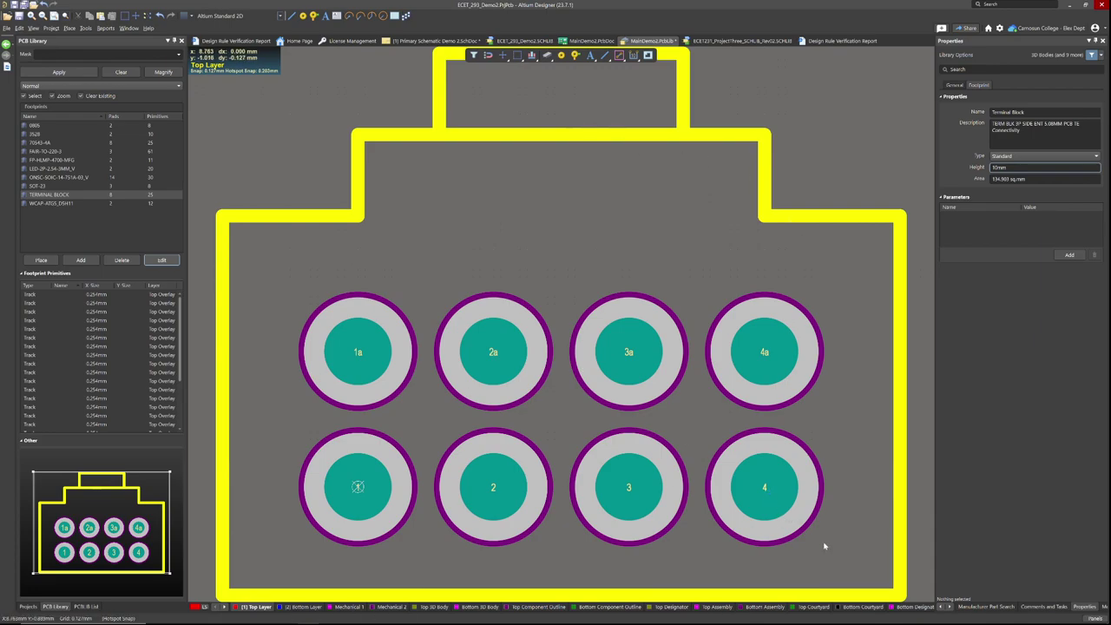
# Delete the top row of pads 1a–4a, then select the remaining pads 1–3.
pyautogui.moveTo(824, 546); pyautogui.dragTo(296, 450)
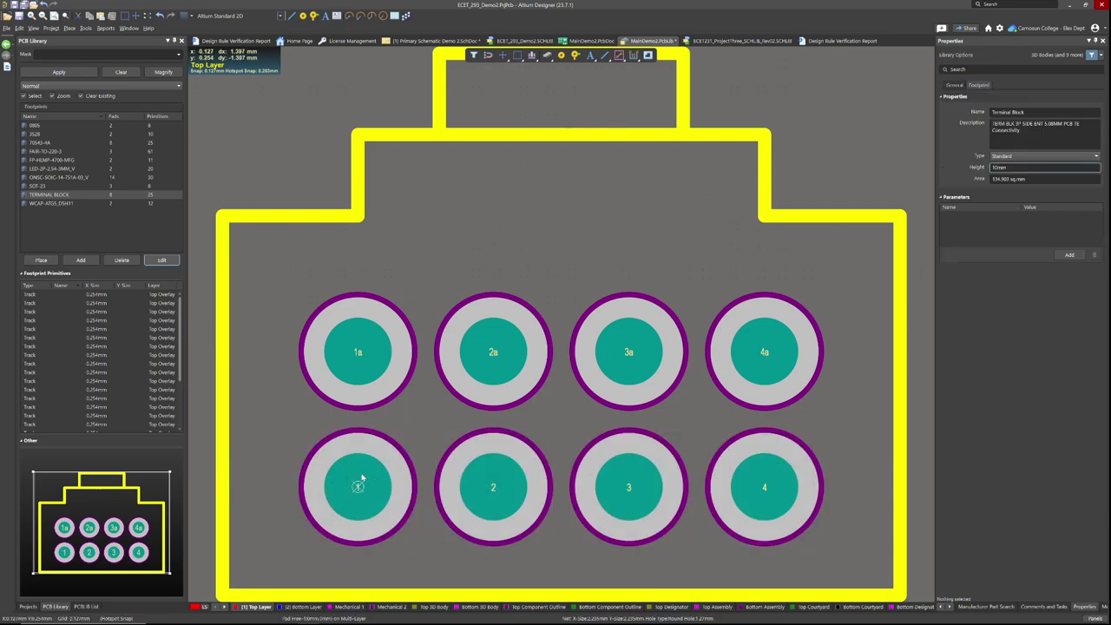
pyautogui.moveTo(303, 293); pyautogui.dragTo(826, 402)
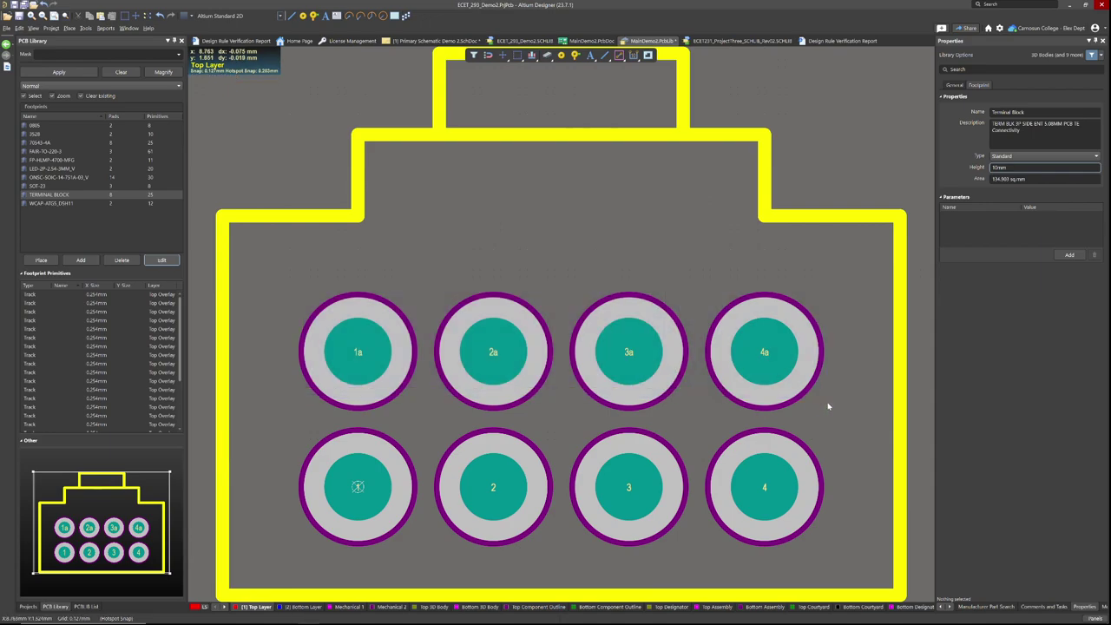
pyautogui.moveTo(282, 251); pyautogui.dragTo(837, 422)
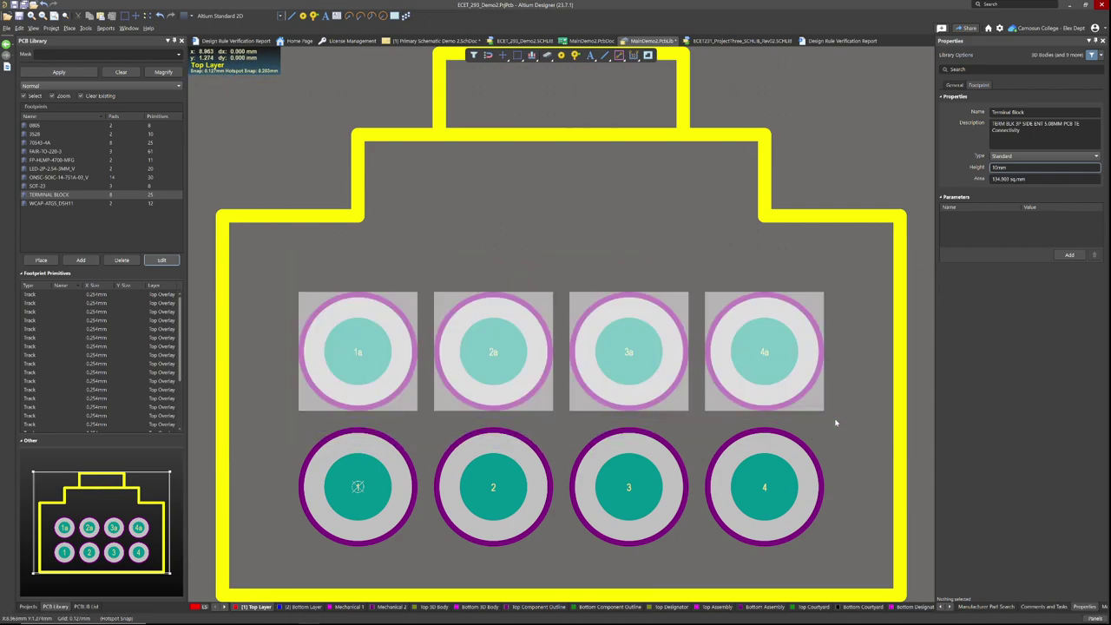
pyautogui.press('Delete')
pyautogui.press('Delete')
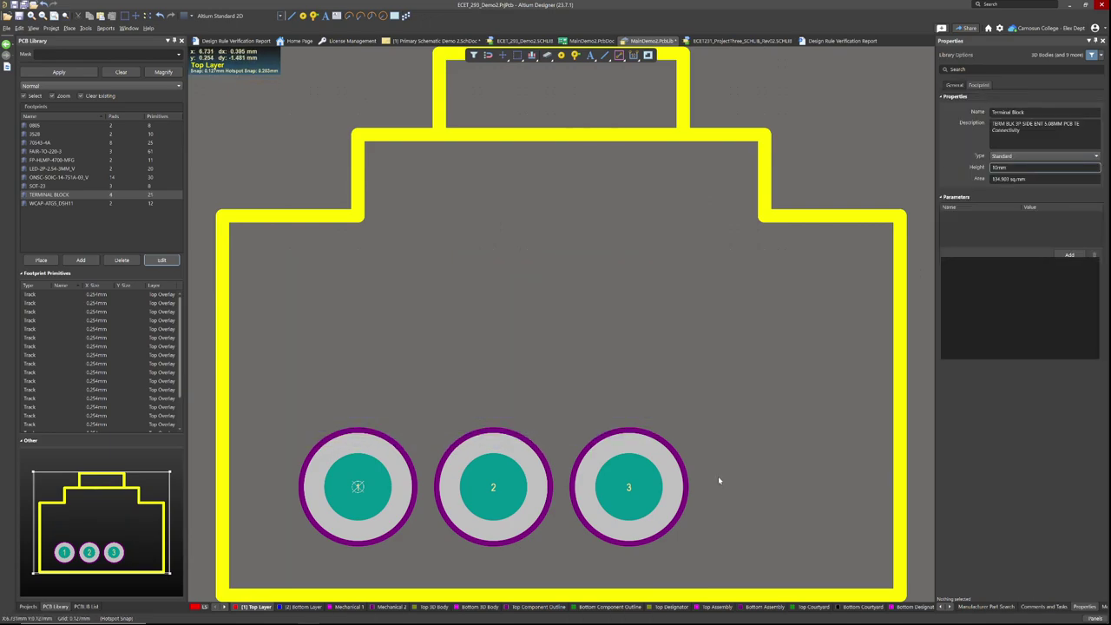
pyautogui.moveTo(278, 392); pyautogui.dragTo(738, 566)
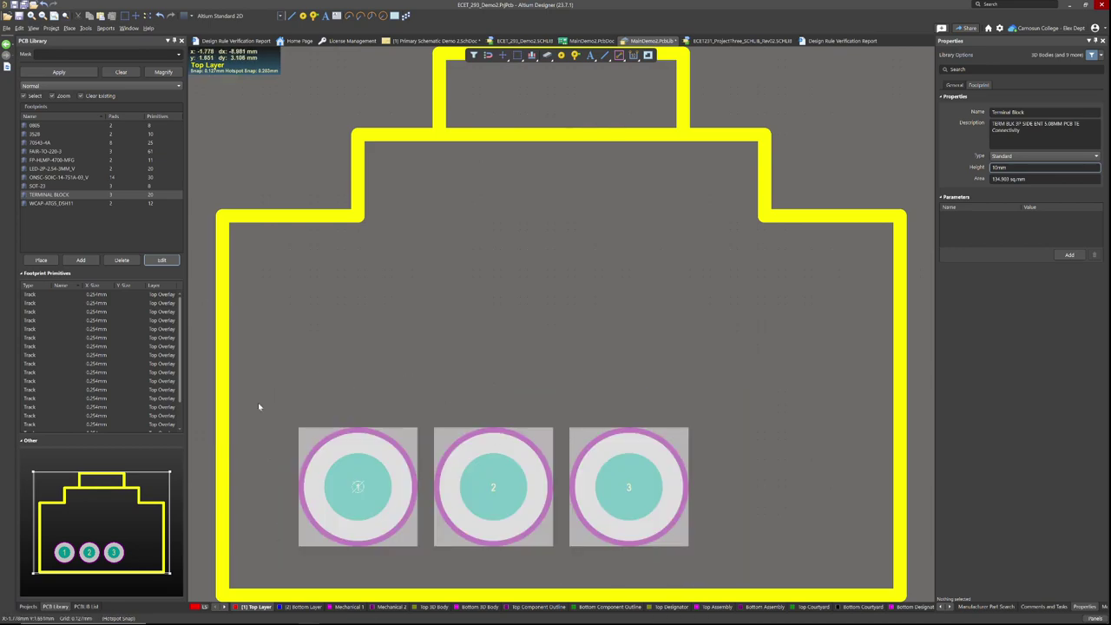
pyautogui.moveTo(260, 404); pyautogui.dragTo(738, 564)
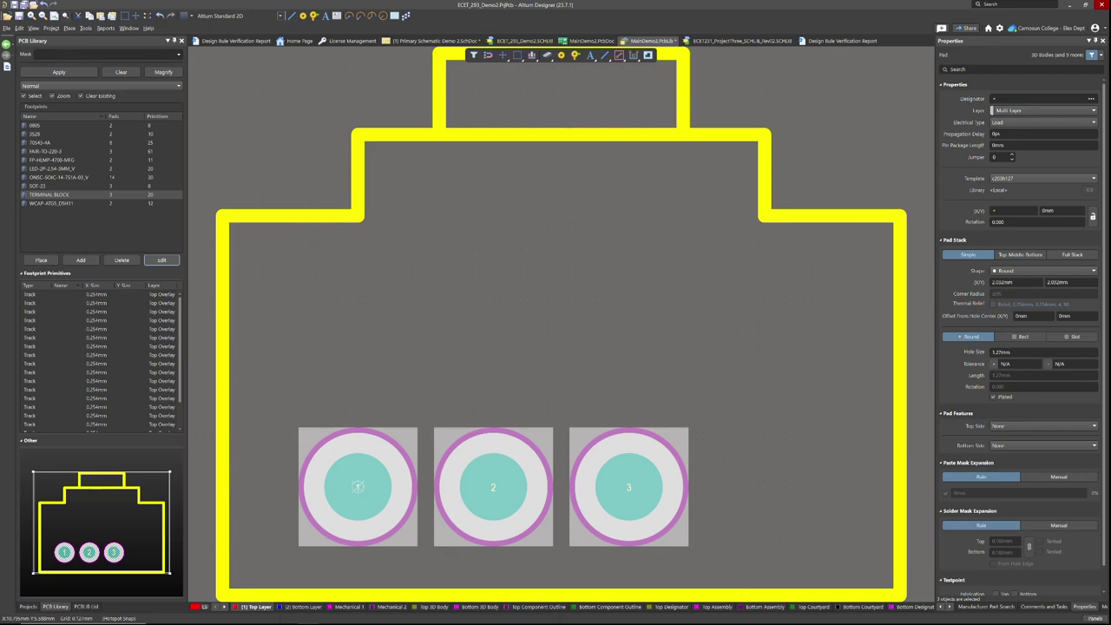
# Set the pads' hole size to 1.1mm with a +0.1mm / -0mm tolerance.
pyautogui.click(986, 352)
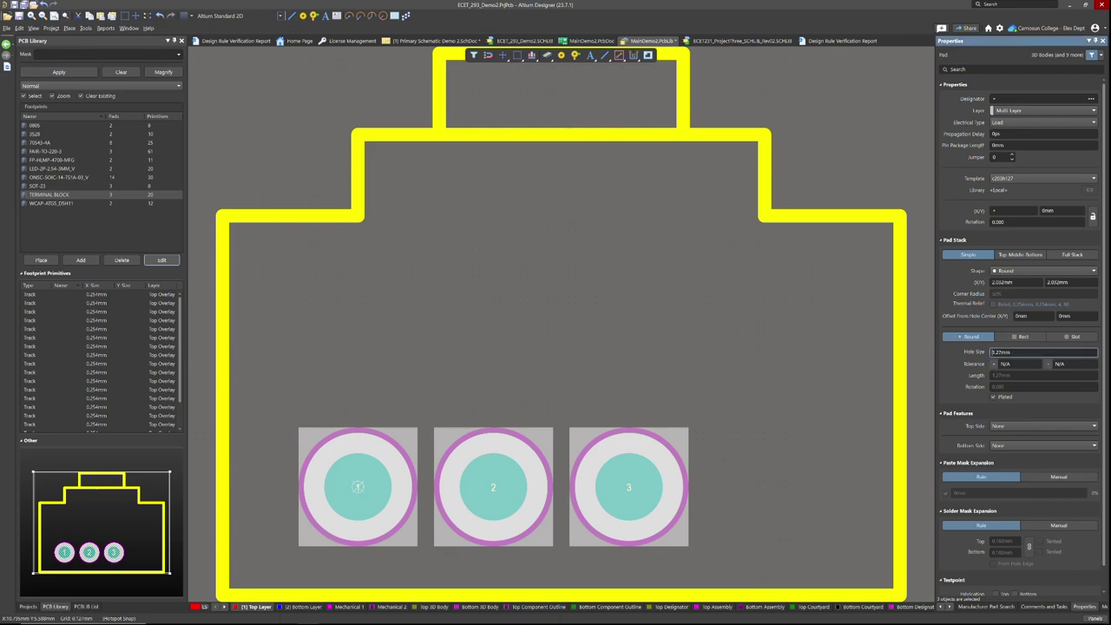
pyautogui.press('Delete')
pyautogui.write('1.1')
pyautogui.press('Tab')
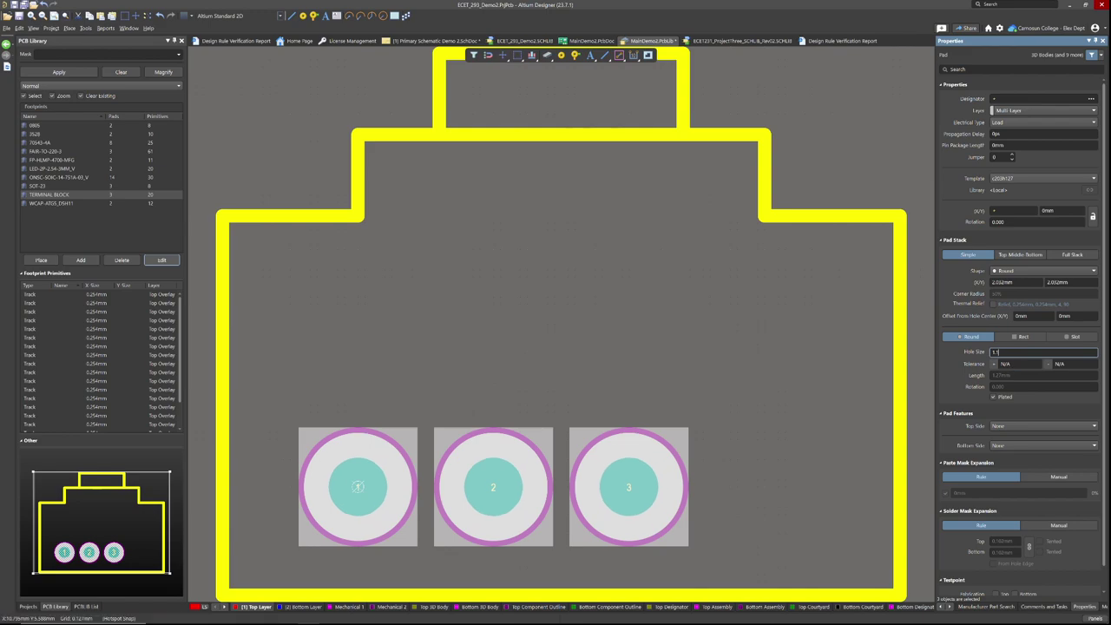
pyautogui.write('0.1')
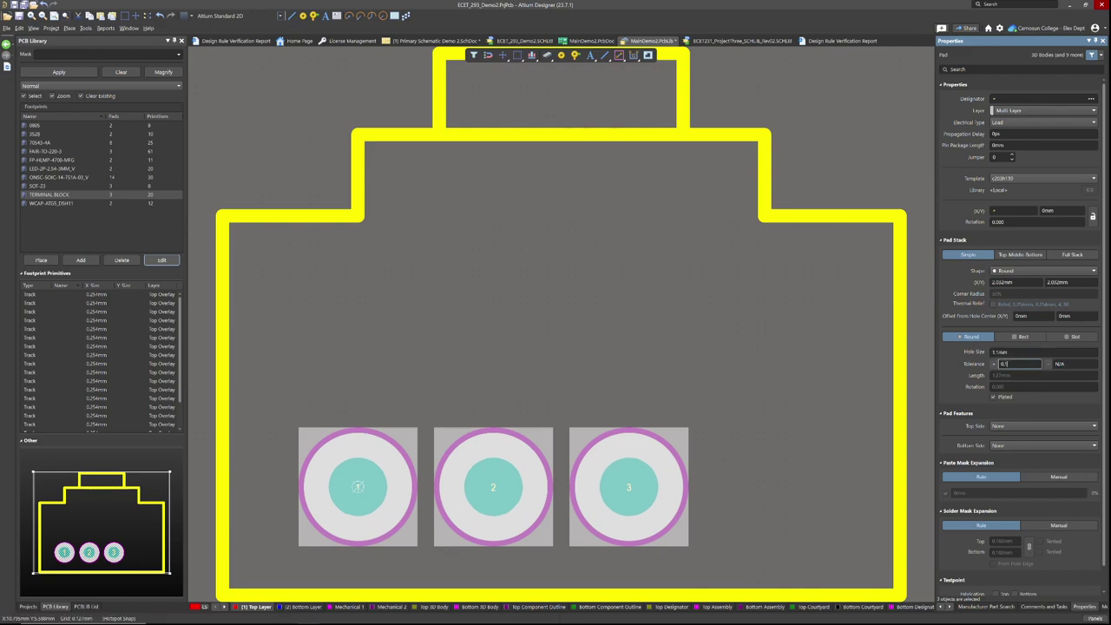
pyautogui.press('Tab')
pyautogui.write('0')
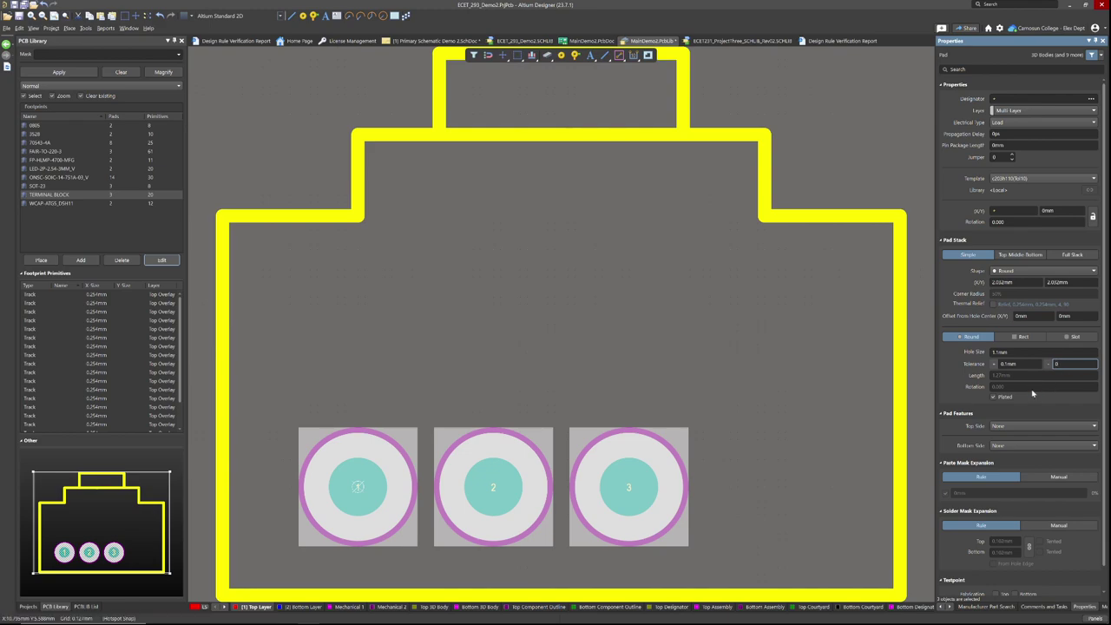
pyautogui.press('Tab')
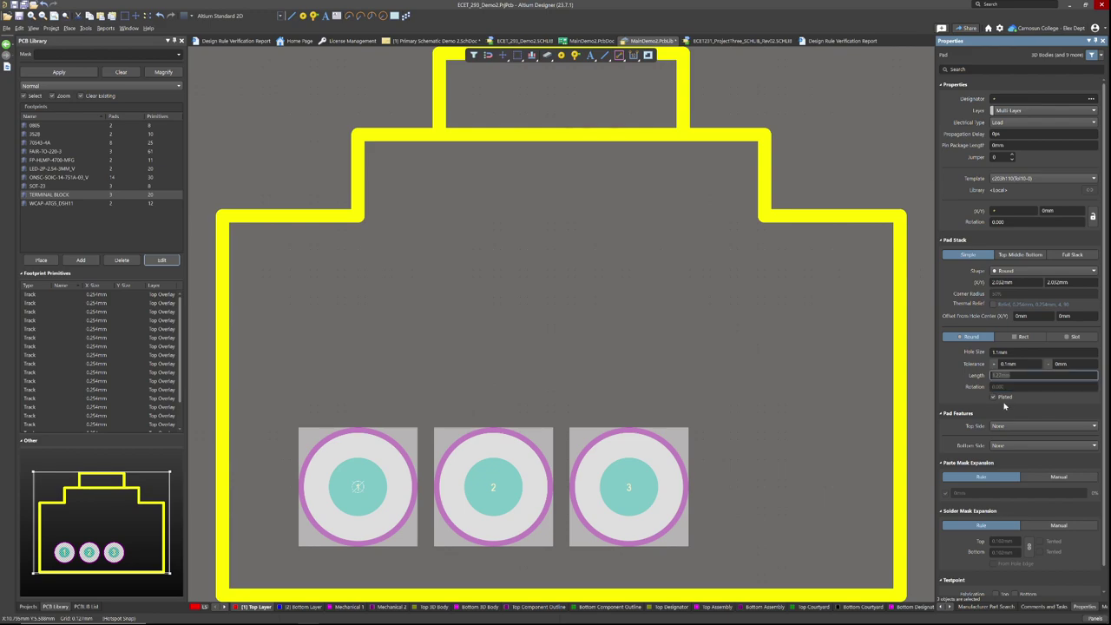
# Leave the top-side pad feature as None and deselect the pads.
pyautogui.click(1052, 428)
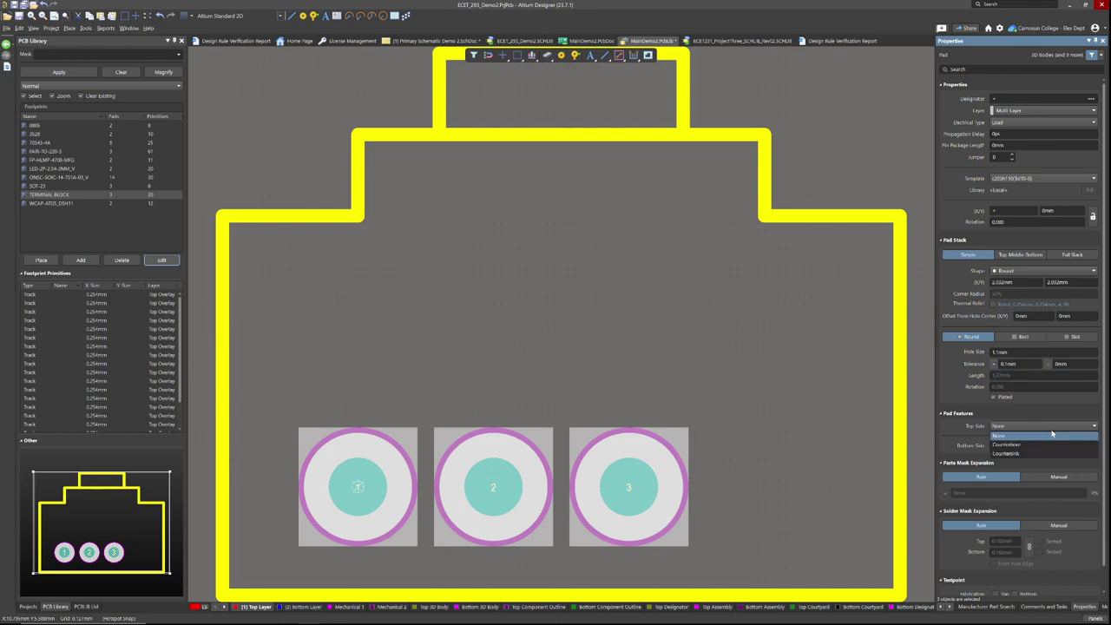
pyautogui.click(1052, 435)
pyautogui.scroll(-1, 962, 440)
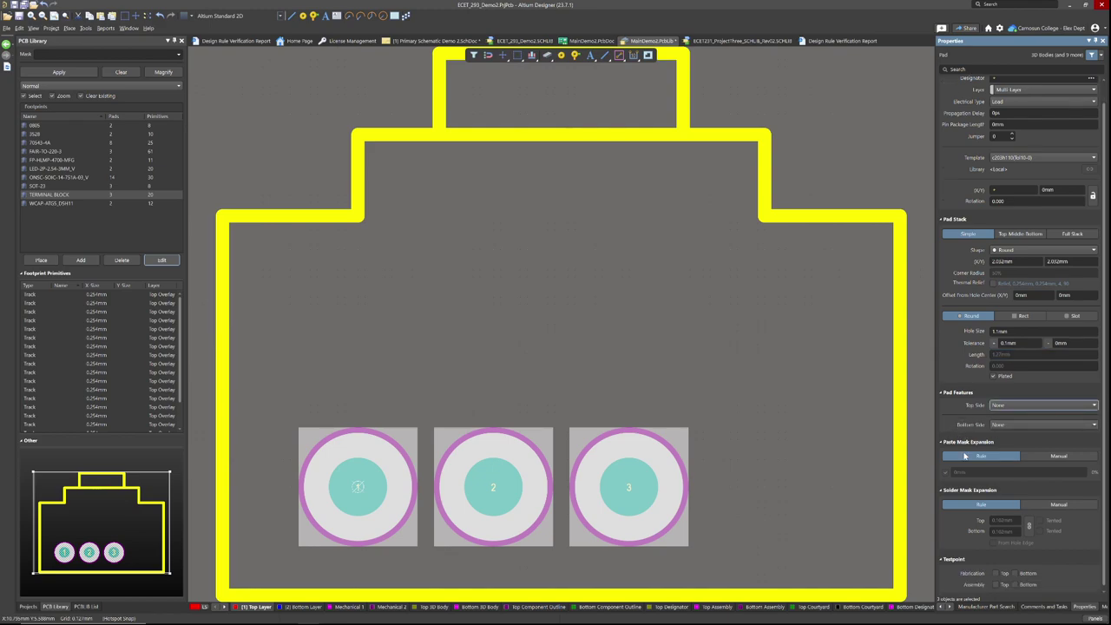
pyautogui.scroll(1, 1005, 271)
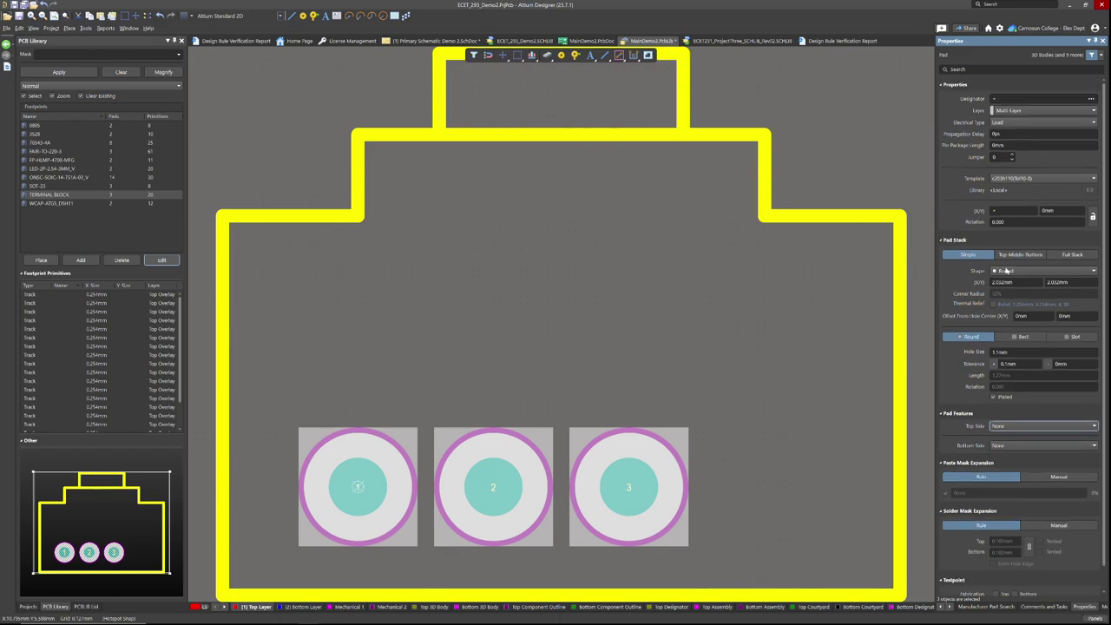
pyautogui.click(711, 345)
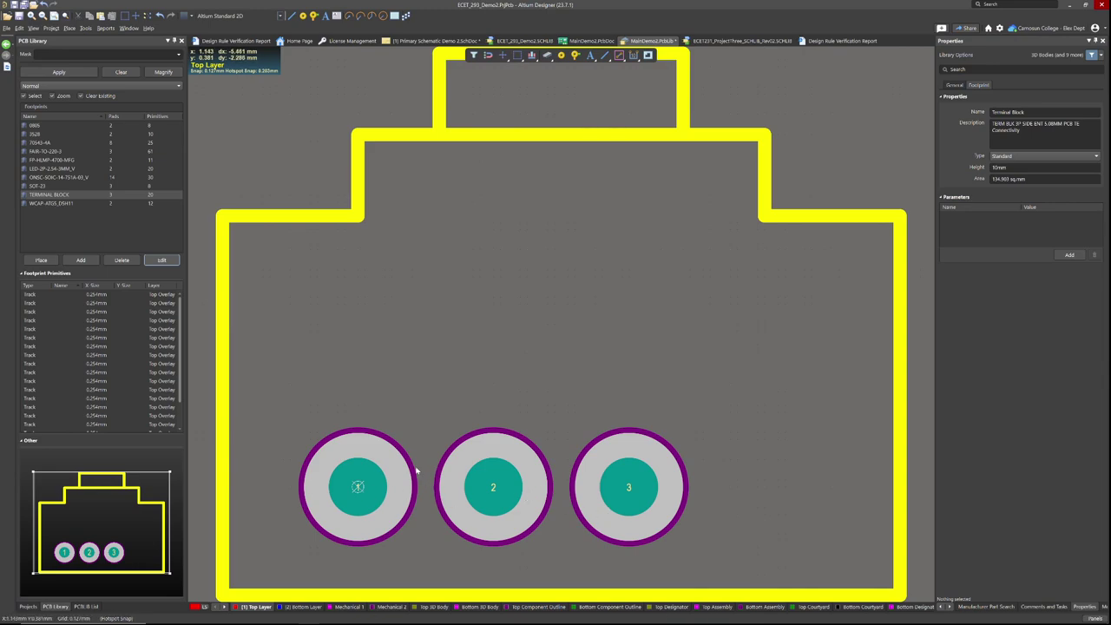
# Measure the 2.54mm centre-to-centre spacing between pads 1 and 2 with Ctrl+M.
pyautogui.hotkey('ctrl', 'm')
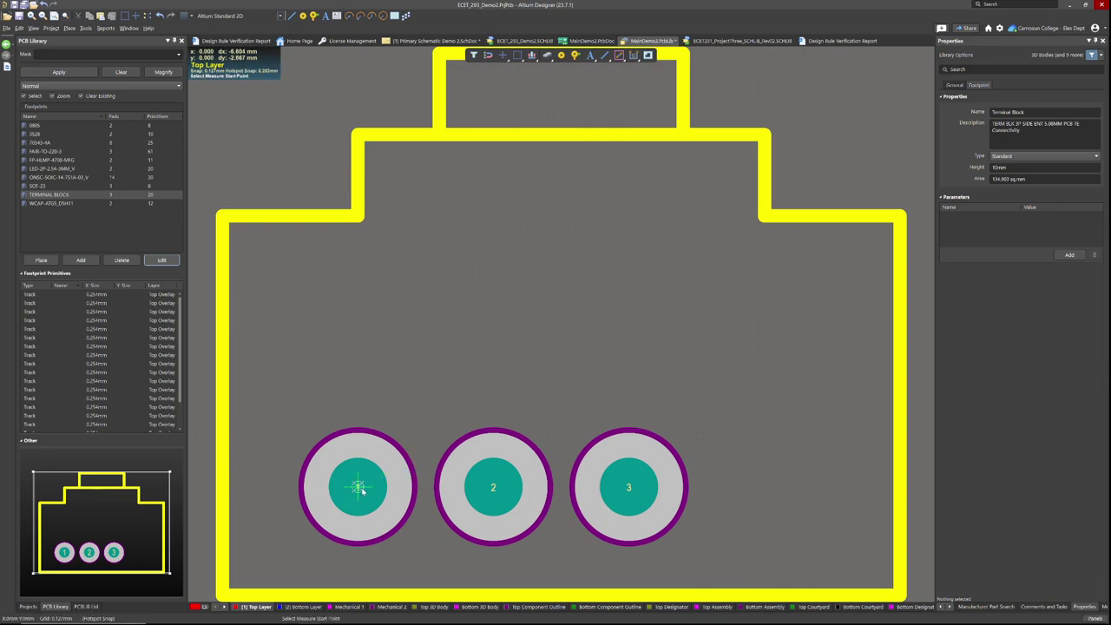
pyautogui.click(358, 487)
pyautogui.click(493, 488)
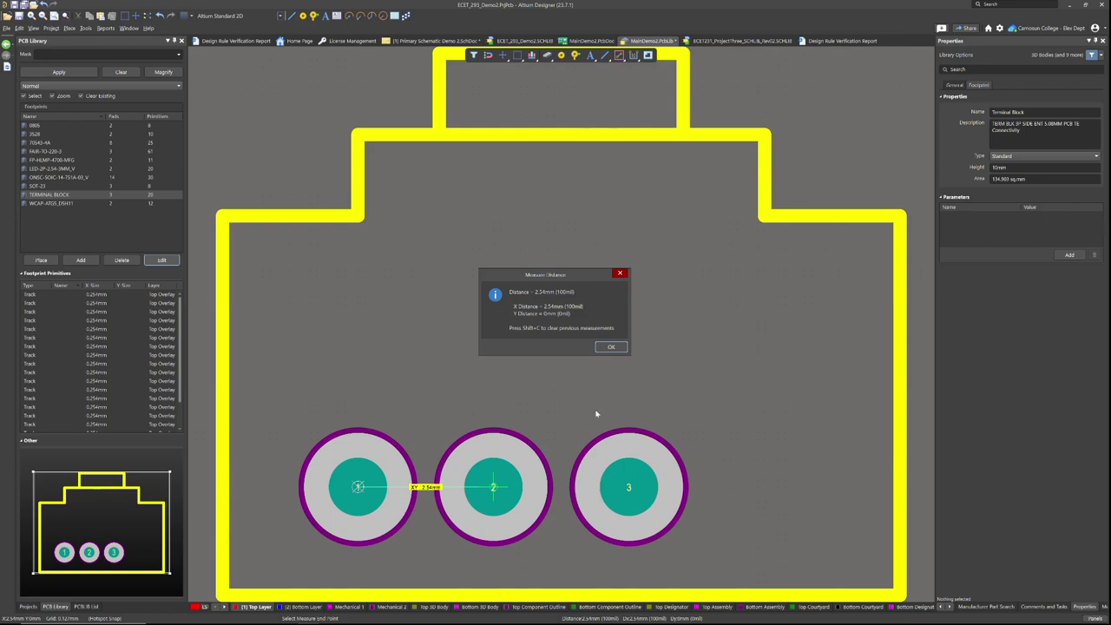
pyautogui.click(610, 348)
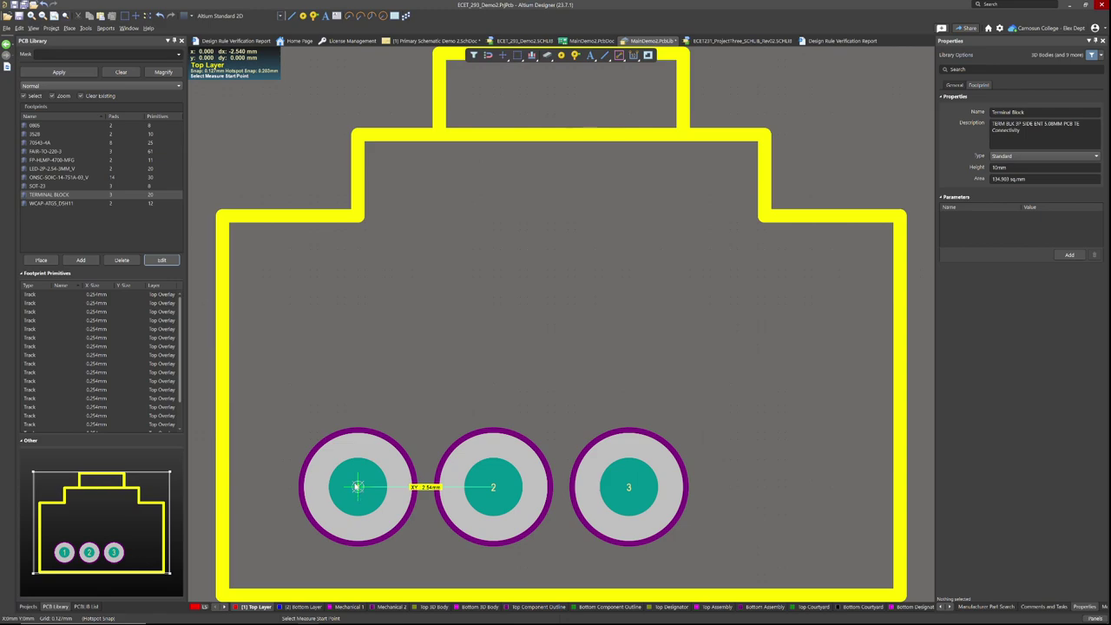
pyautogui.rightClick(357, 487)
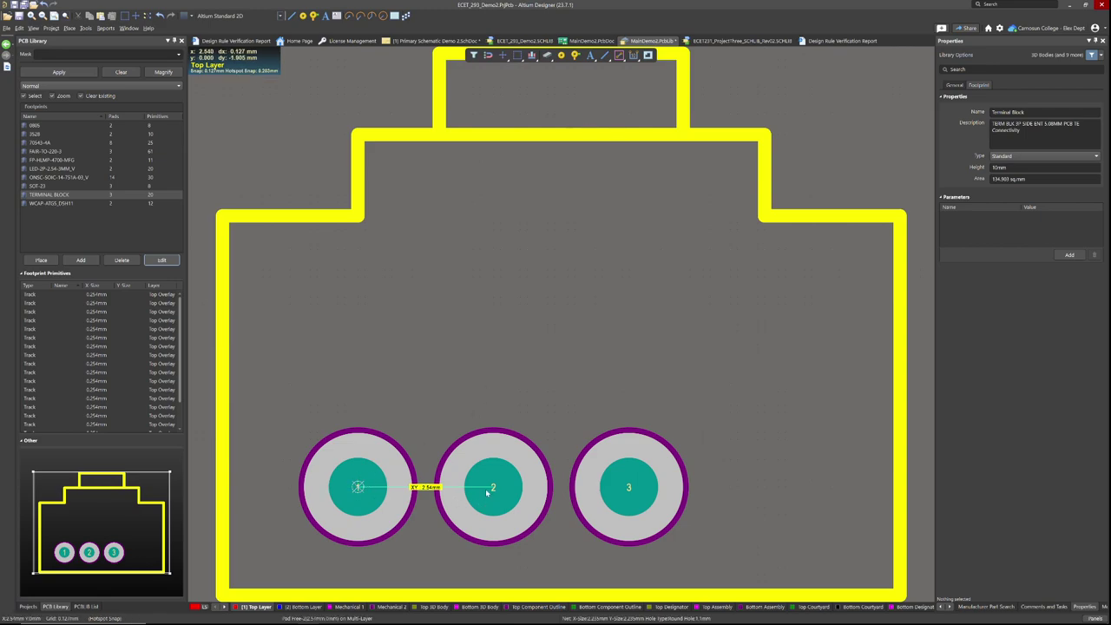
pyautogui.click(522, 518)
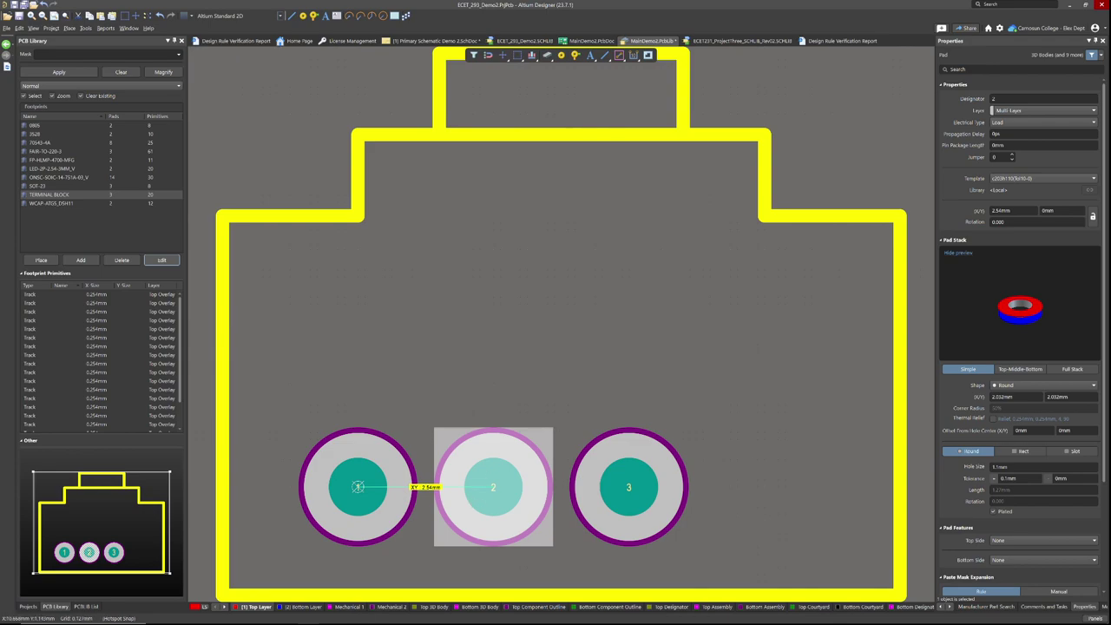
# Try moving pad 2 to 5.08mm, undoing the mistaken size change and the overlap with pad 3.
pyautogui.click(1015, 396)
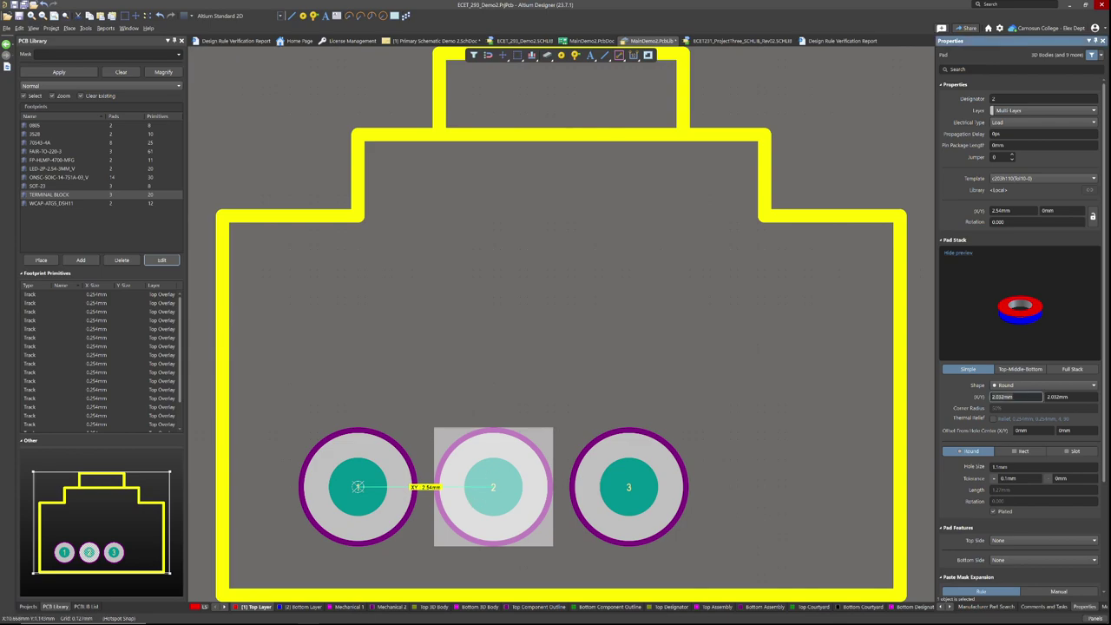
pyautogui.write('5.08')
pyautogui.press('Return')
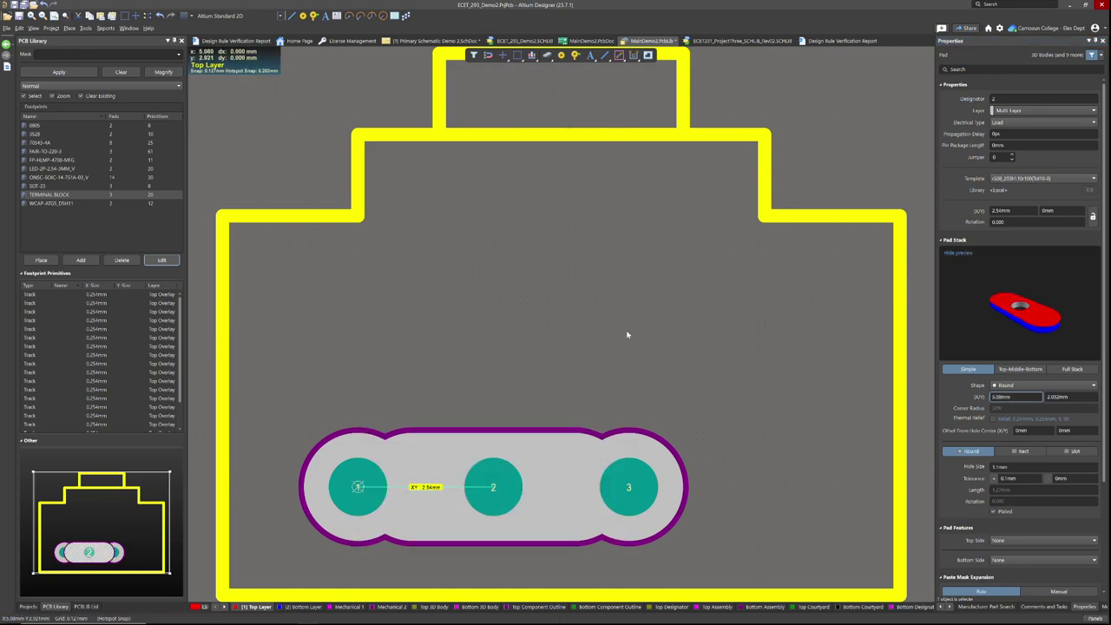
pyautogui.hotkey('ctrl', 'z')
pyautogui.click(531, 466)
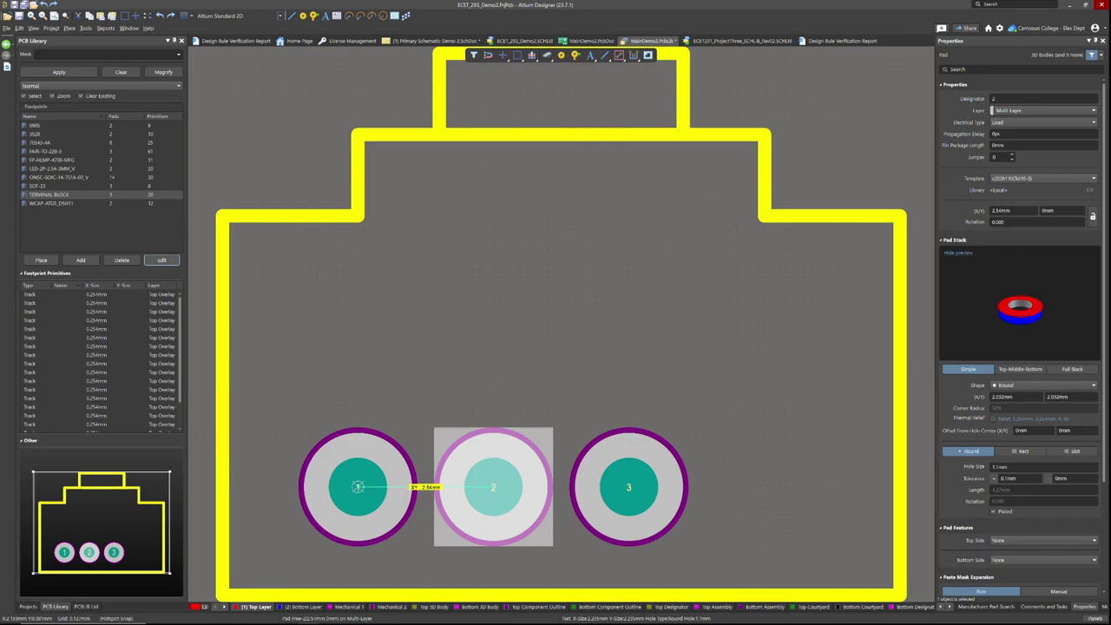
pyautogui.click(1013, 210)
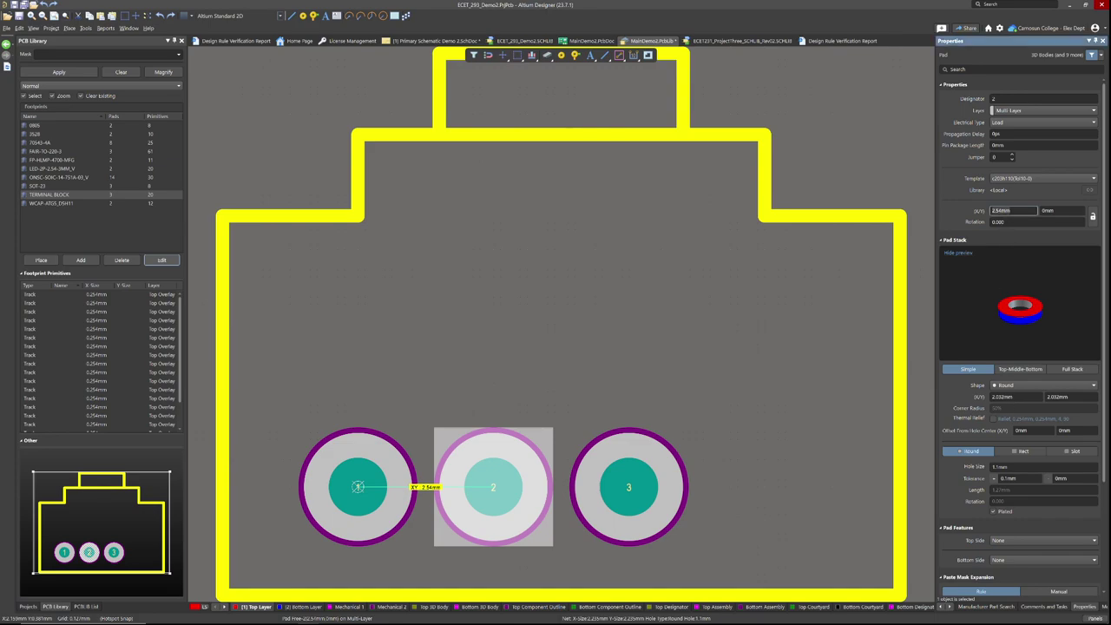
pyautogui.write('5.08')
pyautogui.press('Return')
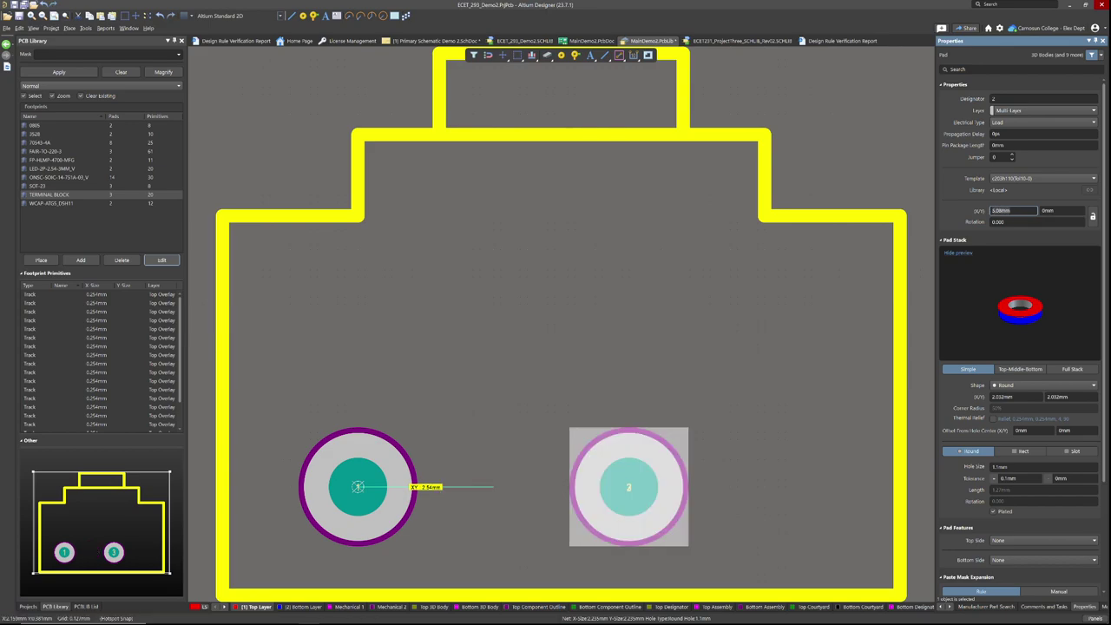
pyautogui.click(707, 489)
pyautogui.click(653, 530)
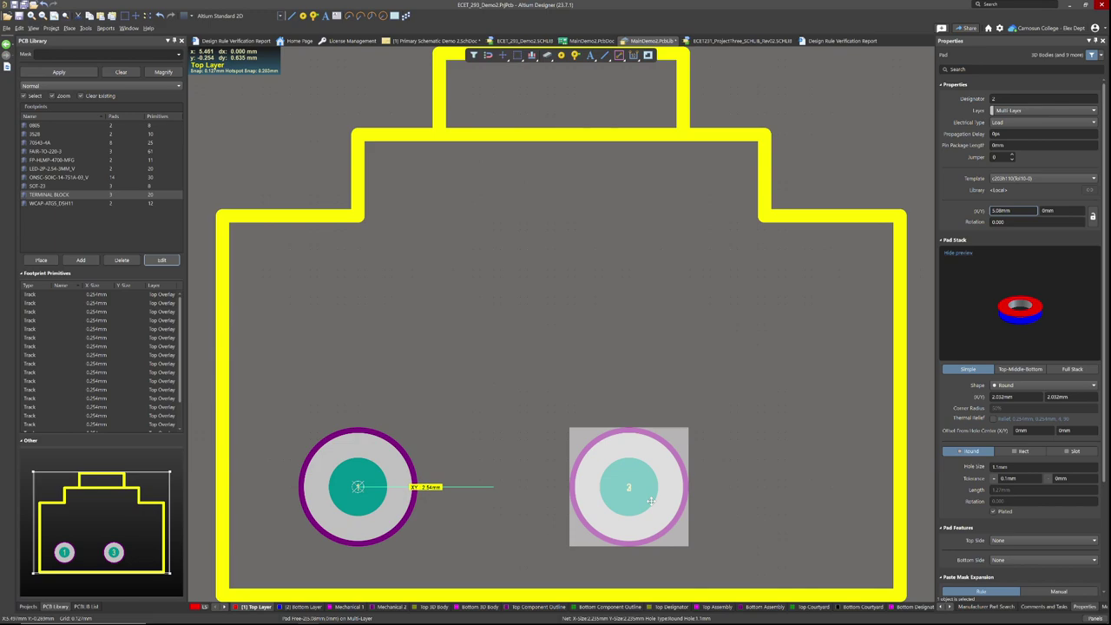
pyautogui.click(634, 445)
# Set pad 3's X position to 10.16mm.
pyautogui.click(632, 437)
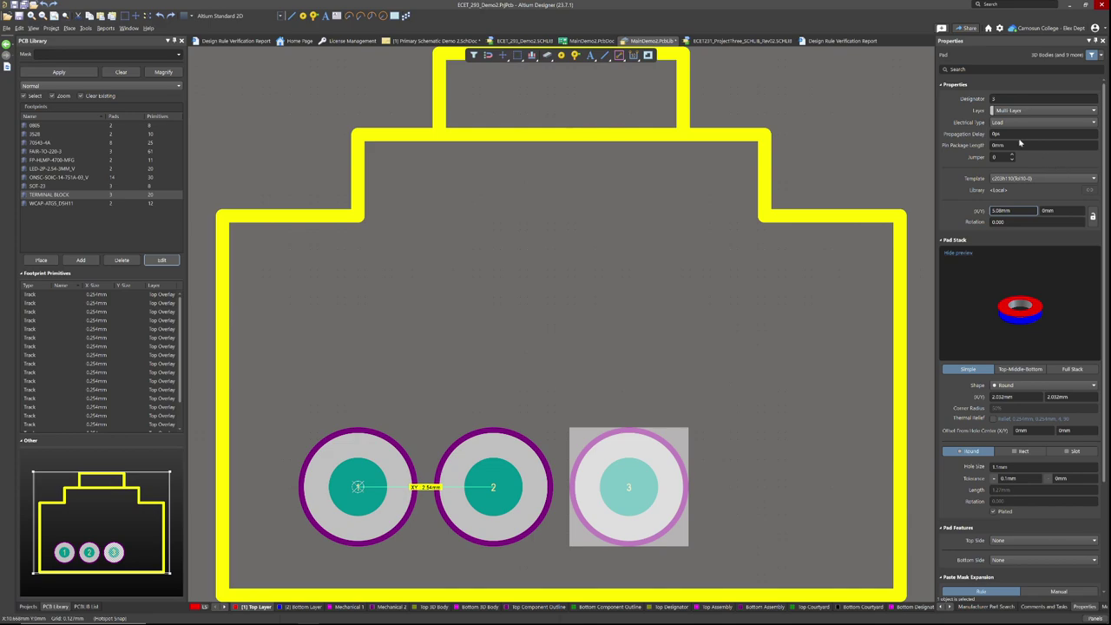
pyautogui.doubleClick(1007, 211)
pyautogui.write('1')
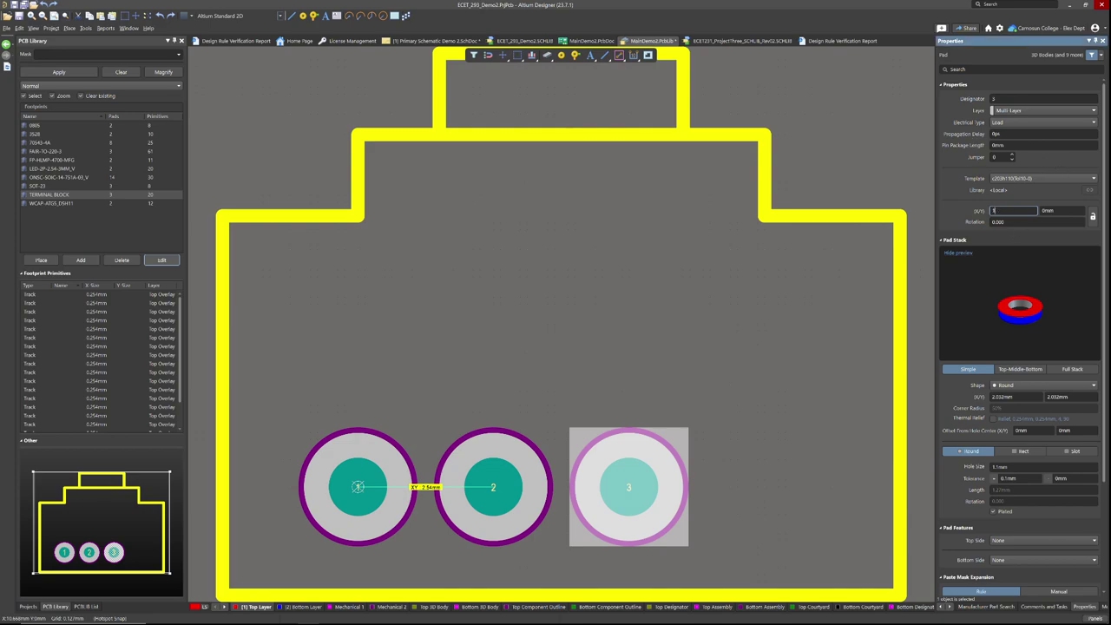
pyautogui.write('0.16')
pyautogui.press('Return')
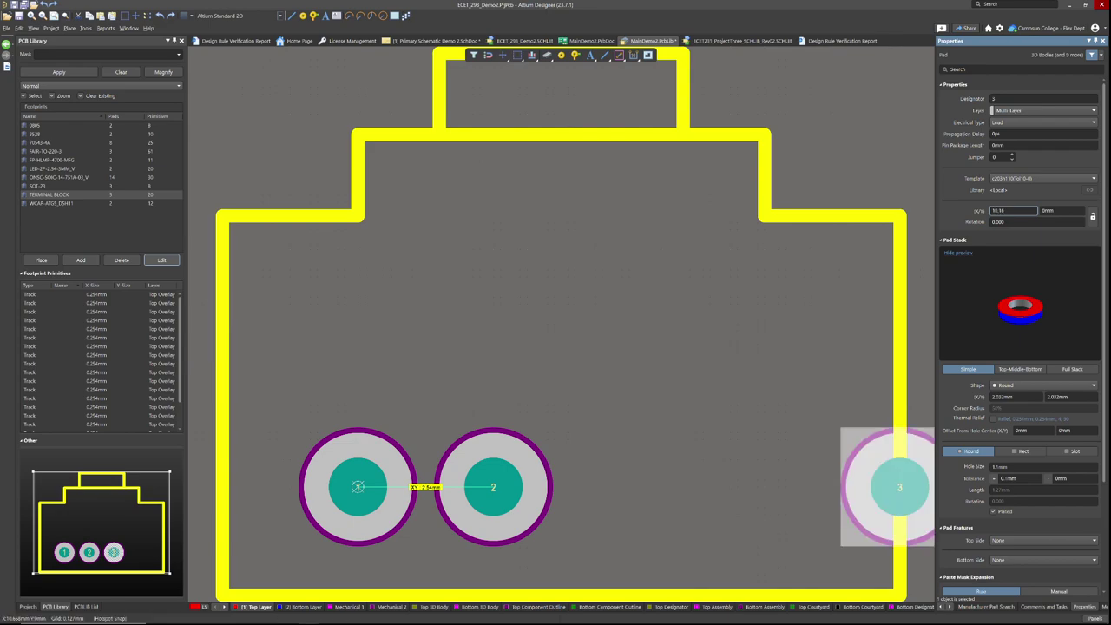
# Set pad 2's X position to 5.08mm.
pyautogui.click(494, 488)
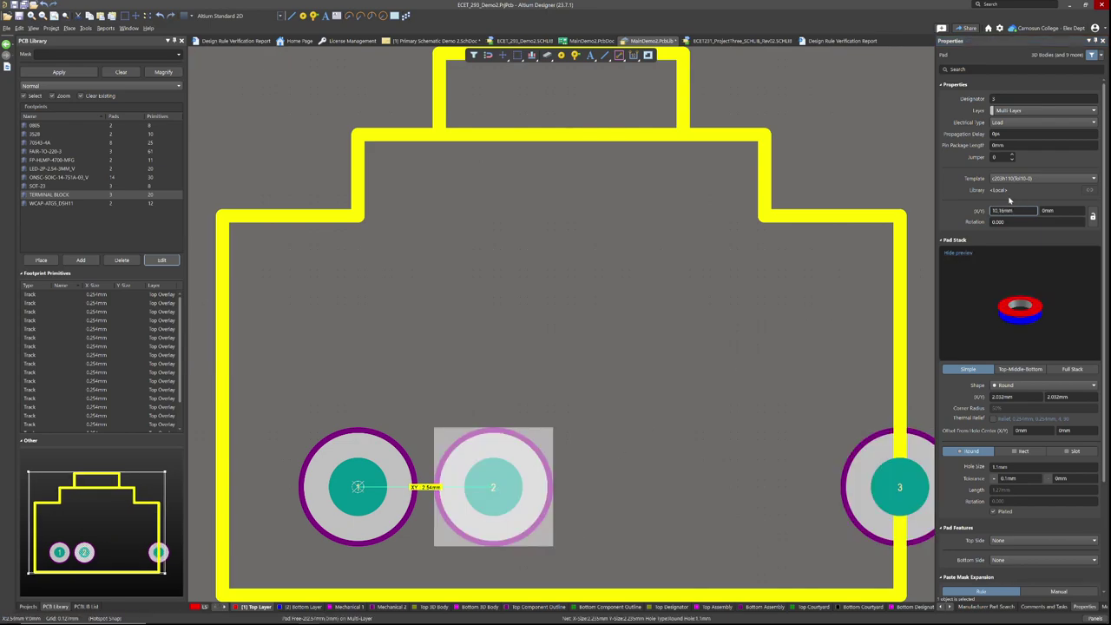
pyautogui.hotkey('ctrl', 'a')
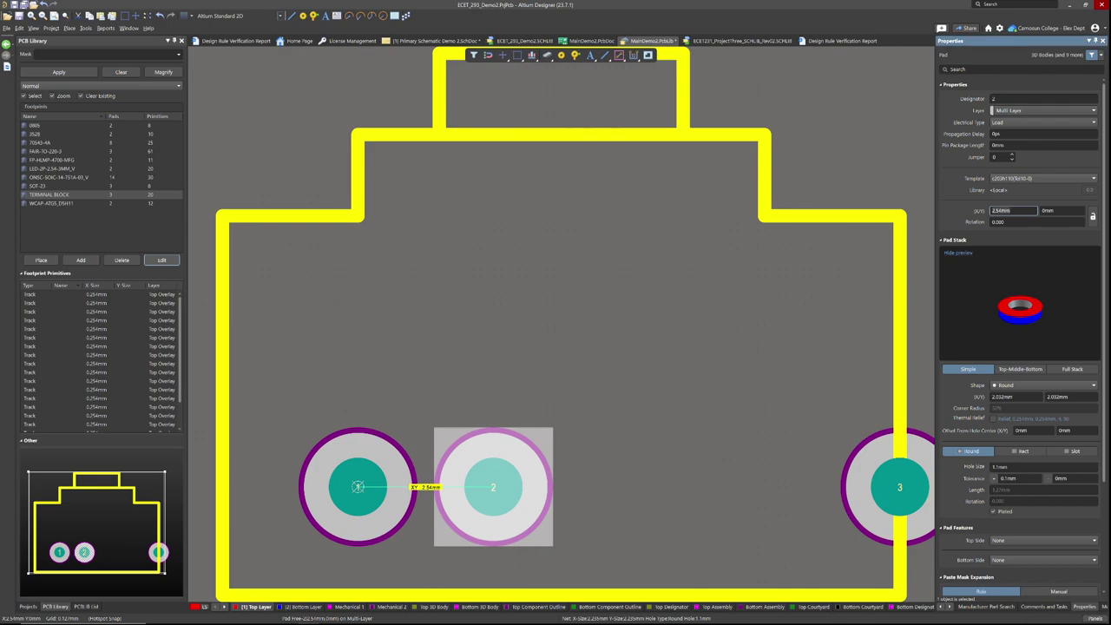
pyautogui.write('5.08')
pyautogui.press('Return')
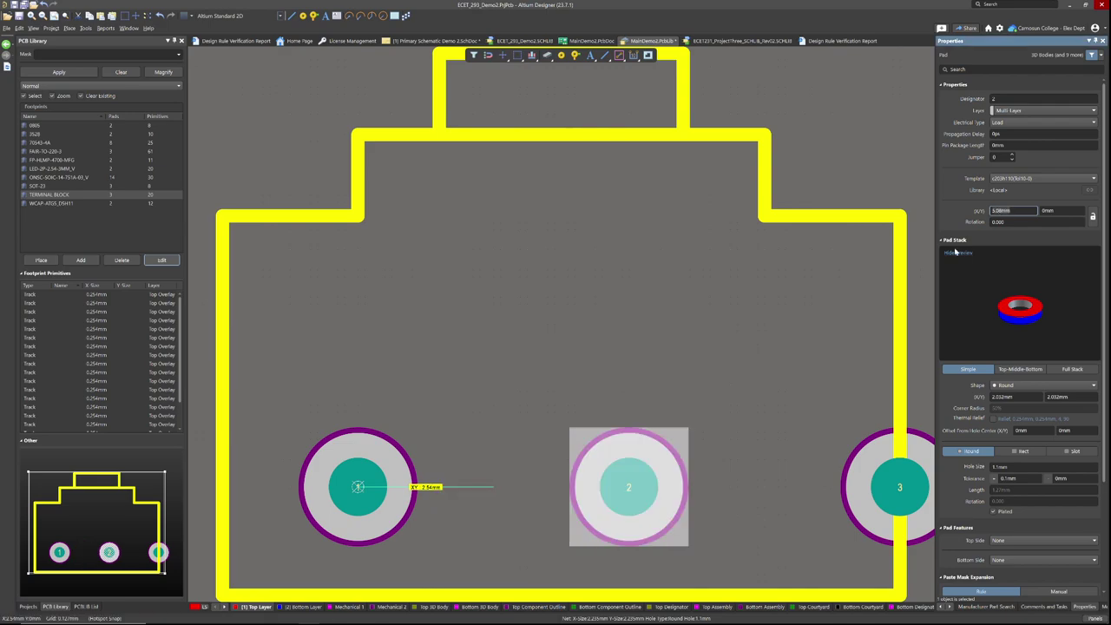
# Extend the right overlay edge down and move it just outside pad 3.
pyautogui.click(797, 316)
pyautogui.scroll(-1, 742, 420)
pyautogui.keyDown('ctrl'); pyautogui.scroll(-3, 743, 413); pyautogui.keyUp('ctrl')
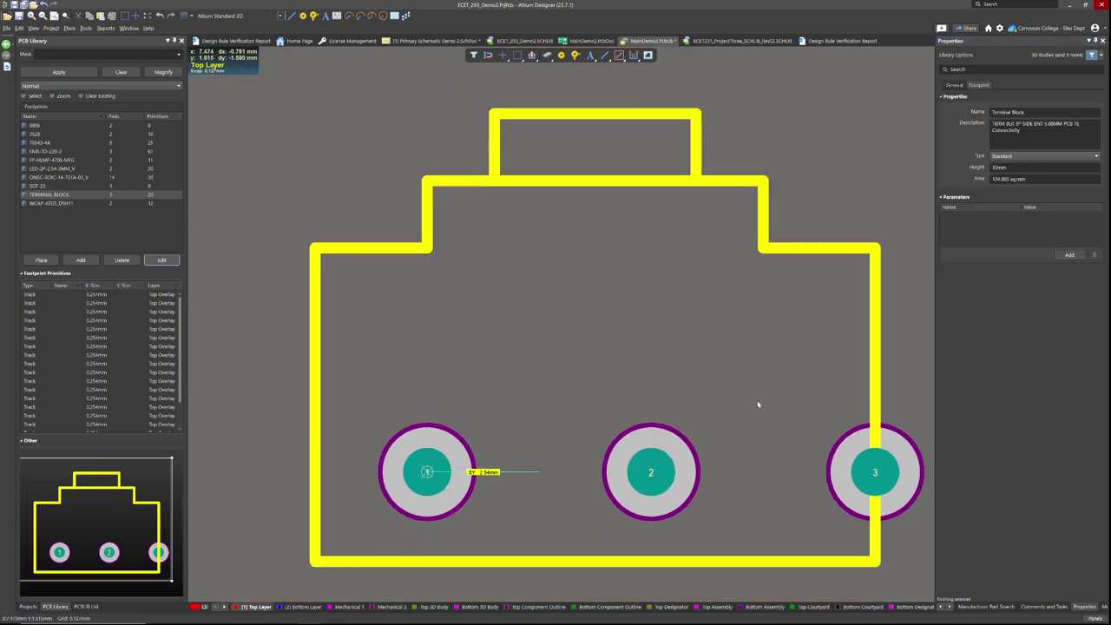
pyautogui.click(848, 412)
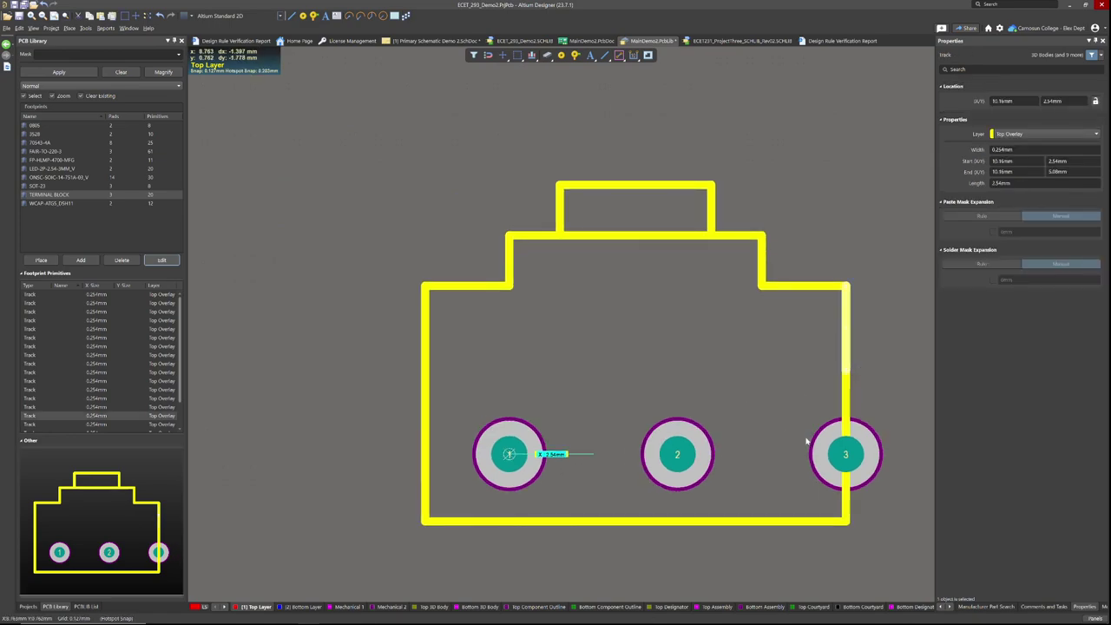
pyautogui.moveTo(855, 482); pyautogui.dragTo(854, 483)
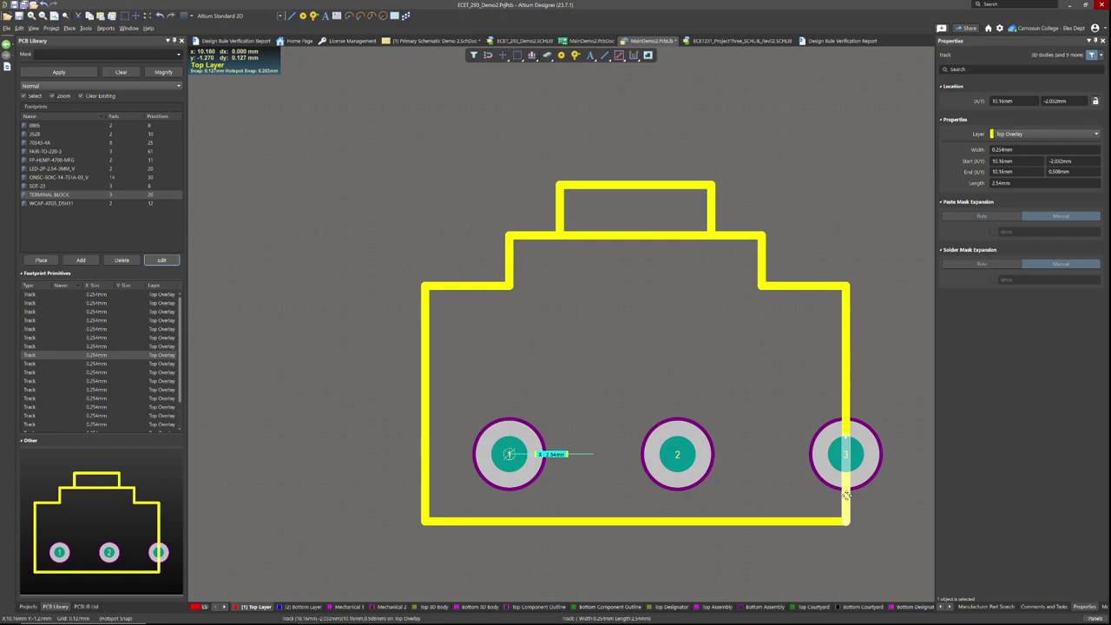
pyautogui.hotkey('ctrl', 'z')
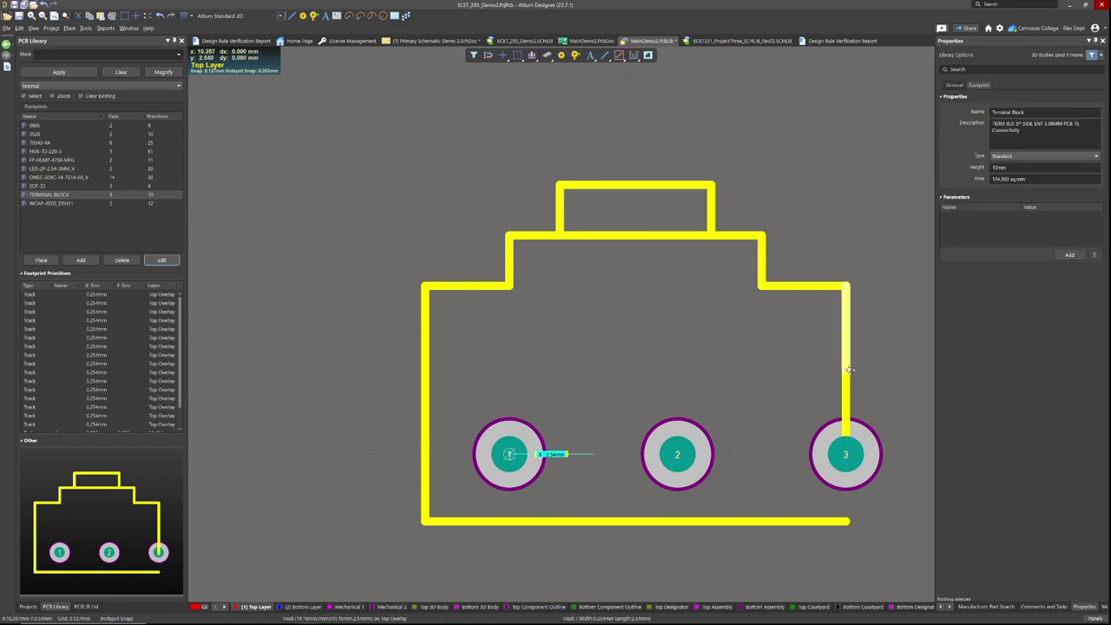
pyautogui.click(846, 373)
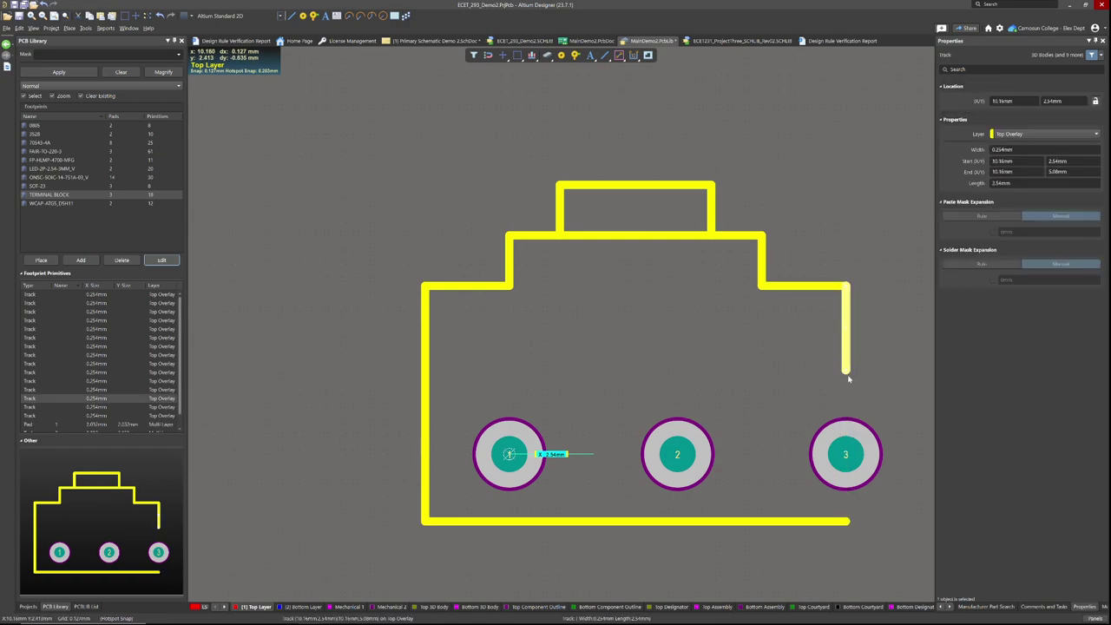
pyautogui.moveTo(845, 372); pyautogui.dragTo(847, 521)
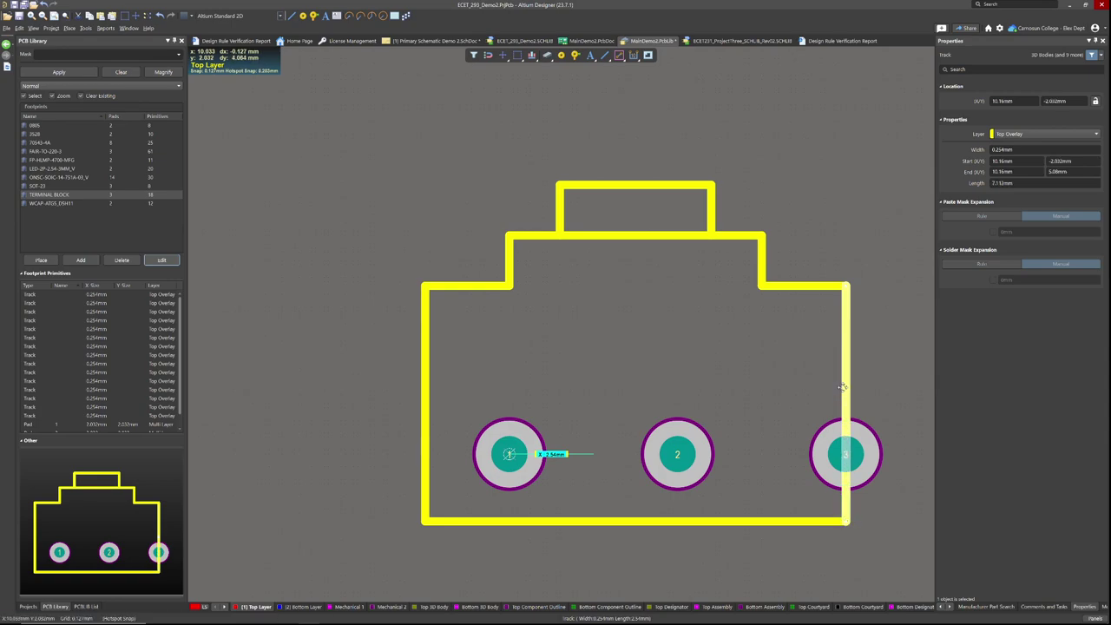
pyautogui.moveTo(845, 409); pyautogui.dragTo(907, 392)
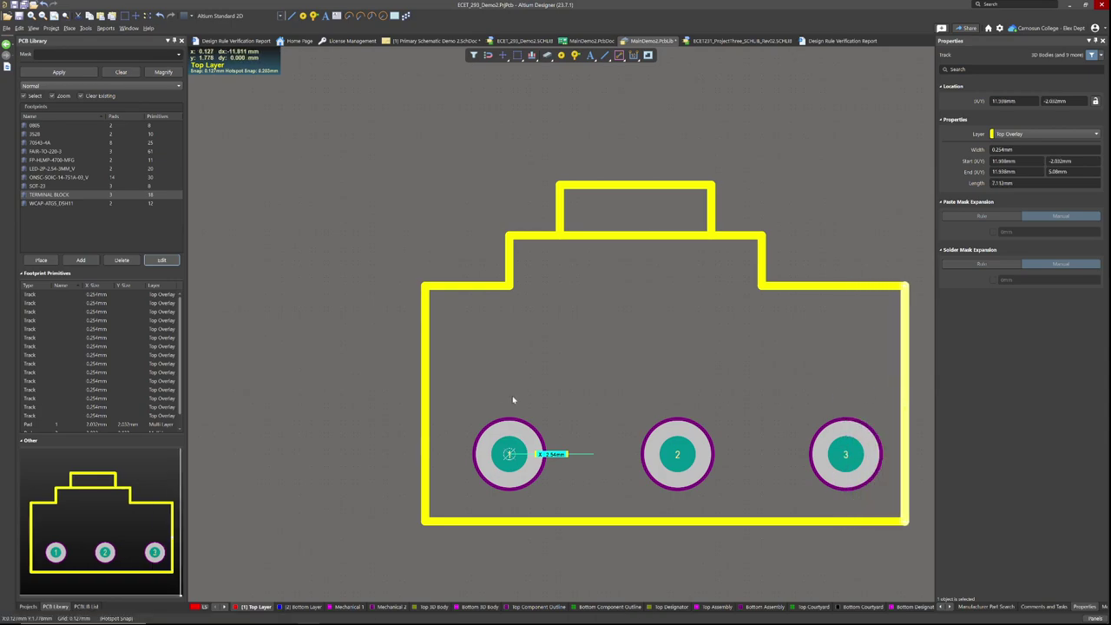
# Remove the left outline stubs and extend the left edge upward, closer to pad 1.
pyautogui.click(431, 398)
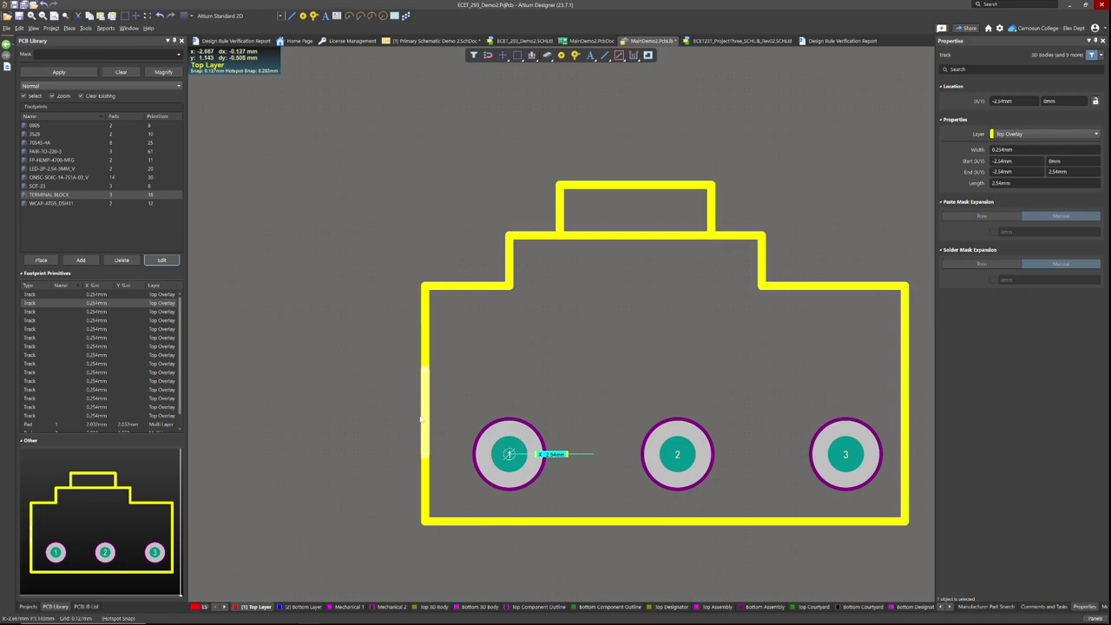
pyautogui.press('Delete')
pyautogui.click(426, 356)
pyautogui.press('Delete')
pyautogui.click(425, 441)
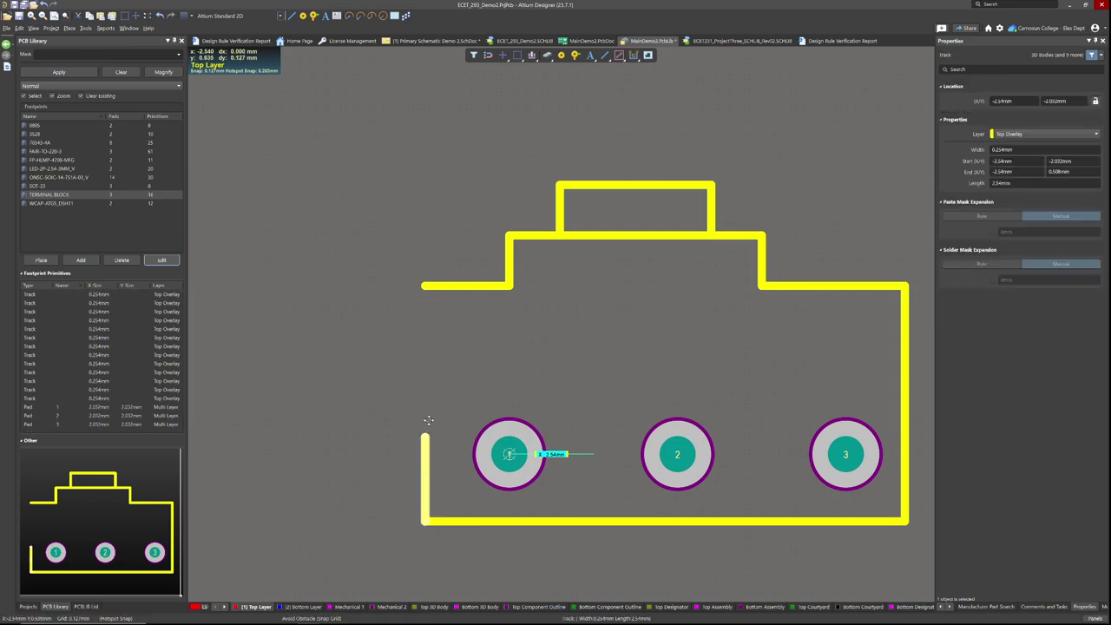
pyautogui.moveTo(425, 436); pyautogui.dragTo(425, 295)
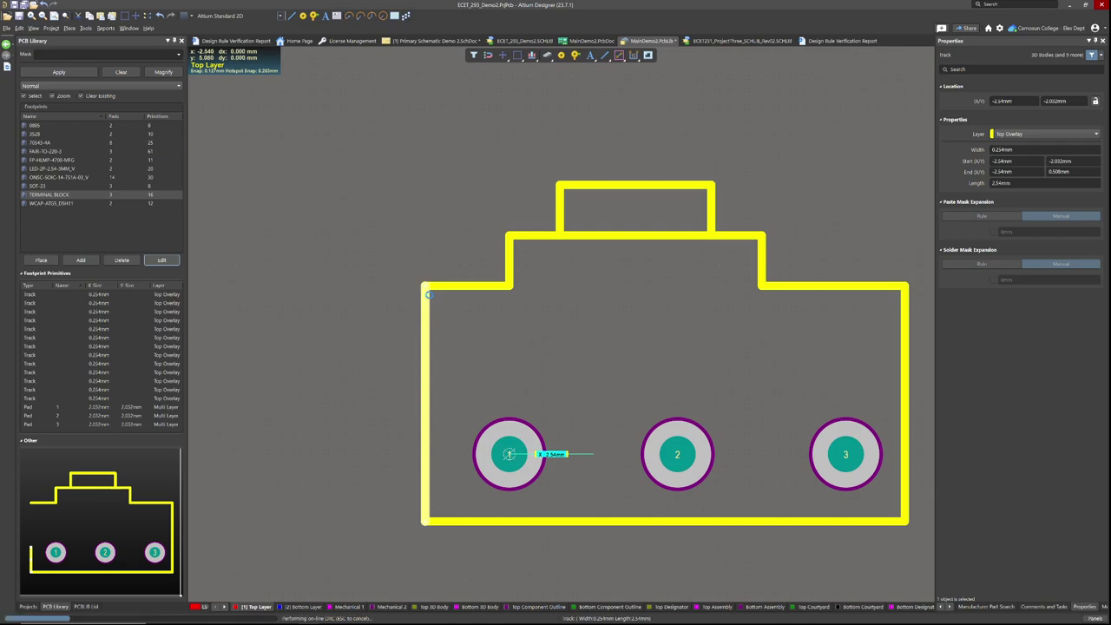
pyautogui.moveTo(425, 427); pyautogui.dragTo(461, 434)
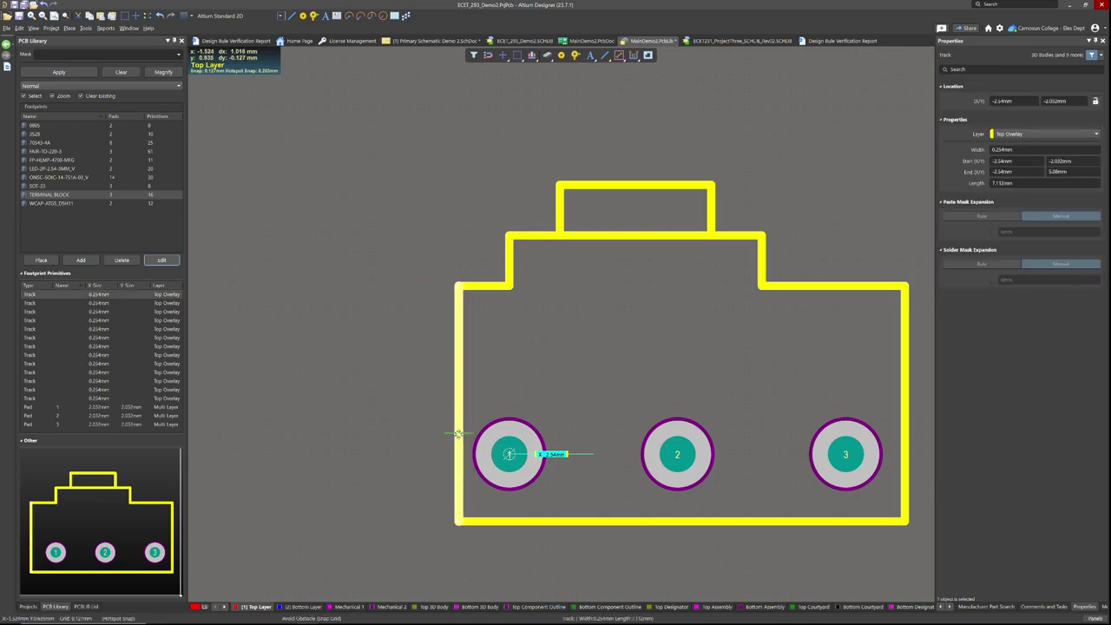
# Delete the stepped top overlay tracks above the pads.
pyautogui.click(511, 272)
pyautogui.press('Delete')
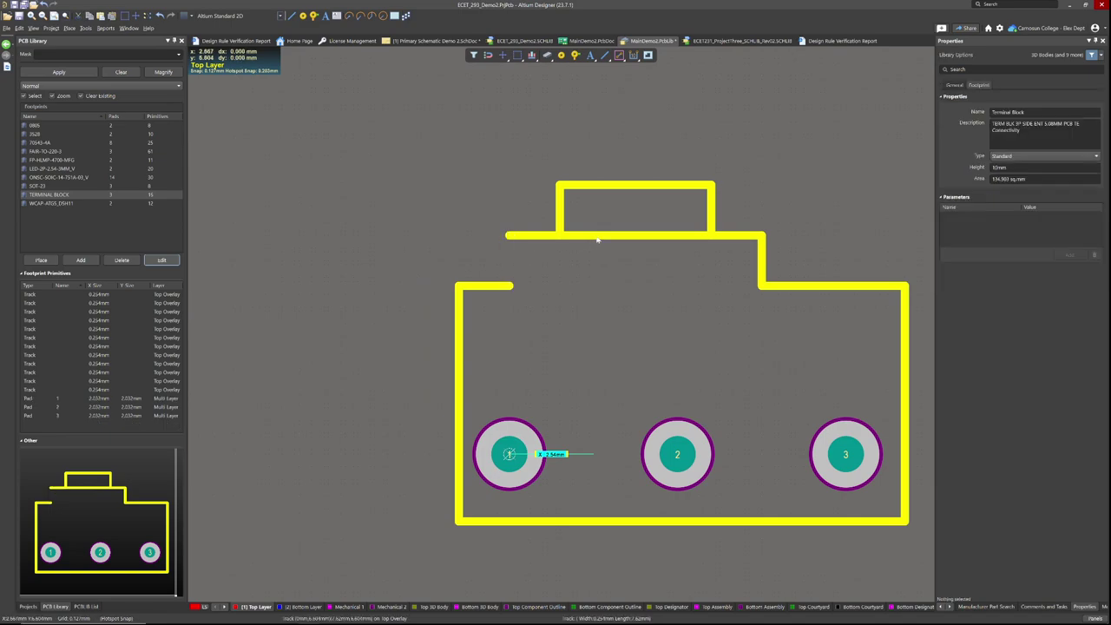
pyautogui.click(550, 235)
pyautogui.press('Delete')
pyautogui.click(560, 208)
pyautogui.press('Delete')
pyautogui.click(650, 186)
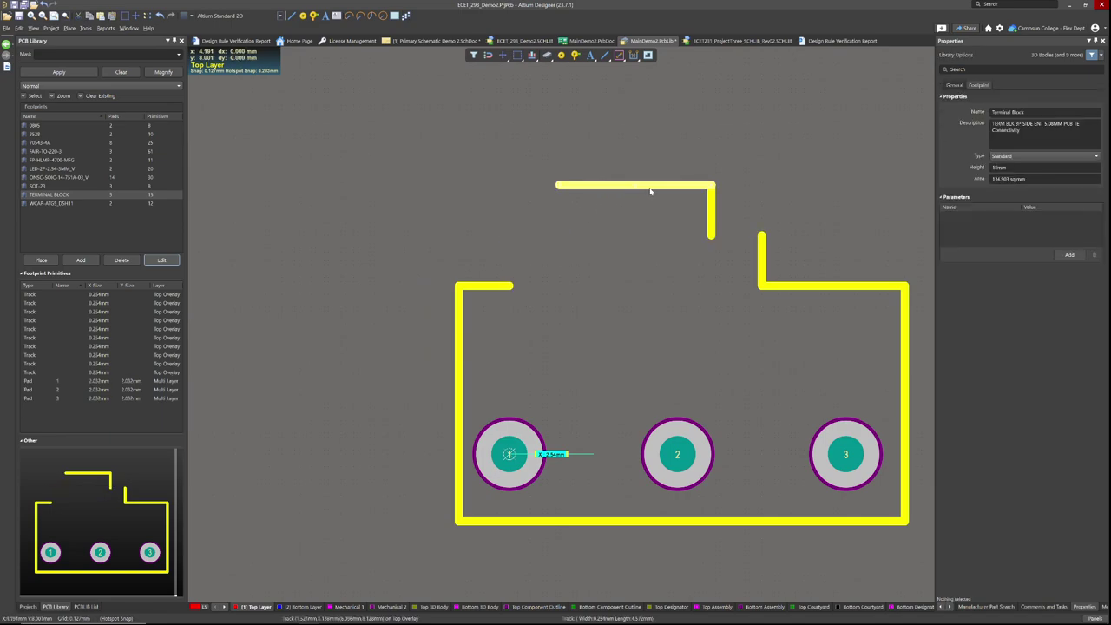
pyautogui.press('Delete')
pyautogui.click(713, 228)
pyautogui.press('Delete')
pyautogui.click(763, 260)
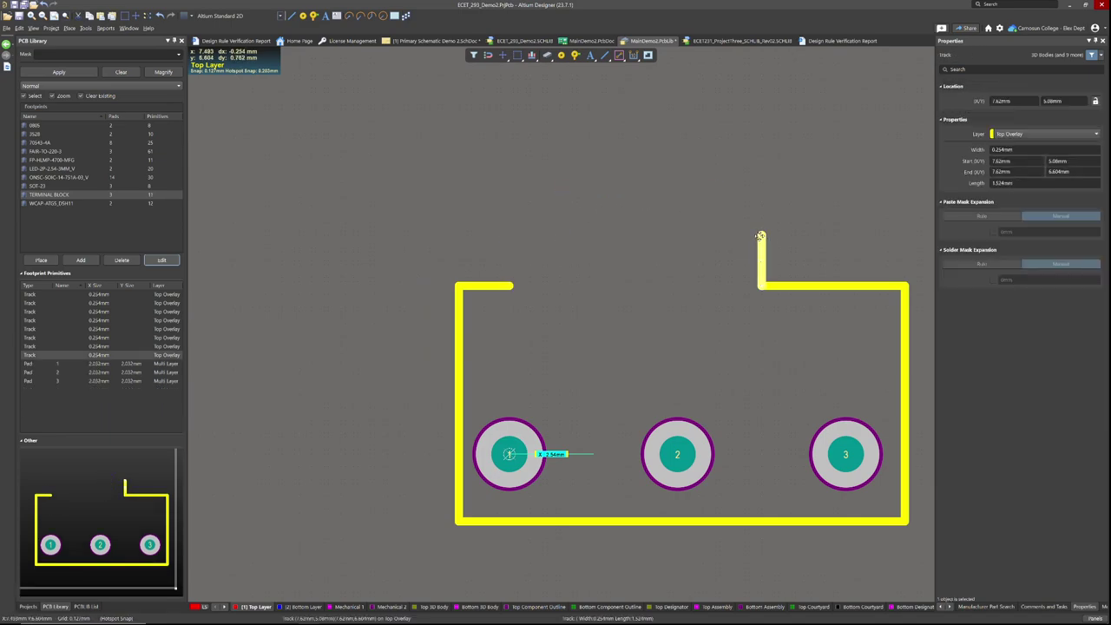
pyautogui.press('Delete')
pyautogui.click(762, 285)
pyautogui.click(506, 288)
pyautogui.press('Delete')
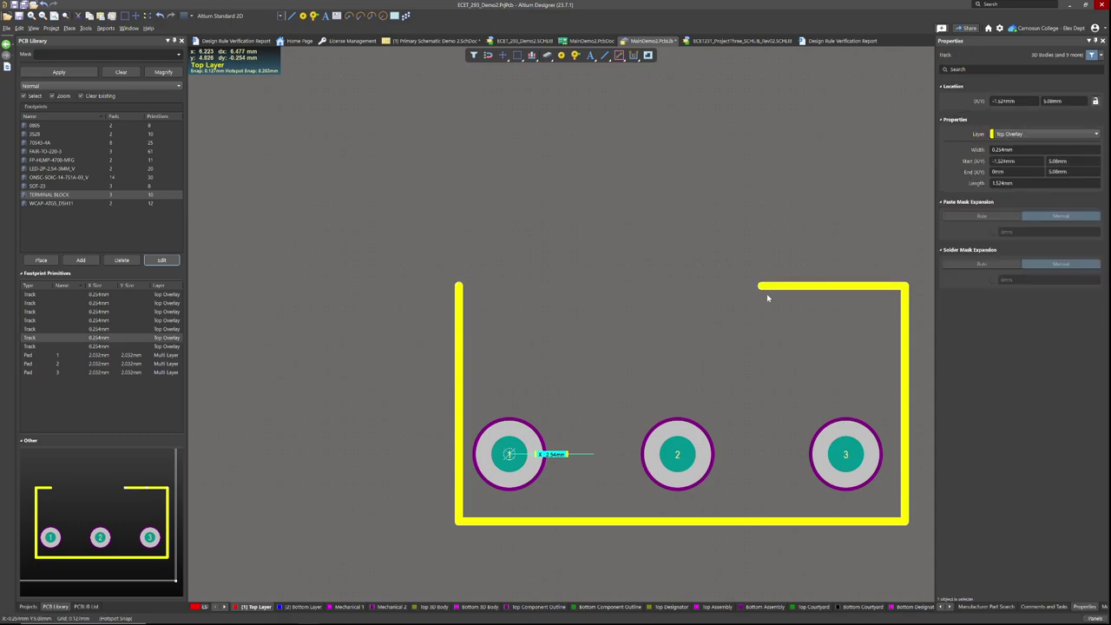
# Stretch the top edge left to close the rectangle and lower it just above the pads.
pyautogui.click(762, 286)
pyautogui.moveTo(761, 286); pyautogui.dragTo(459, 286)
pyautogui.click(682, 287)
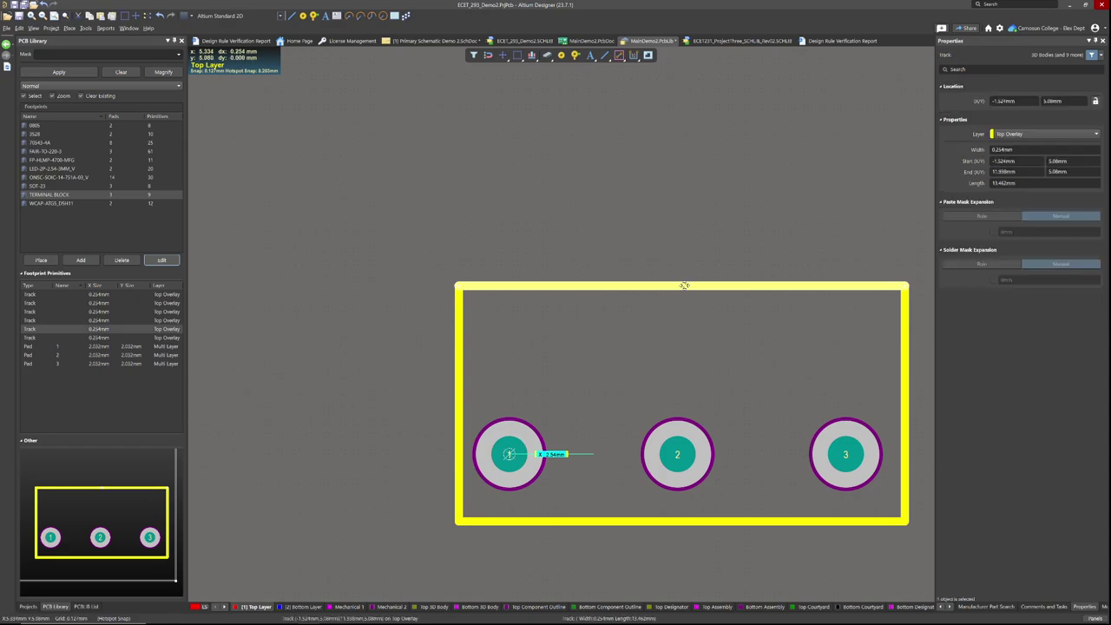
pyautogui.moveTo(679, 306); pyautogui.dragTo(670, 388)
pyautogui.click(700, 303)
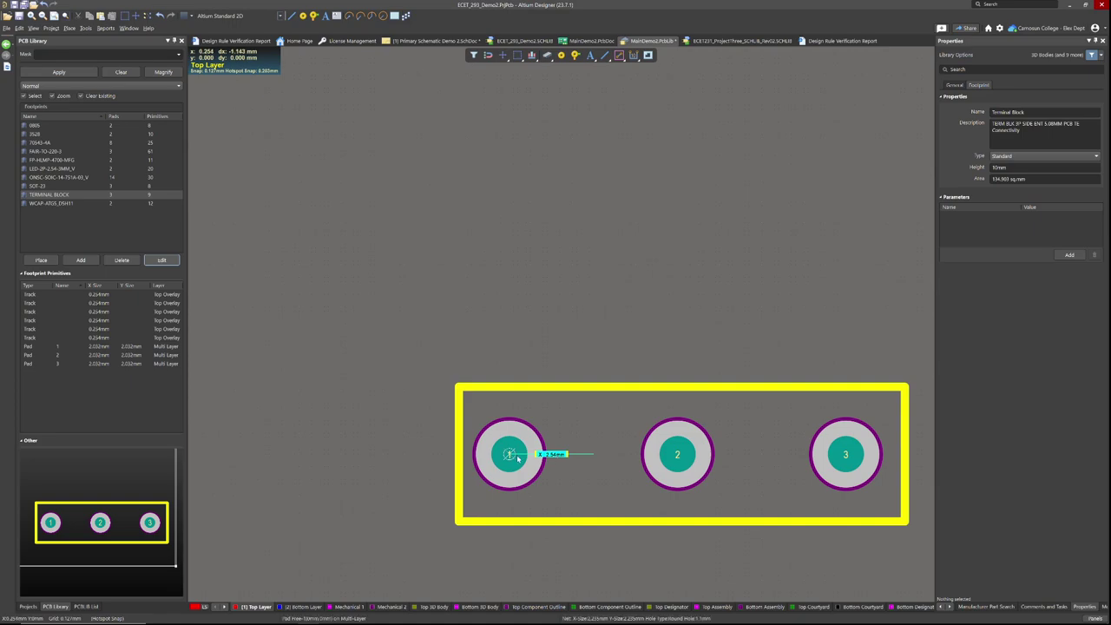
# Measure pad 1 to pad 2, confirming a 5.08mm pitch, and show the coordinate readout.
pyautogui.hotkey('ctrl', 'm')
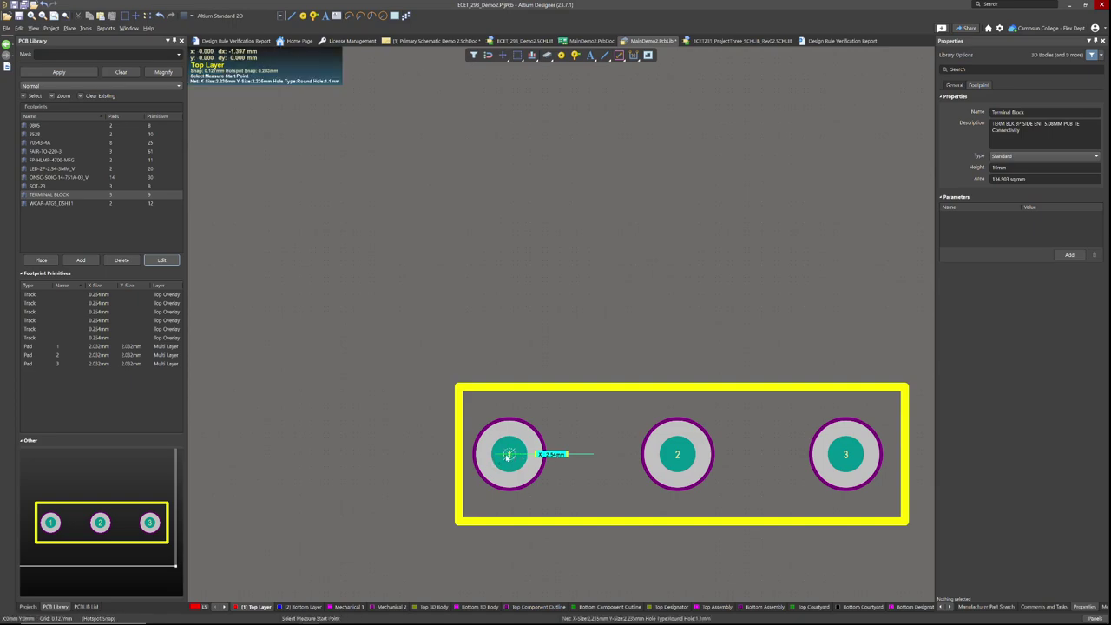
pyautogui.click(507, 456)
pyautogui.click(677, 457)
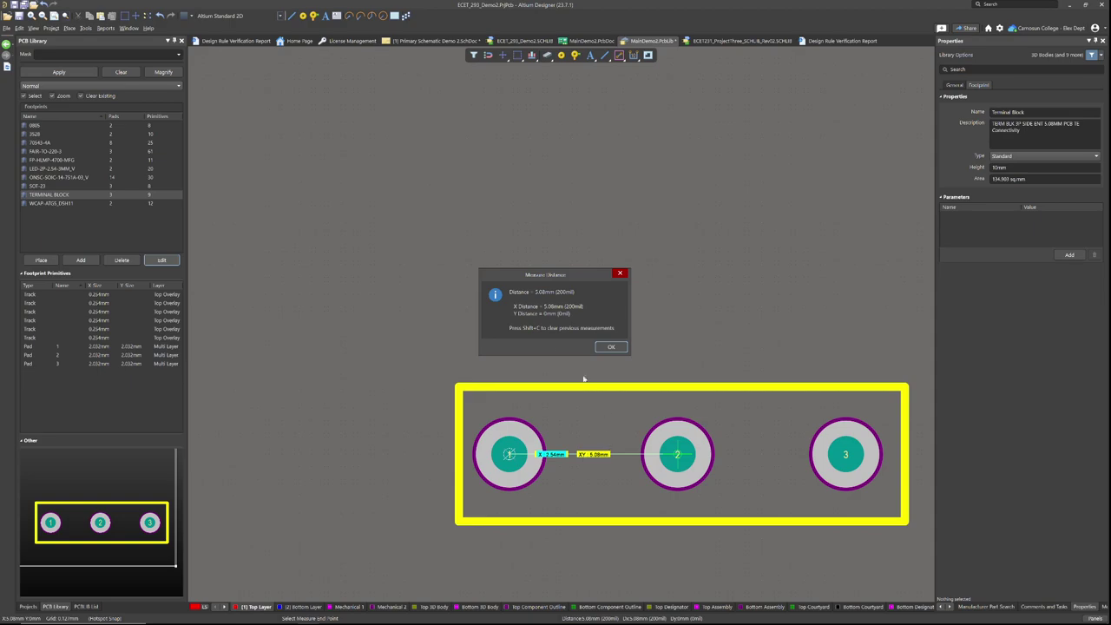
pyautogui.click(609, 347)
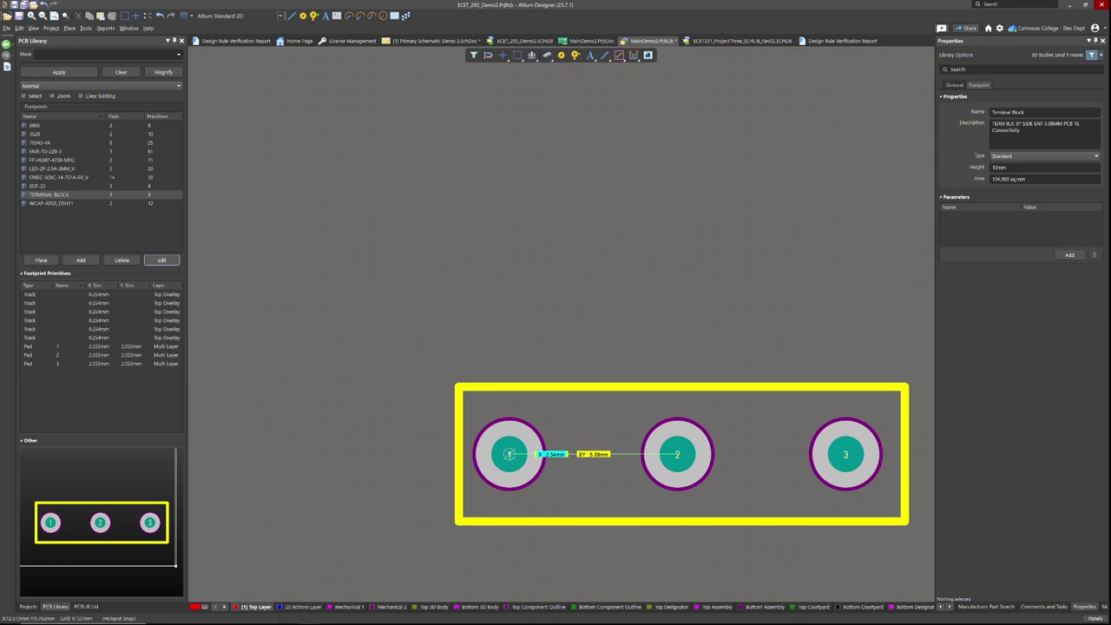
pyautogui.hotkey('shift', 'h')
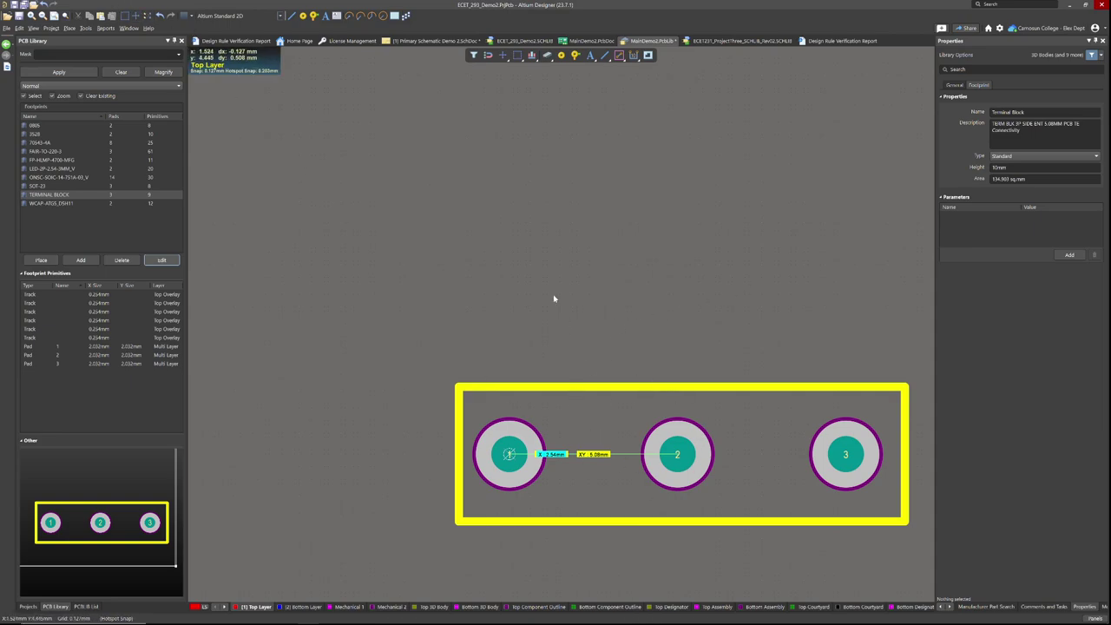
pyautogui.click(489, 262)
pyautogui.click(68, 28)
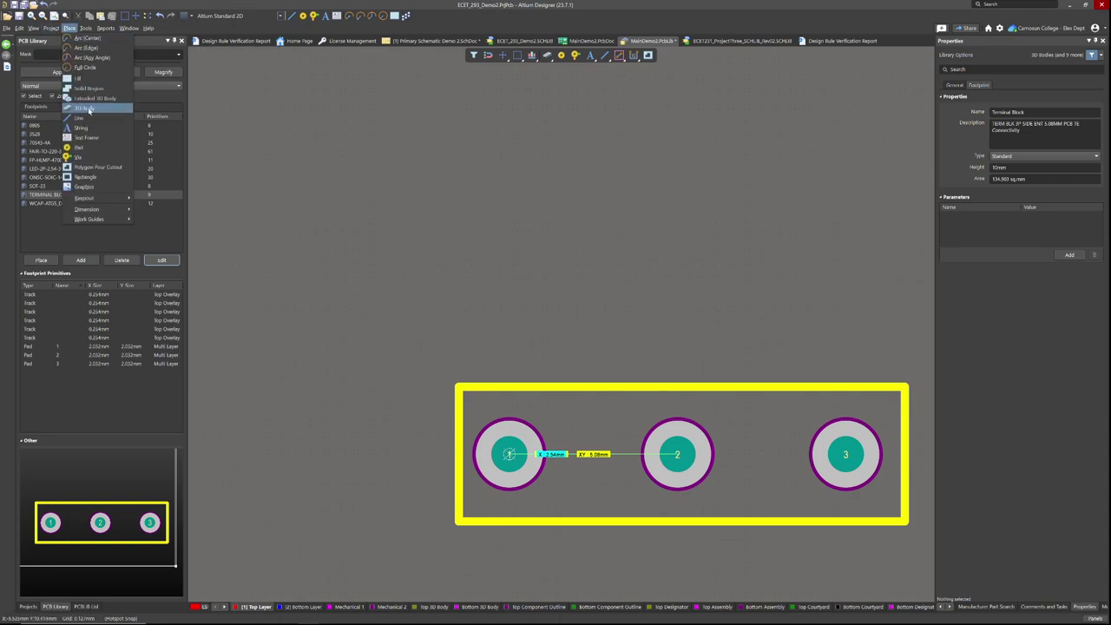
pyautogui.click(88, 109)
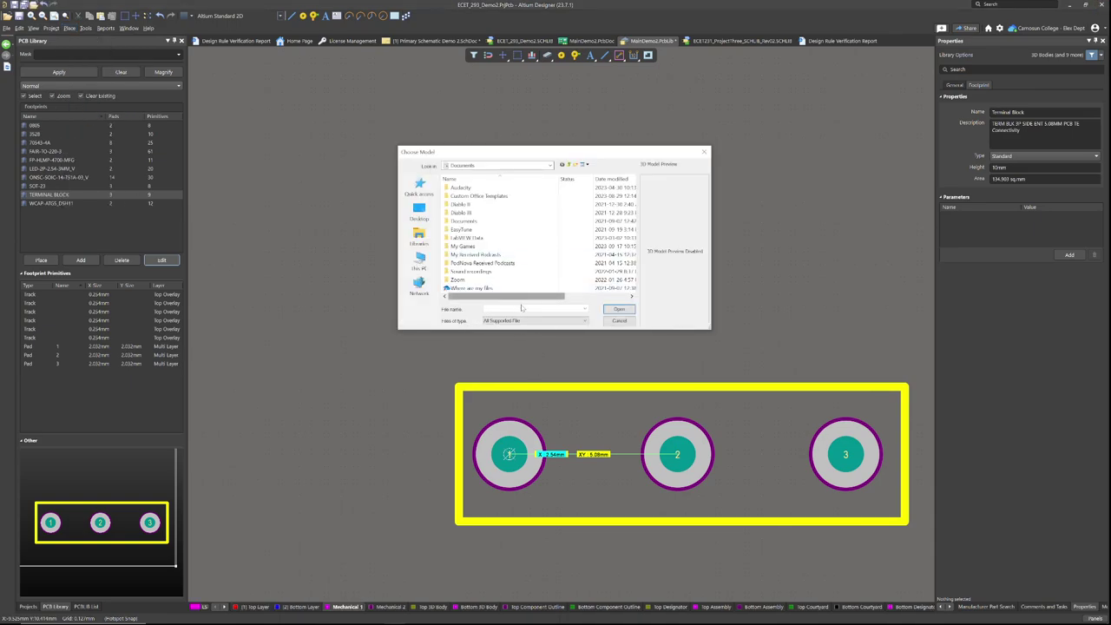
pyautogui.click(619, 320)
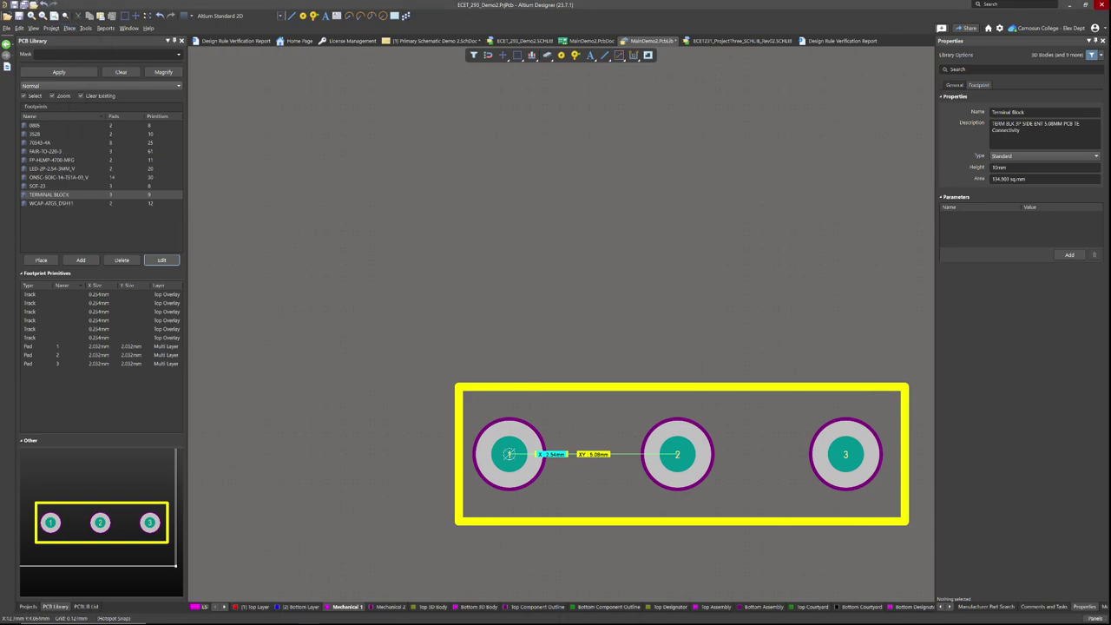
# Switch to Chrome's TE 282837-3 product page and scroll to the Customer View Model 3D downloads.
pyautogui.hotkey('alt', 'Tab')
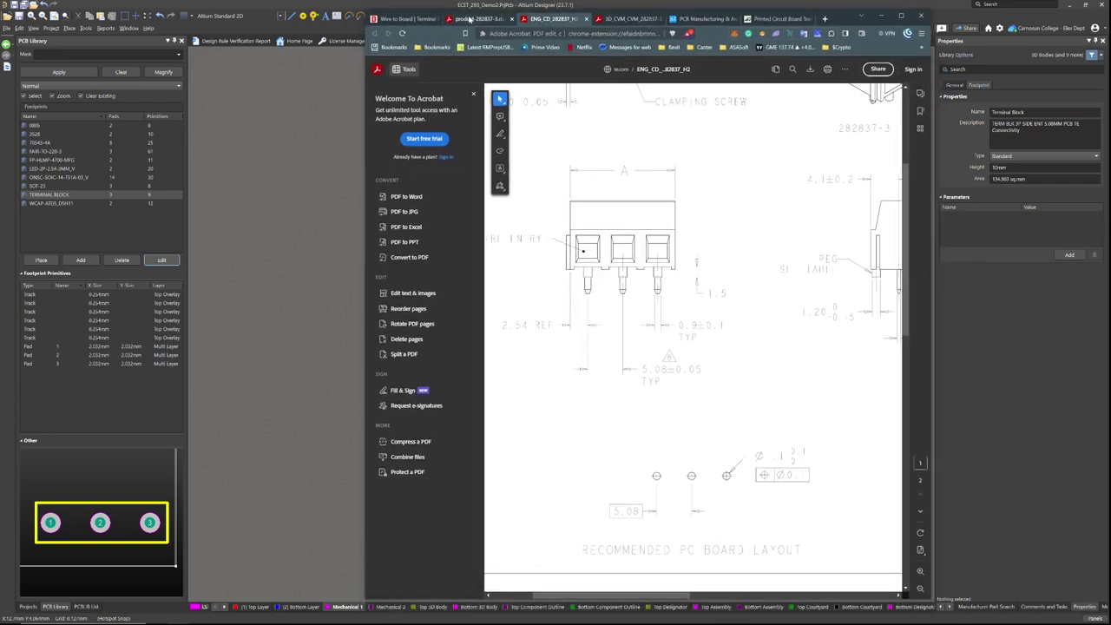
pyautogui.click(476, 19)
pyautogui.scroll(-10, 725, 357)
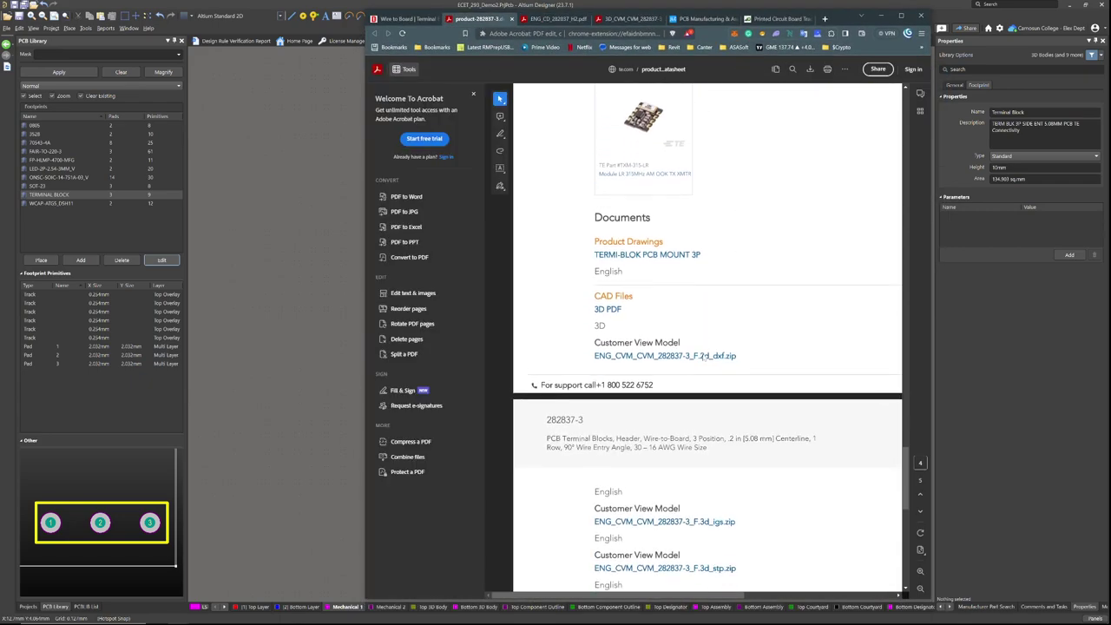
pyautogui.scroll(-1, 738, 338)
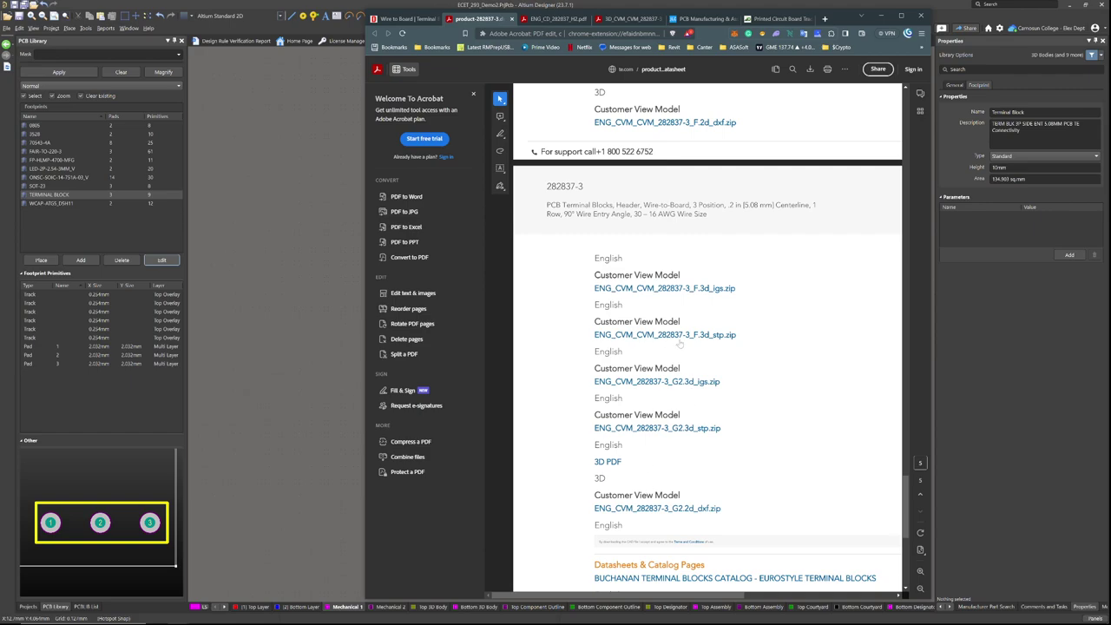
pyautogui.scroll(10, 776, 363)
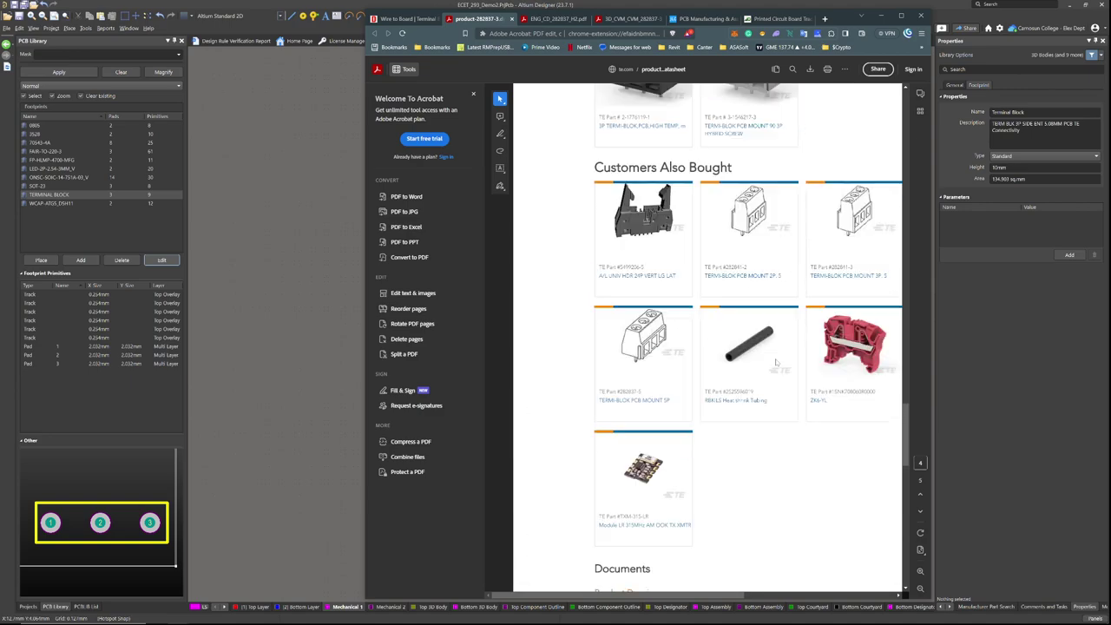
pyautogui.scroll(5, 790, 354)
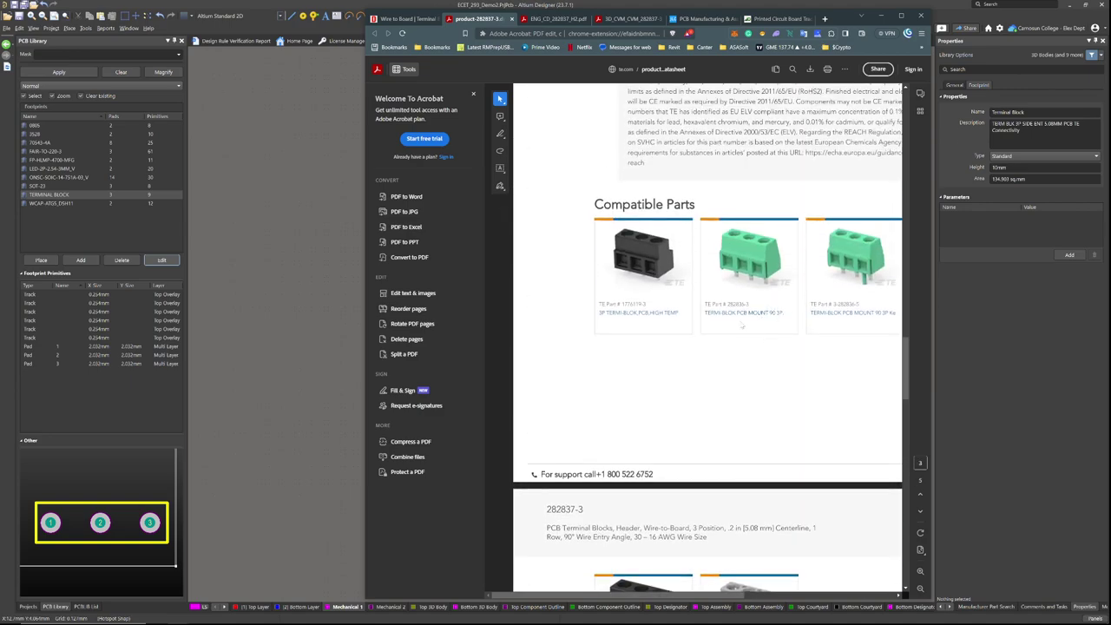
pyautogui.scroll(4, 791, 401)
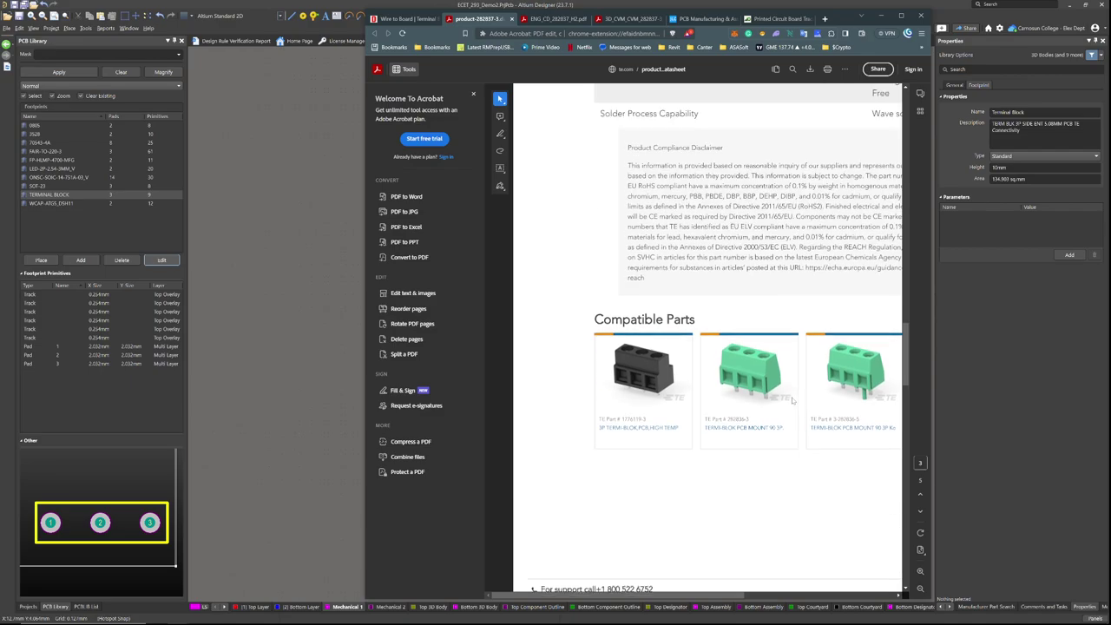
pyautogui.scroll(-12, 763, 382)
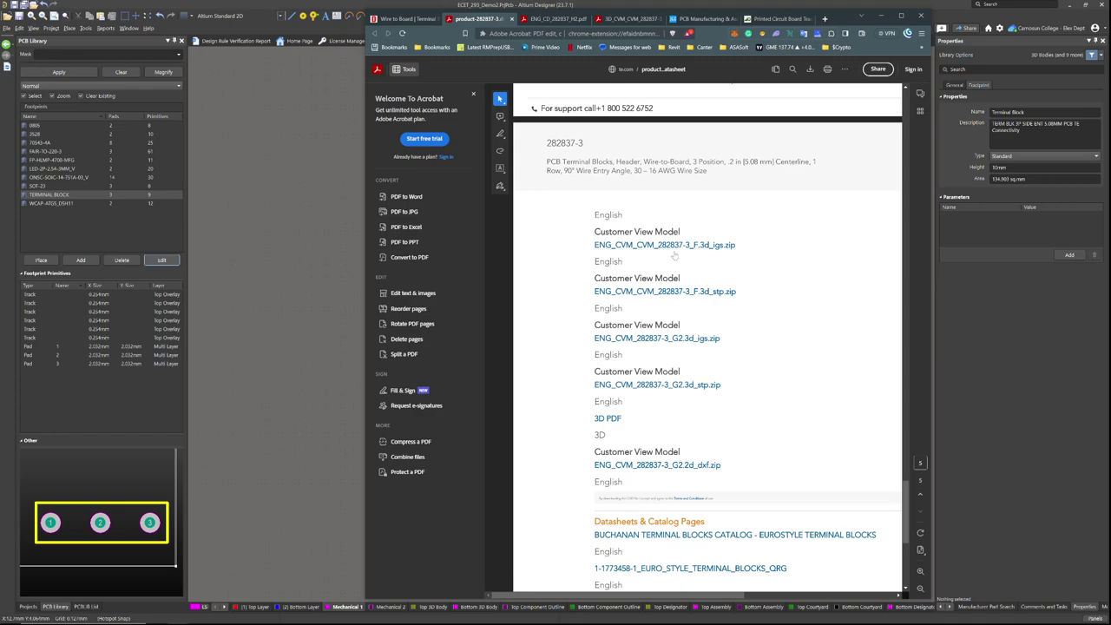
# Save ENG_CVM_CVM_282837-3_F.3d_stp.zip to Downloads and return to Altium's footprint.
pyautogui.click(678, 295)
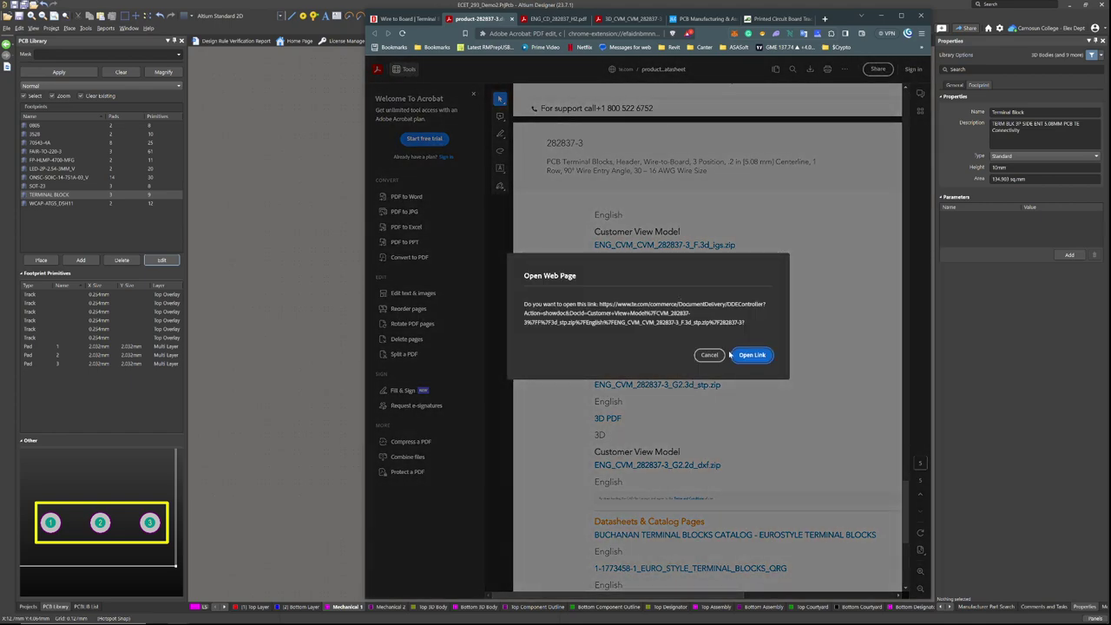
pyautogui.click(752, 358)
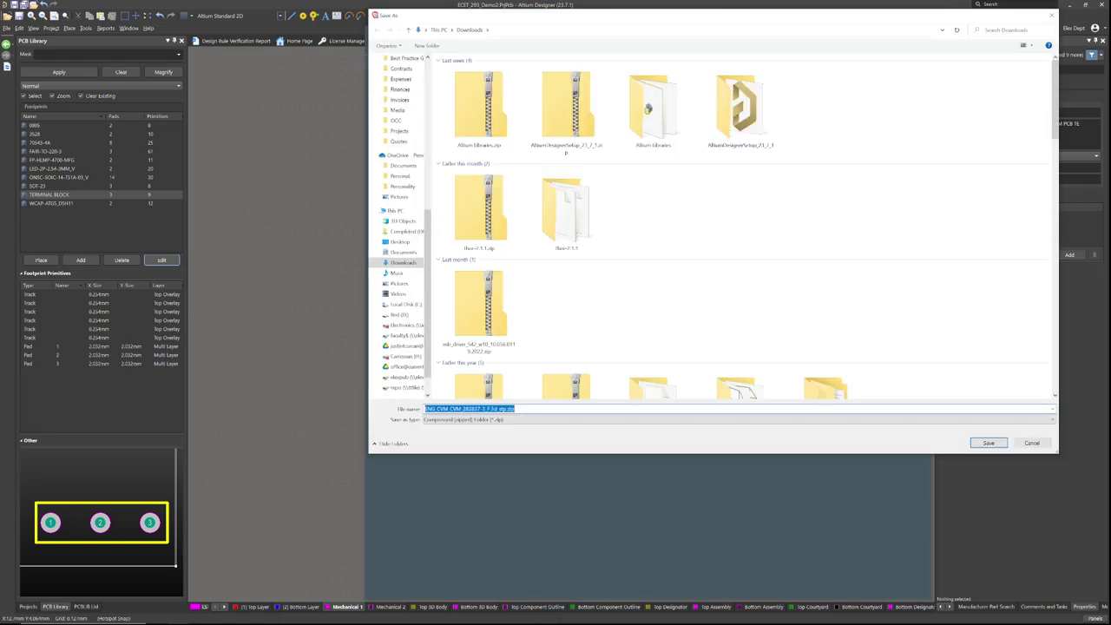
pyautogui.click(984, 444)
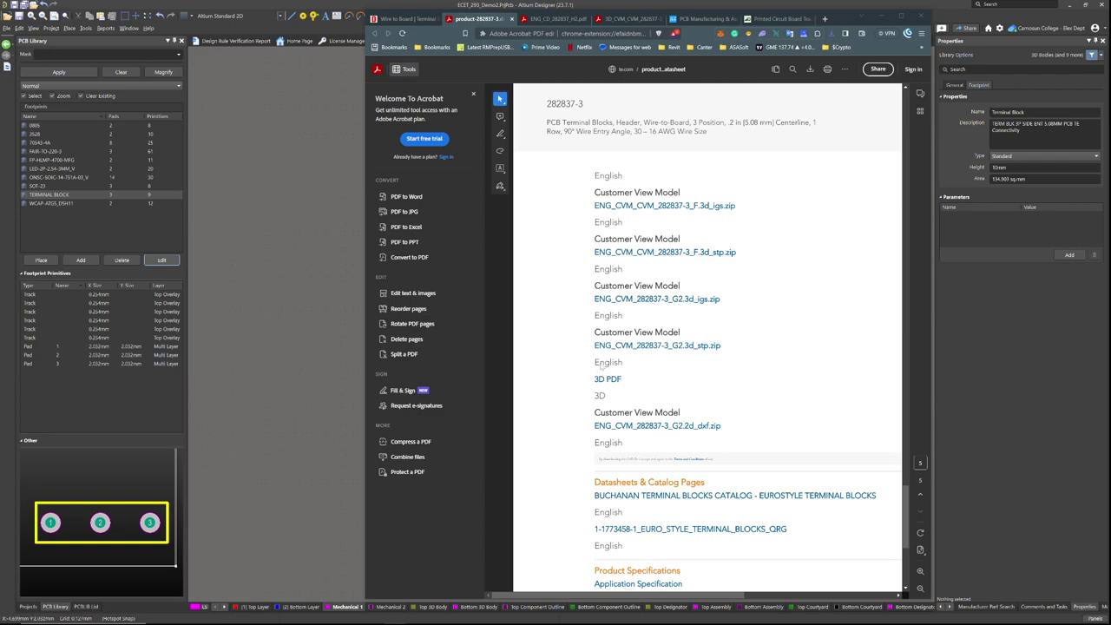
pyautogui.click(322, 316)
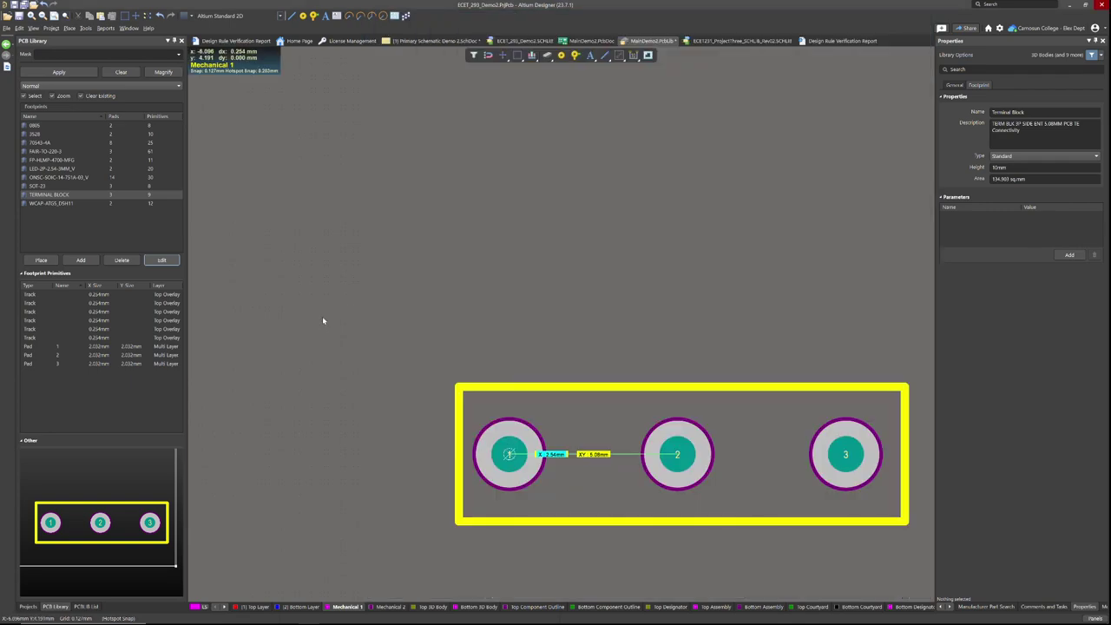
# Start placing a 3D body and load the 282837-3 .stp file from Downloads.
pyautogui.click(66, 30)
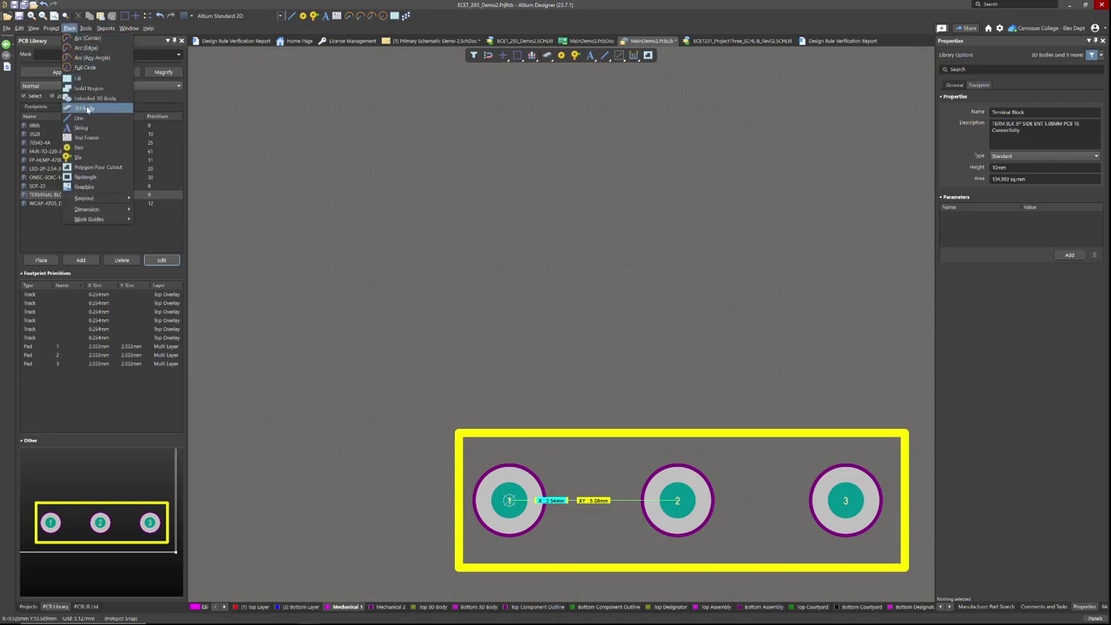
pyautogui.click(87, 109)
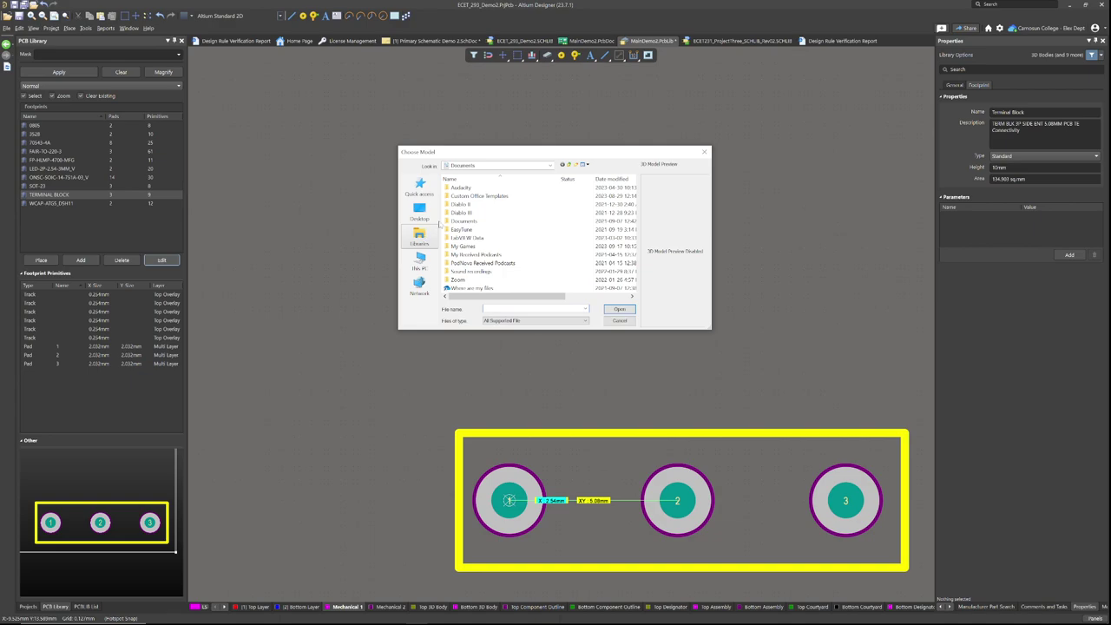
pyautogui.click(549, 165)
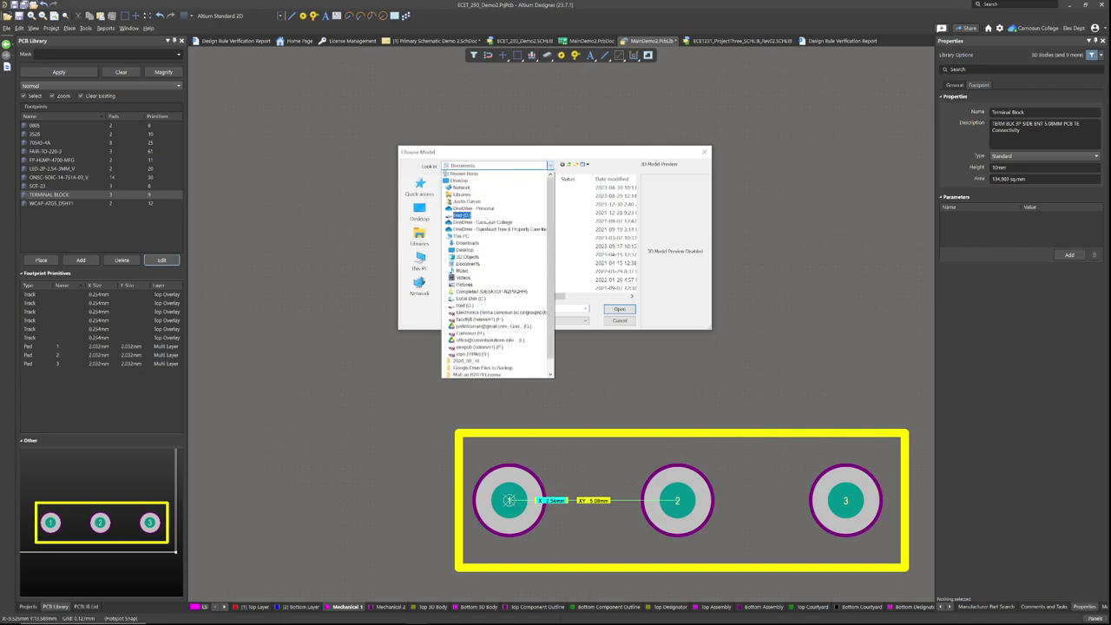
pyautogui.click(420, 185)
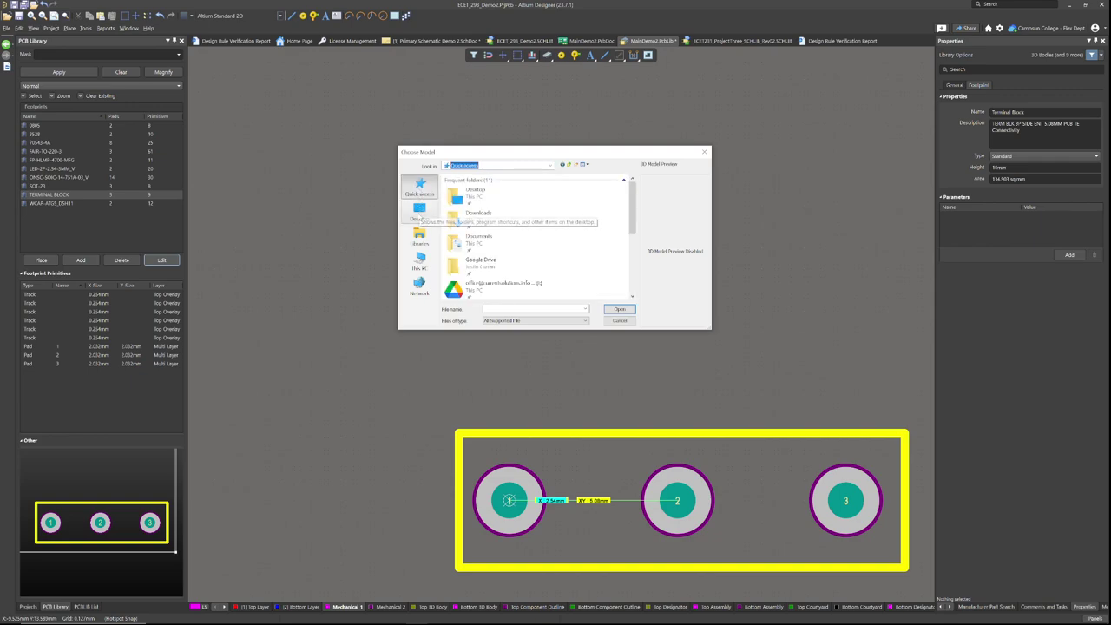
pyautogui.doubleClick(502, 221)
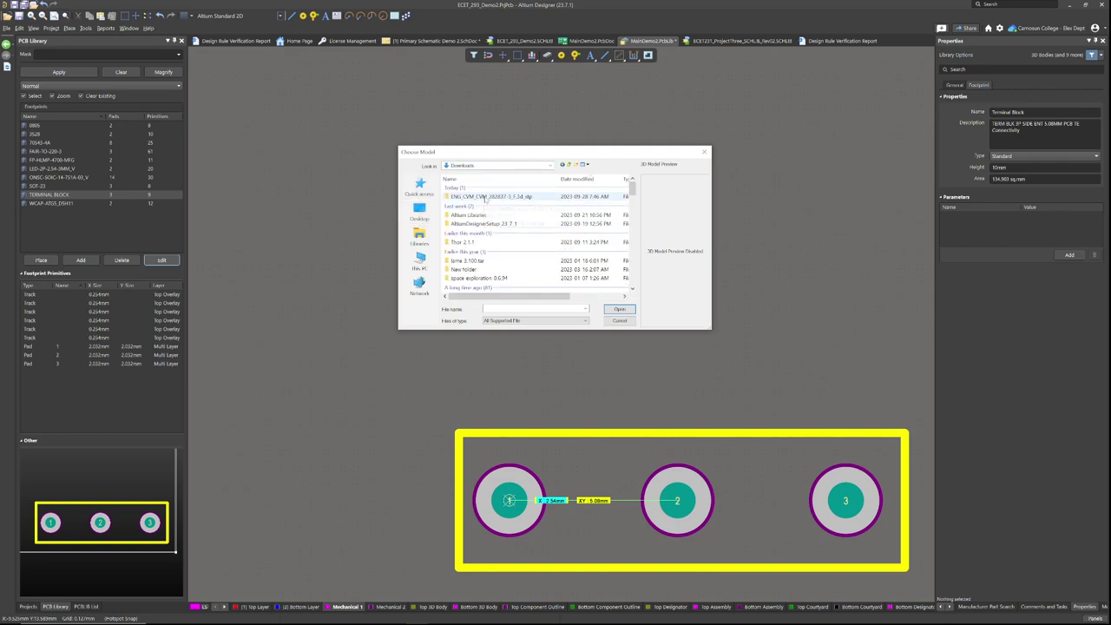
pyautogui.doubleClick(485, 199)
pyautogui.click(482, 189)
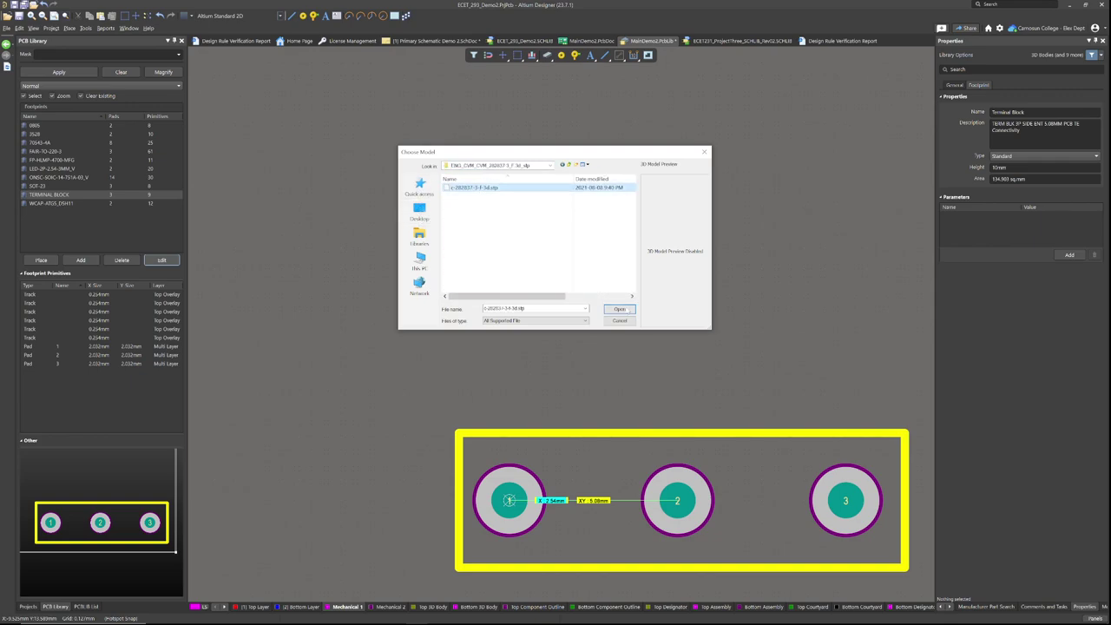
pyautogui.click(618, 309)
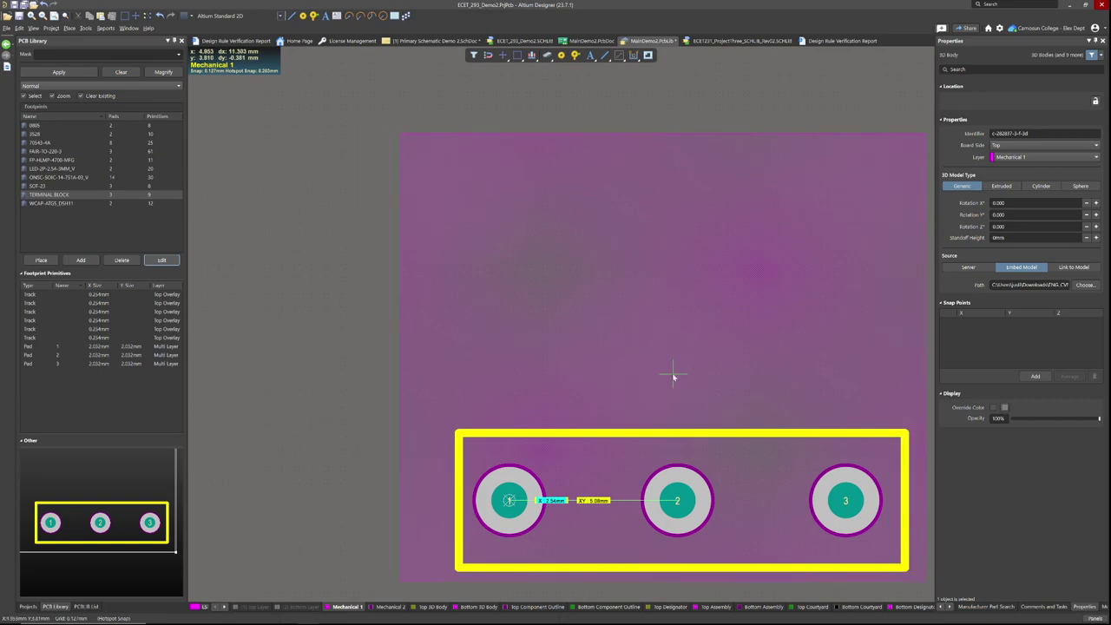
# Drop the 3D body onto the footprint over the three pads.
pyautogui.click(678, 502)
pyautogui.scroll(-3, 683, 498)
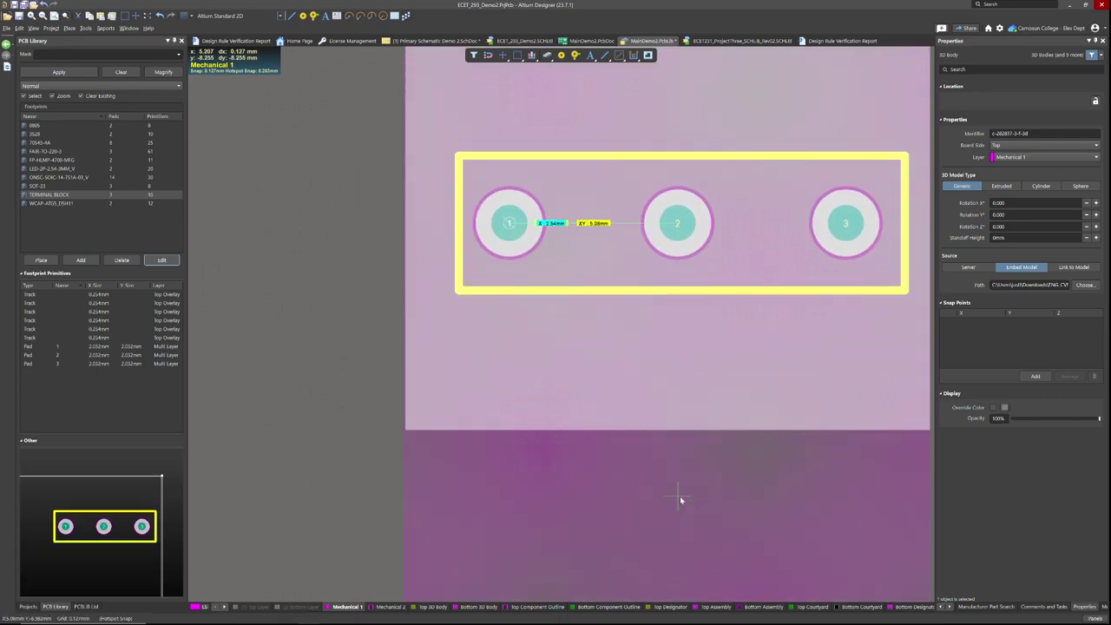
pyautogui.scroll(1, 706, 441)
pyautogui.press('Escape')
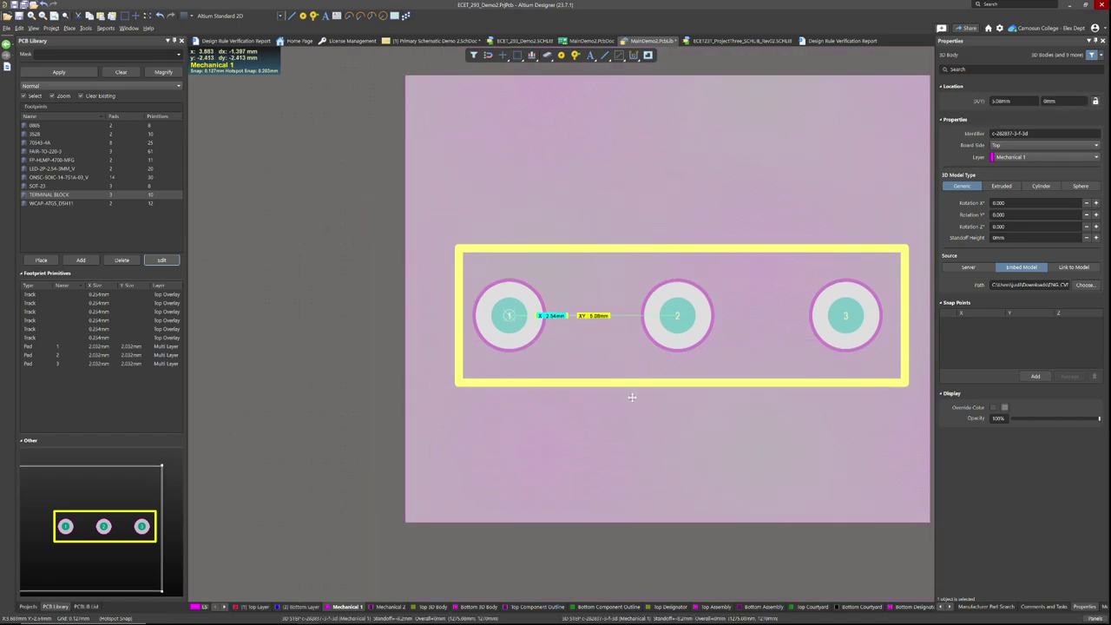
# Set the 3D body's Y rotation to 90 and check its orientation in 3D.
pyautogui.press('3')
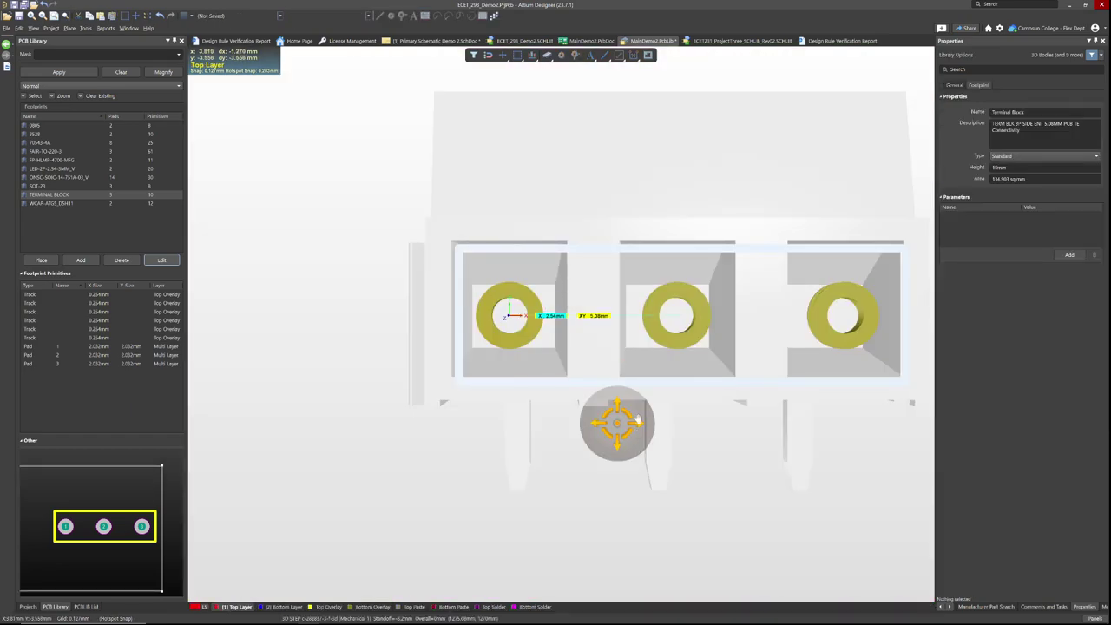
pyautogui.keyDown('shift'); pyautogui.moveTo(618, 423); pyautogui.dragTo(640, 191, button='right'); pyautogui.keyUp('shift')
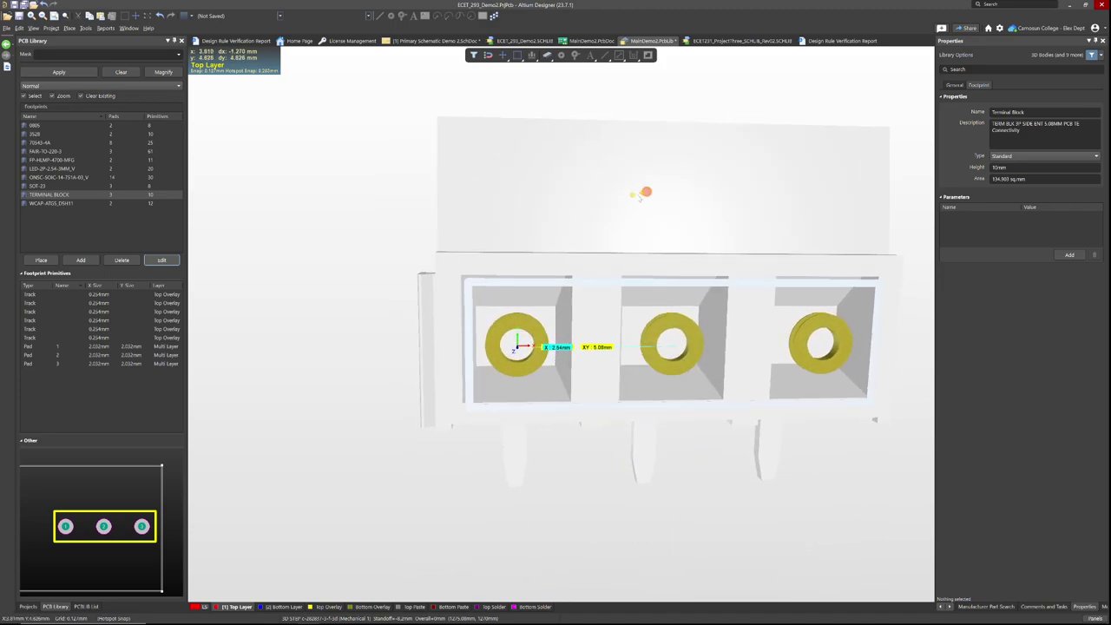
pyautogui.click(634, 202)
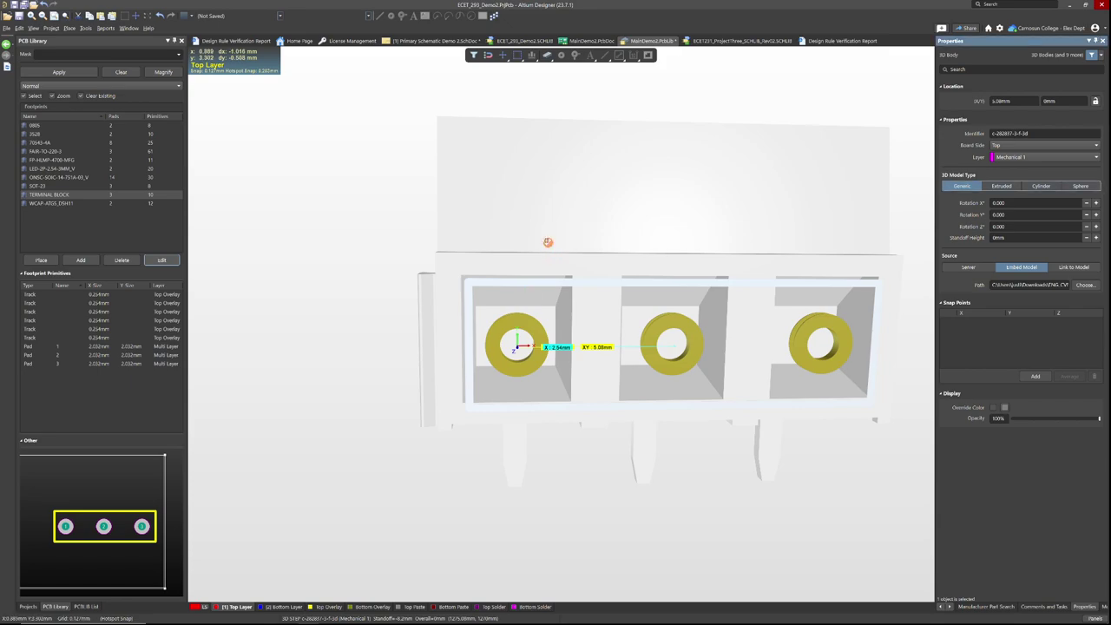
pyautogui.press('2')
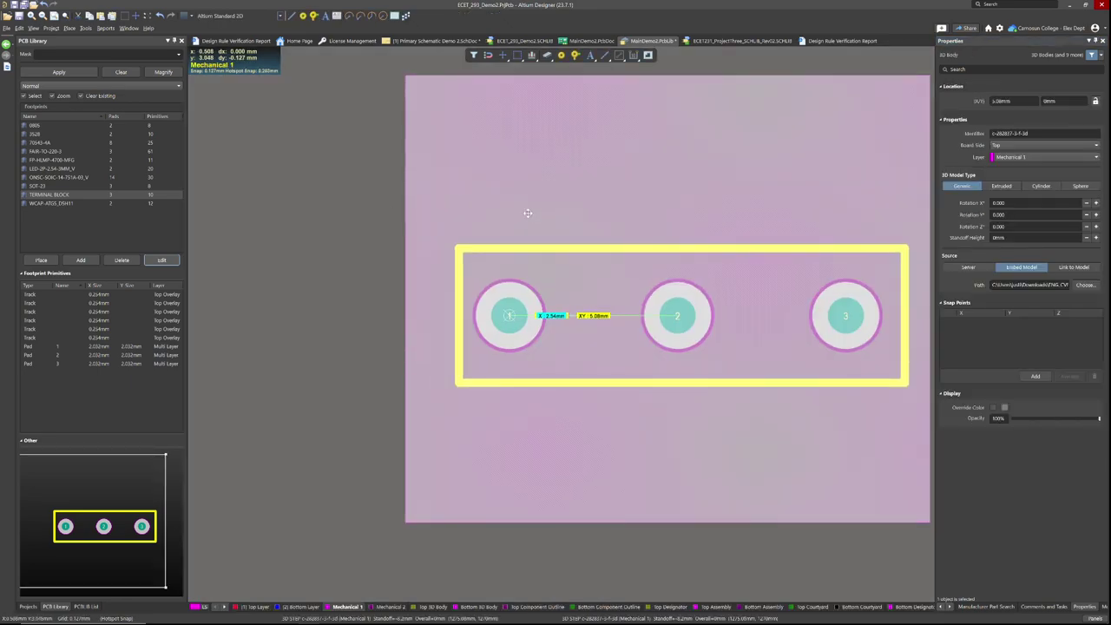
pyautogui.click(971, 216)
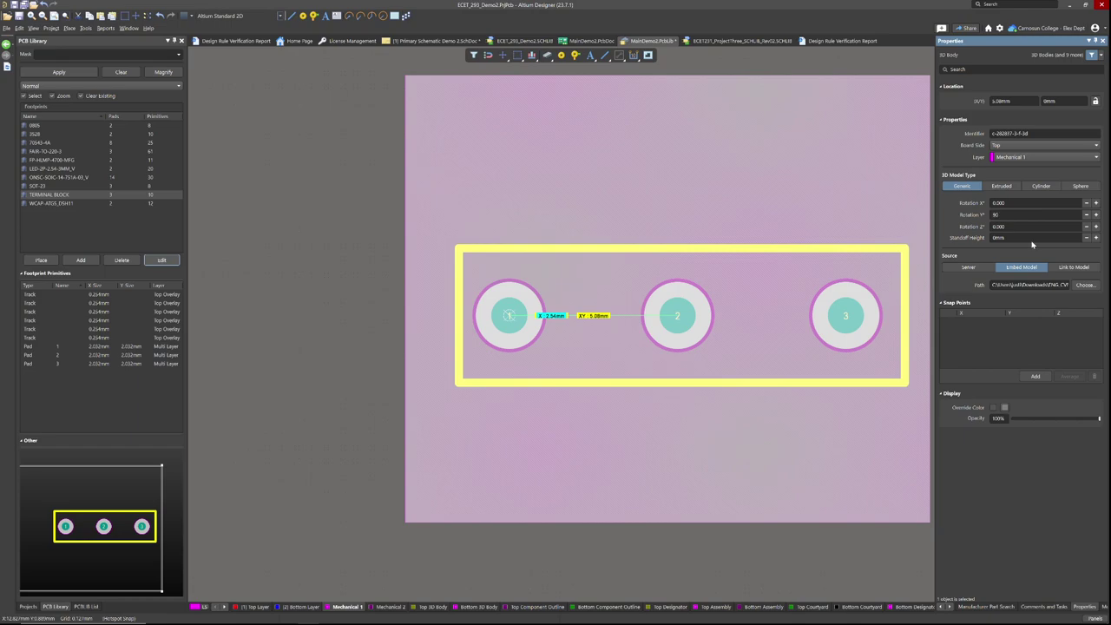
pyautogui.write('90')
pyautogui.press('Return')
pyautogui.click(527, 186)
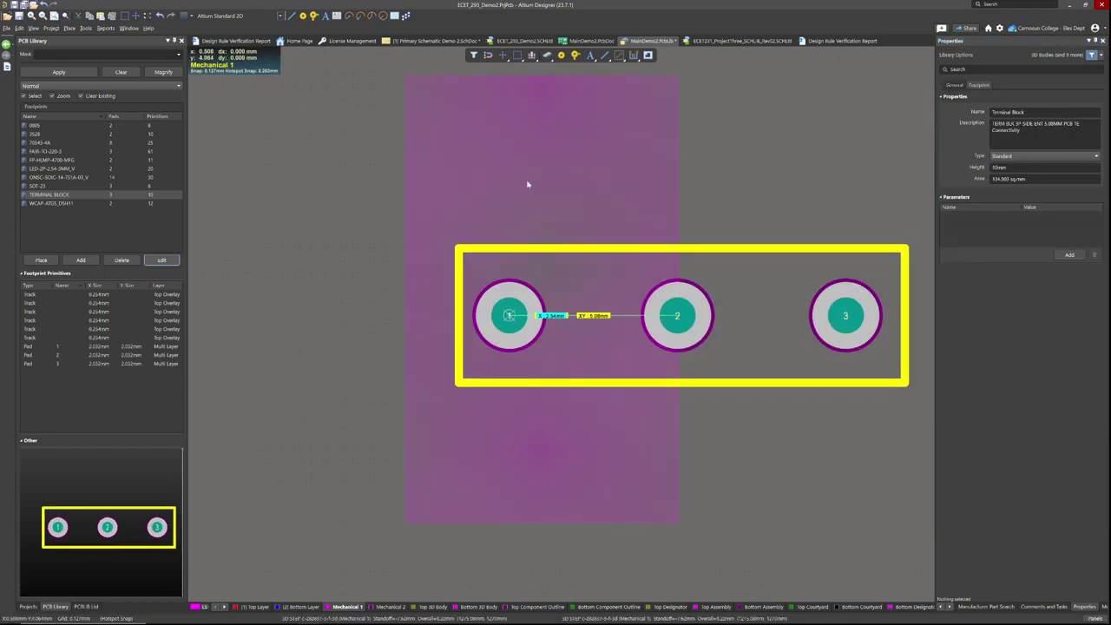
pyautogui.press('3')
pyautogui.moveTo(599, 303)
pyautogui.keyDown('shift'); pyautogui.mouseDown(button='right')
pyautogui.moveTo(616, 319)
pyautogui.moveTo(654, 267)
pyautogui.mouseUp(button='right'); pyautogui.keyUp('shift')
pyautogui.press('0')
# Set the body's Z rotation to 0 and X rotation to 90, then drag it onto the pads.
pyautogui.click(583, 313)
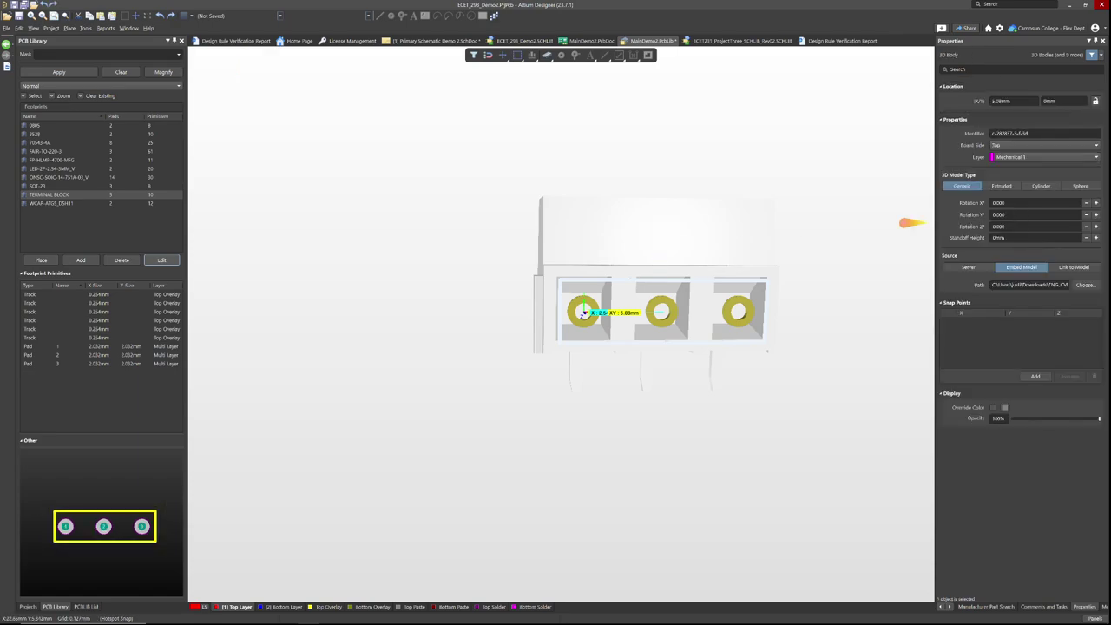
pyautogui.click(999, 226)
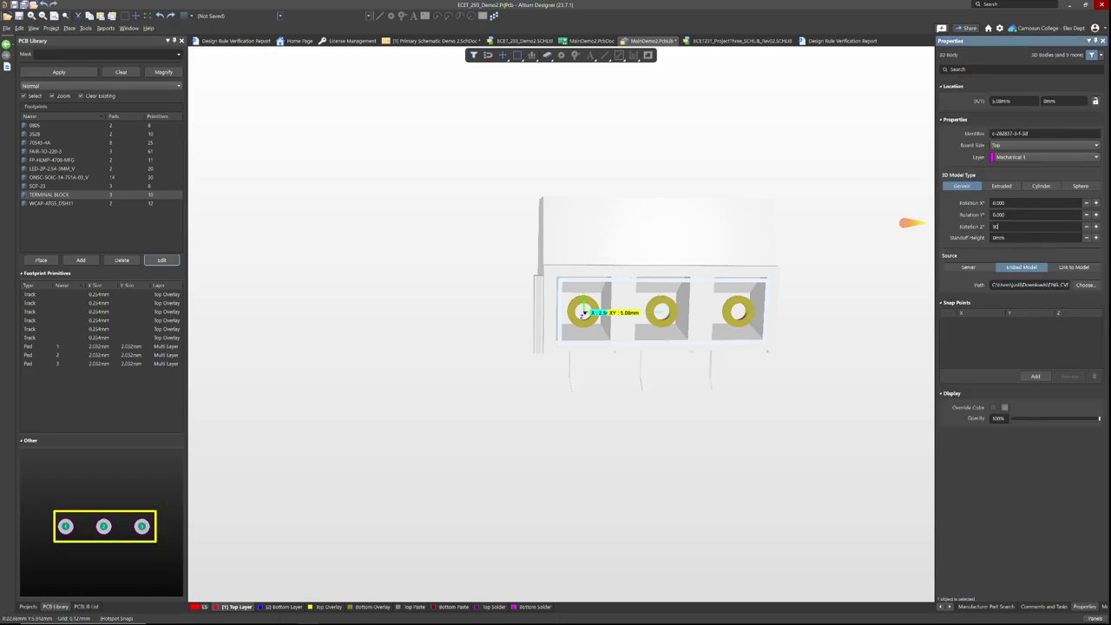
pyautogui.press('Return')
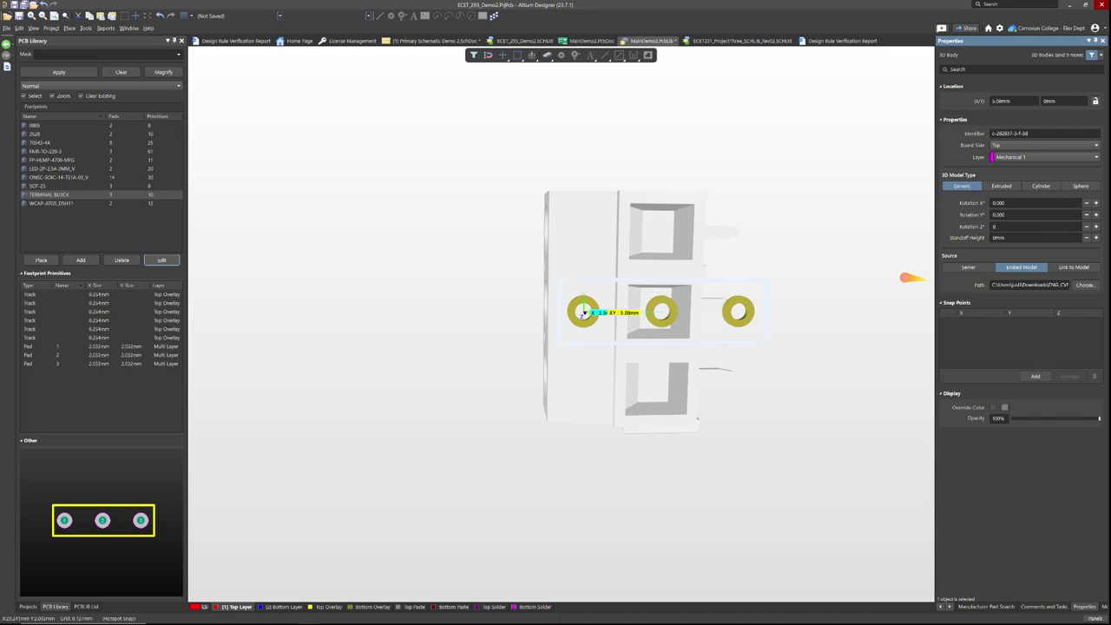
pyautogui.press('Return')
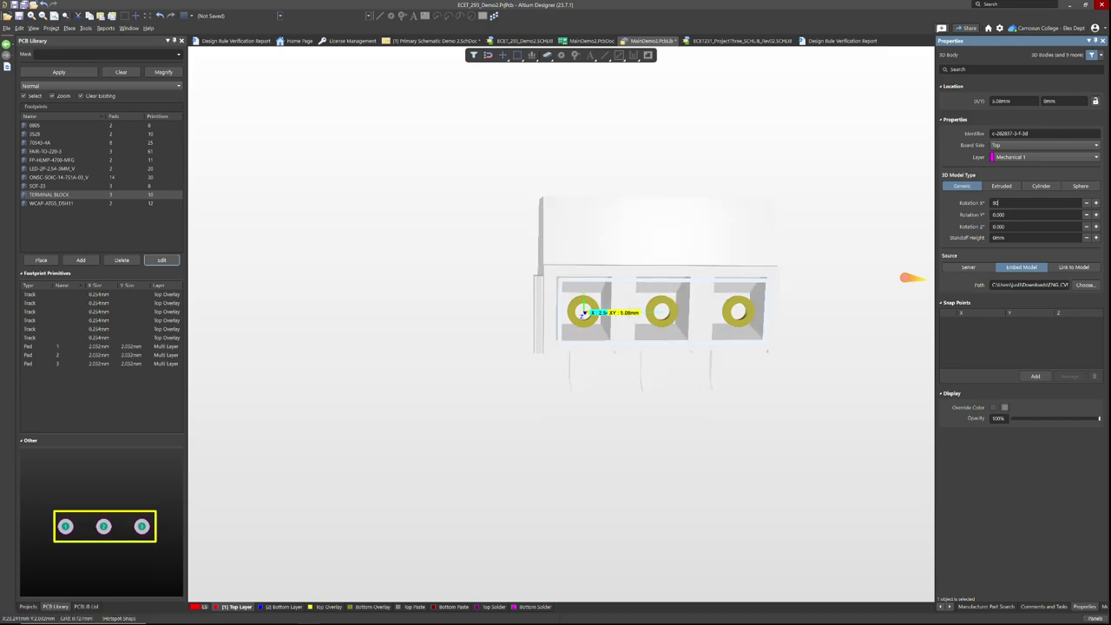
pyautogui.write('90')
pyautogui.press('Return')
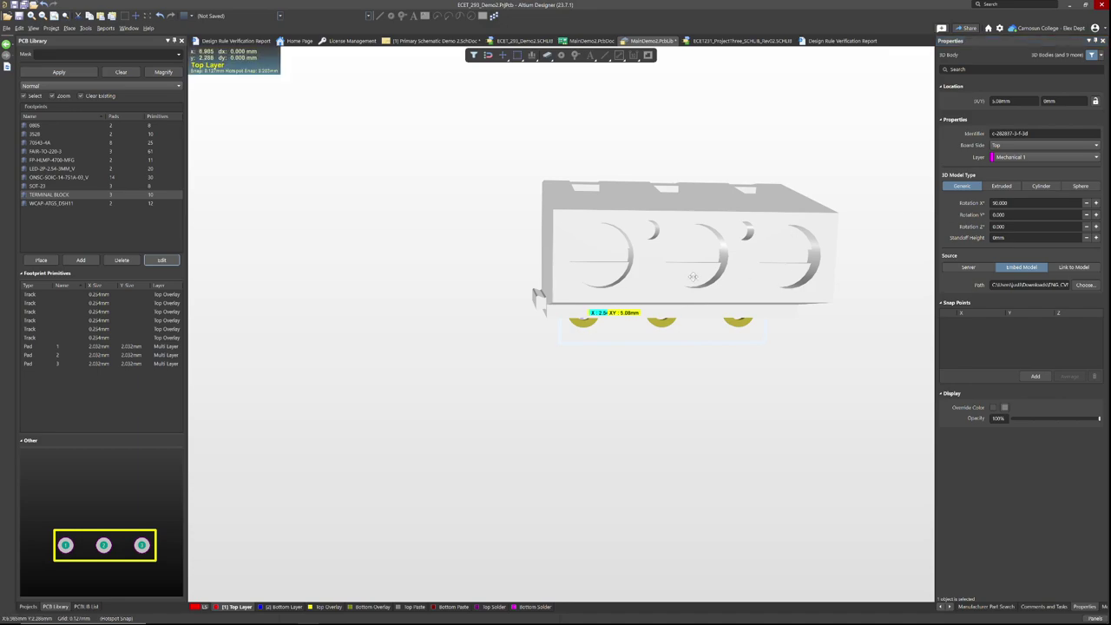
pyautogui.moveTo(692, 276); pyautogui.dragTo(674, 379)
pyautogui.keyDown('shift'); pyautogui.moveTo(703, 426); pyautogui.dragTo(781, 438, button='right'); pyautogui.keyUp('shift')
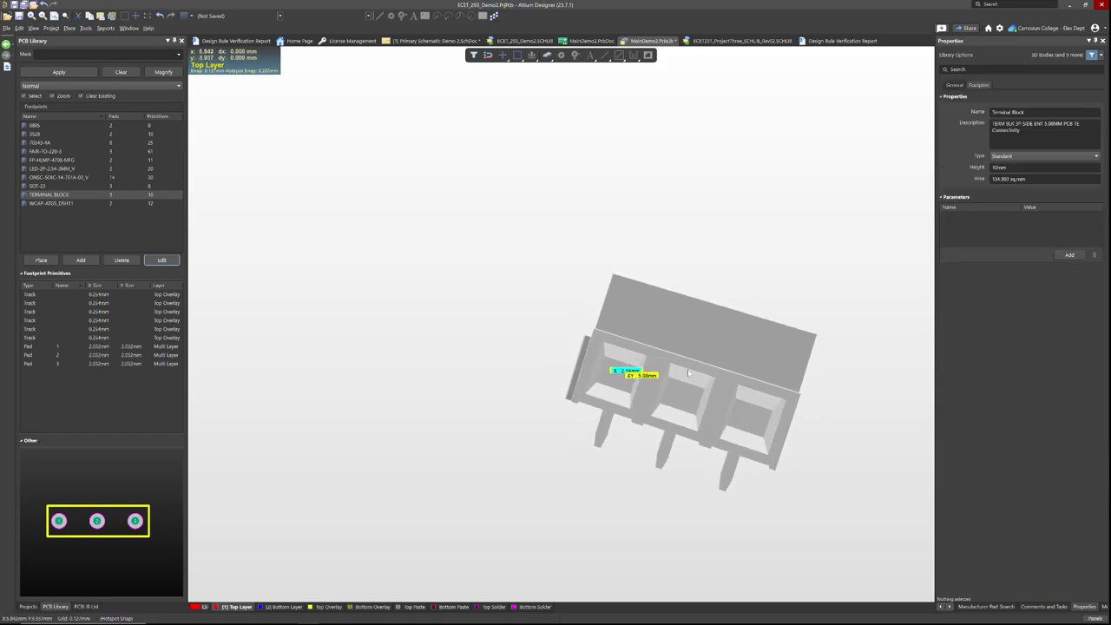
# Adjust the 3D body's standoff height with the spin buttons.
pyautogui.click(999, 237)
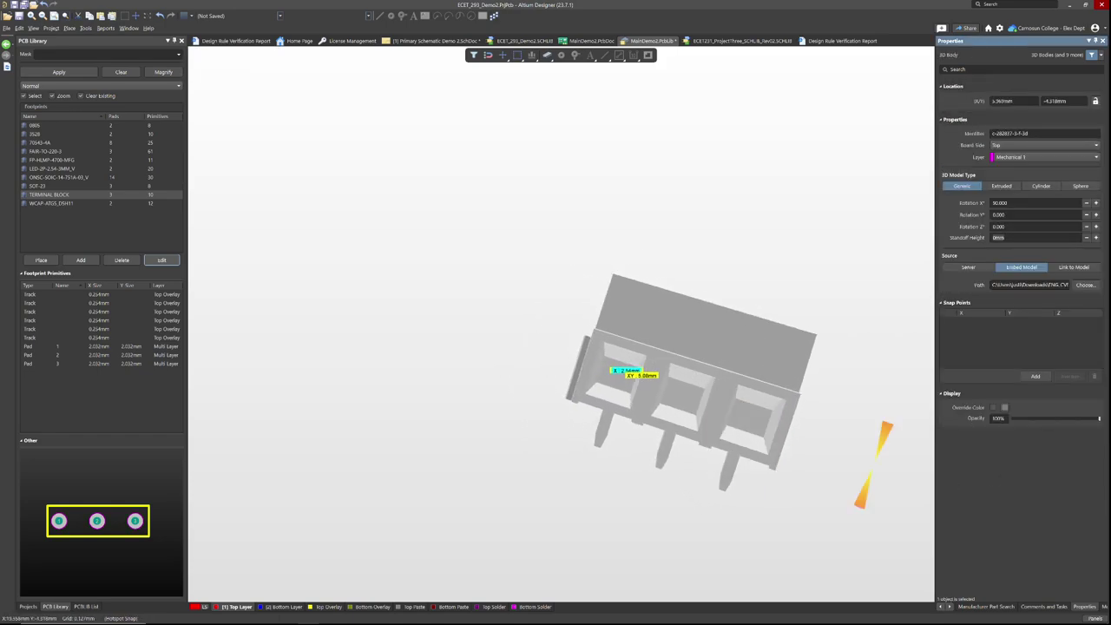
pyautogui.click(1096, 239)
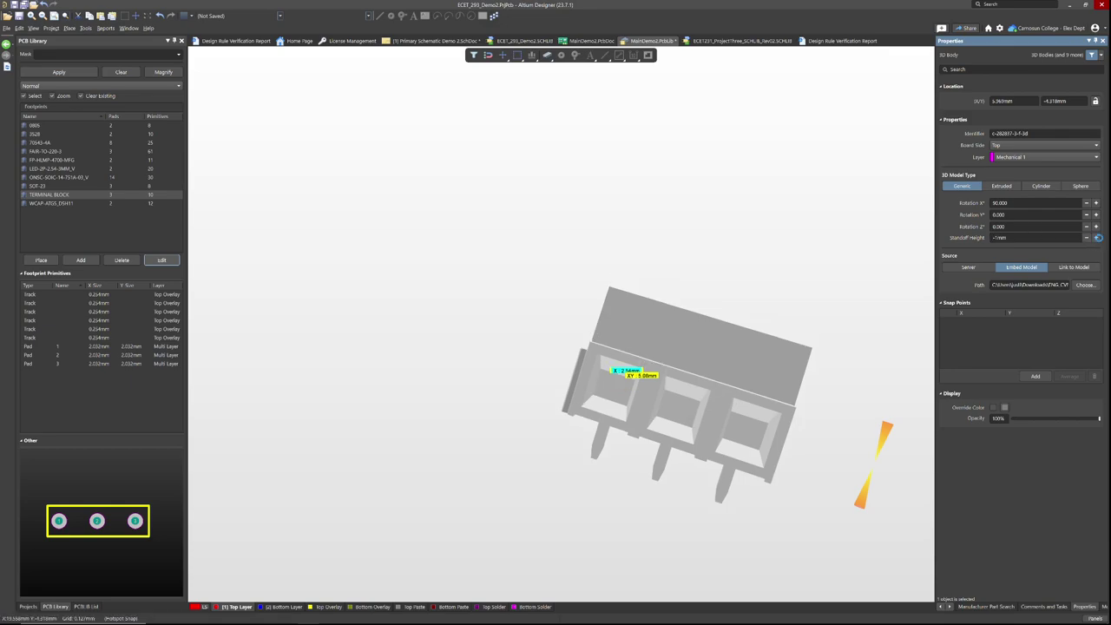
pyautogui.click(1097, 237)
pyautogui.click(1096, 237)
pyautogui.click(1097, 238)
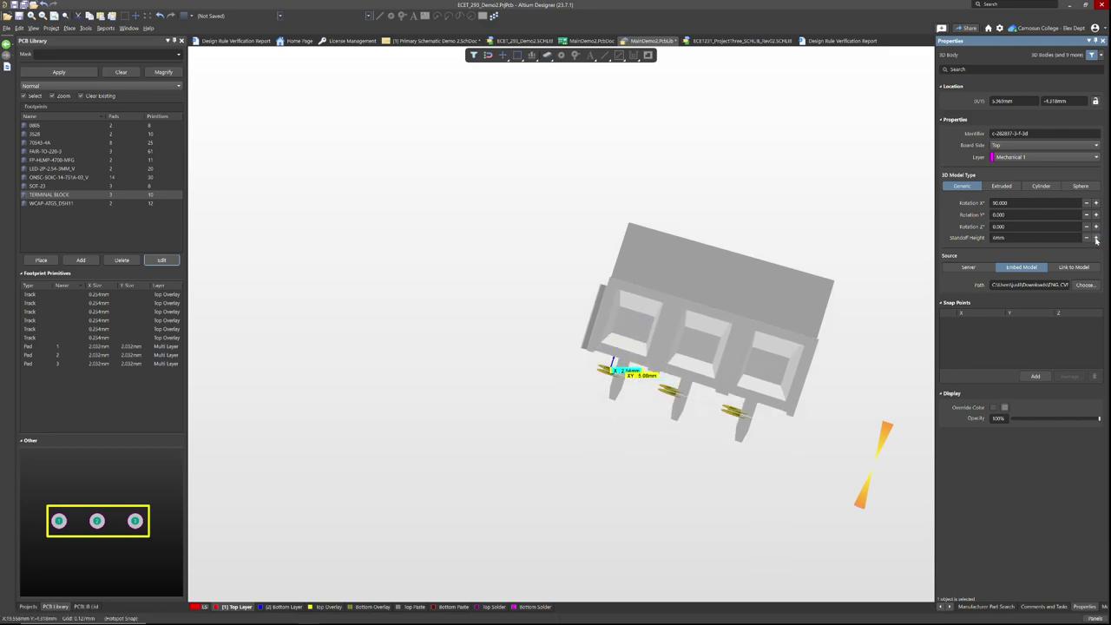
pyautogui.click(1088, 239)
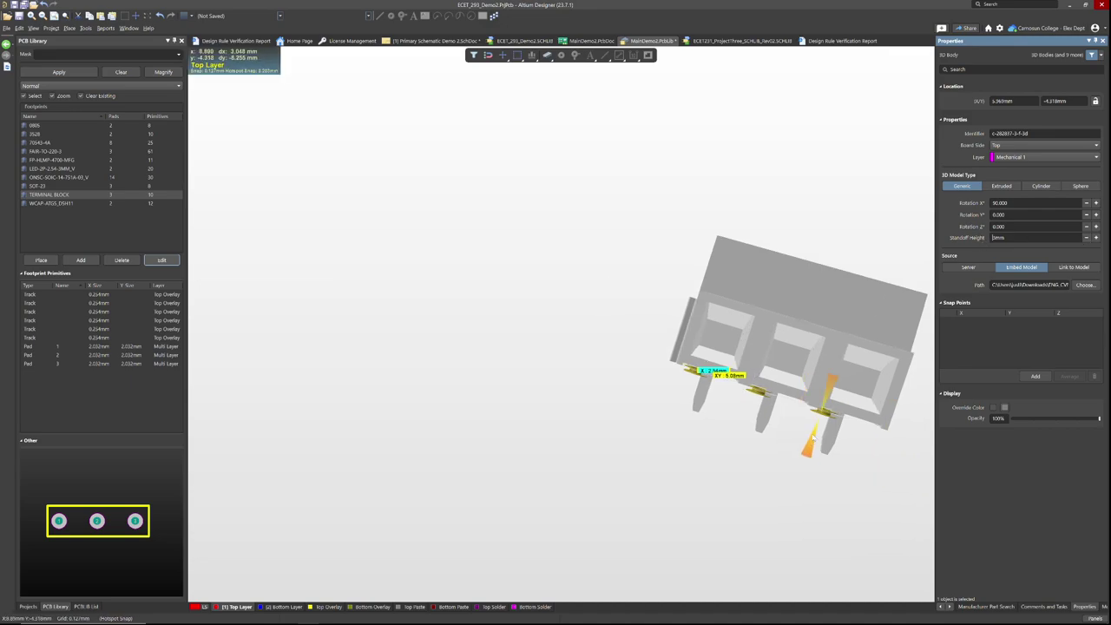
# Set the body's X location to 5.08mm and inspect the pins from above and below.
pyautogui.moveTo(814, 437); pyautogui.dragTo(674, 437, button='right')
pyautogui.moveTo(752, 386); pyautogui.dragTo(752, 361, button='right')
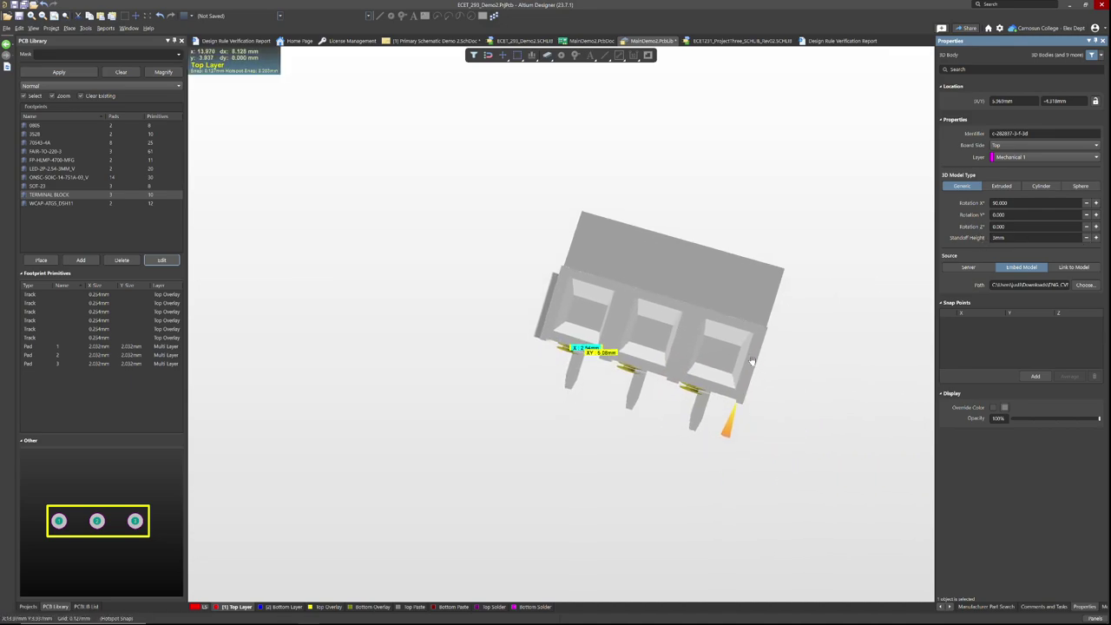
pyautogui.keyDown('ctrl'); pyautogui.scroll(5, 721, 391); pyautogui.keyUp('ctrl')
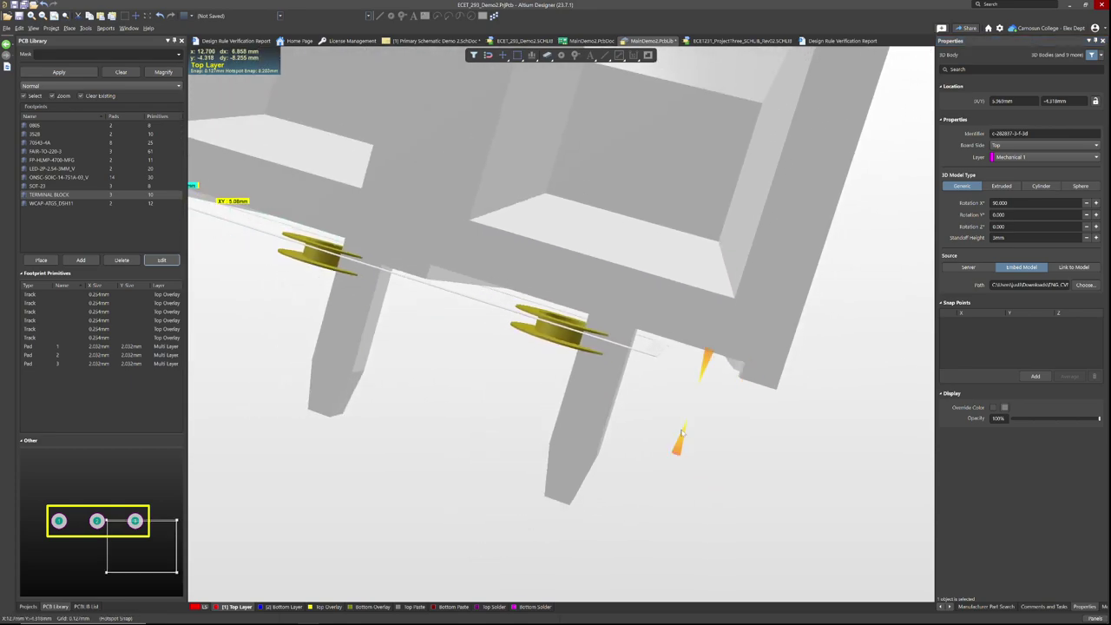
pyautogui.keyDown('shift'); pyautogui.moveTo(682, 432); pyautogui.dragTo(578, 439, button='right'); pyautogui.keyUp('shift')
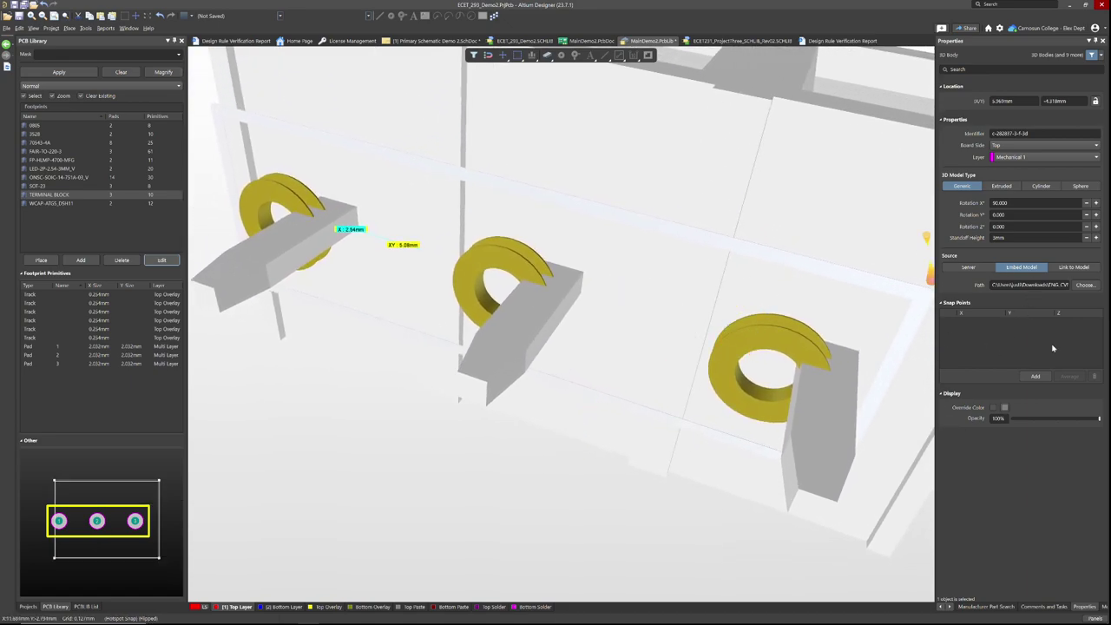
pyautogui.click(1019, 102)
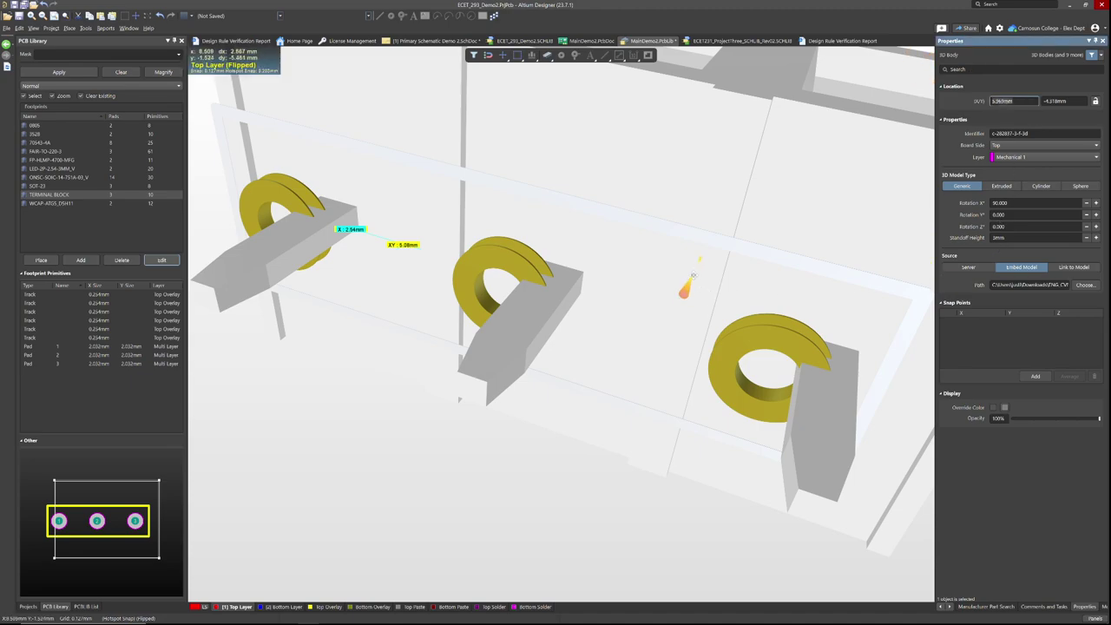
pyautogui.hotkey('shift', 's')
pyautogui.keyDown('shift'); pyautogui.moveTo(544, 68); pyautogui.dragTo(503, 67, button='right'); pyautogui.keyUp('shift')
pyautogui.hotkey('shift', 's')
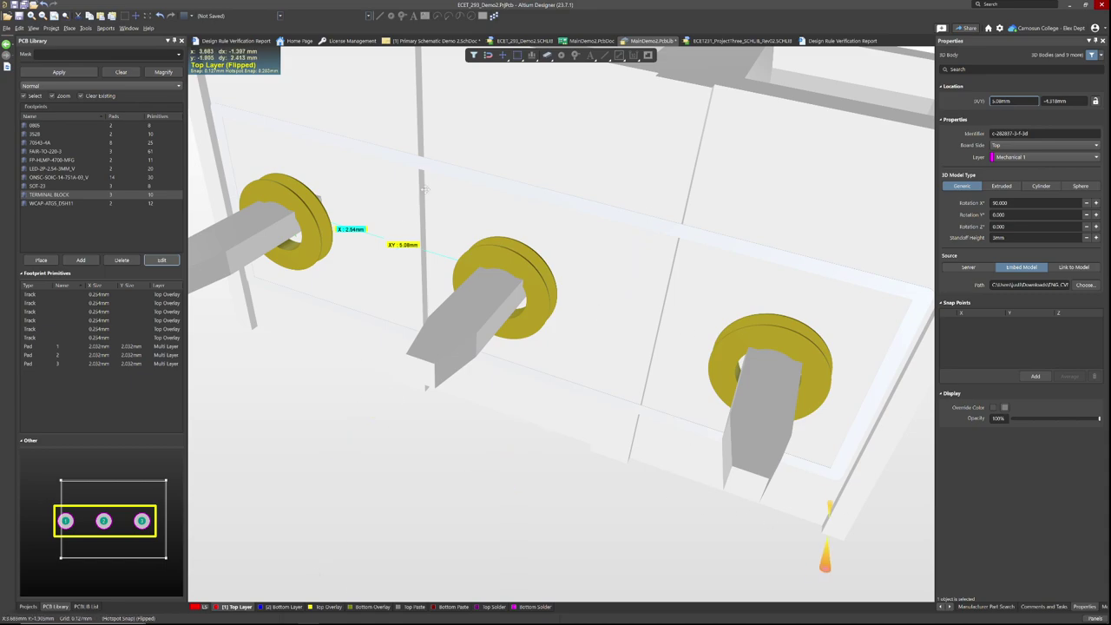
# Switch the Terminal Block footprint to 2D view and select its 3D body.
pyautogui.press('2')
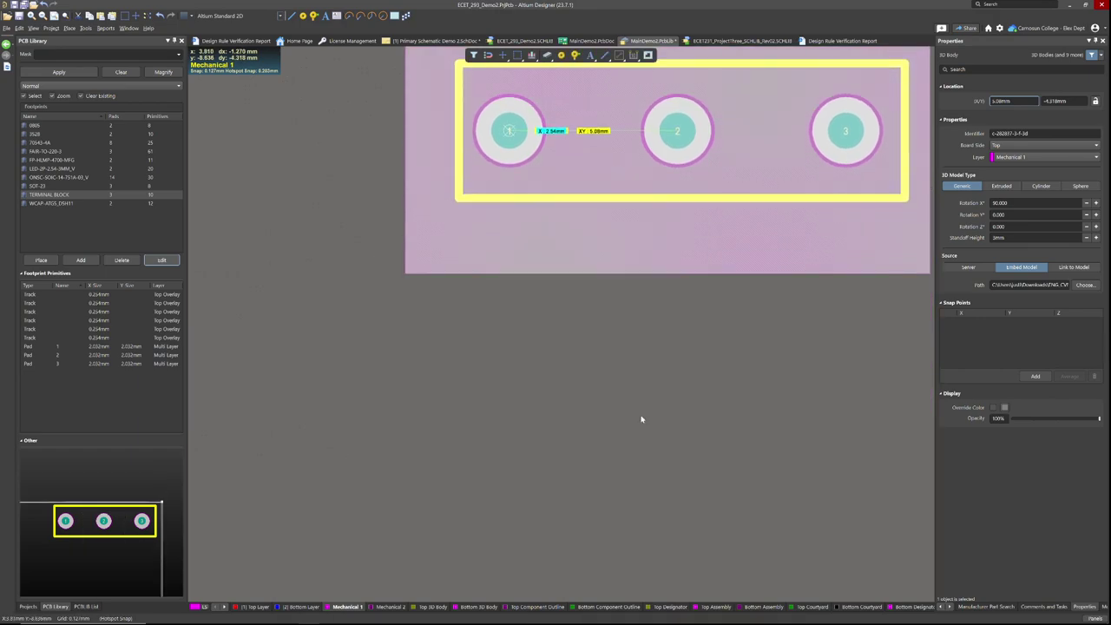
pyautogui.keyDown('ctrl'); pyautogui.scroll(-3, 641, 420); pyautogui.keyUp('ctrl')
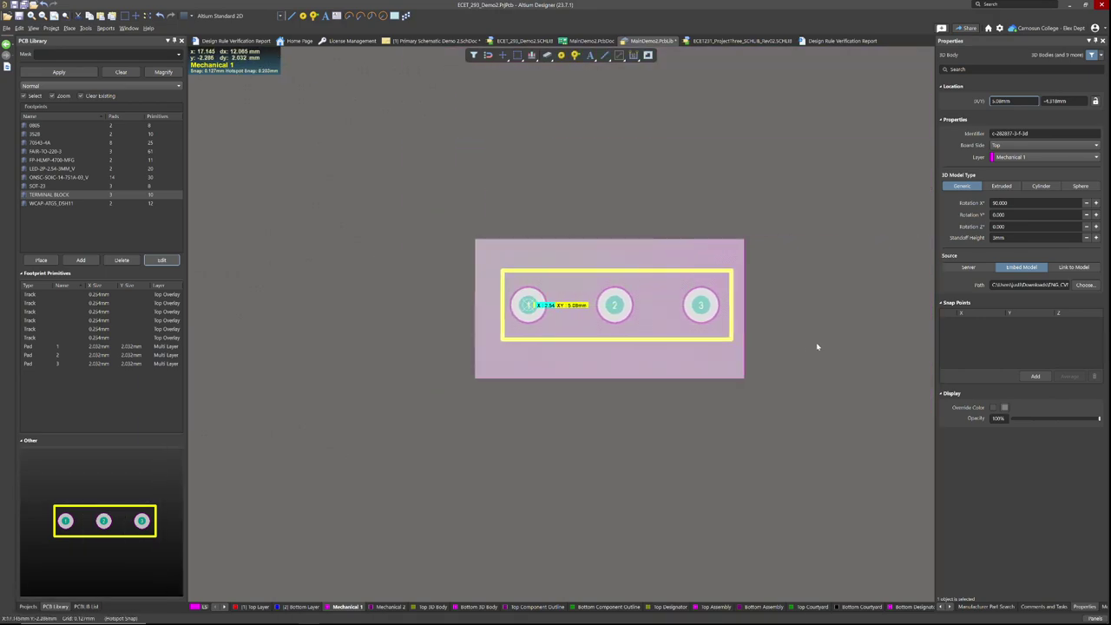
pyautogui.keyDown('ctrl'); pyautogui.scroll(4, 778, 345); pyautogui.keyUp('ctrl')
pyautogui.click(548, 347)
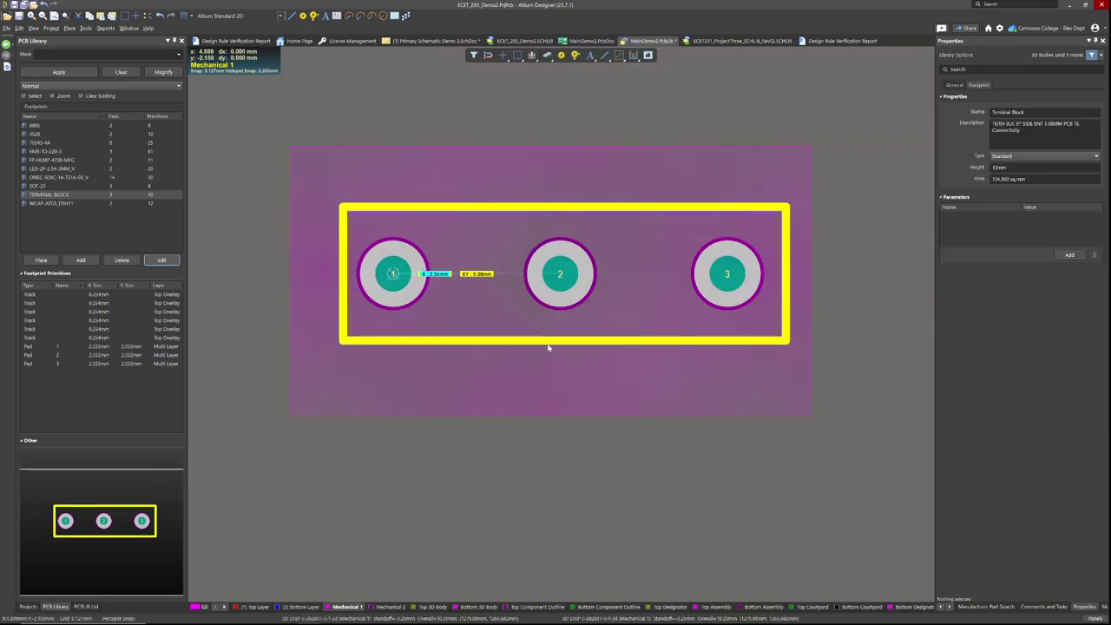
pyautogui.click(548, 347)
pyautogui.click(547, 348)
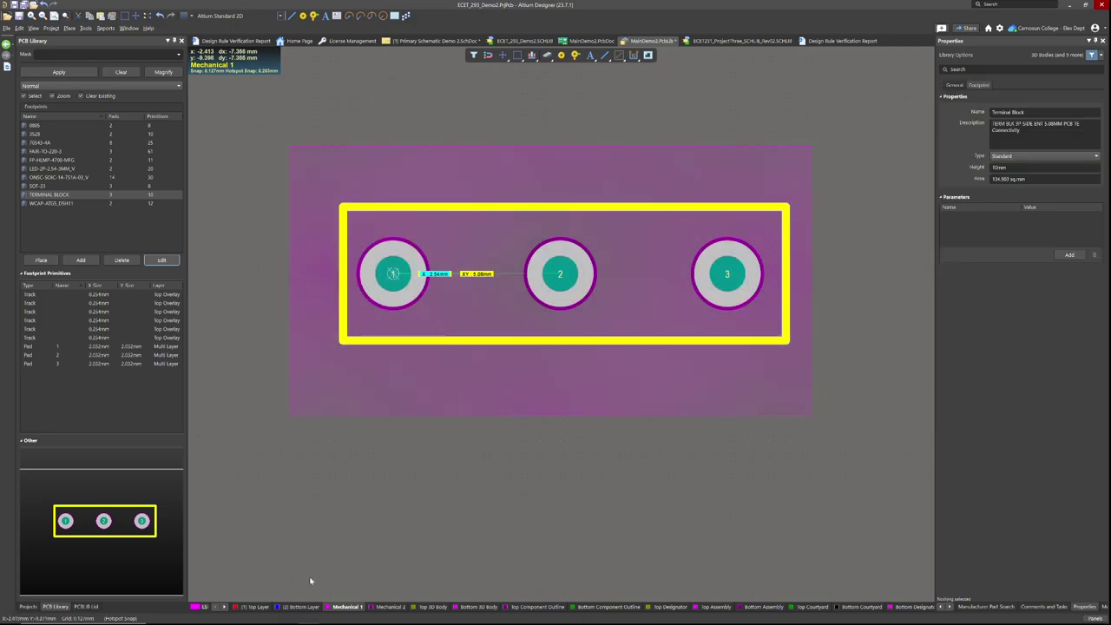
pyautogui.click(550, 342)
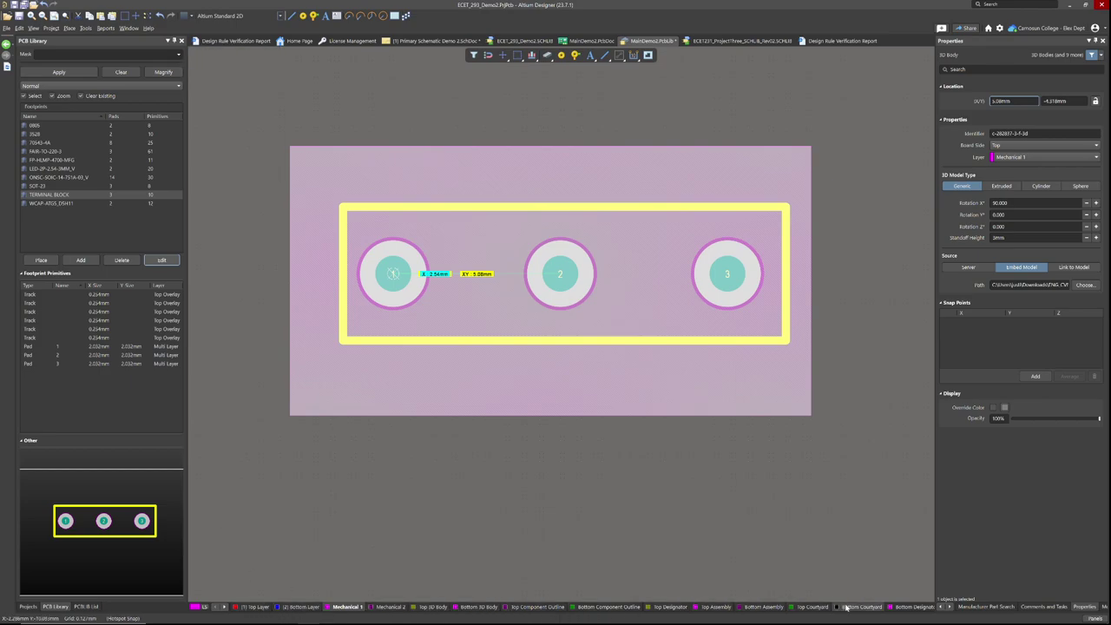
# Reveal the Top Overlay layer and make it the active layer.
pyautogui.click(948, 607)
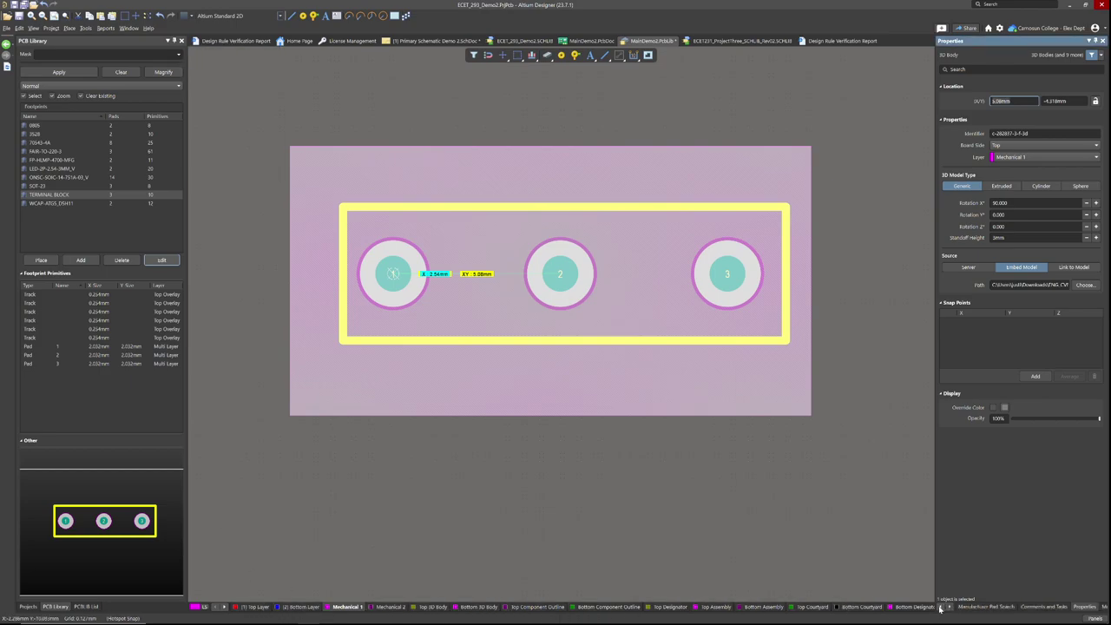
pyautogui.click(225, 607)
pyautogui.click(224, 608)
pyautogui.click(225, 607)
pyautogui.click(225, 608)
pyautogui.click(225, 607)
pyautogui.click(225, 608)
pyautogui.click(225, 608)
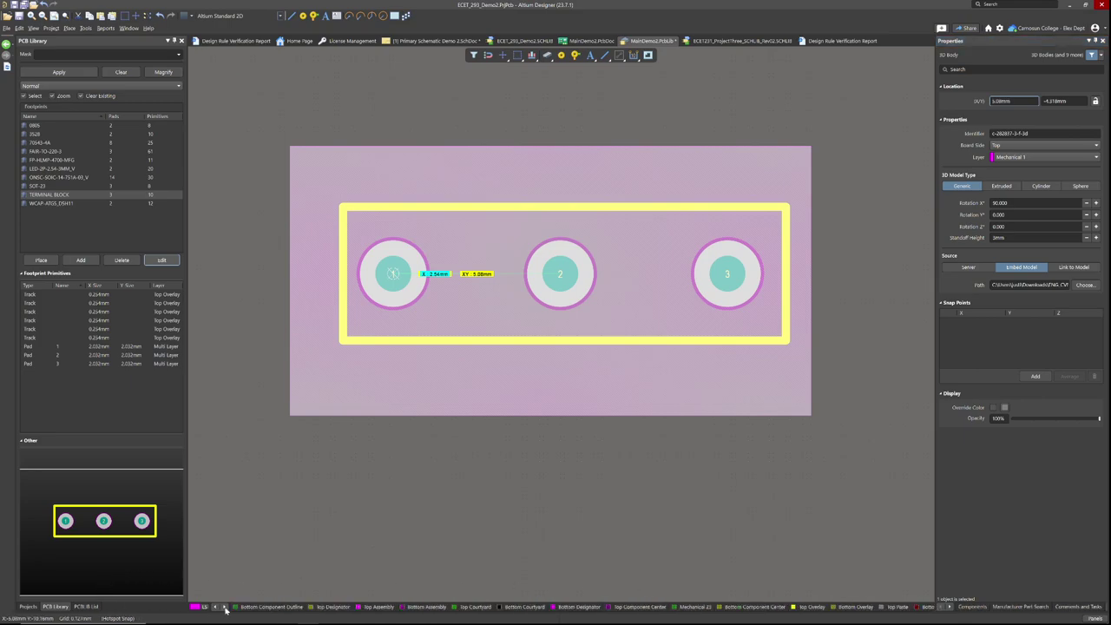
pyautogui.click(225, 607)
pyautogui.click(738, 607)
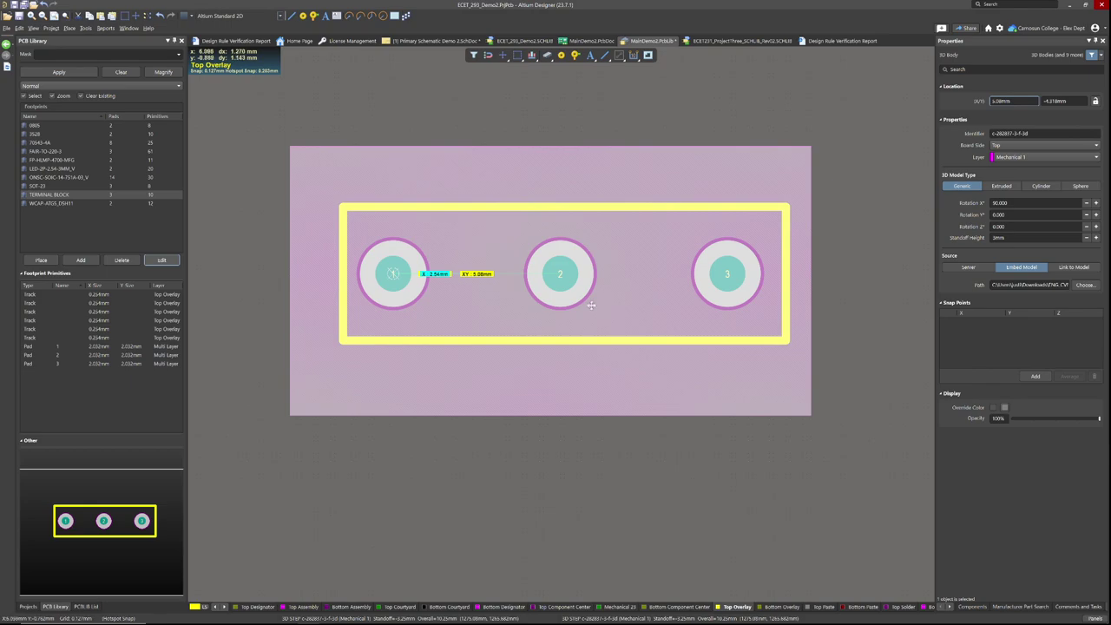
# Move the left, top and right silkscreen outline edges outward.
pyautogui.click(578, 340)
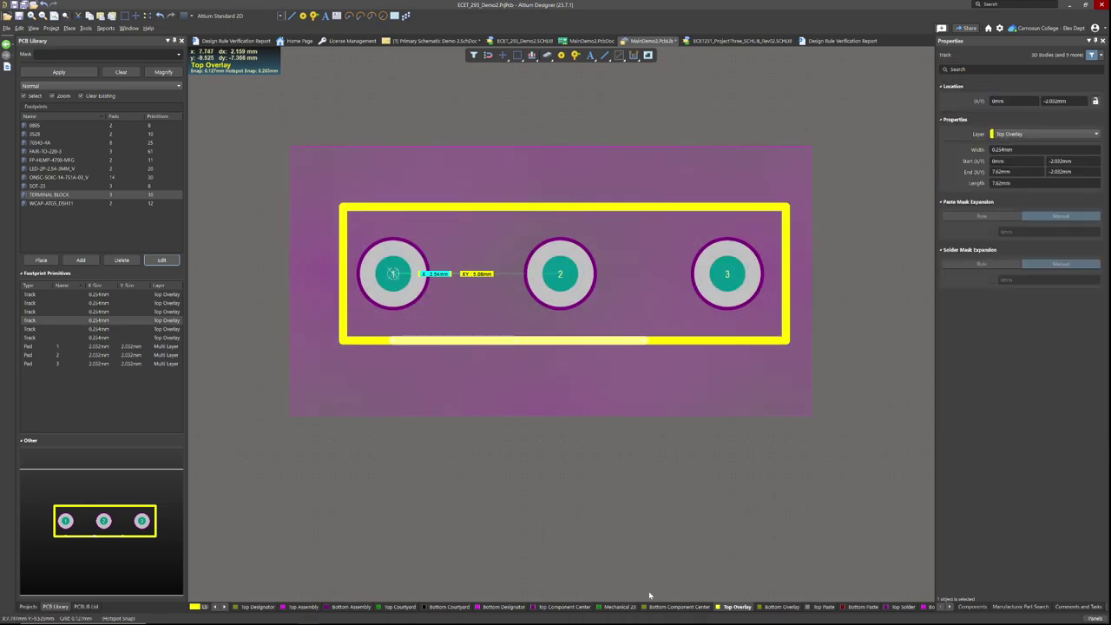
pyautogui.click(342, 300)
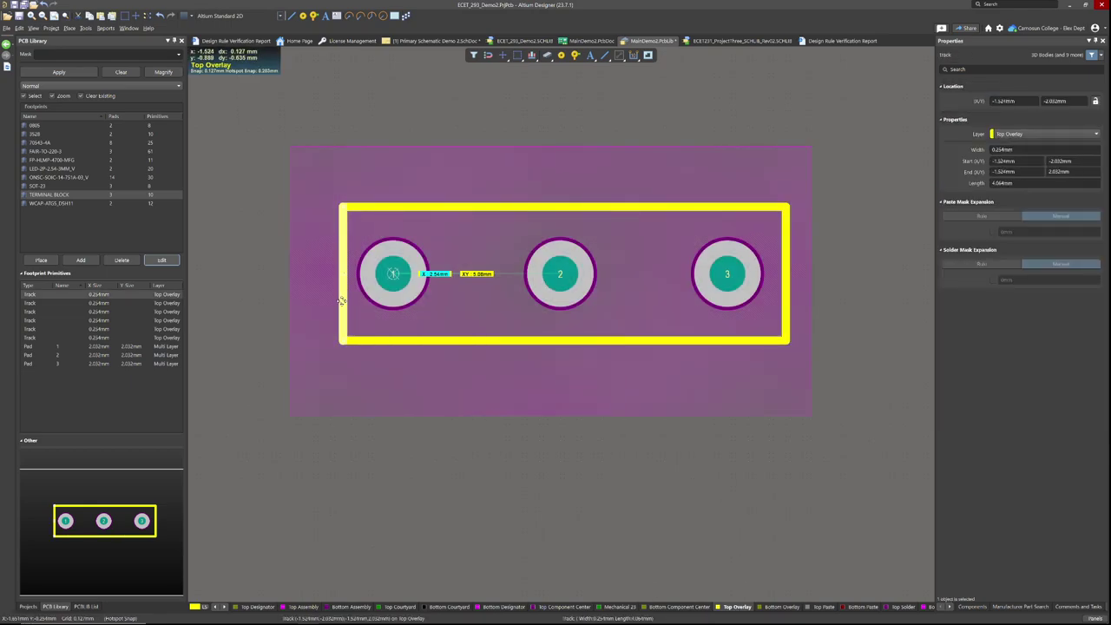
pyautogui.moveTo(341, 292); pyautogui.dragTo(283, 292)
pyautogui.click(659, 206)
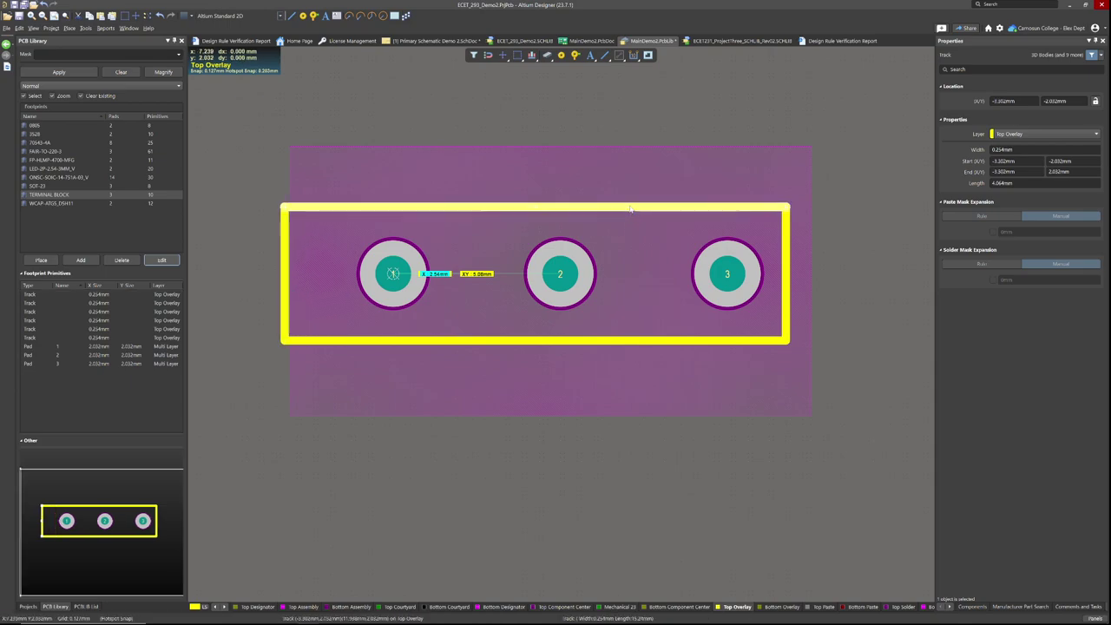
pyautogui.moveTo(659, 206); pyautogui.dragTo(652, 139)
pyautogui.click(786, 208)
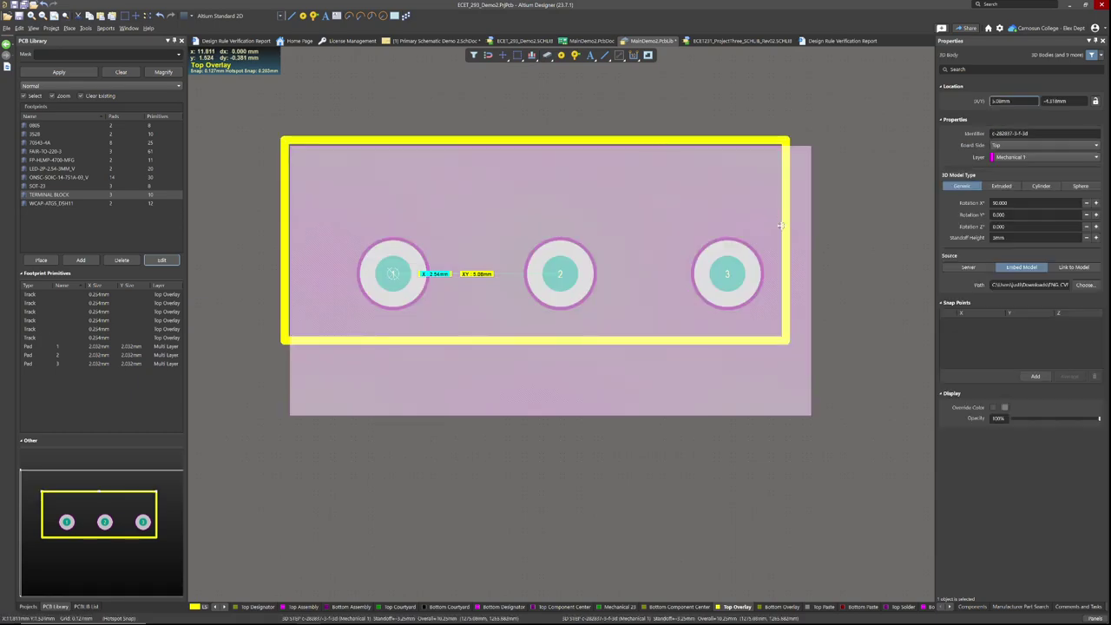
pyautogui.click(785, 208)
pyautogui.moveTo(783, 166); pyautogui.dragTo(813, 182)
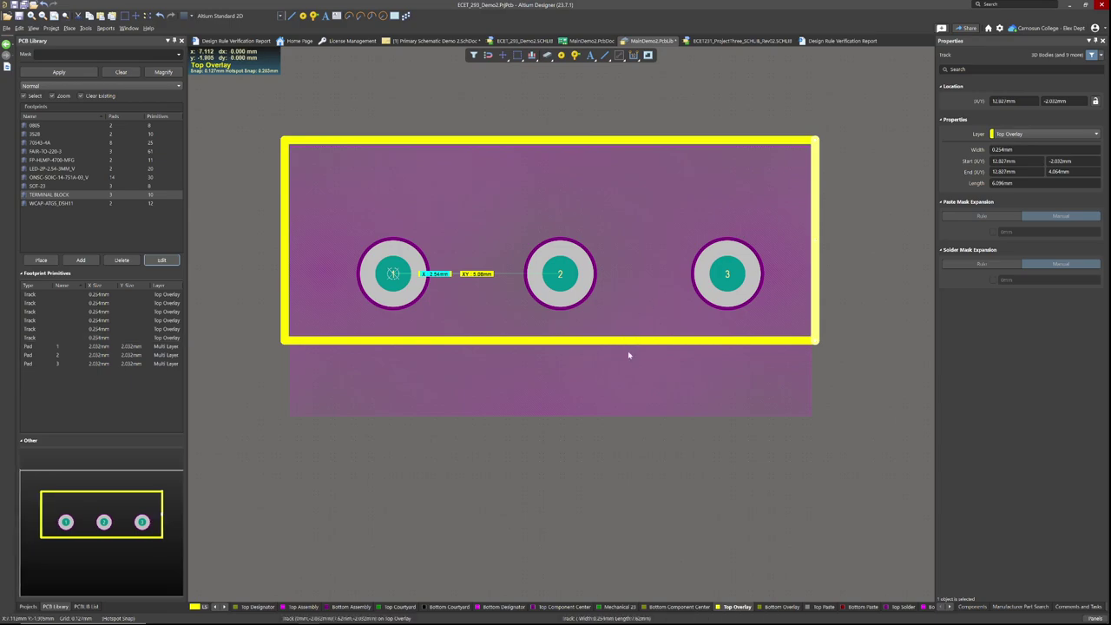
# Replace the three bottom silkscreen segments with one closing line and lower it to enlarge the outline.
pyautogui.moveTo(629, 354); pyautogui.dragTo(552, 341)
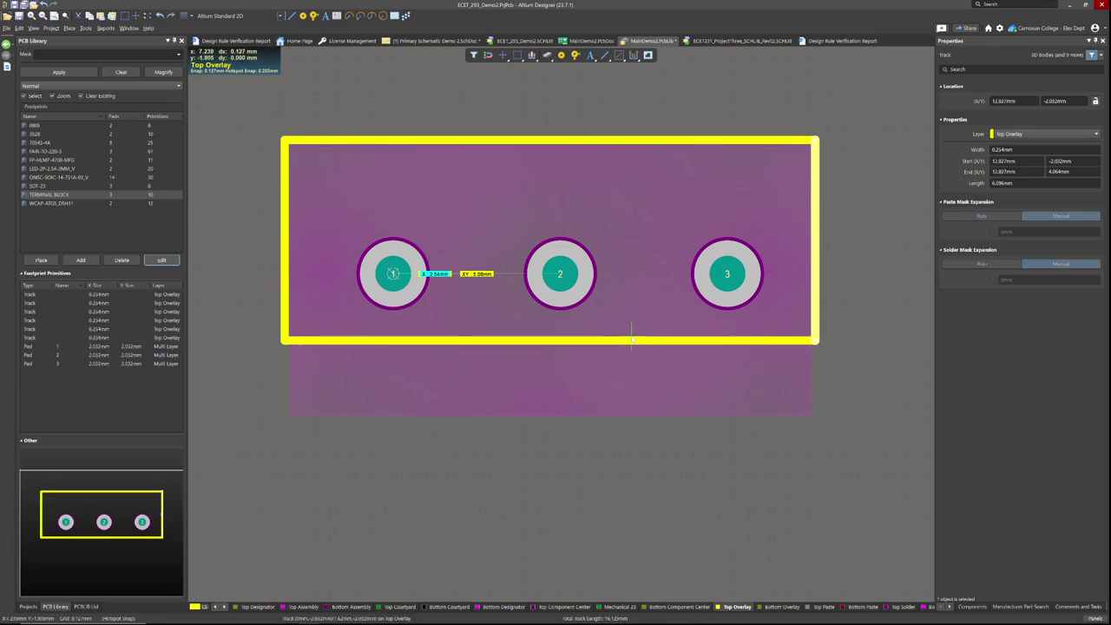
pyautogui.click(548, 342)
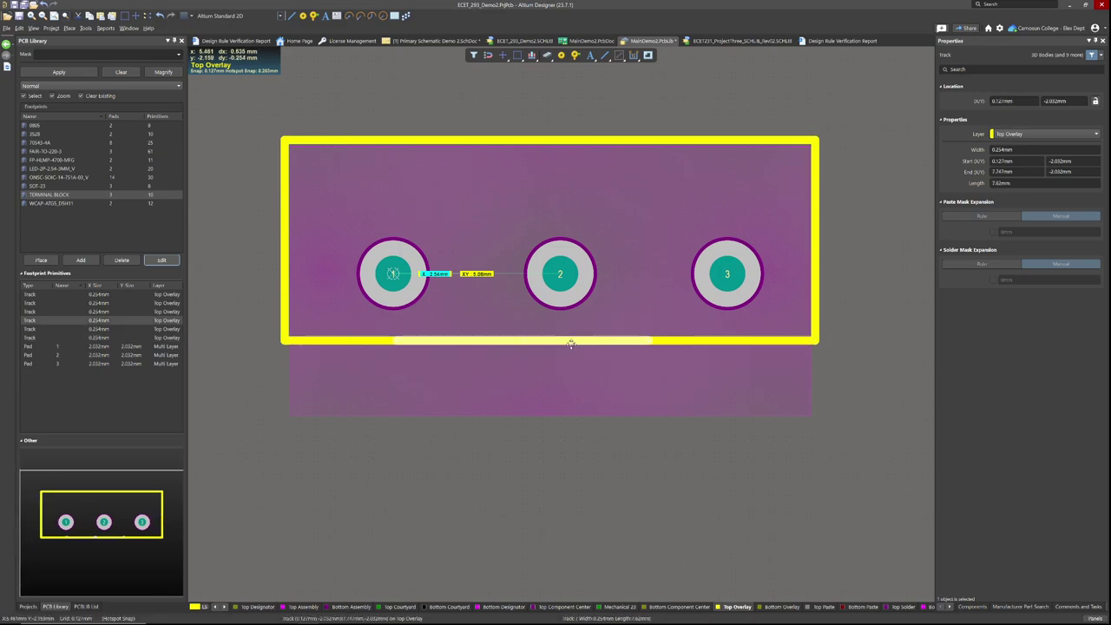
pyautogui.press('Delete')
pyautogui.click(719, 342)
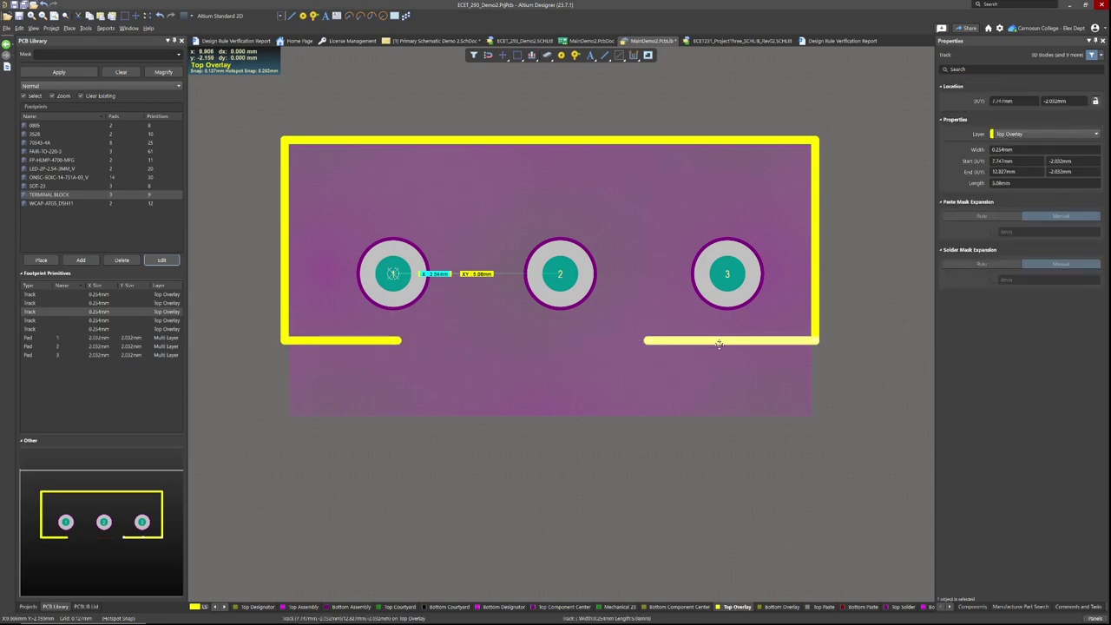
pyautogui.press('Delete')
pyautogui.click(396, 341)
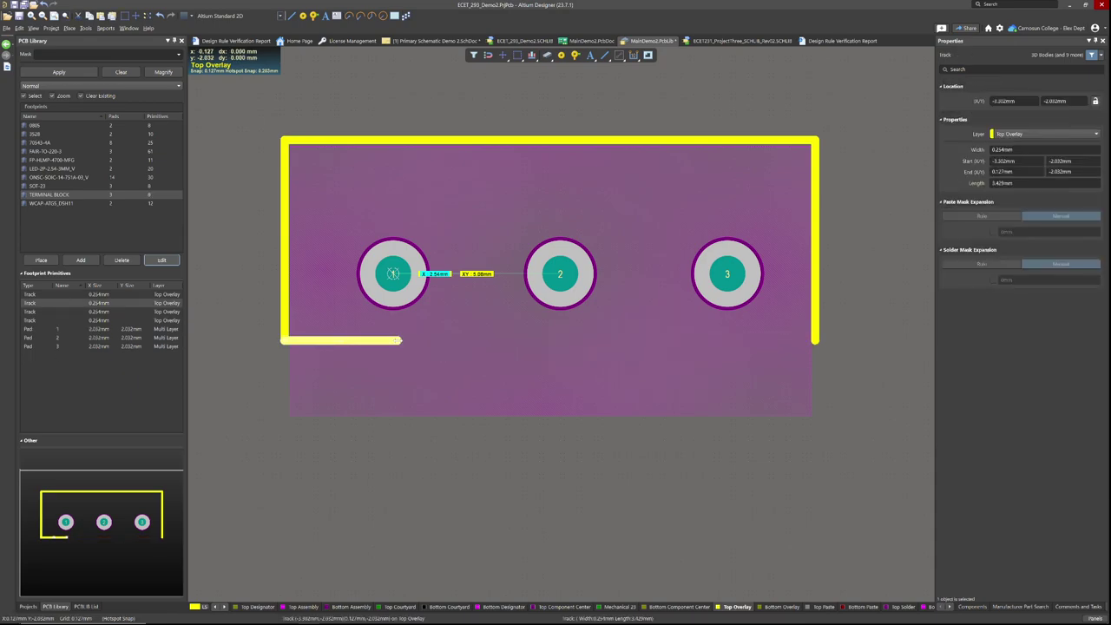
pyautogui.moveTo(398, 340); pyautogui.dragTo(816, 340)
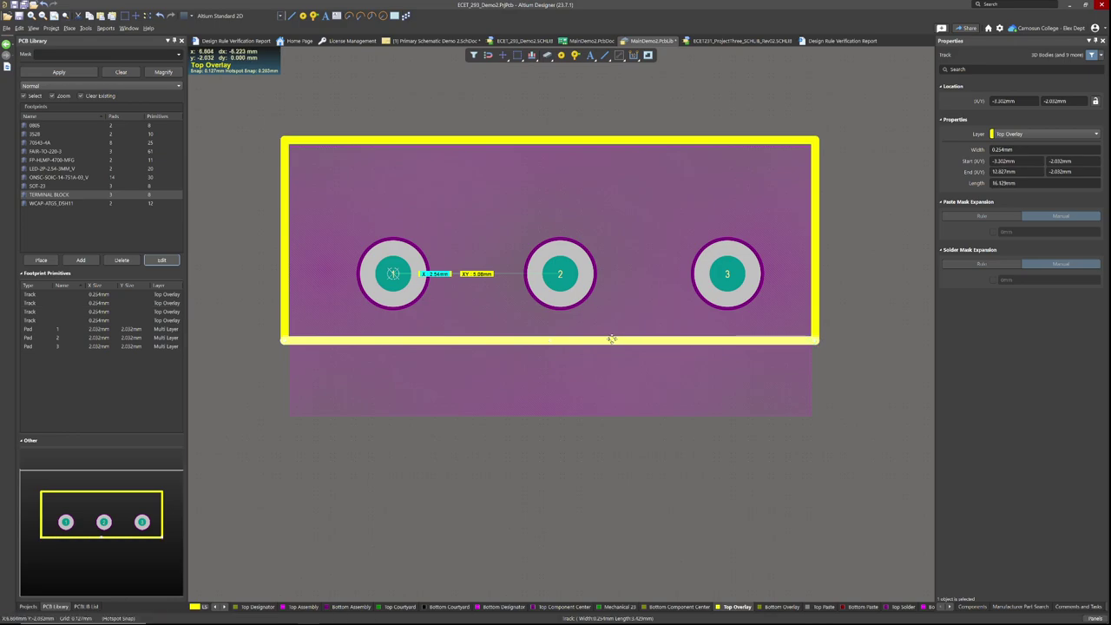
pyautogui.moveTo(612, 339); pyautogui.dragTo(610, 419)
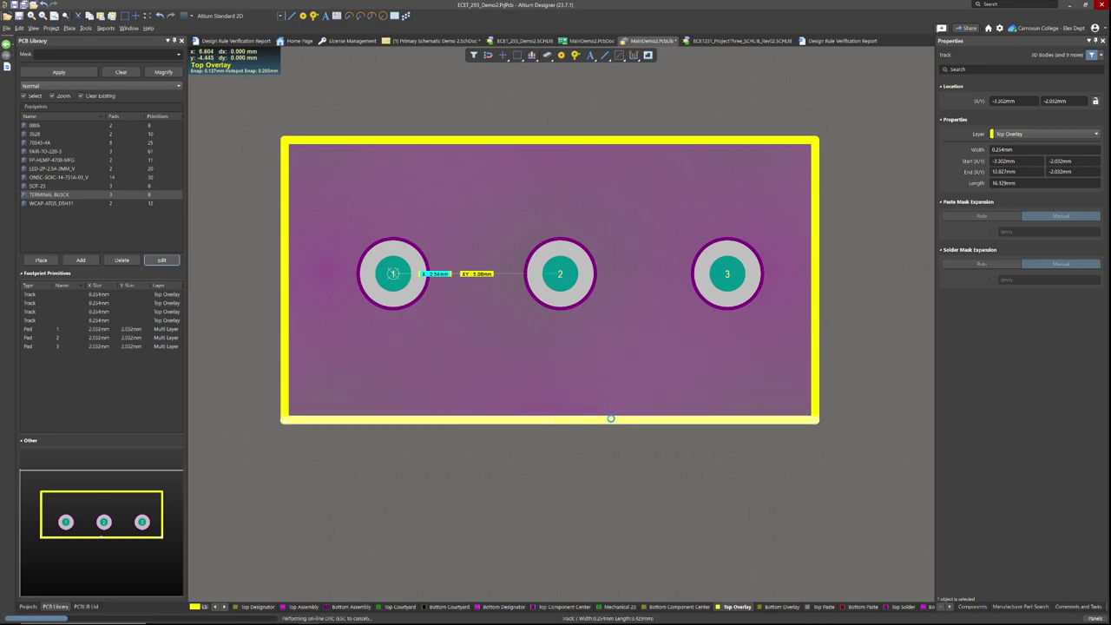
# Deselect the track and view the footprint in 3D, orbiting around the pads.
pyautogui.click(711, 506)
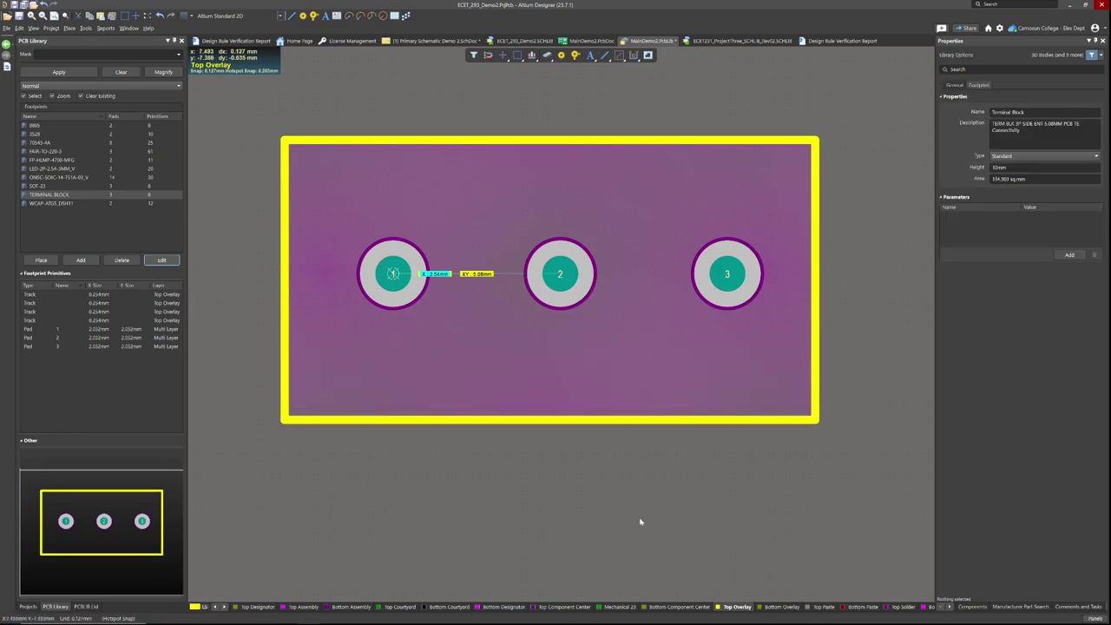
pyautogui.press('3')
pyautogui.keyDown('shift'); pyautogui.moveTo(641, 522); pyautogui.dragTo(794, 503, button='right'); pyautogui.keyUp('shift')
pyautogui.keyDown('ctrl'); pyautogui.scroll(-8, 586, 438); pyautogui.keyUp('ctrl')
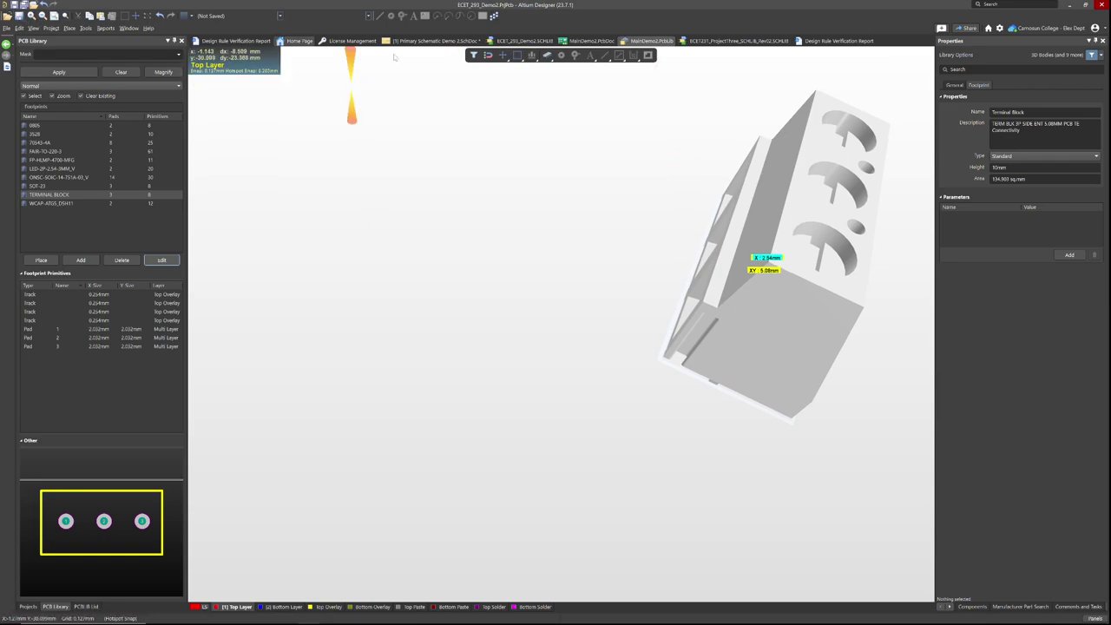
# Select connector J1 on the Primary Schematic Demo 2 sheet and open its component Properties.
pyautogui.click(422, 41)
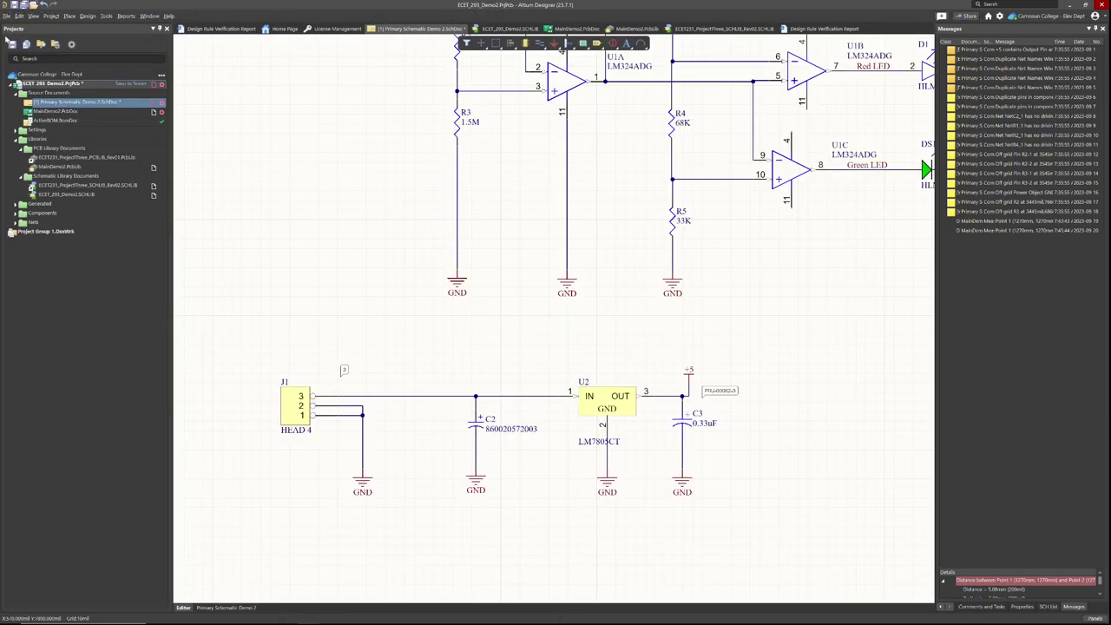
pyautogui.click(11, 47)
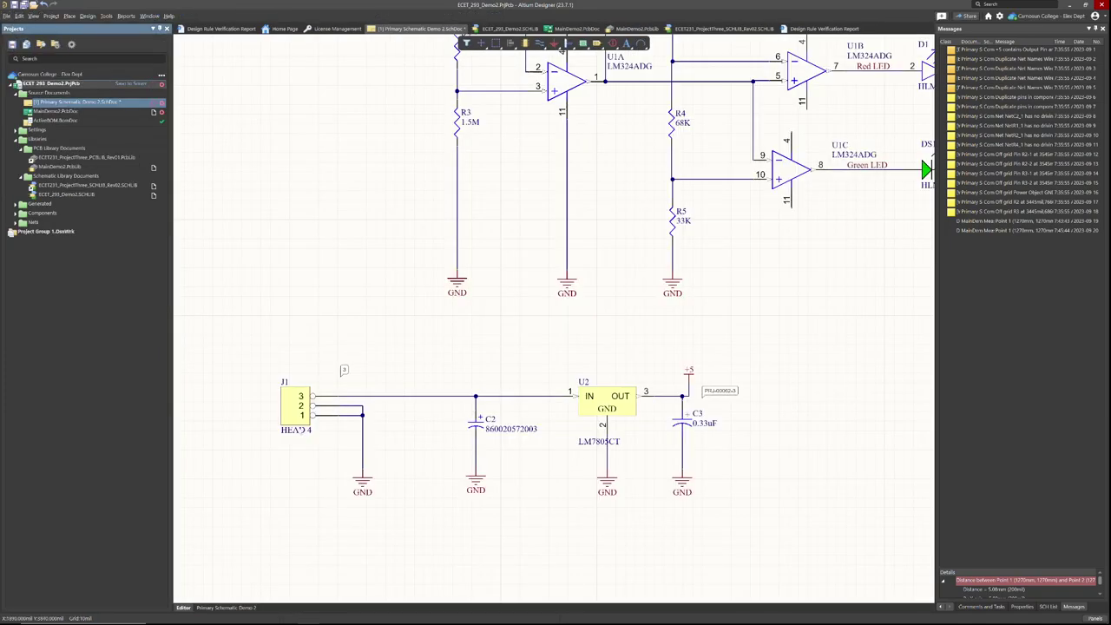
pyautogui.click(296, 415)
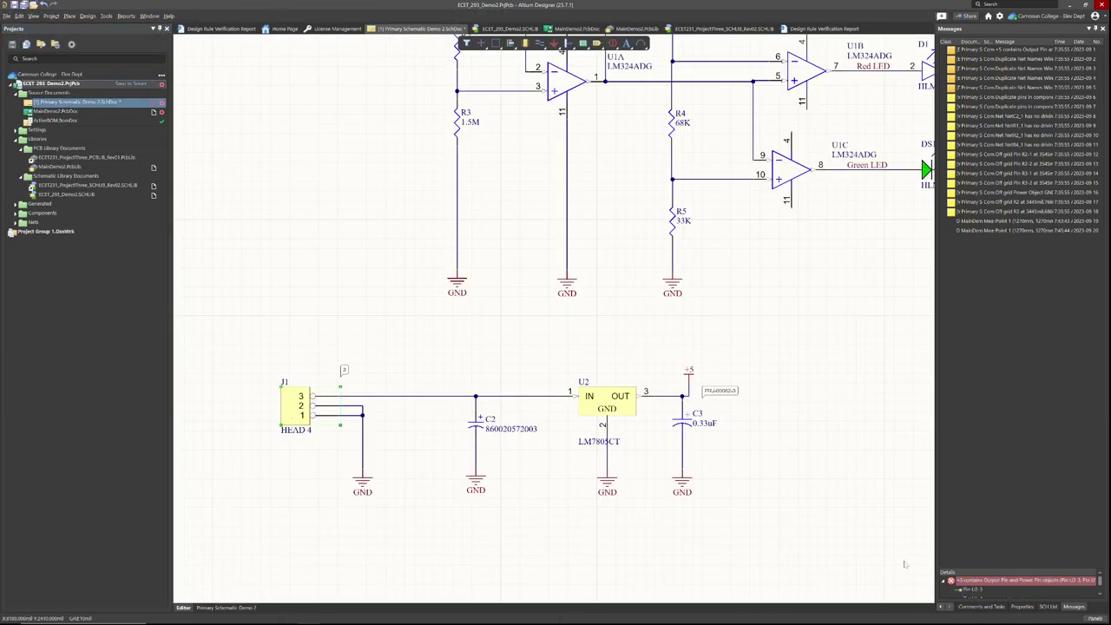
pyautogui.moveTo(995, 567); pyautogui.dragTo(1006, 431)
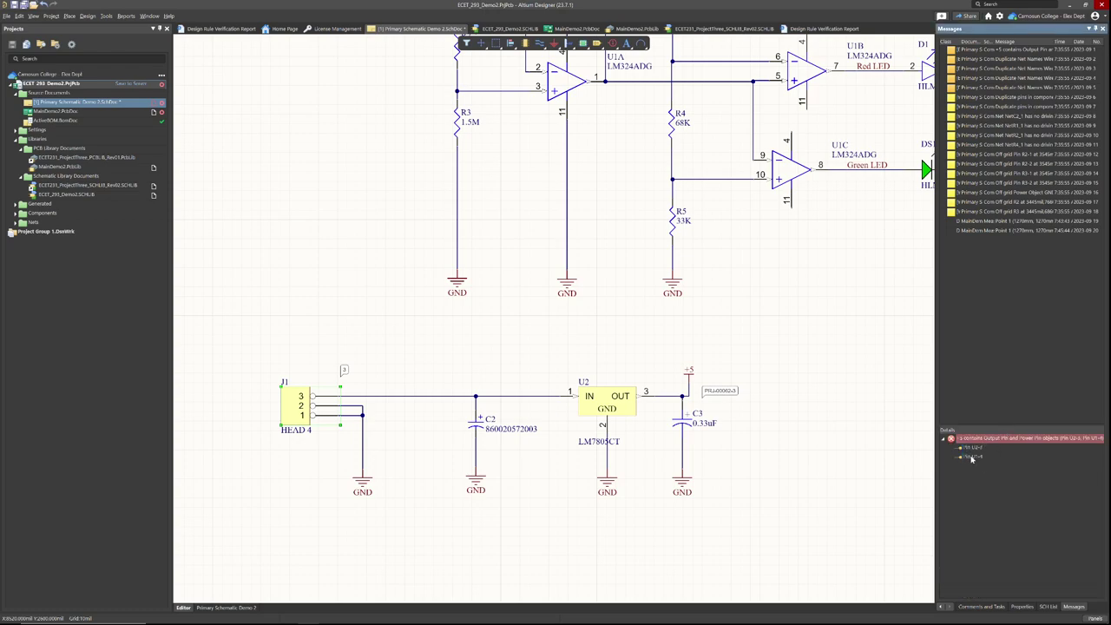
pyautogui.rightClick(303, 412)
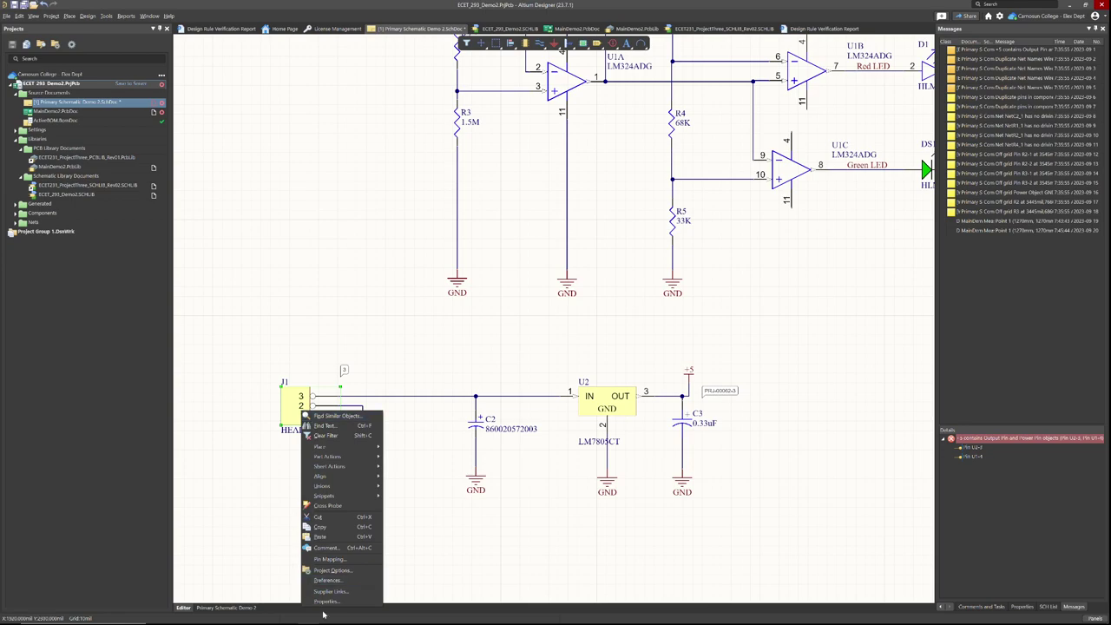
pyautogui.click(327, 601)
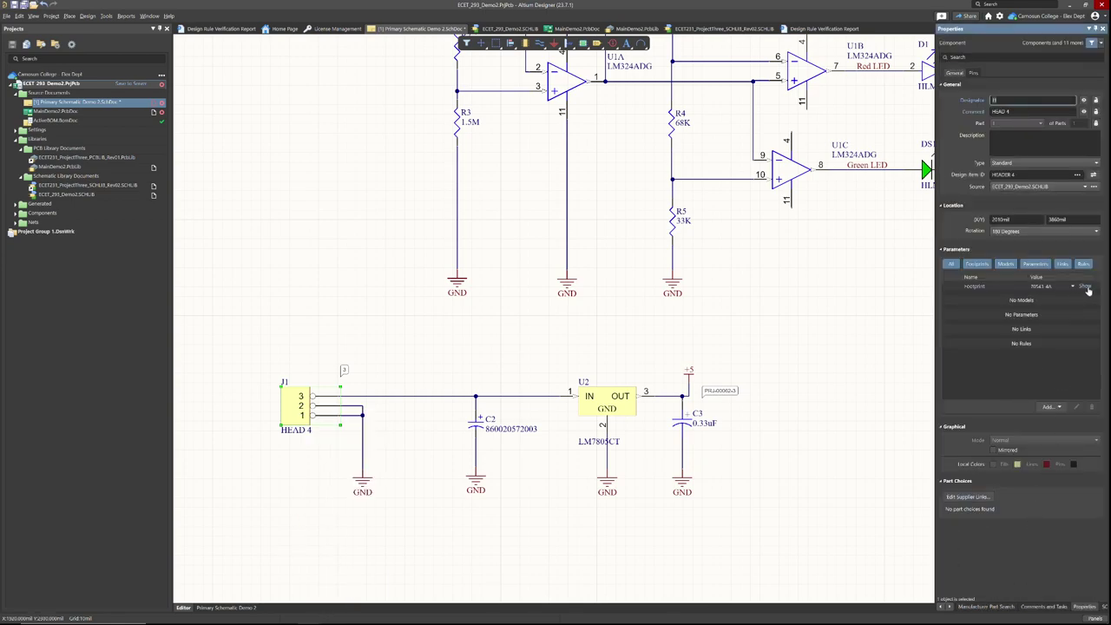
# Add the Terminal Block footprint from MainDemo2.PcbLib to J1, replacing 70543-4A.
pyautogui.click(1057, 407)
pyautogui.click(1034, 420)
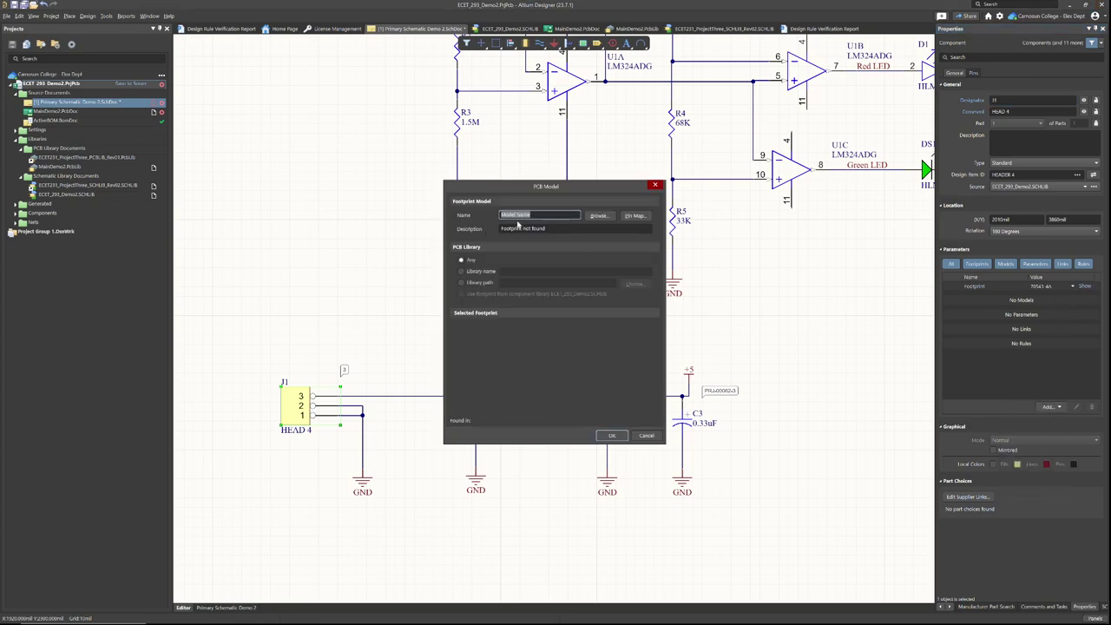
pyautogui.click(462, 272)
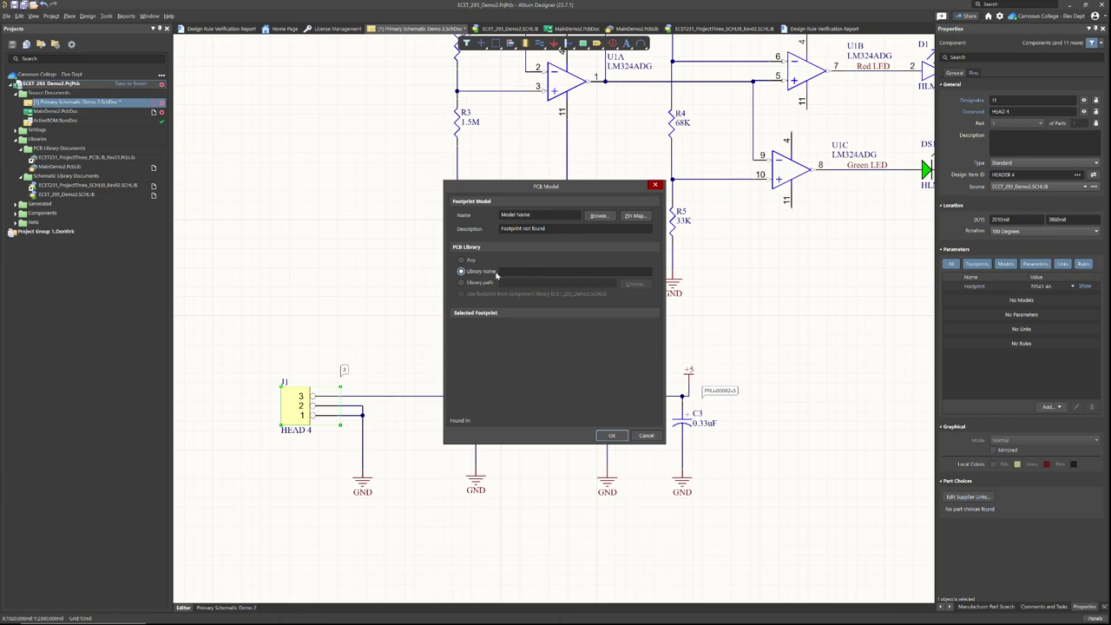
pyautogui.click(600, 216)
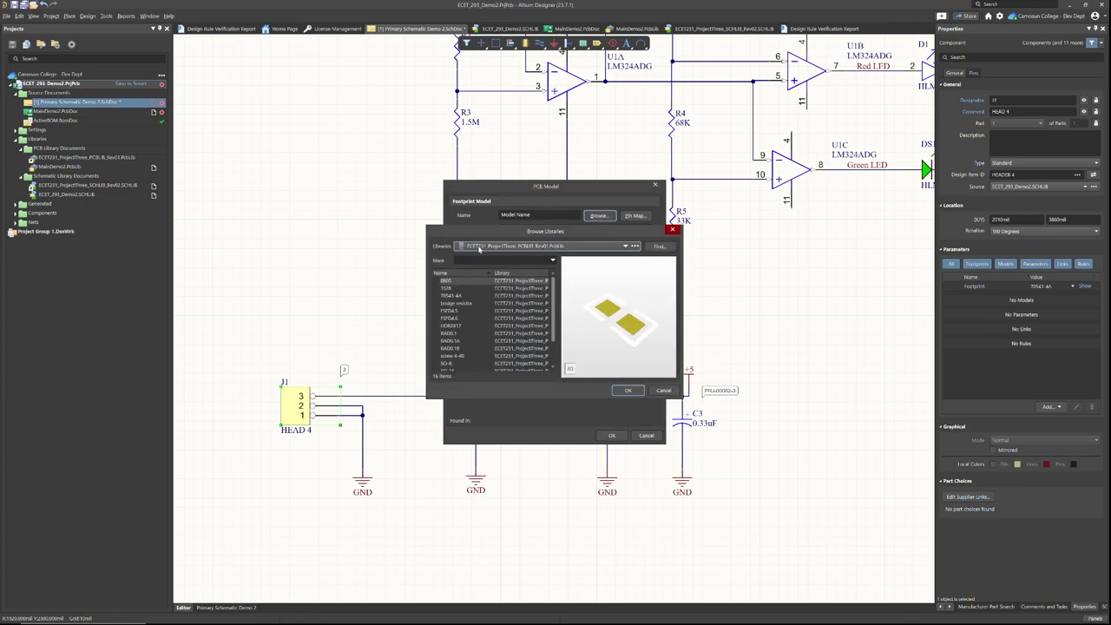
pyautogui.click(625, 248)
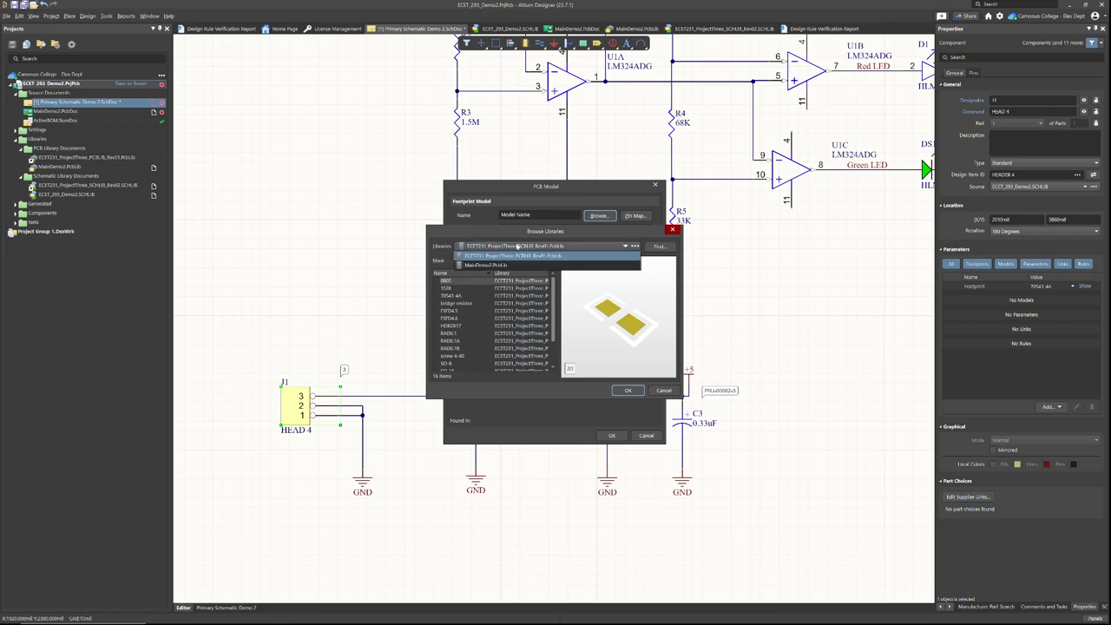
pyautogui.click(486, 265)
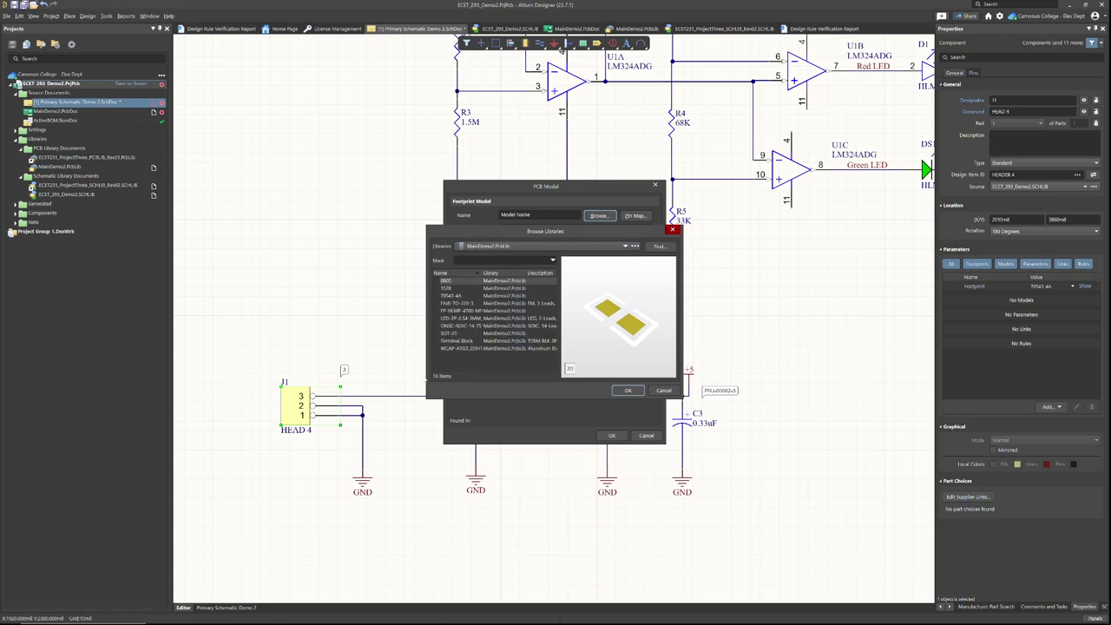
pyautogui.moveTo(427, 397); pyautogui.dragTo(342, 416)
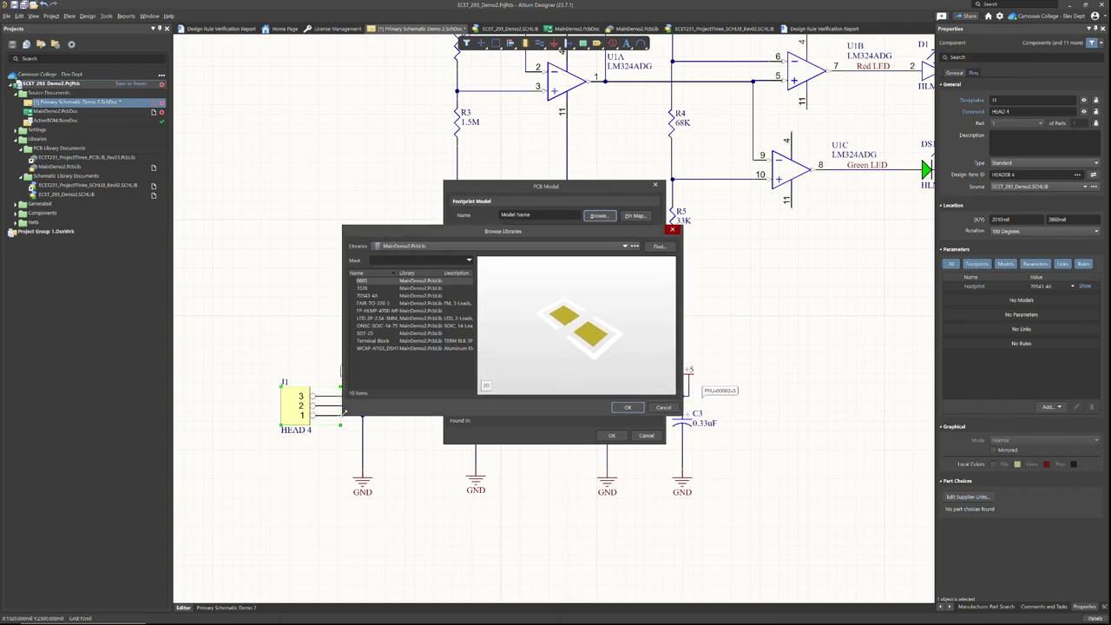
pyautogui.click(370, 347)
pyautogui.click(373, 340)
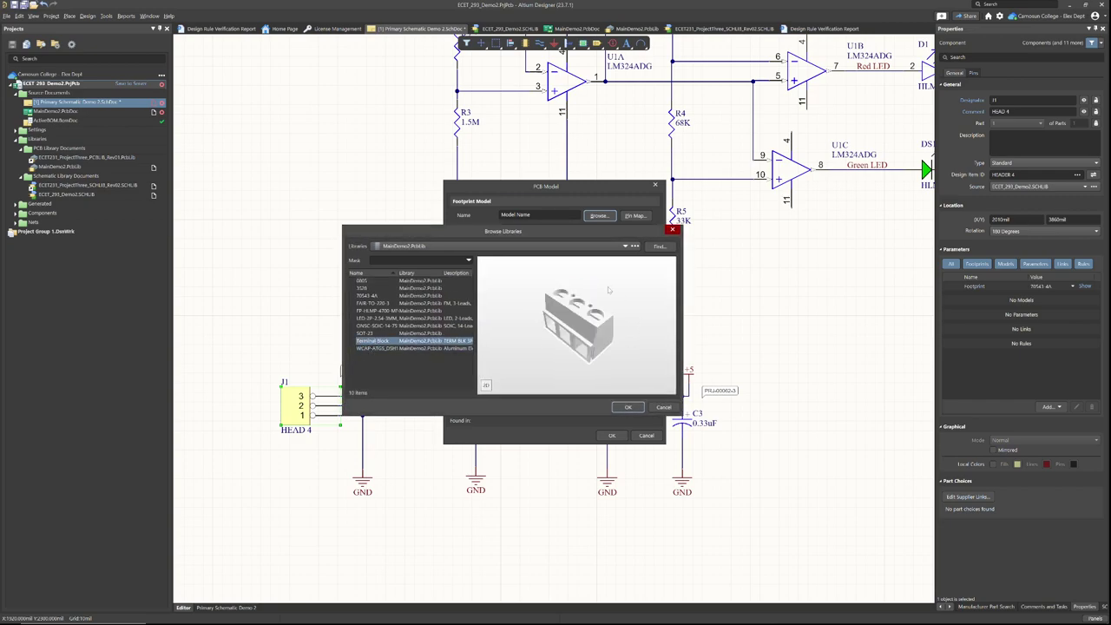
pyautogui.click(625, 407)
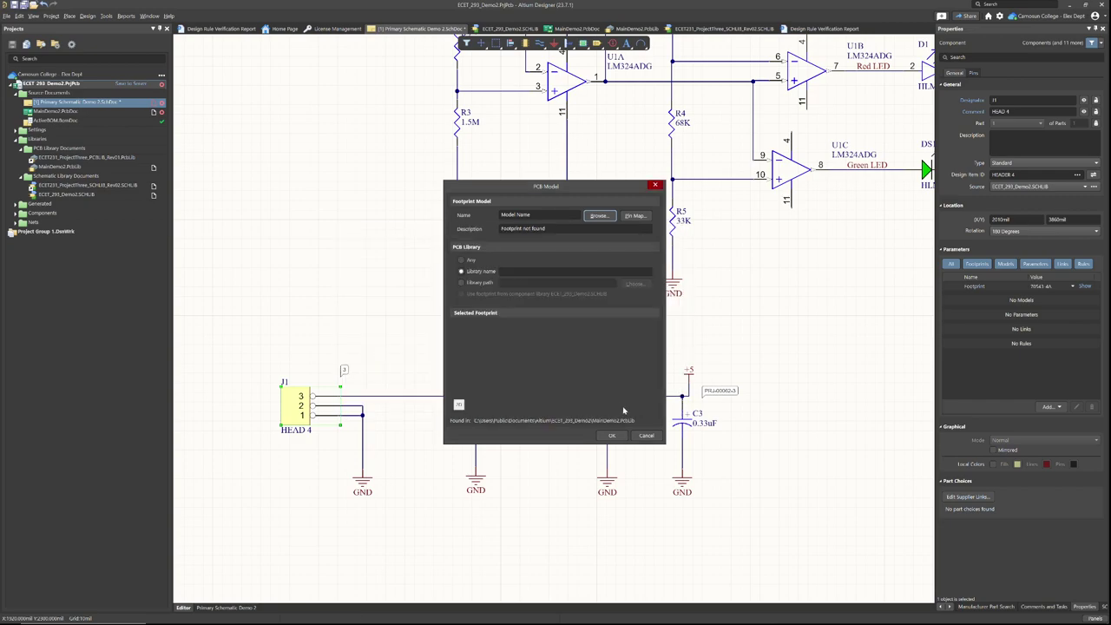
pyautogui.click(611, 436)
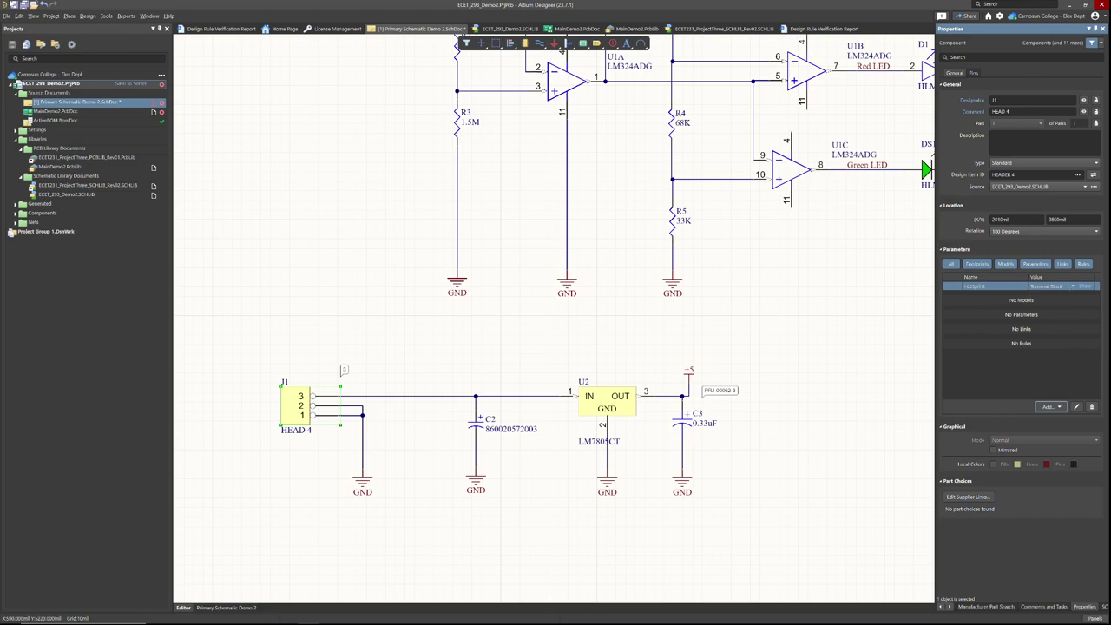
# Save the schematic and push J1's new footprint to MainDemo2.PcbDoc with Update PCB Document.
pyautogui.click(14, 6)
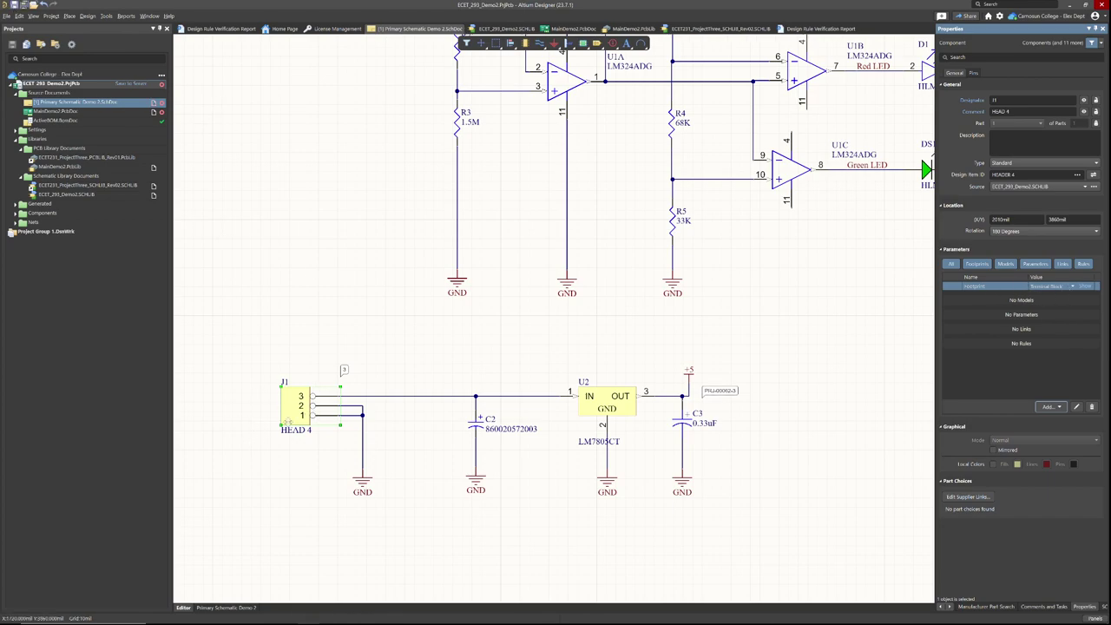
pyautogui.click(88, 16)
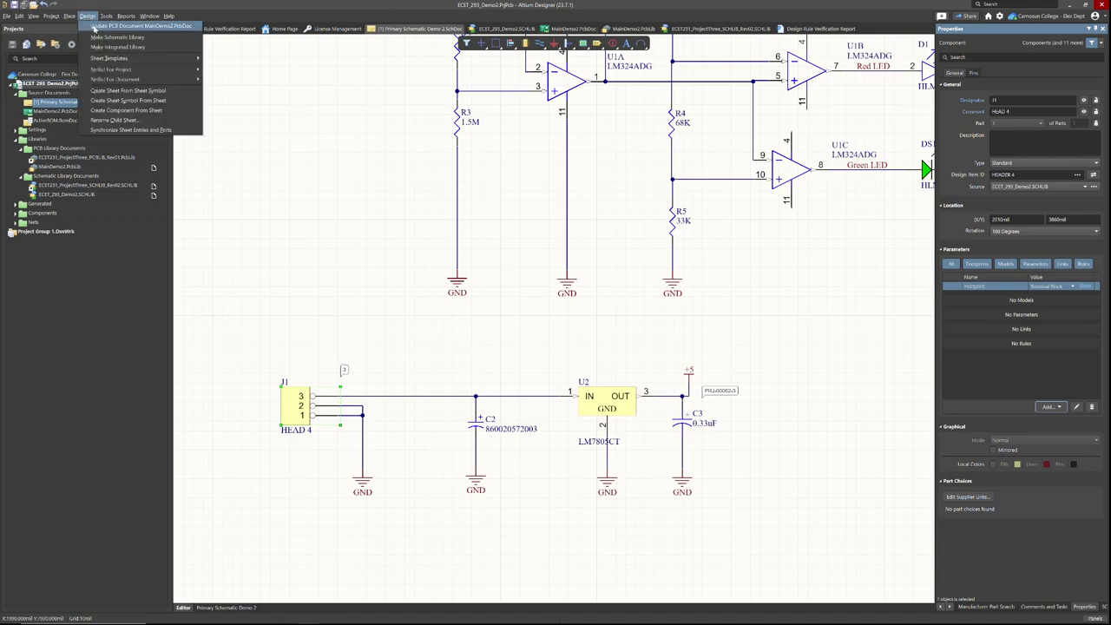
pyautogui.click(94, 27)
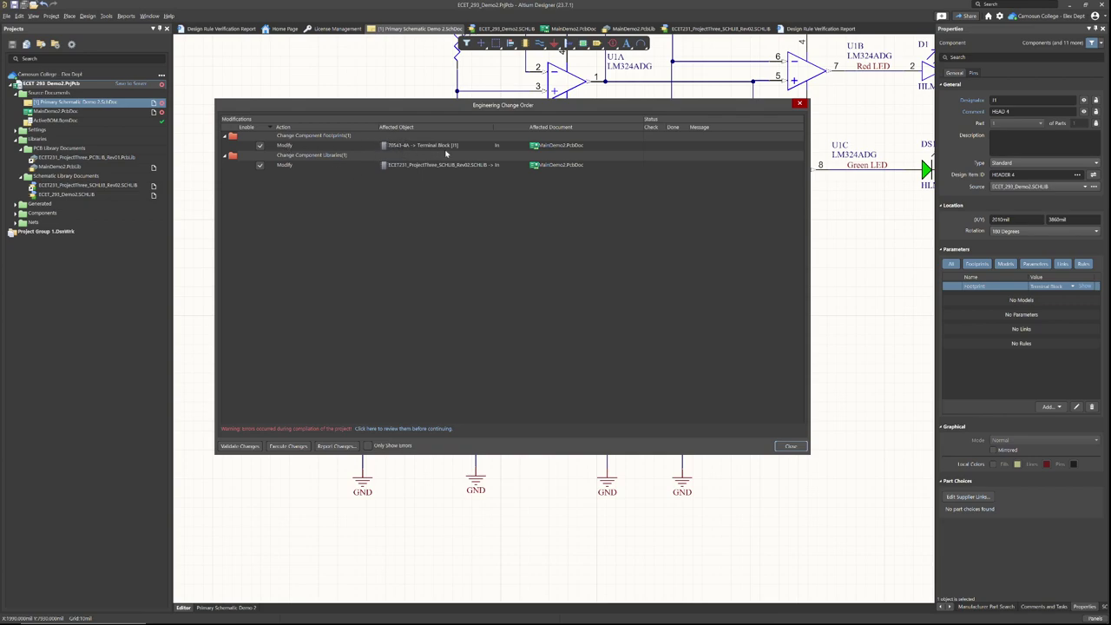
pyautogui.click(241, 446)
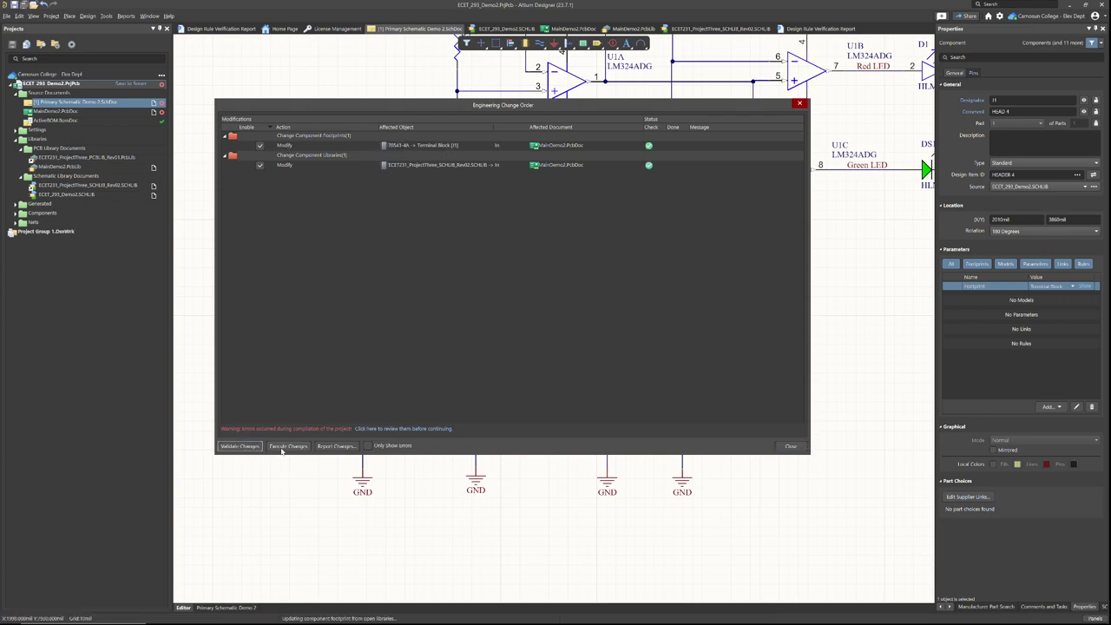
pyautogui.click(288, 446)
# Close the change order and nudge J1 slightly left on the board.
pyautogui.press('Escape')
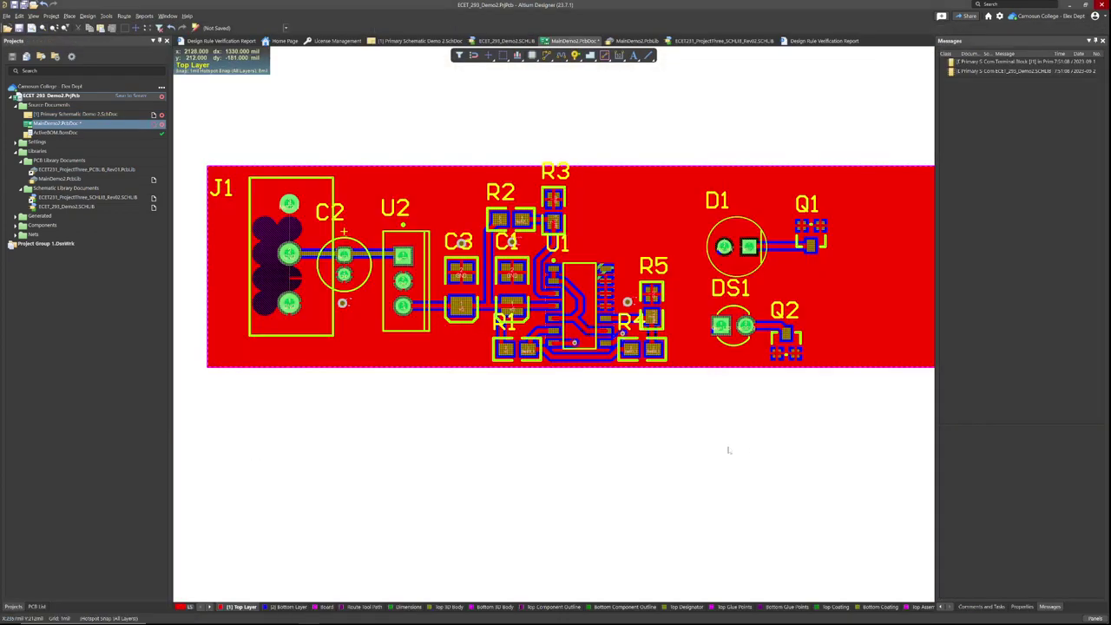
pyautogui.keyDown('ctrl'); pyautogui.scroll(-3, 521, 387); pyautogui.keyUp('ctrl')
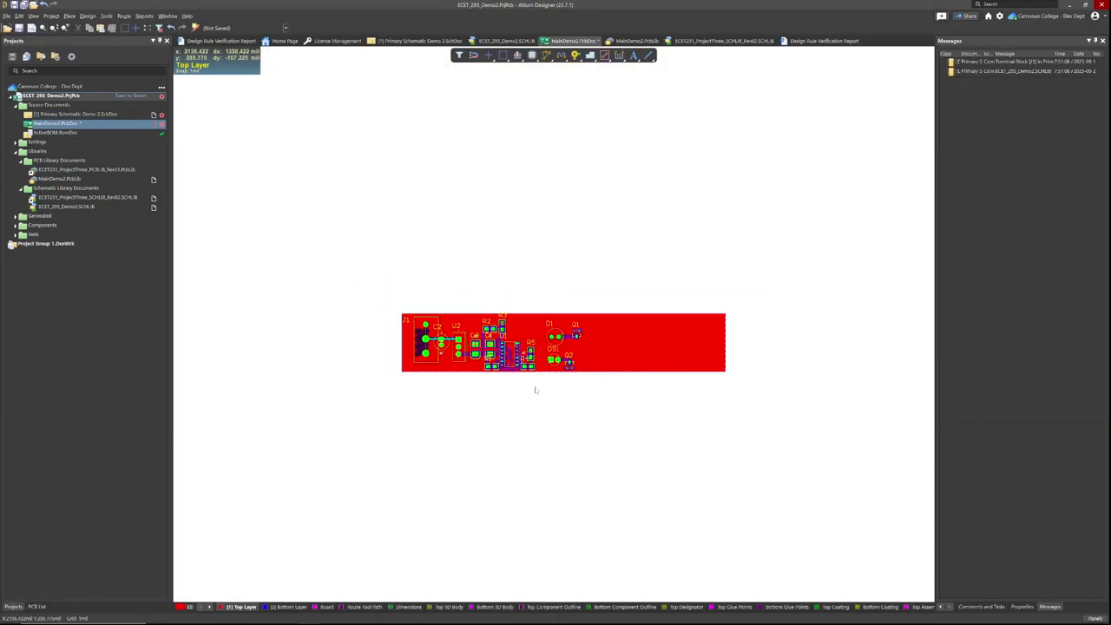
pyautogui.keyDown('ctrl'); pyautogui.scroll(6, 485, 347); pyautogui.keyUp('ctrl')
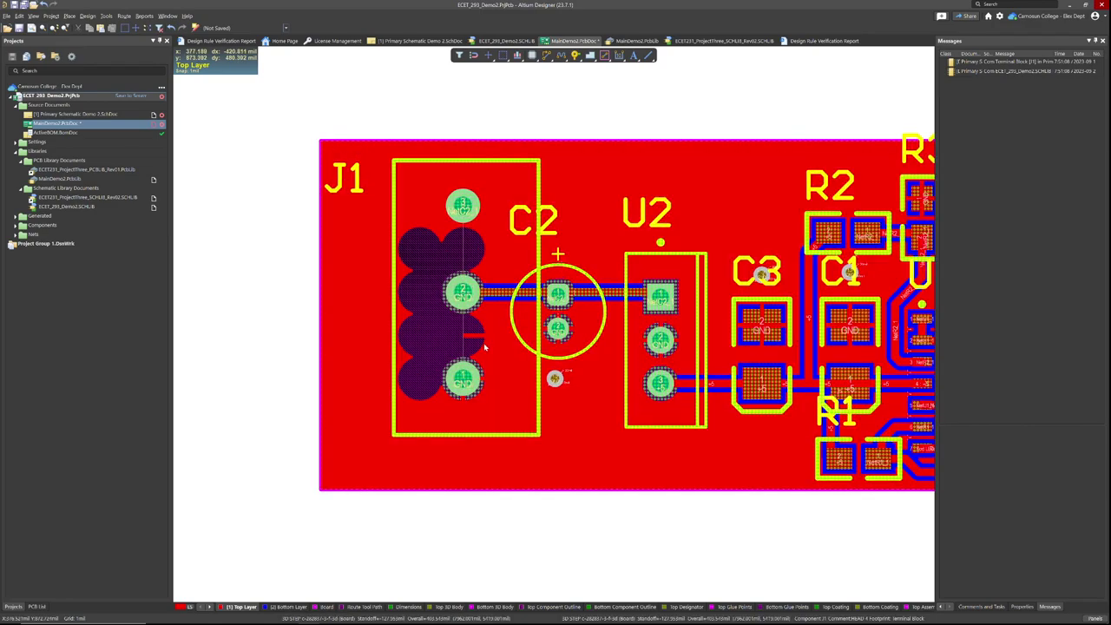
pyautogui.moveTo(484, 347); pyautogui.dragTo(442, 352)
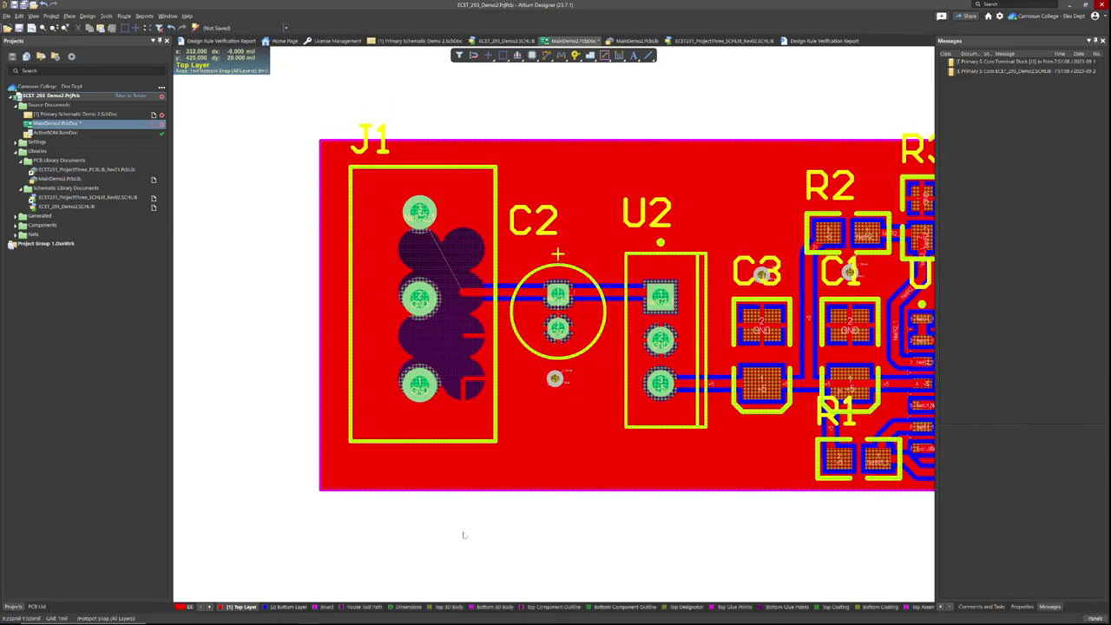
pyautogui.keyDown('ctrl'); pyautogui.scroll(2, 452, 305); pyautogui.keyUp('ctrl')
pyautogui.keyDown('ctrl'); pyautogui.scroll(-3, 453, 306); pyautogui.keyUp('ctrl')
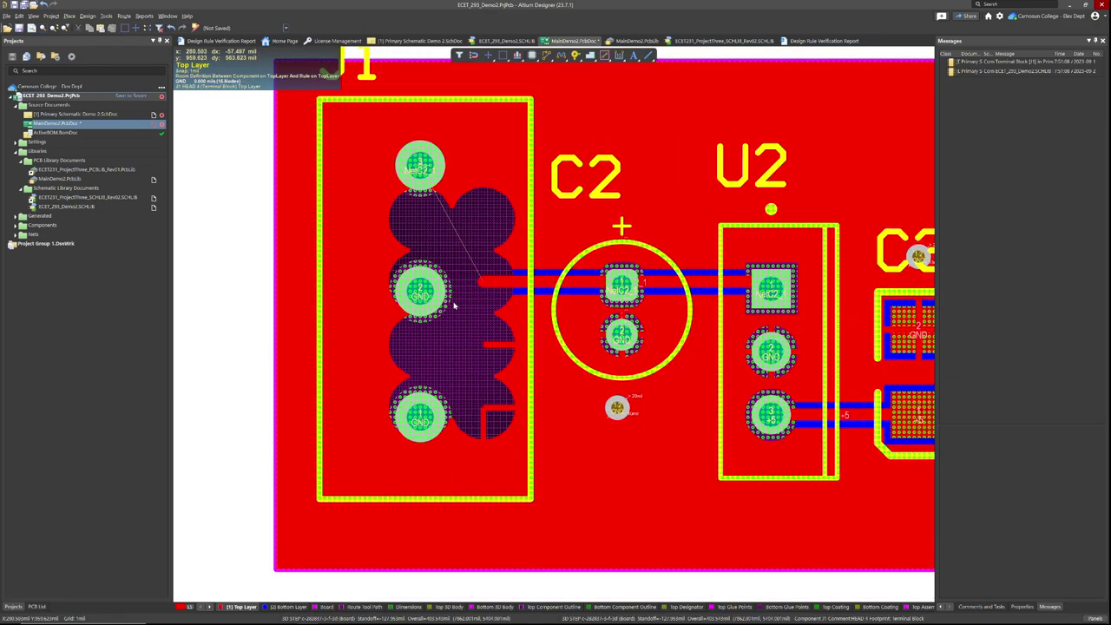
pyautogui.moveTo(453, 305); pyautogui.dragTo(429, 333)
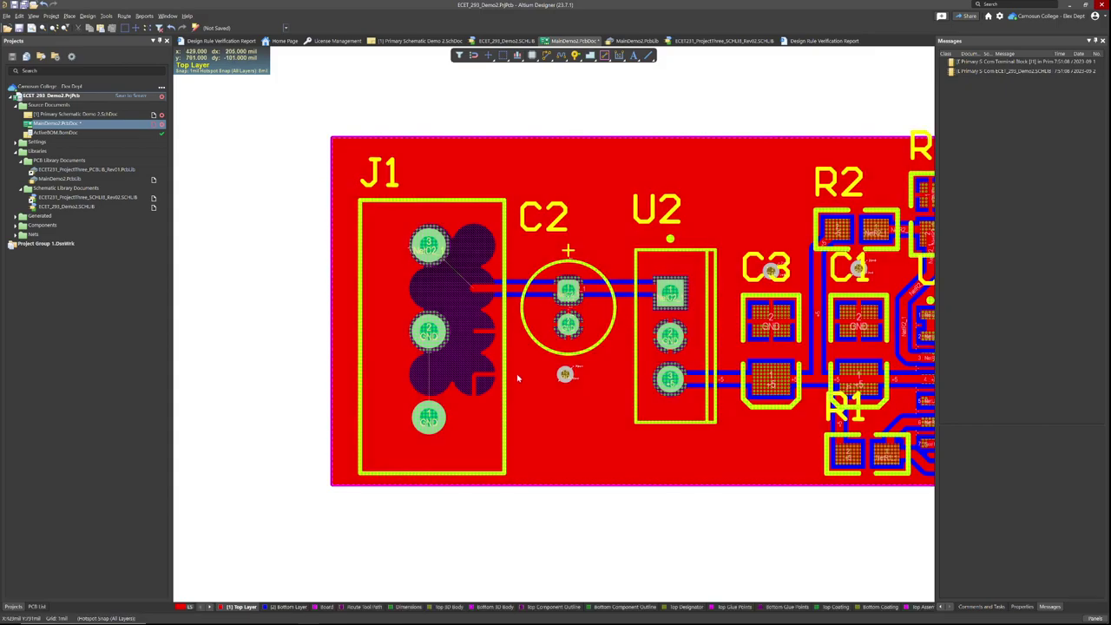
# Bring D1, Q1, DS1 and Q2 into view and repour all polygons around J1.
pyautogui.click(546, 55)
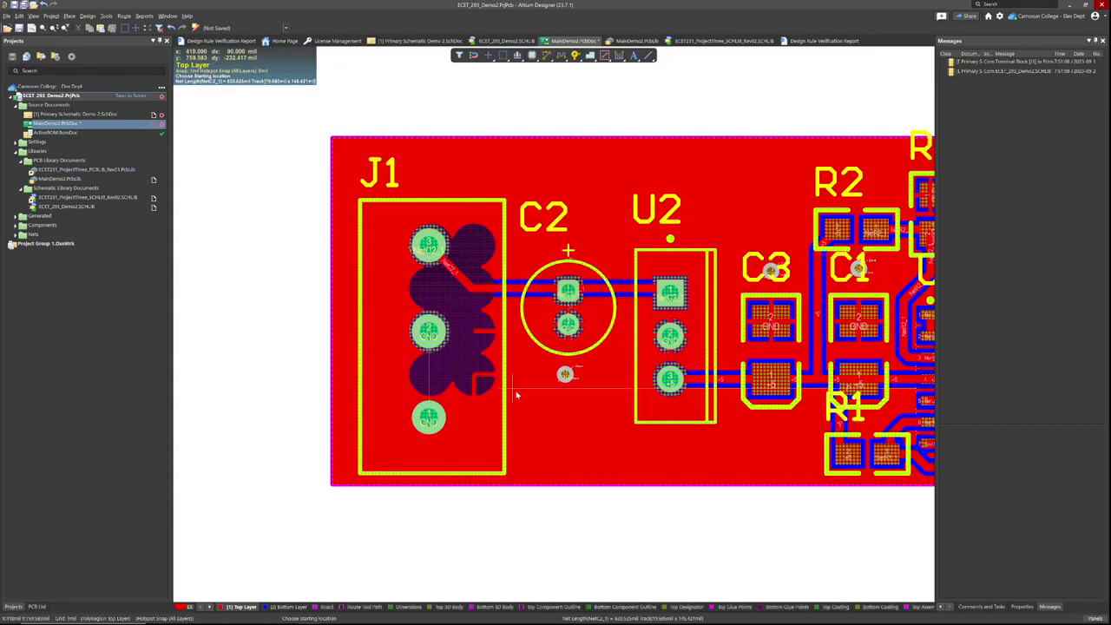
pyautogui.keyDown('ctrl'); pyautogui.scroll(-2, 522, 393); pyautogui.keyUp('ctrl')
pyautogui.moveTo(524, 395); pyautogui.dragTo(339, 397, button='right')
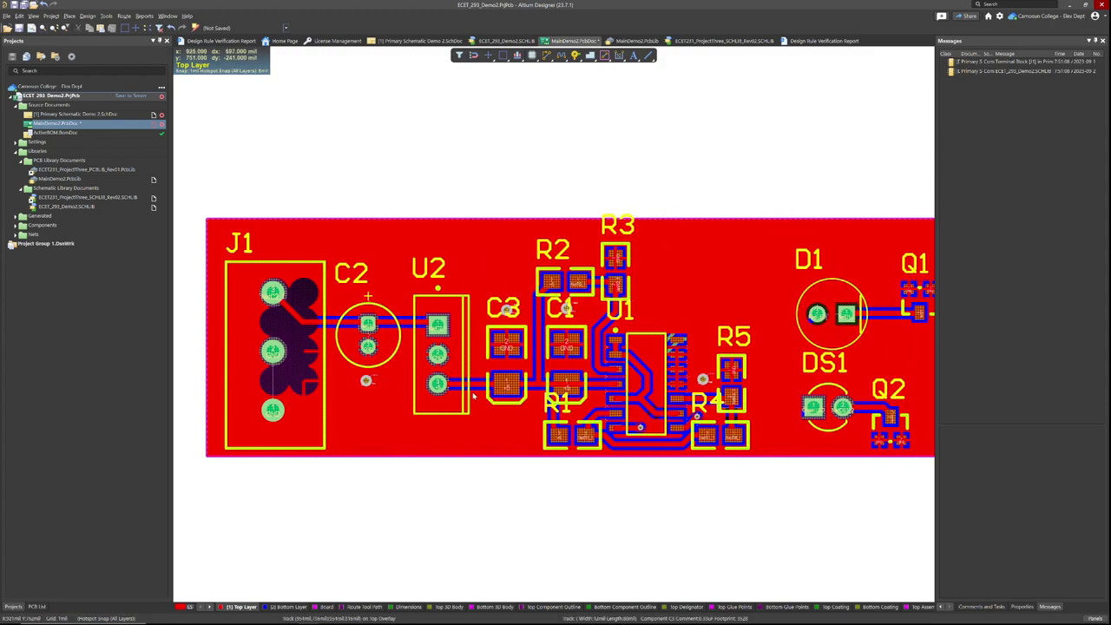
pyautogui.rightClick(371, 232)
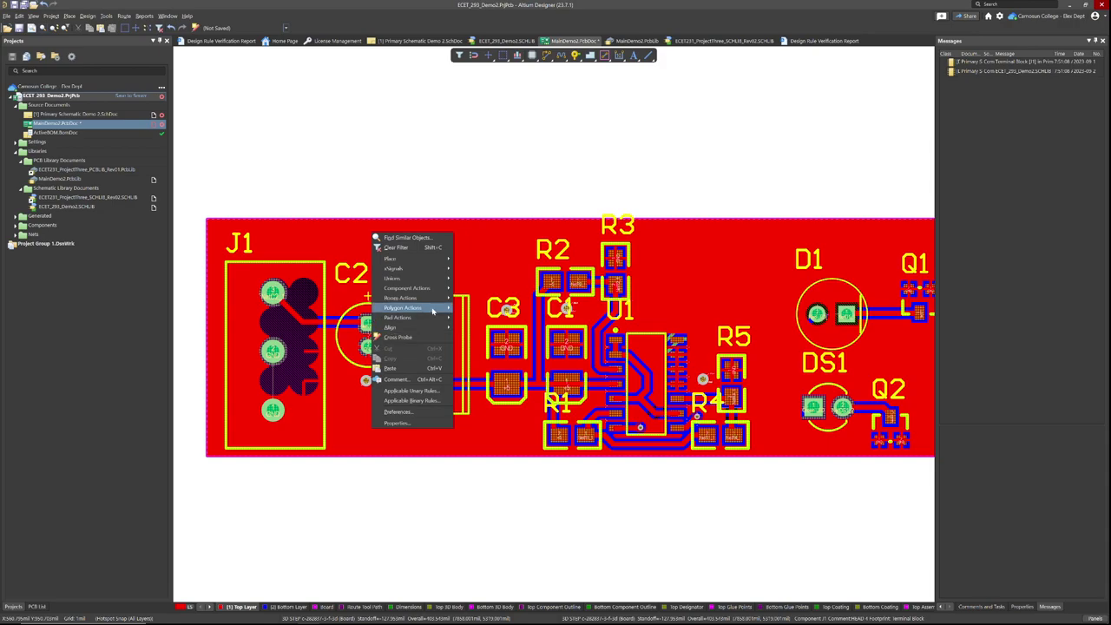
pyautogui.moveTo(408, 307)
pyautogui.click(511, 329)
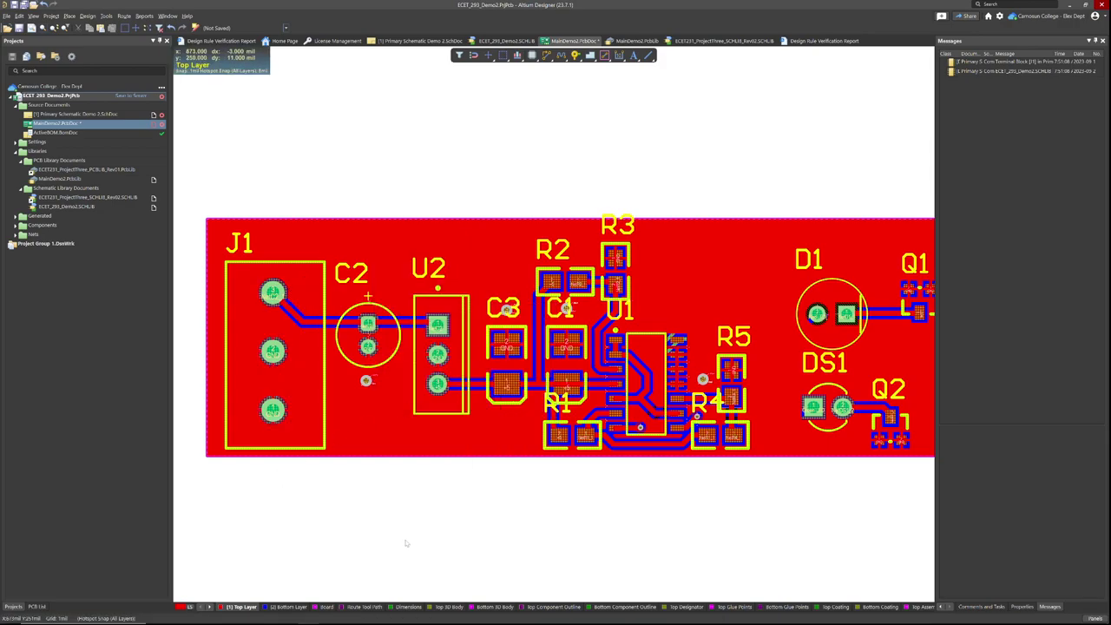
pyautogui.keyDown('shift'); pyautogui.hscroll(1, 398, 469); pyautogui.keyUp('shift')
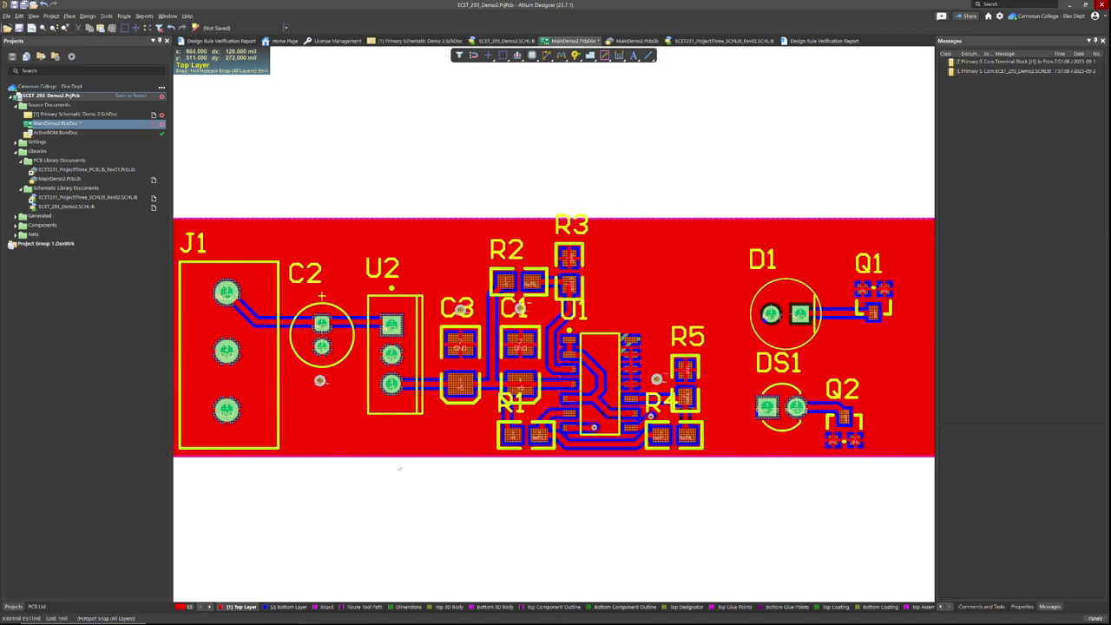
pyautogui.press('3')
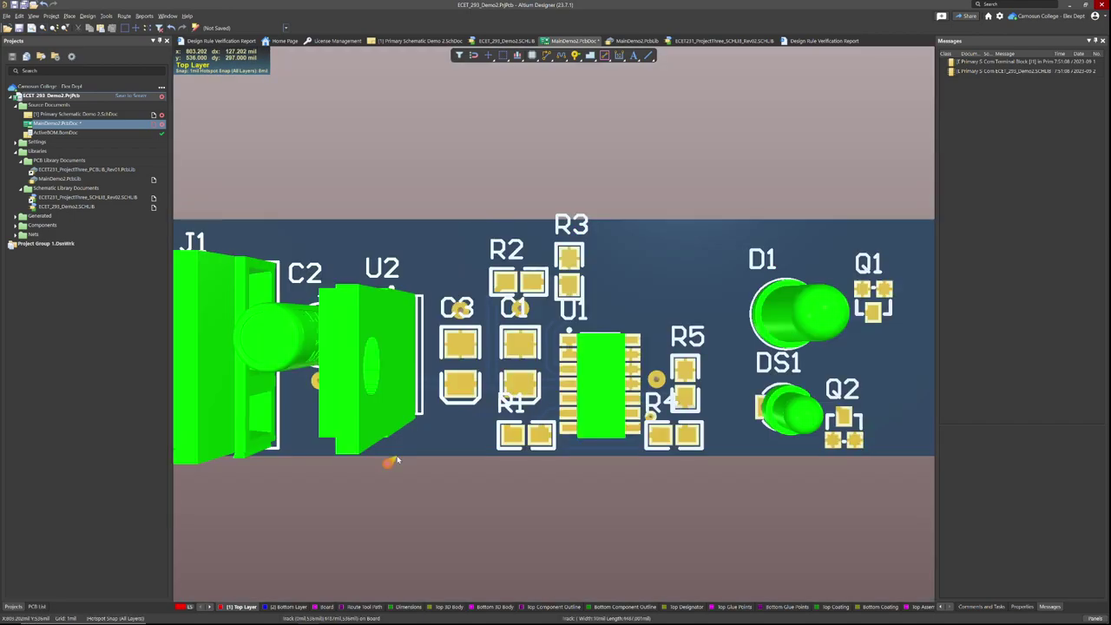
pyautogui.keyDown('shift'); pyautogui.hscroll(2, 379, 503); pyautogui.keyUp('shift')
pyautogui.keyDown('shift'); pyautogui.hscroll(-3, 347, 486); pyautogui.keyUp('shift')
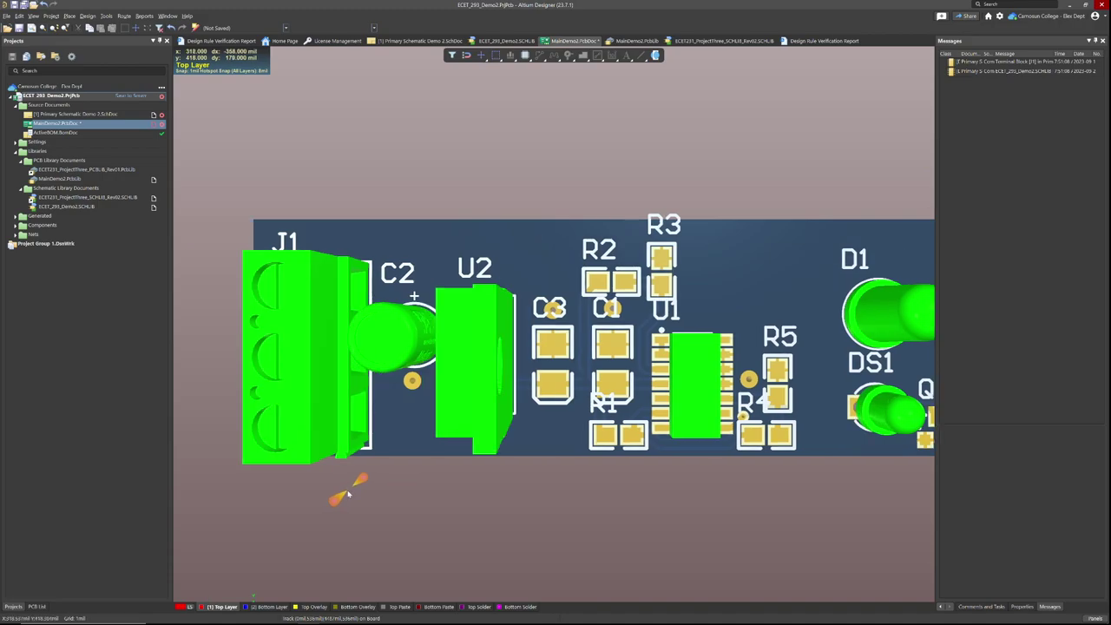
pyautogui.keyDown('ctrl'); pyautogui.scroll(-1, 347, 489); pyautogui.keyUp('ctrl')
pyautogui.moveTo(347, 473)
pyautogui.keyDown('shift'); pyautogui.mouseDown(button='right')
pyautogui.moveTo(670, 459)
pyautogui.moveTo(356, 458)
pyautogui.mouseUp(button='right'); pyautogui.keyUp('shift')
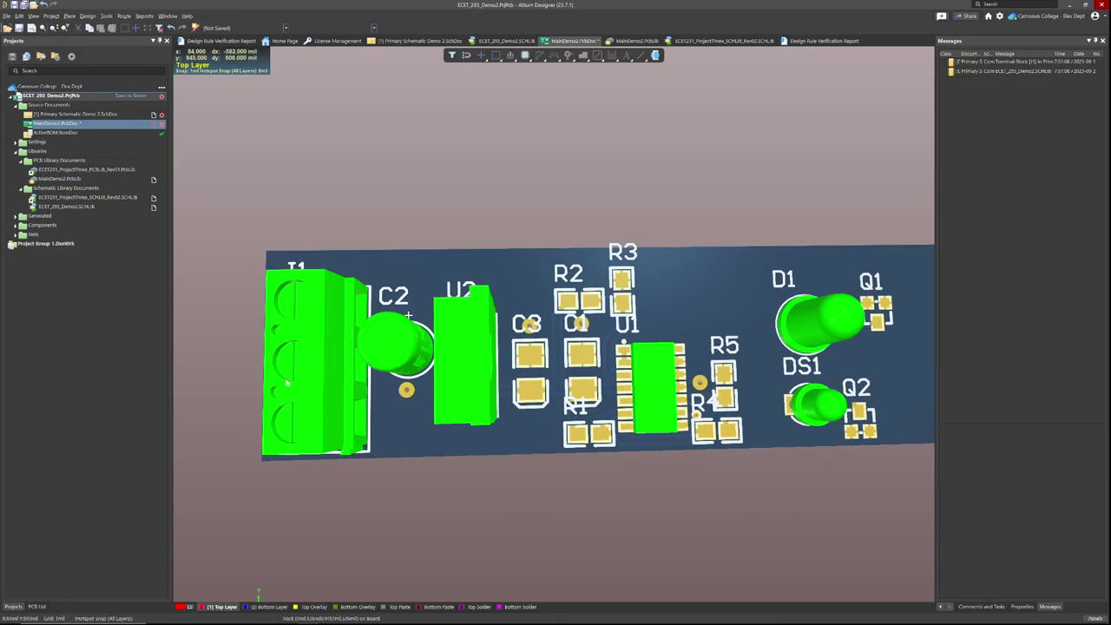
# In MainDemo2.PcbLib, select the Terminal Block 3D body and orbit it to check orientation.
pyautogui.click(636, 41)
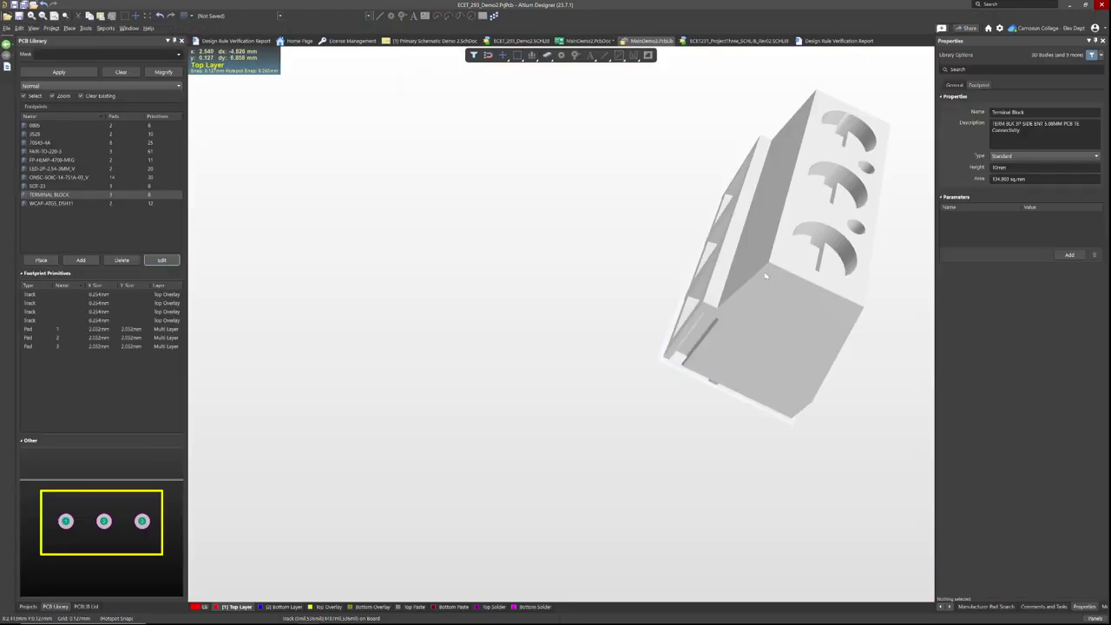
pyautogui.press('2')
pyautogui.click(620, 369)
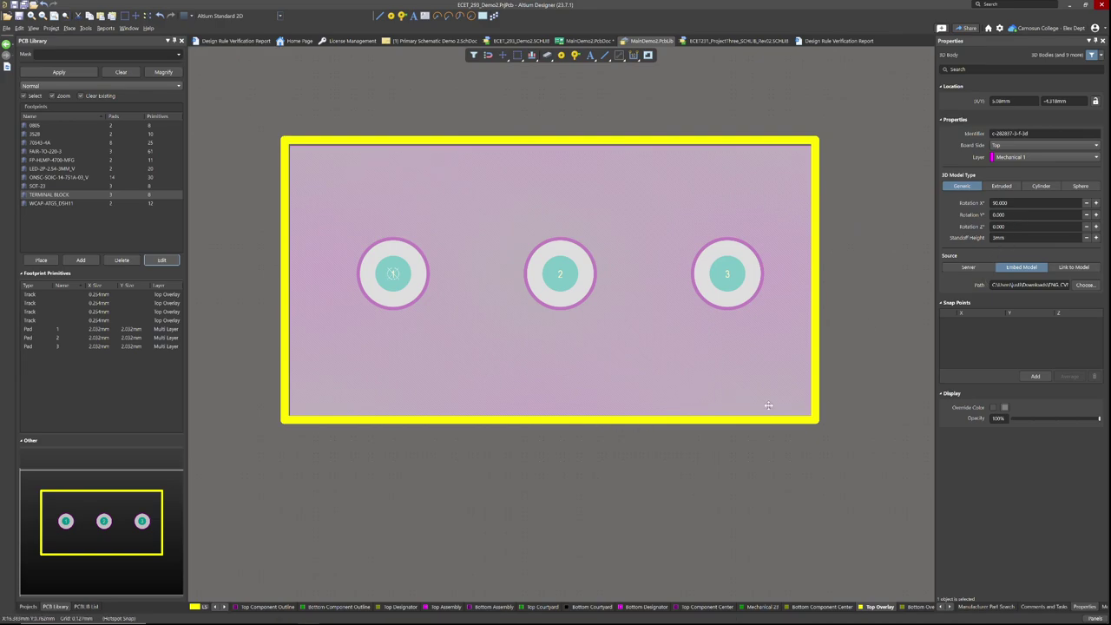
pyautogui.press('3')
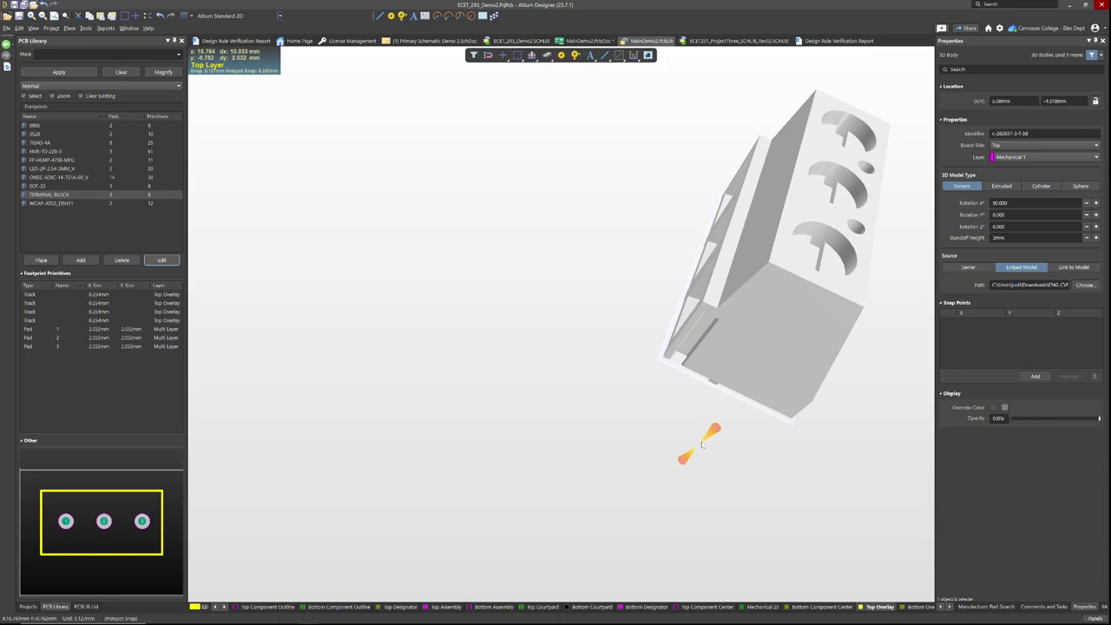
pyautogui.keyDown('shift'); pyautogui.moveTo(557, 441); pyautogui.dragTo(611, 370, button='right'); pyautogui.keyUp('shift')
pyautogui.keyDown('ctrl'); pyautogui.scroll(-4, 586, 378); pyautogui.keyUp('ctrl')
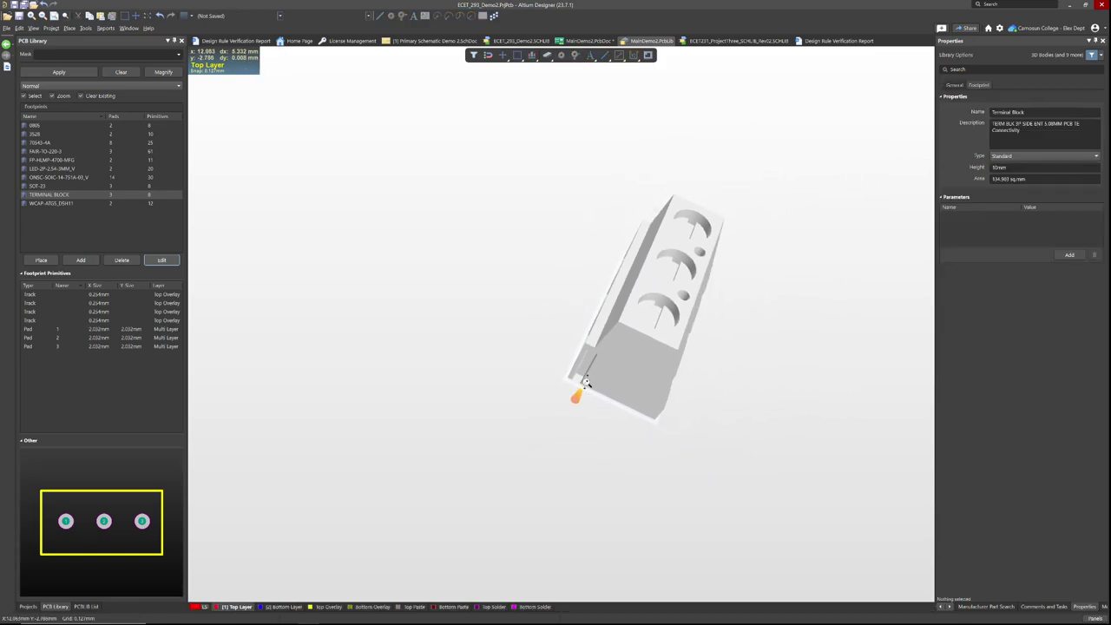
pyautogui.keyDown('shift'); pyautogui.moveTo(586, 382); pyautogui.dragTo(529, 282, button='right'); pyautogui.keyUp('shift')
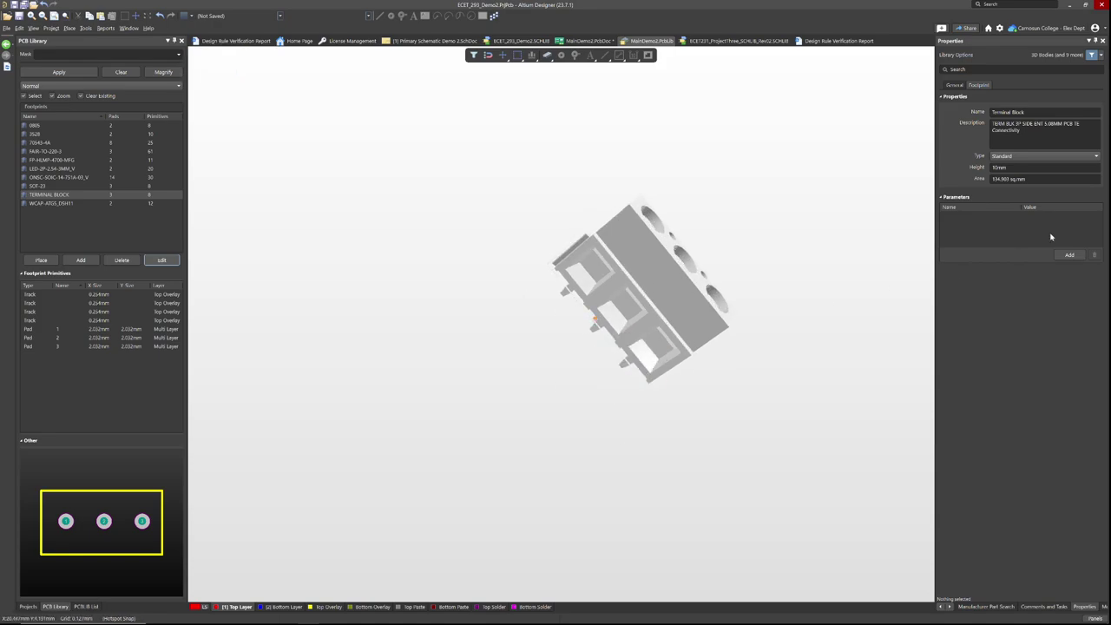
# Set the 3D body's Rotation Z to 180° and verify the new orientation.
pyautogui.click(605, 331)
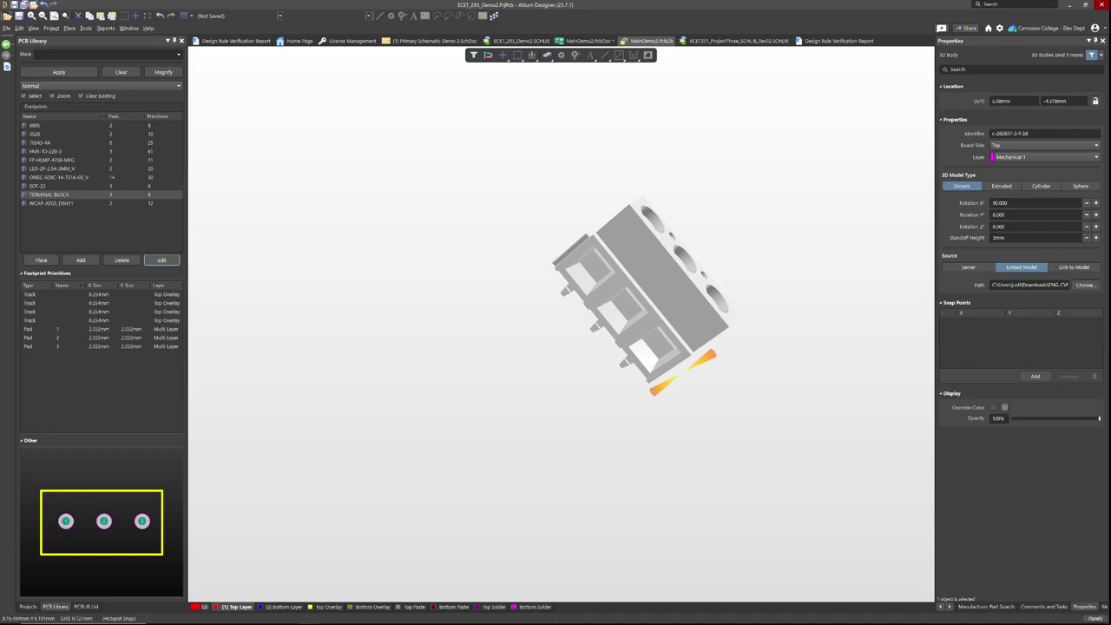
pyautogui.click(1023, 227)
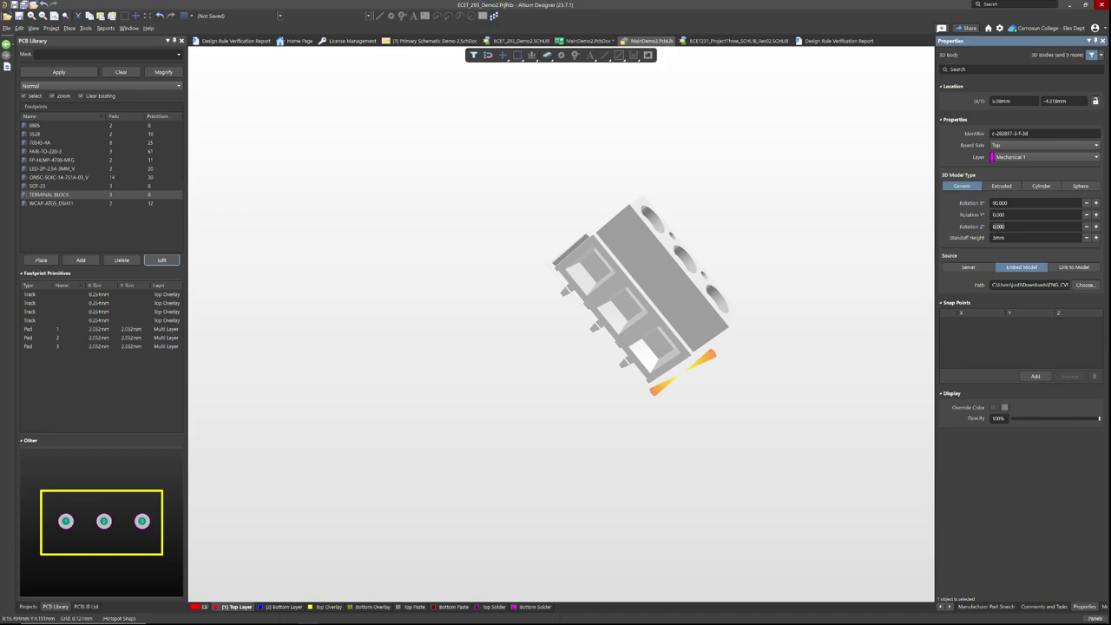
pyautogui.write('180')
pyautogui.press('Return')
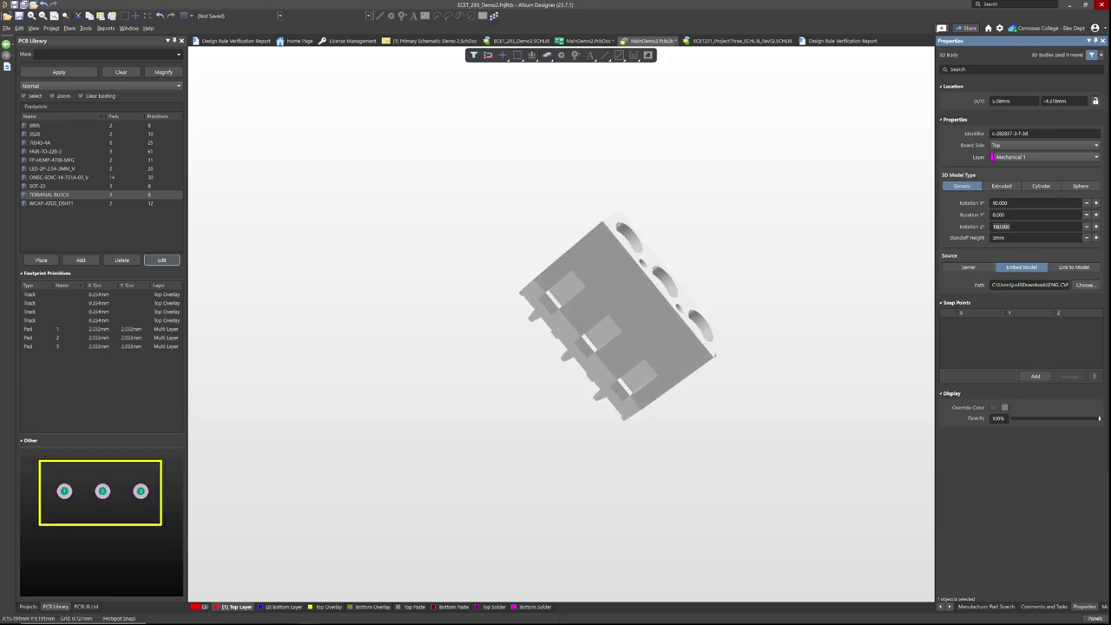
pyautogui.keyDown('shift'); pyautogui.moveTo(578, 453); pyautogui.dragTo(466, 306, button='right'); pyautogui.keyUp('shift')
pyautogui.click(611, 278)
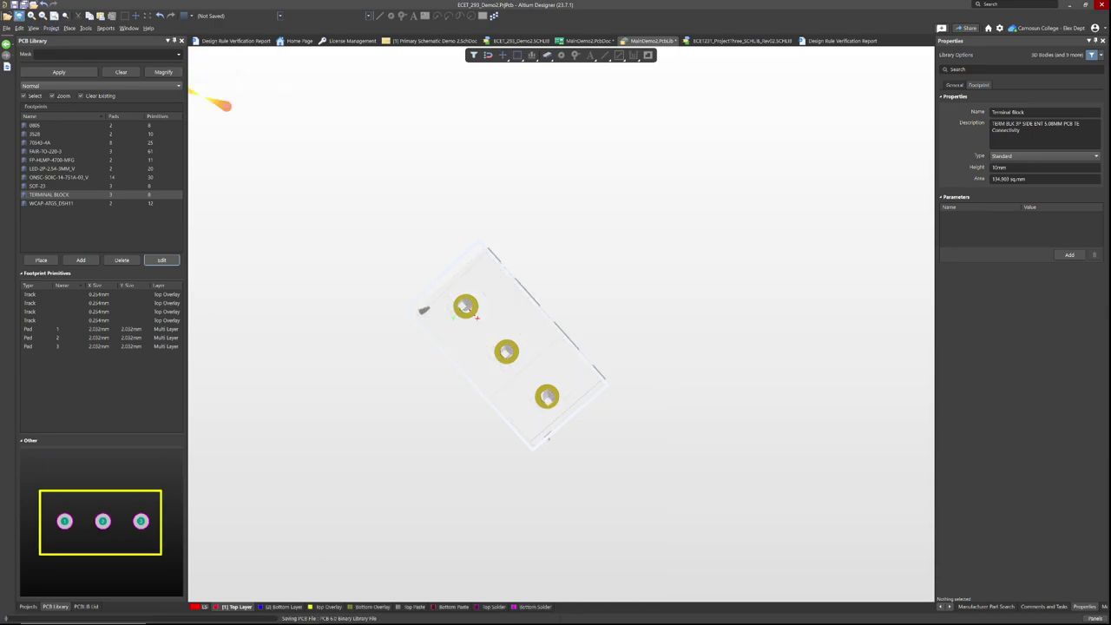
# Update J1 on the MainDemo2 board from PCB libraries, executing the resulting change order.
pyautogui.click(589, 41)
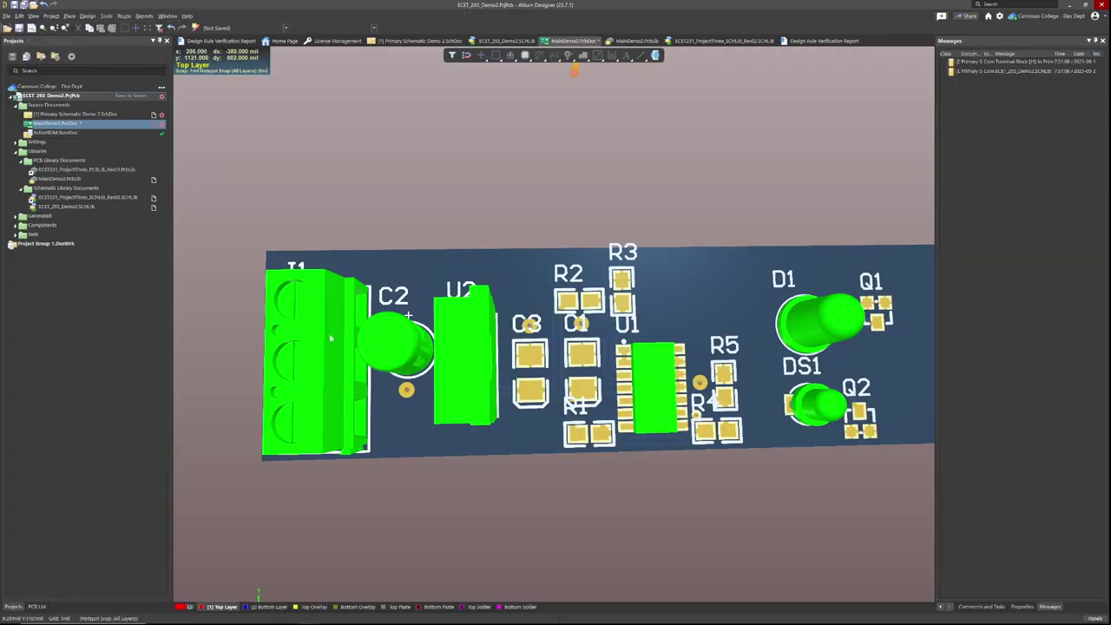
pyautogui.rightClick(323, 405)
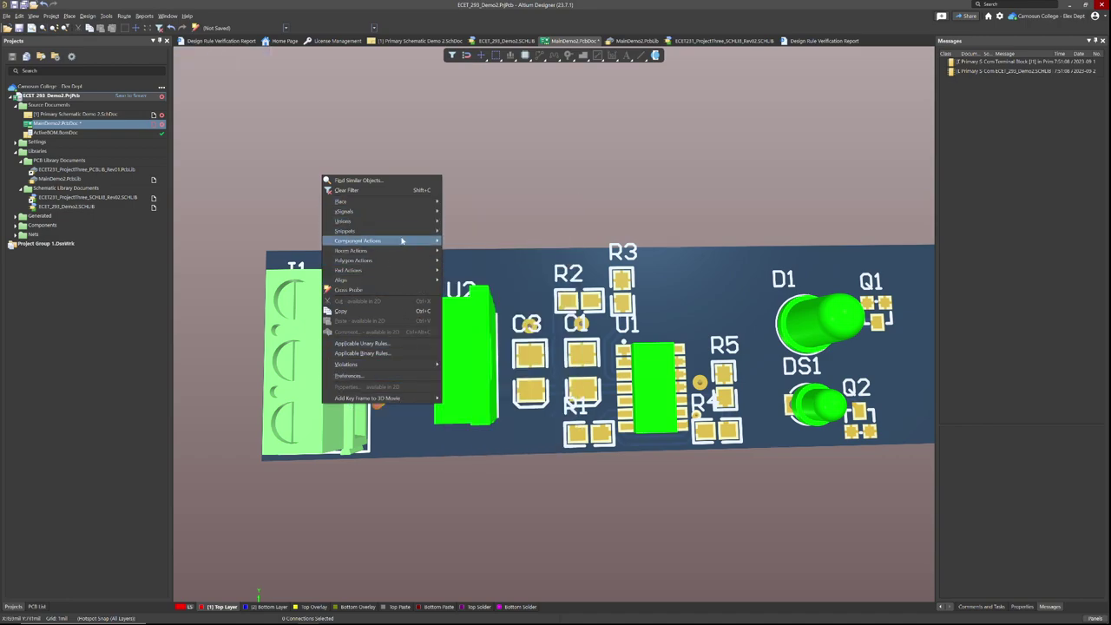
pyautogui.moveTo(402, 241)
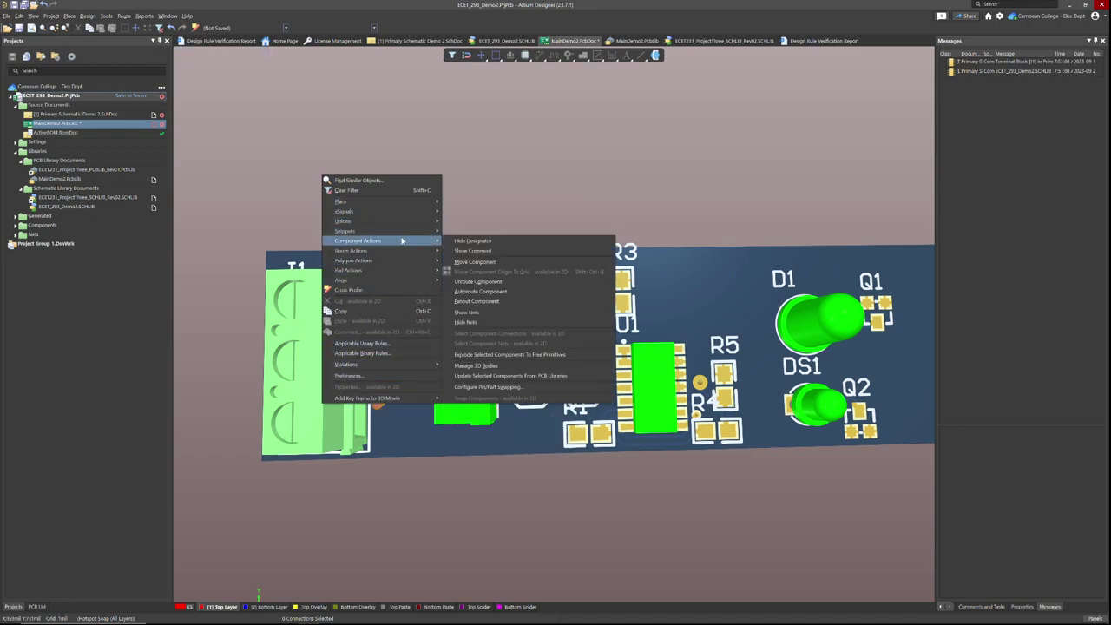
pyautogui.click(496, 377)
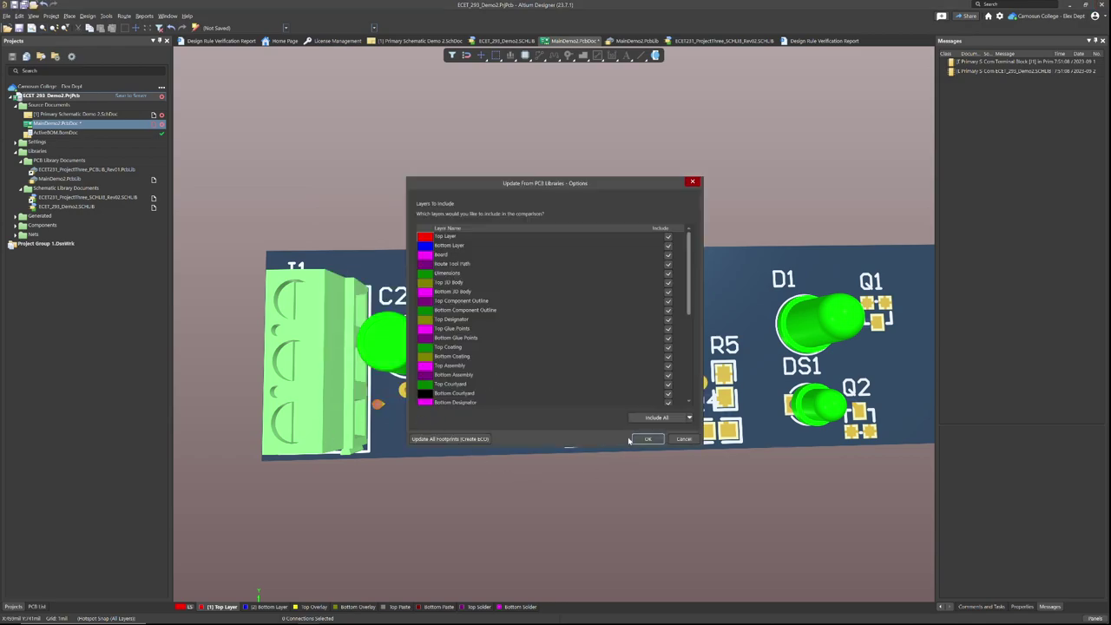
pyautogui.click(647, 439)
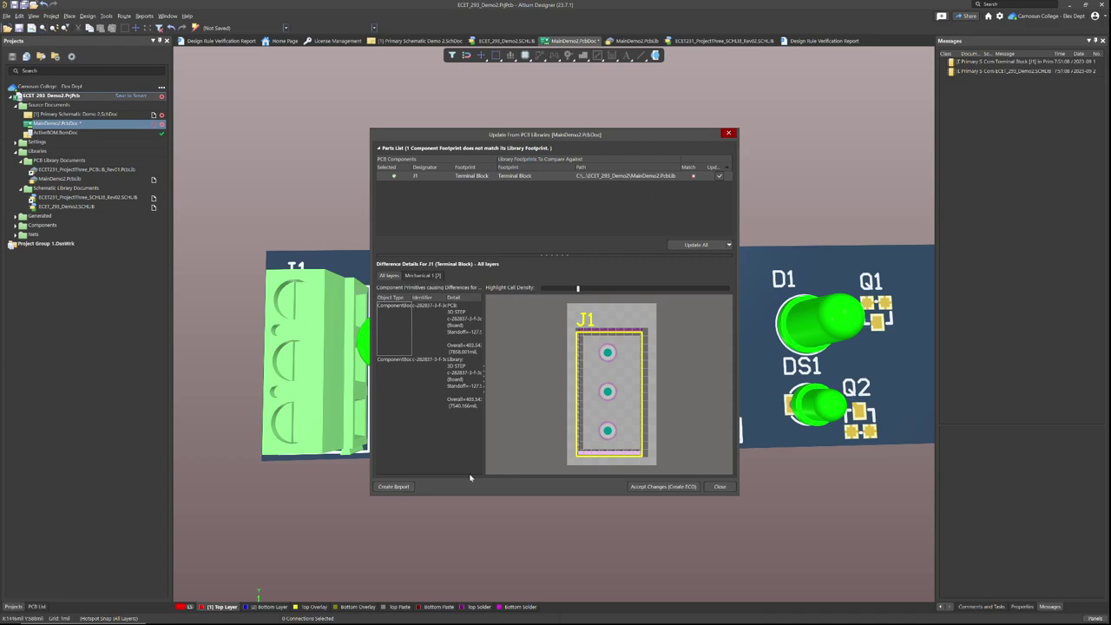
pyautogui.click(648, 488)
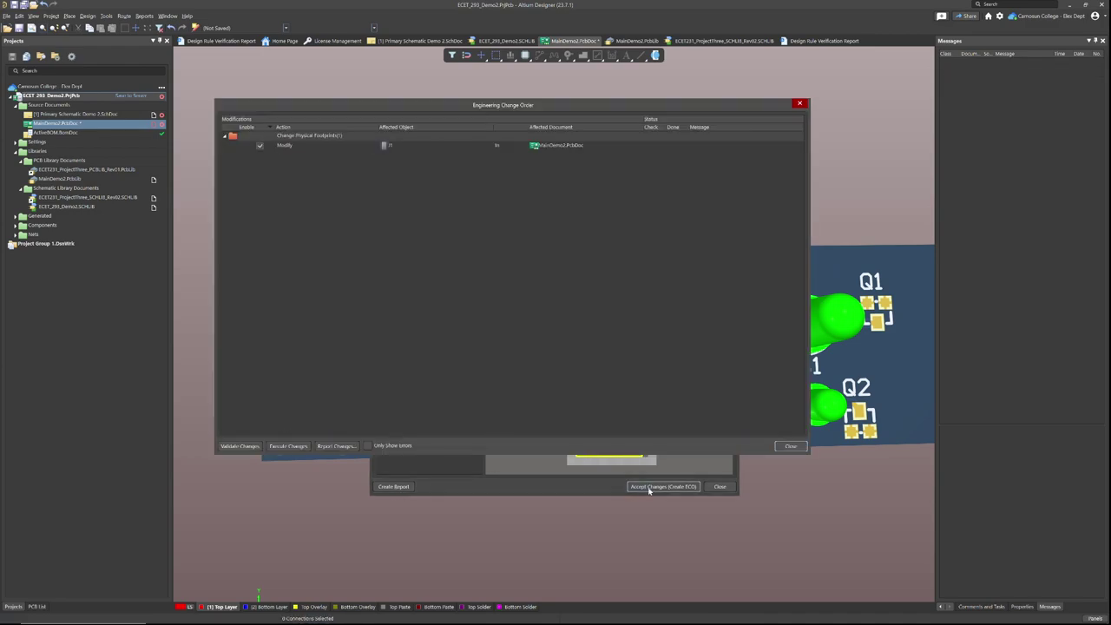
pyautogui.click(287, 446)
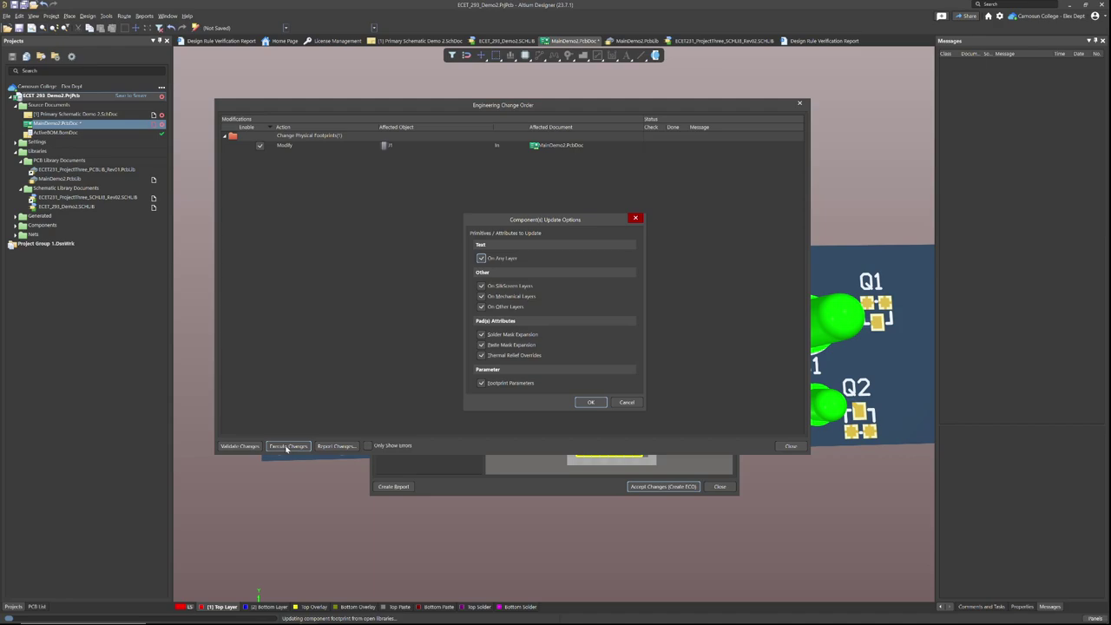
pyautogui.click(589, 402)
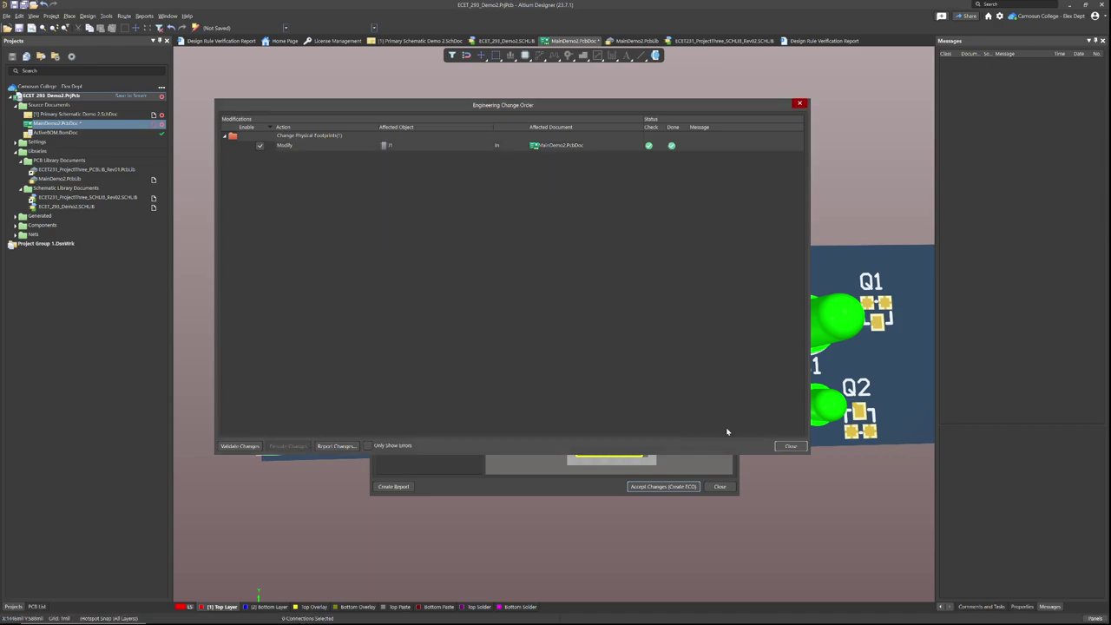
pyautogui.click(791, 445)
pyautogui.click(719, 486)
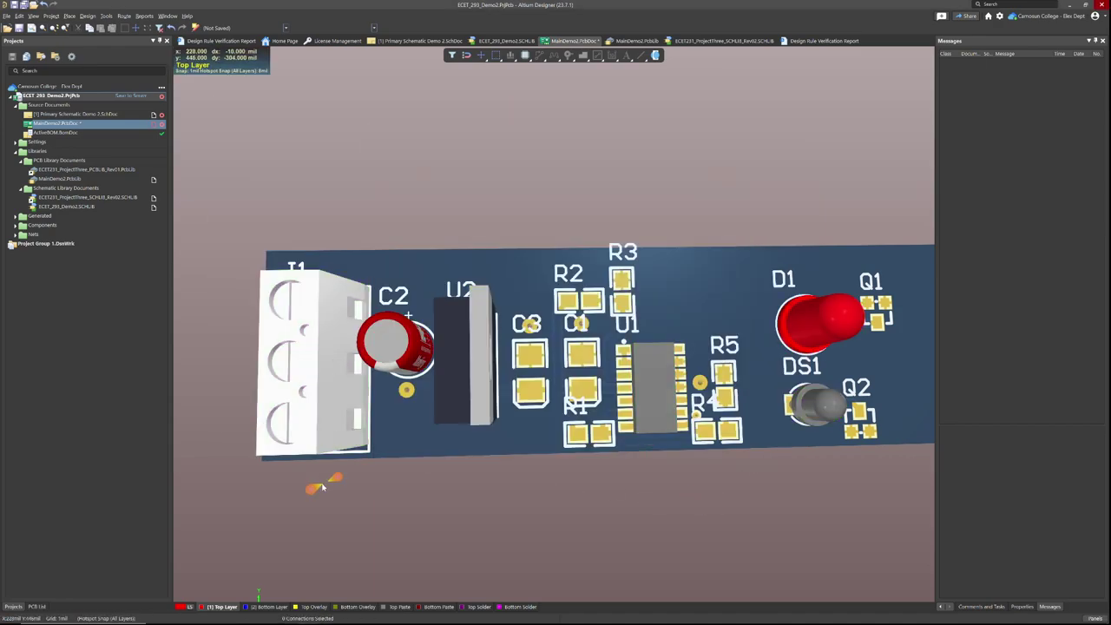
pyautogui.moveTo(318, 486)
pyautogui.keyDown('shift'); pyautogui.mouseDown(button='right')
pyautogui.moveTo(676, 460)
pyautogui.moveTo(620, 446)
pyautogui.mouseUp(button='right'); pyautogui.keyUp('shift')
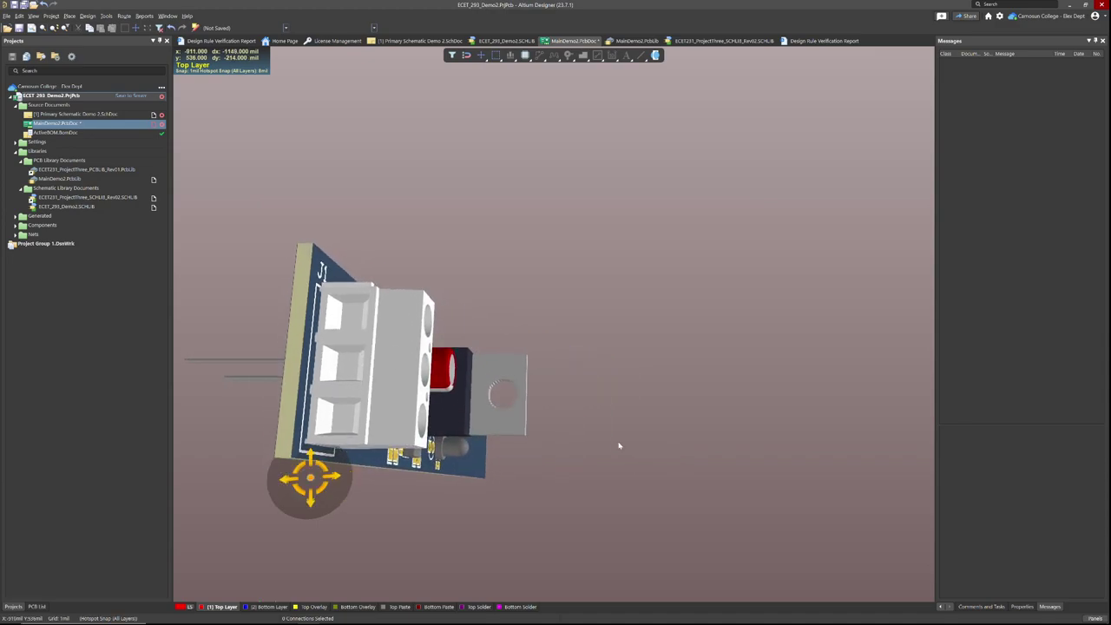
pyautogui.keyDown('shift'); pyautogui.moveTo(515, 509); pyautogui.dragTo(586, 546, button='right'); pyautogui.keyUp('shift')
pyautogui.keyDown('ctrl'); pyautogui.scroll(-2, 472, 466); pyautogui.keyUp('ctrl')
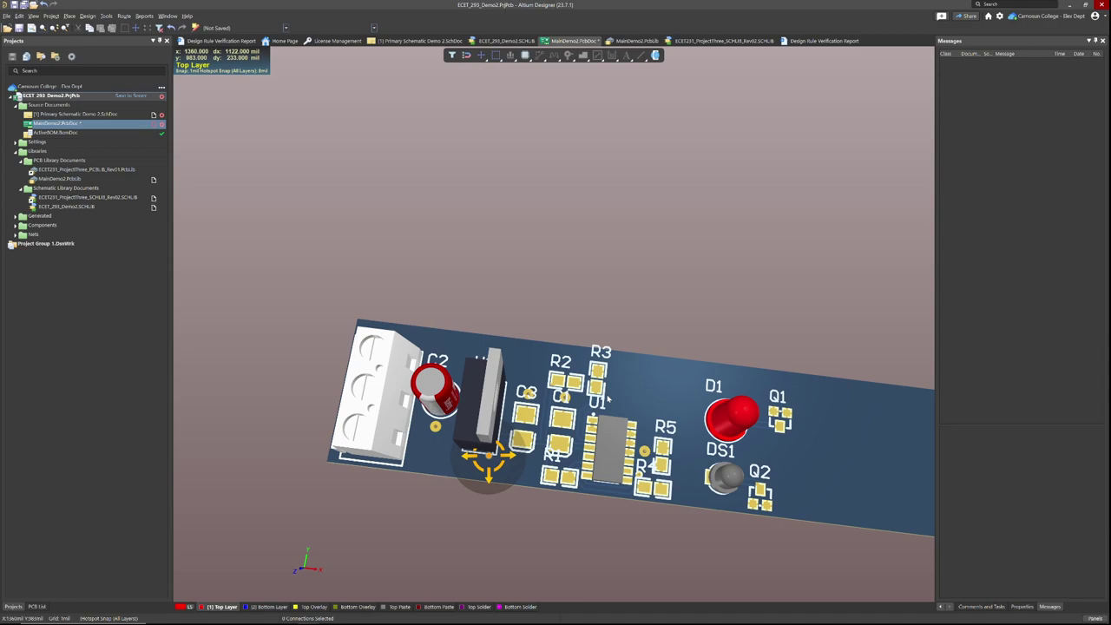
# Resolve J1's comment in the Primary Schematic and open the ECET_293_Demo2.SCHLIB library.
pyautogui.click(408, 40)
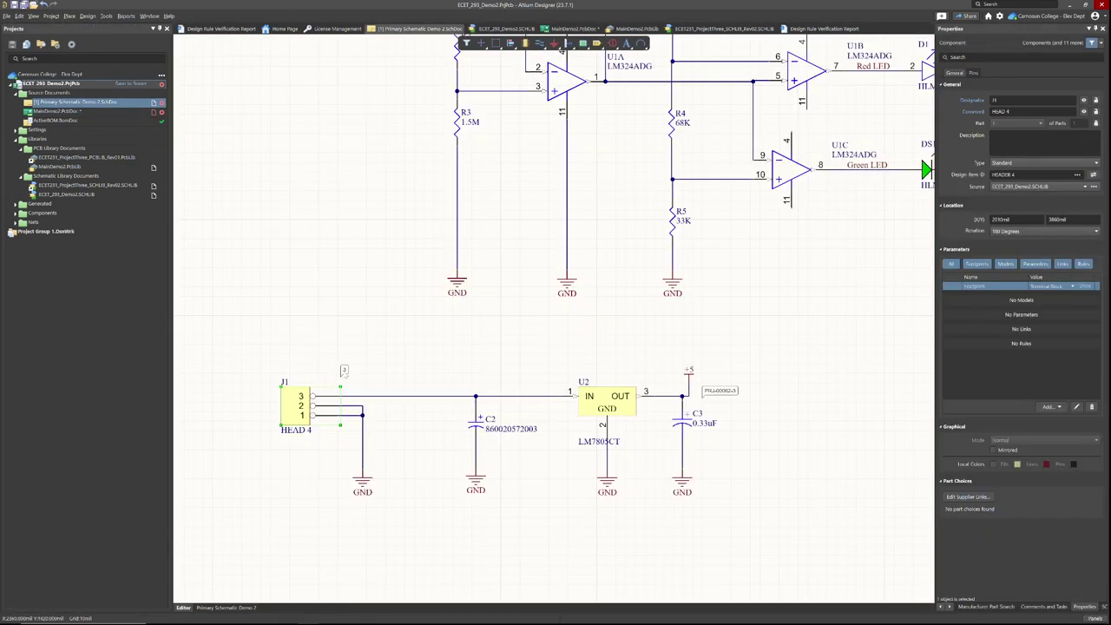
pyautogui.click(343, 371)
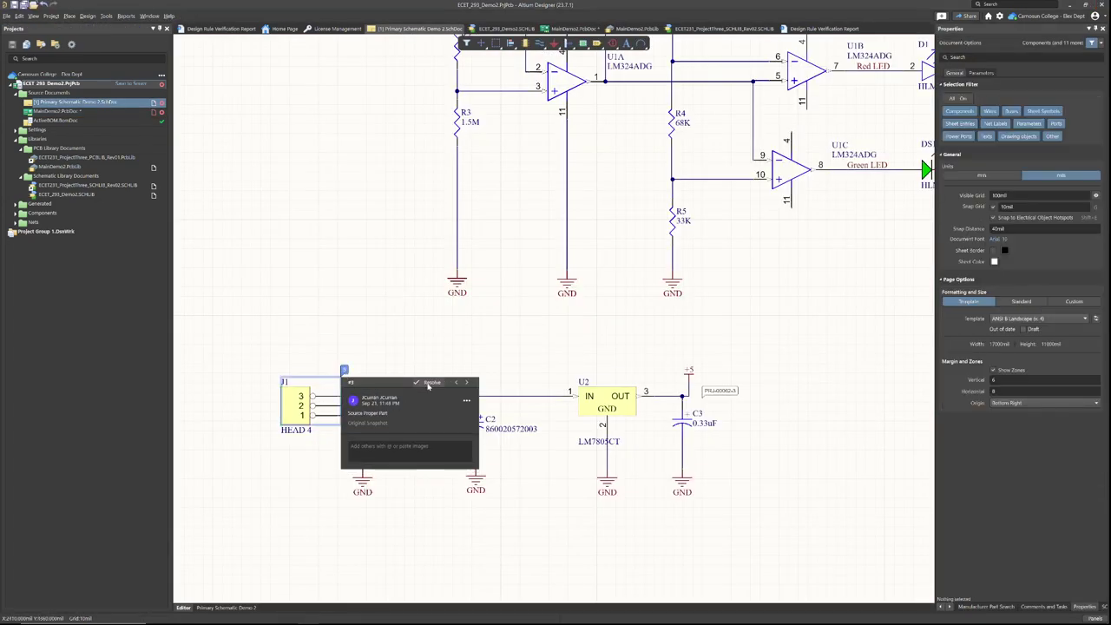
pyautogui.click(429, 383)
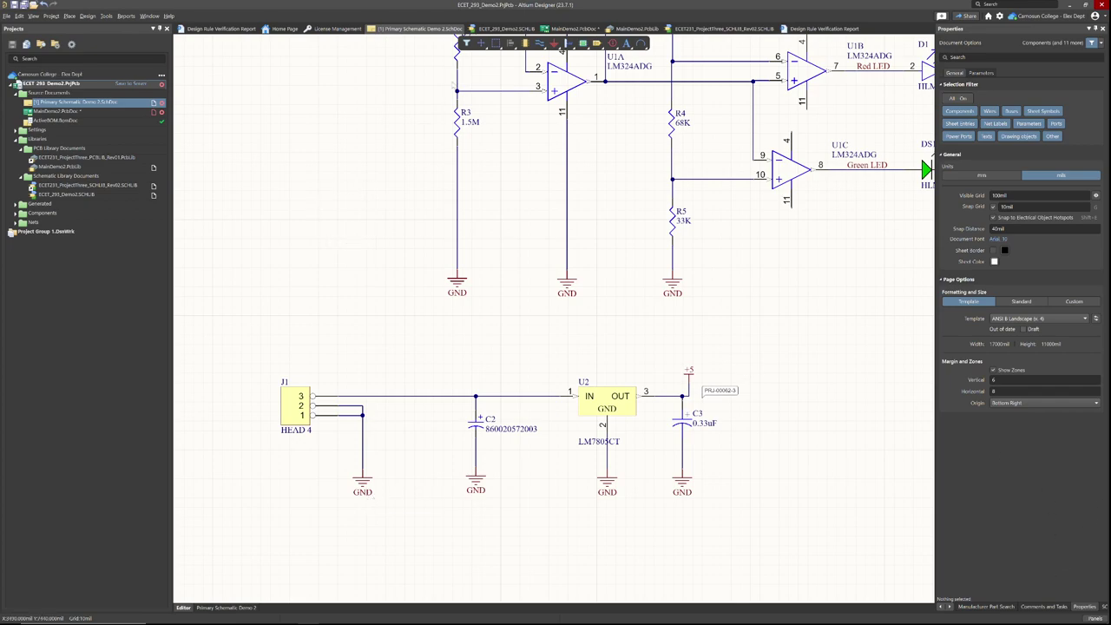
pyautogui.click(486, 28)
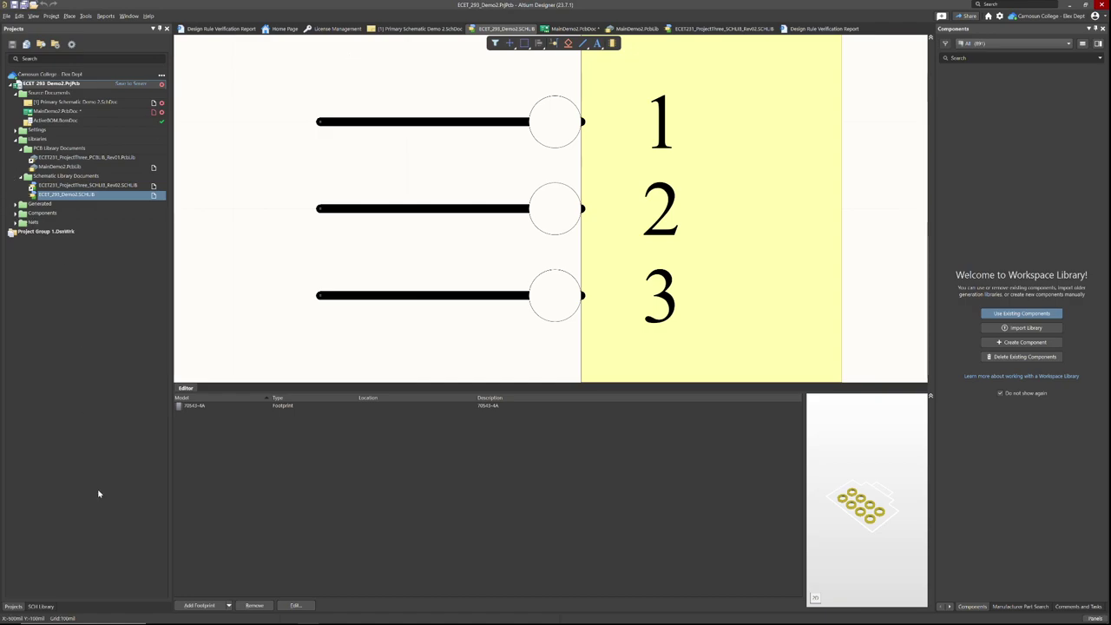
# Browse the SCH Library component list past MOSFET-N1, LED and capacitor to the voltage regulator.
pyautogui.click(40, 606)
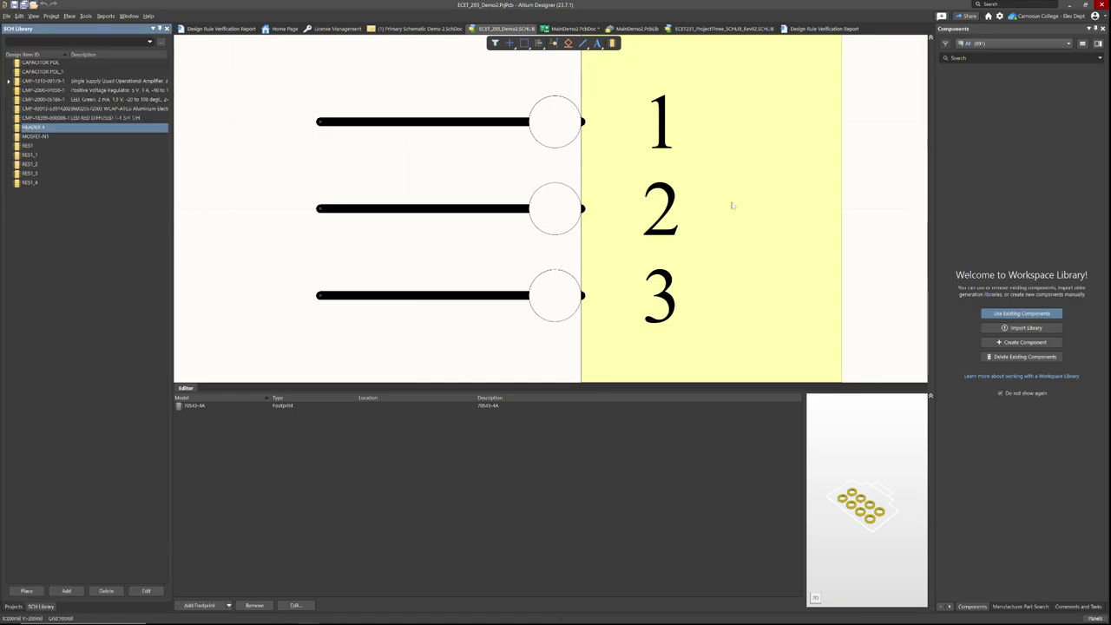
pyautogui.keyDown('ctrl'); pyautogui.scroll(-1, 852, 174); pyautogui.keyUp('ctrl')
pyautogui.keyDown('ctrl'); pyautogui.scroll(-1, 853, 178); pyautogui.keyUp('ctrl')
pyautogui.keyDown('shift'); pyautogui.hscroll(3, 843, 193); pyautogui.keyUp('shift')
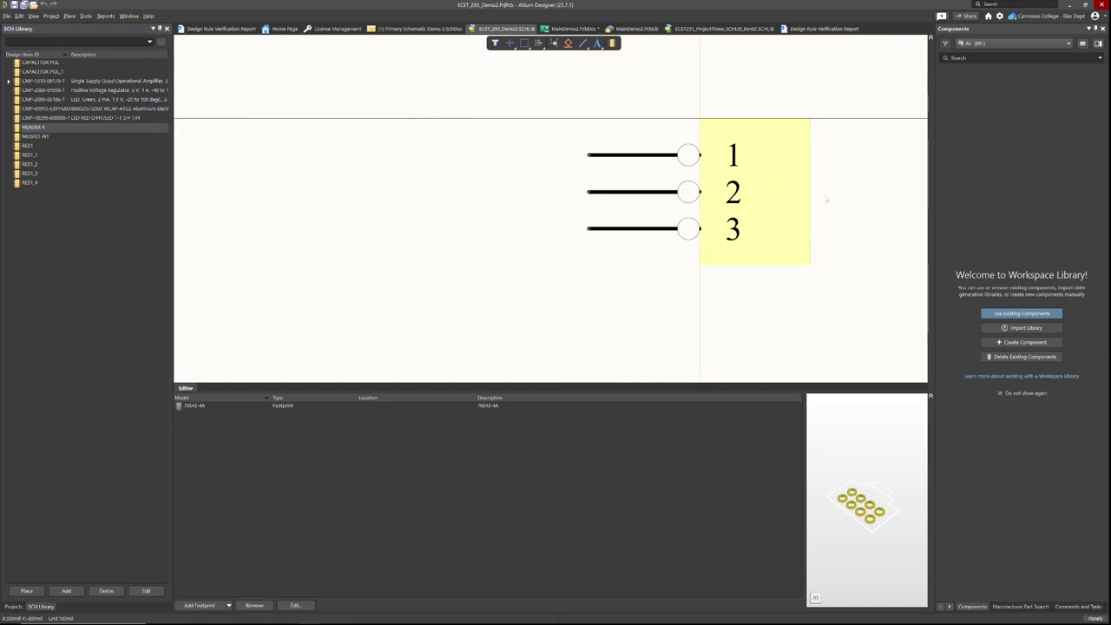
pyautogui.keyDown('shift'); pyautogui.hscroll(1, 744, 235); pyautogui.keyUp('shift')
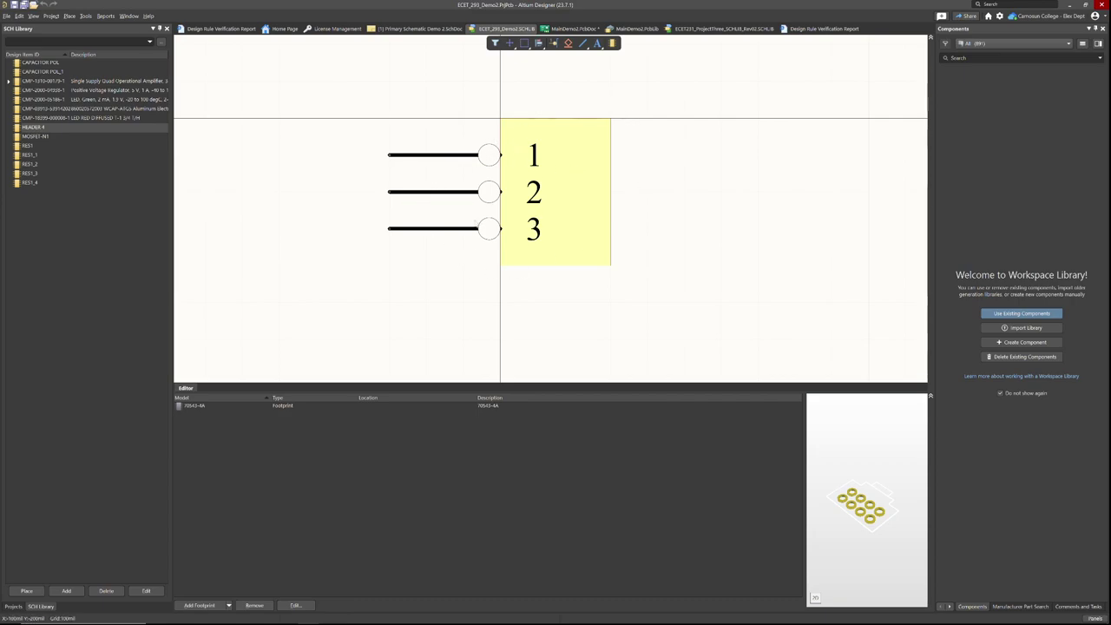
pyautogui.click(33, 137)
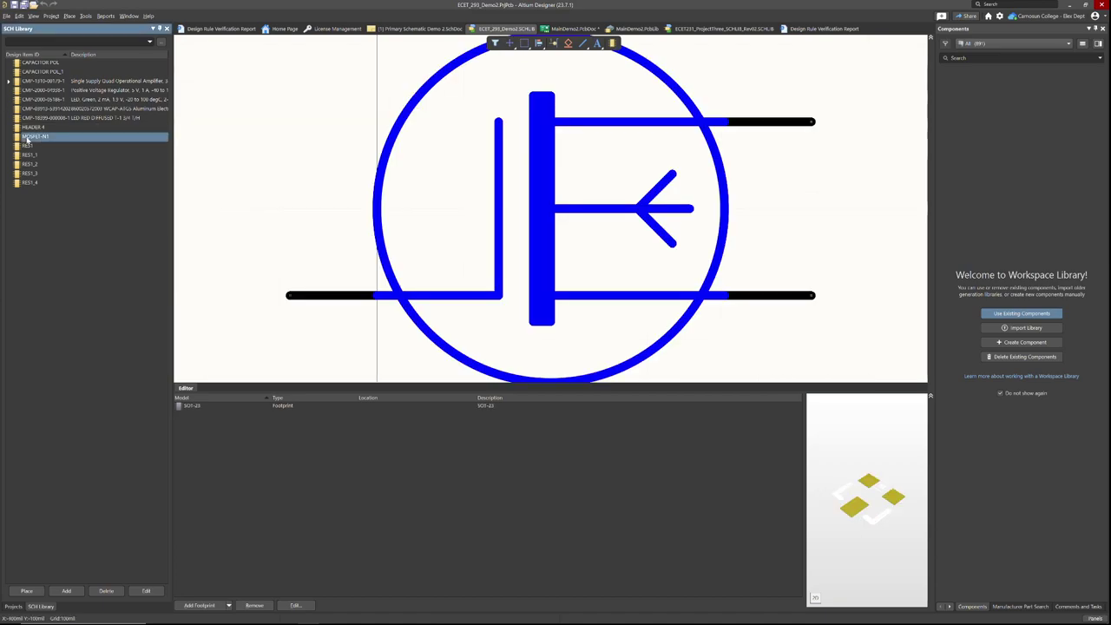
pyautogui.keyDown('ctrl'); pyautogui.scroll(-4, 325, 171); pyautogui.keyUp('ctrl')
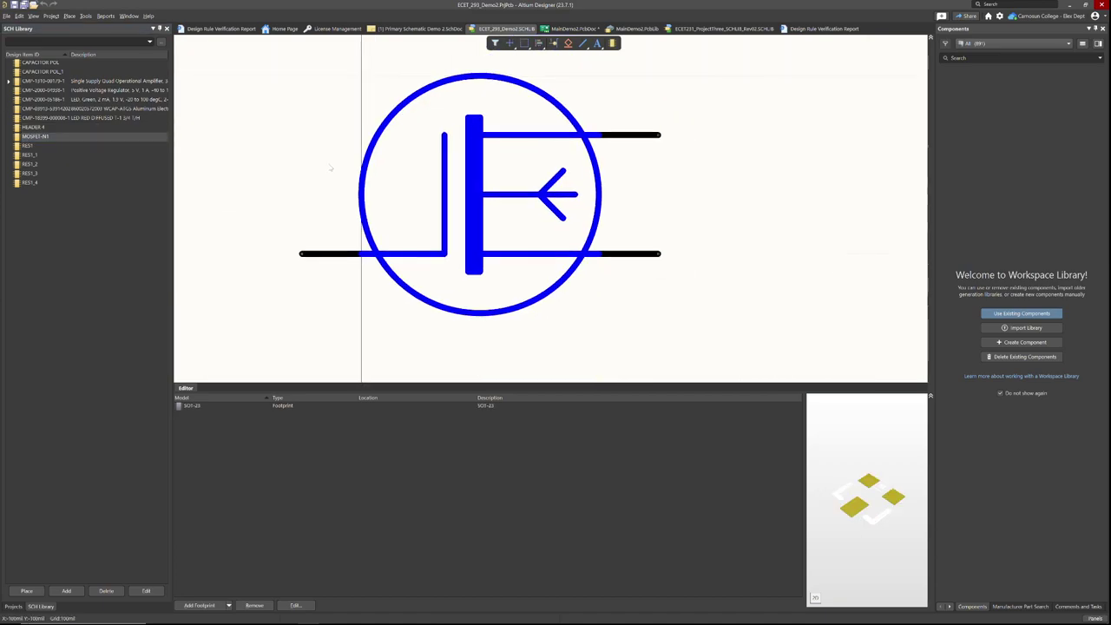
pyautogui.click(70, 117)
pyautogui.click(61, 109)
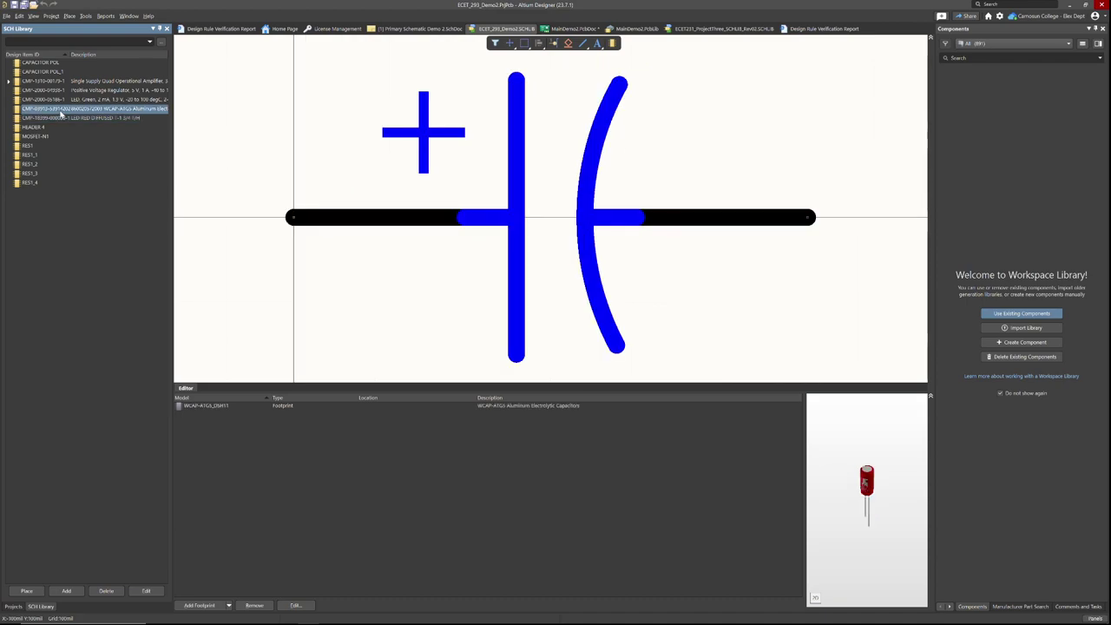
pyautogui.click(65, 100)
pyautogui.click(68, 93)
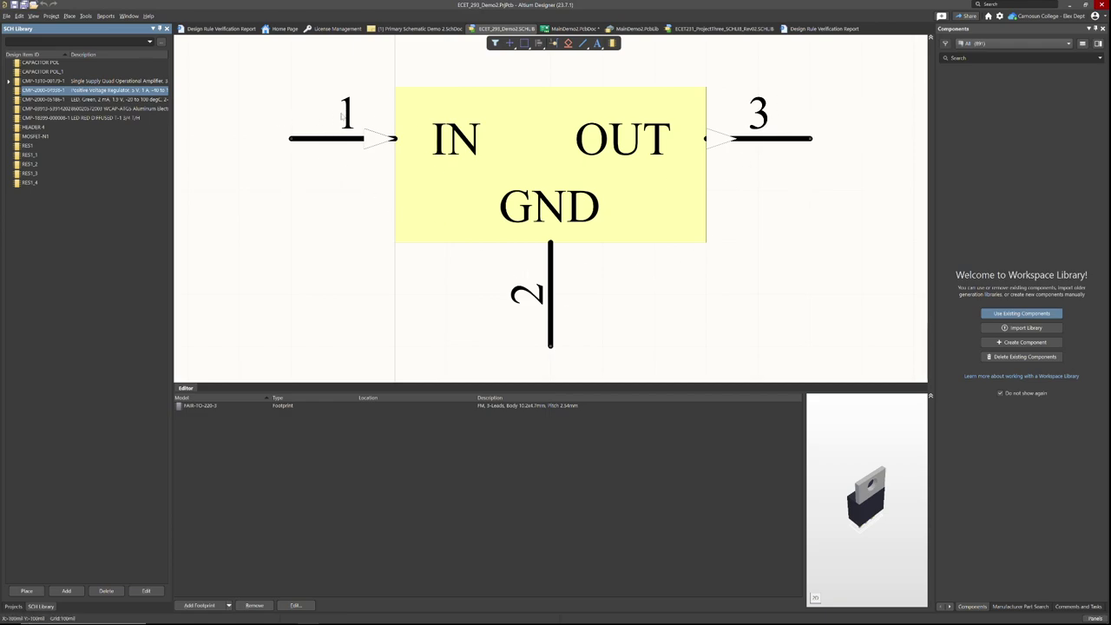
# Show the Properties of regulator pin 1 (designator 1, name IN, type Input).
pyautogui.click(322, 142)
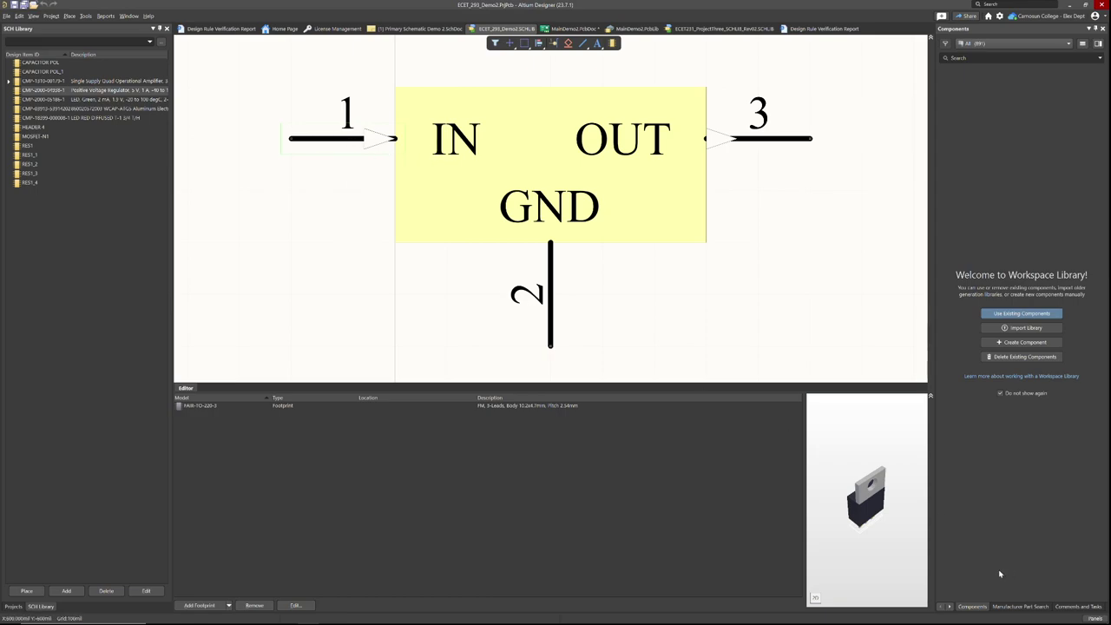
pyautogui.click(951, 607)
pyautogui.click(950, 607)
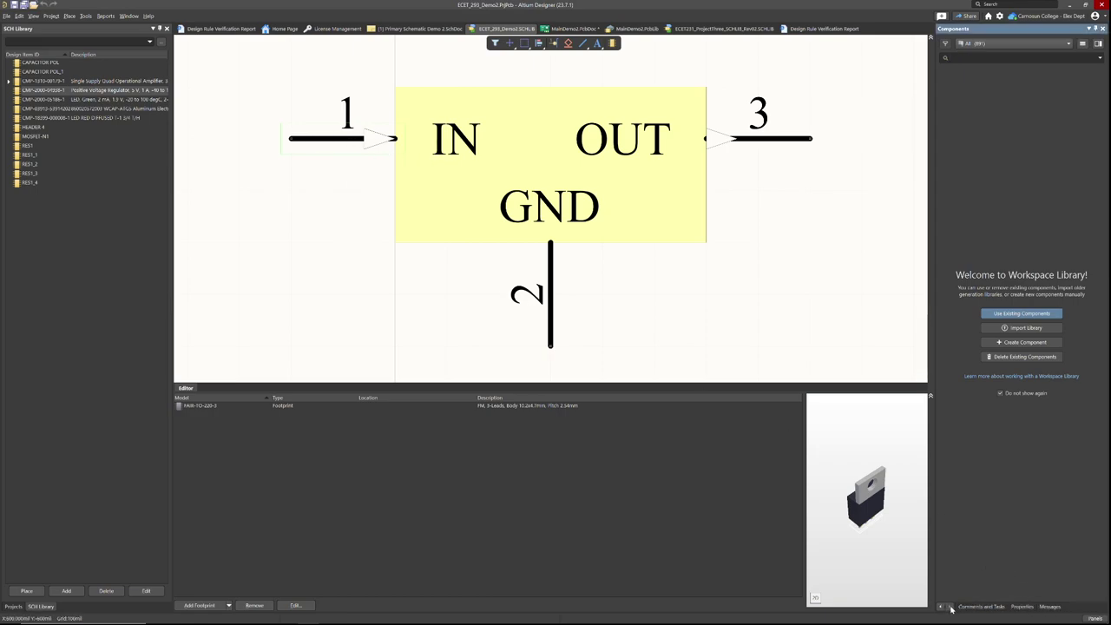
pyautogui.click(1022, 607)
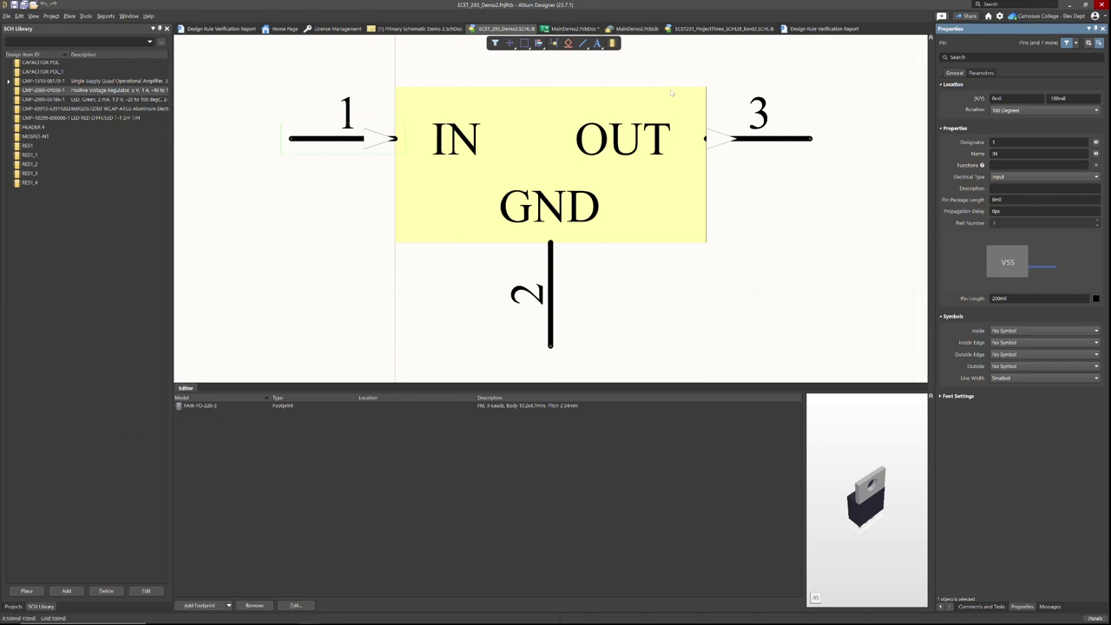
# Select the FAIR-TO-220-3 footprint's 3D body in MainDemo2.PcbLib and view it in flat 2D.
pyautogui.click(628, 29)
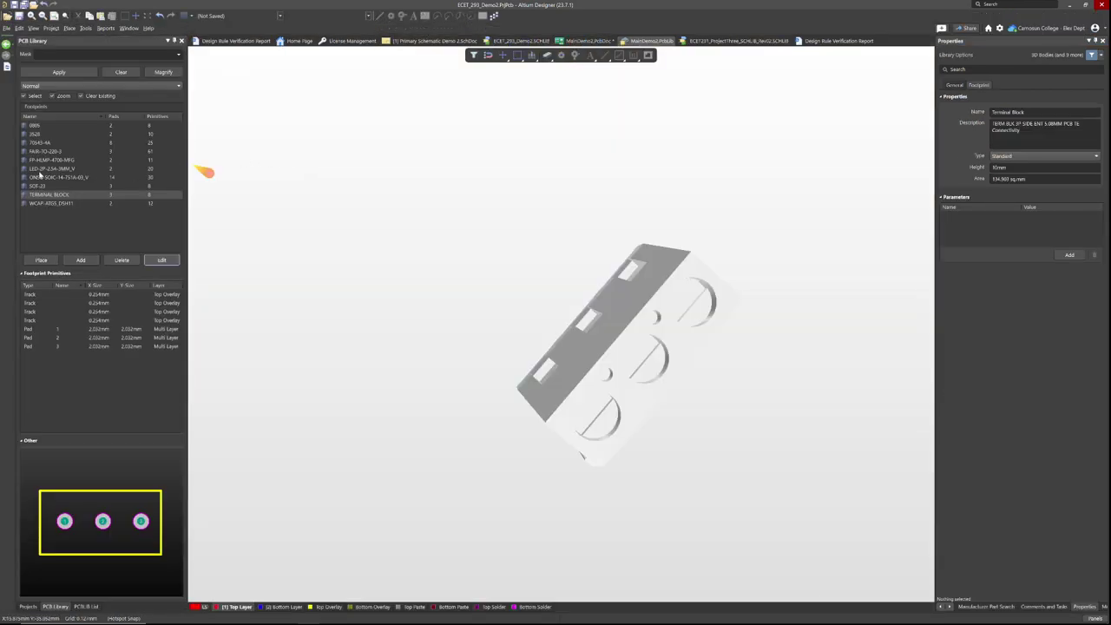
pyautogui.click(44, 153)
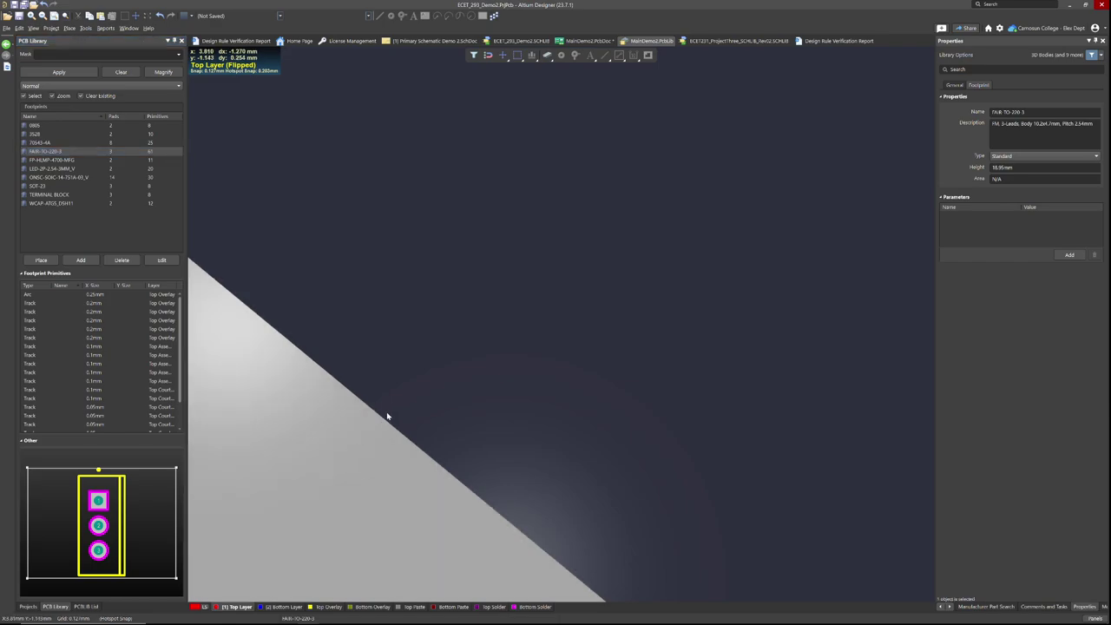
pyautogui.click(385, 408)
pyautogui.press('2')
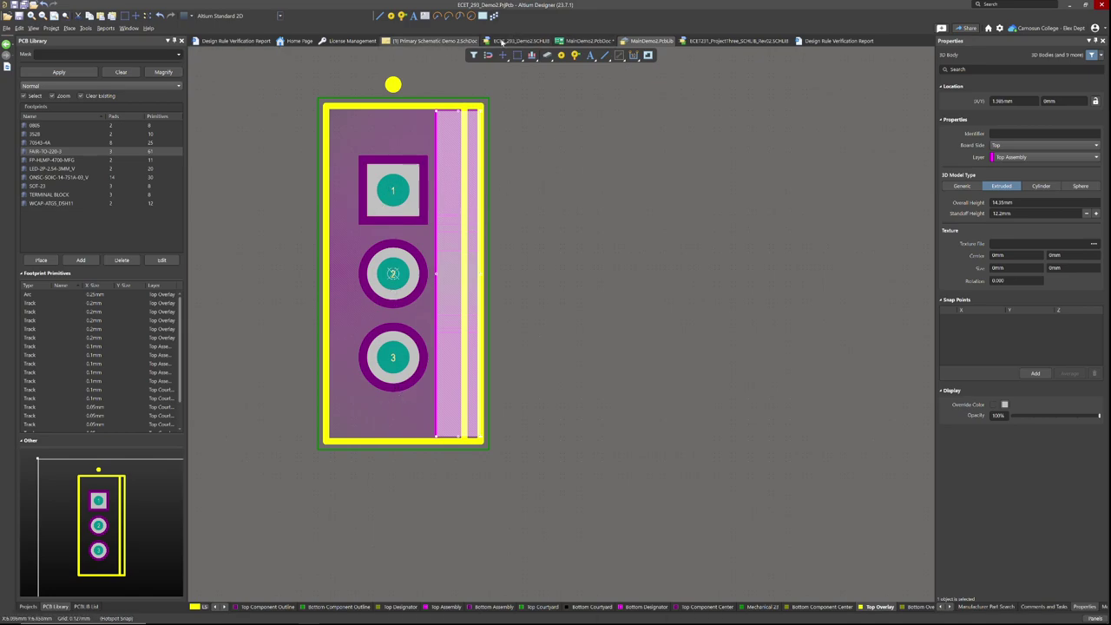
pyautogui.click(520, 41)
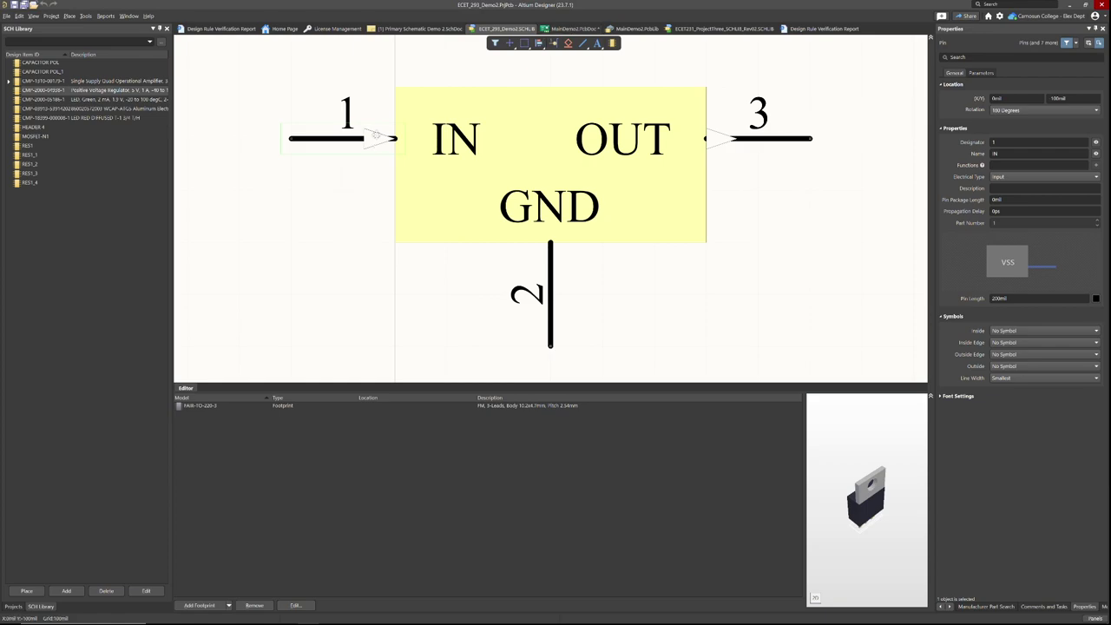
pyautogui.click(625, 30)
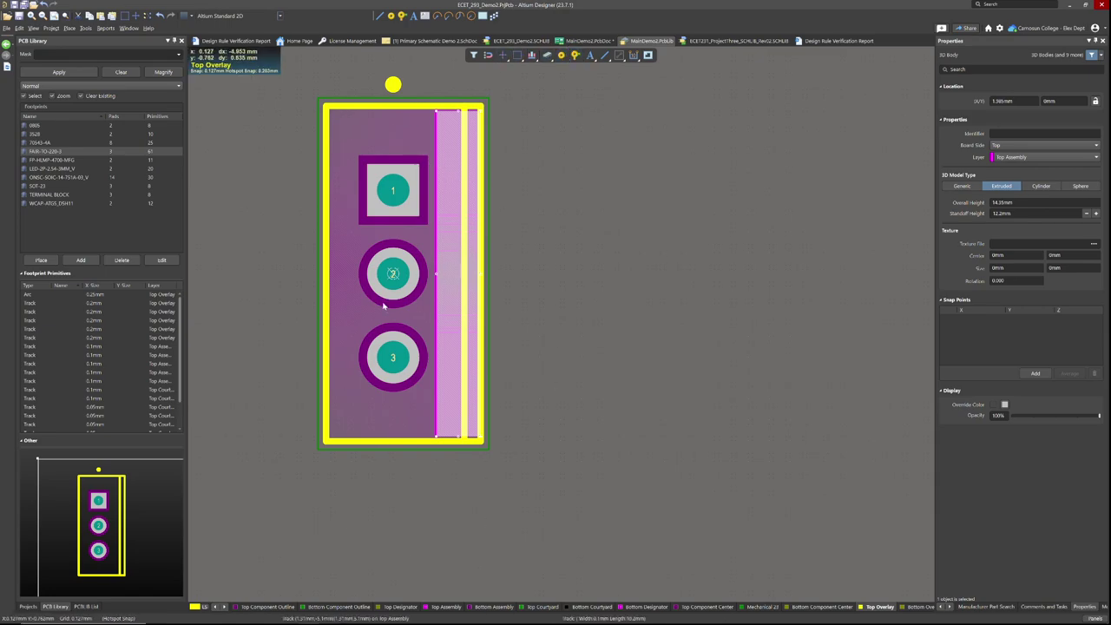
pyautogui.click(83, 29)
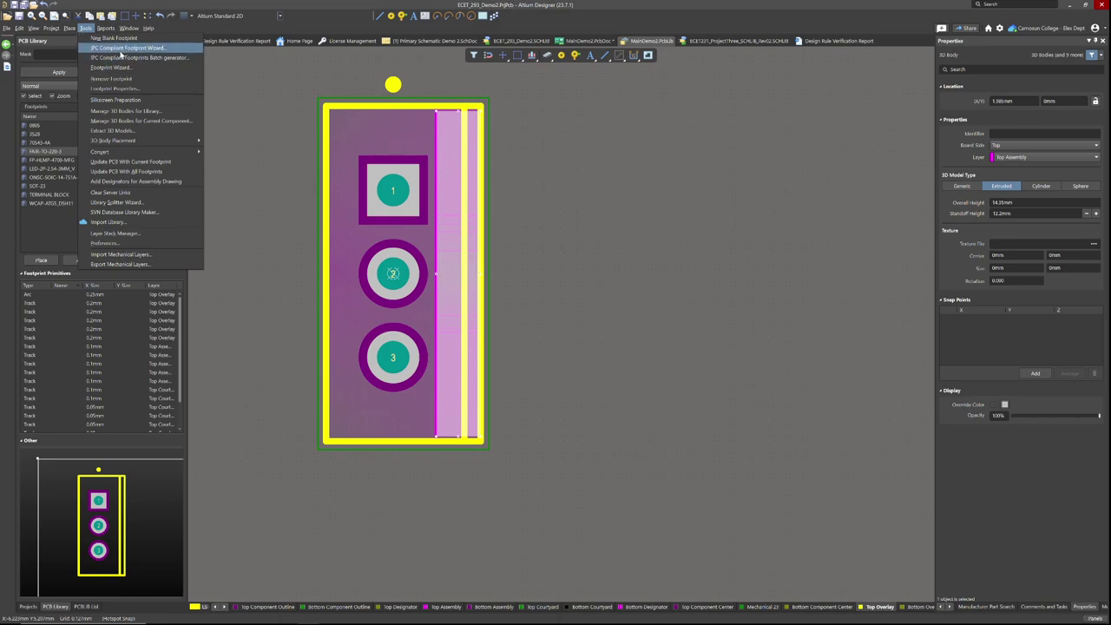
pyautogui.click(127, 48)
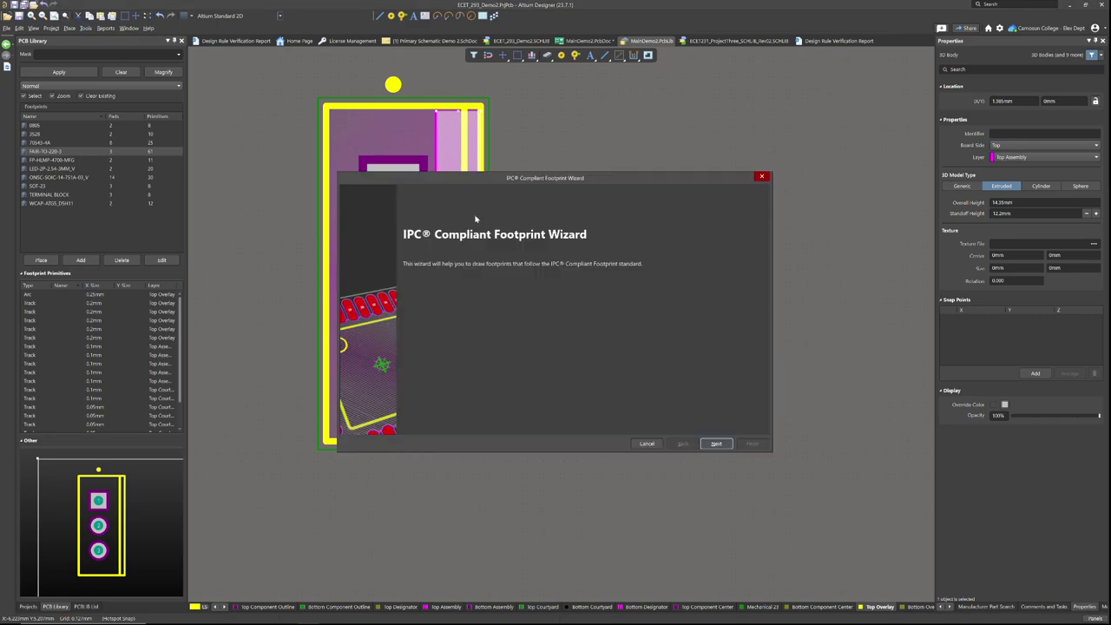
pyautogui.click(718, 443)
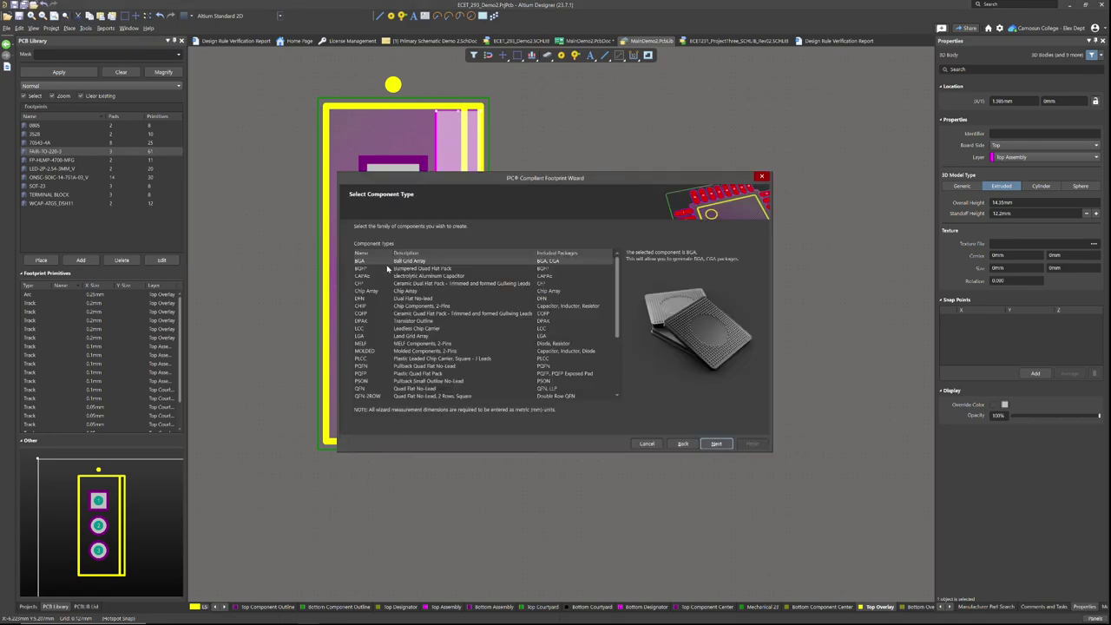
pyautogui.press('Tab')
pyautogui.click(440, 269)
pyautogui.click(440, 277)
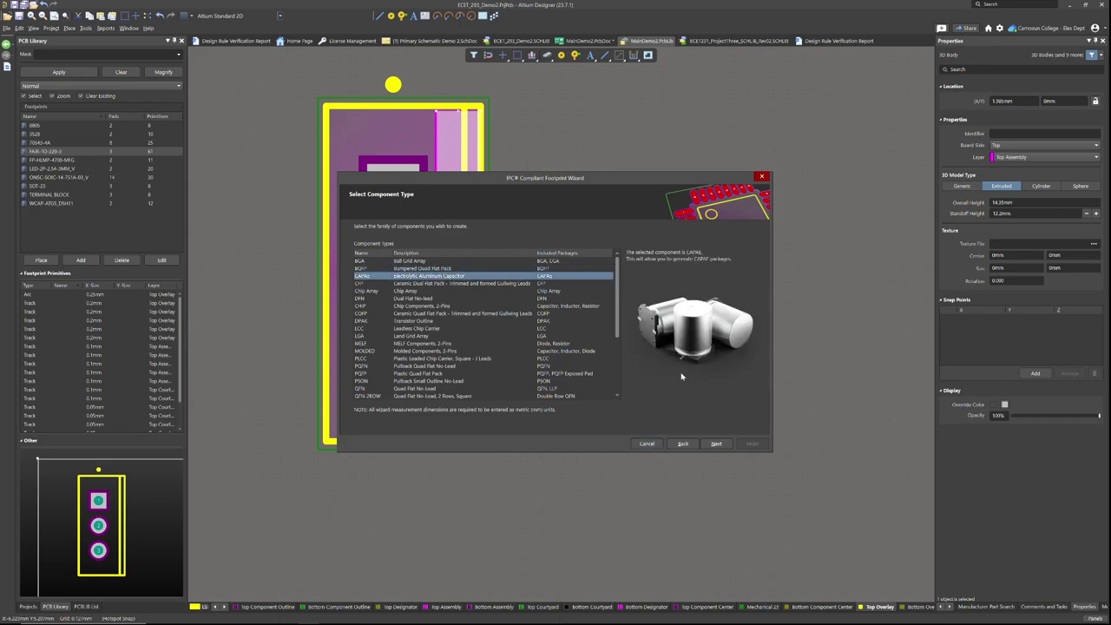
pyautogui.click(459, 284)
pyautogui.click(407, 292)
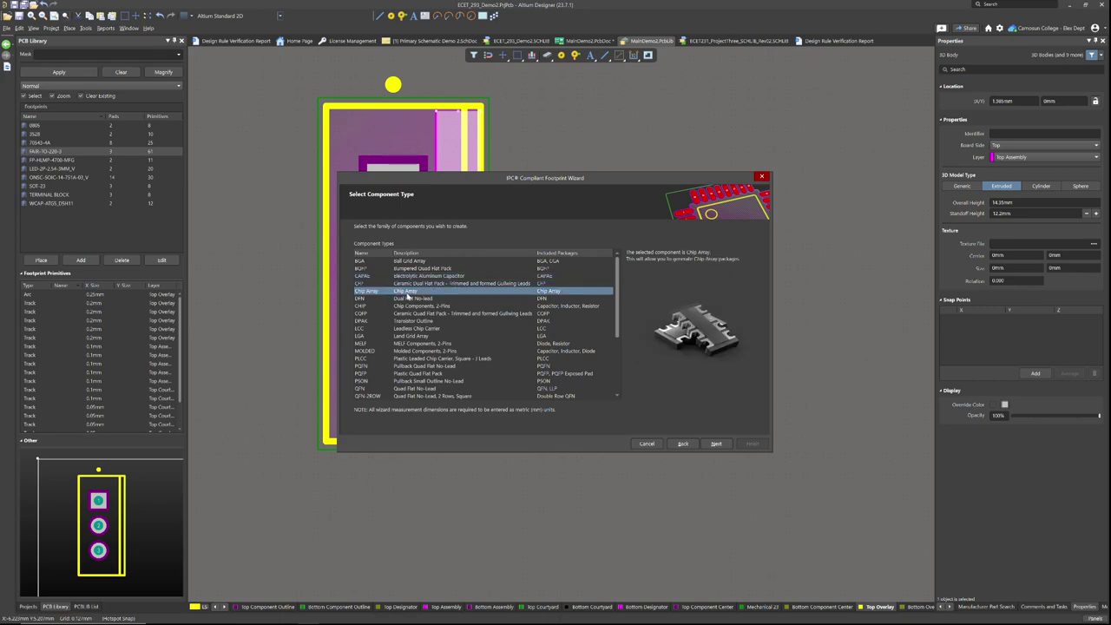
pyautogui.press('Down')
pyautogui.press('Down')
pyautogui.press('Down')
pyautogui.press('Down')
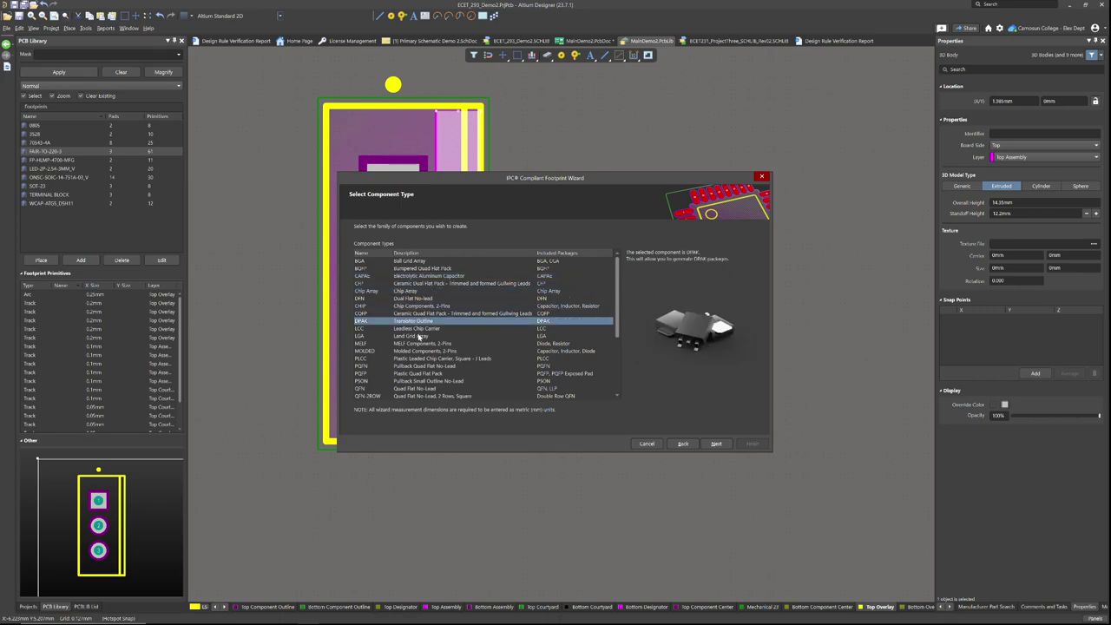
pyautogui.press('Down')
pyautogui.press('Down')
pyautogui.press('Down')
pyautogui.press('Down')
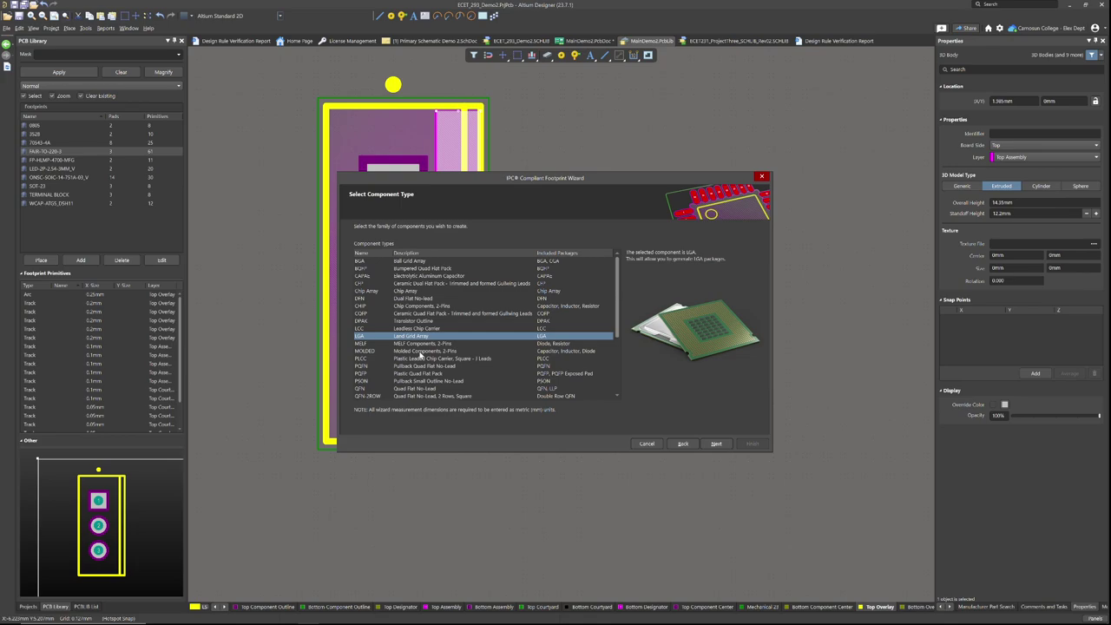
pyautogui.scroll(-1, 426, 357)
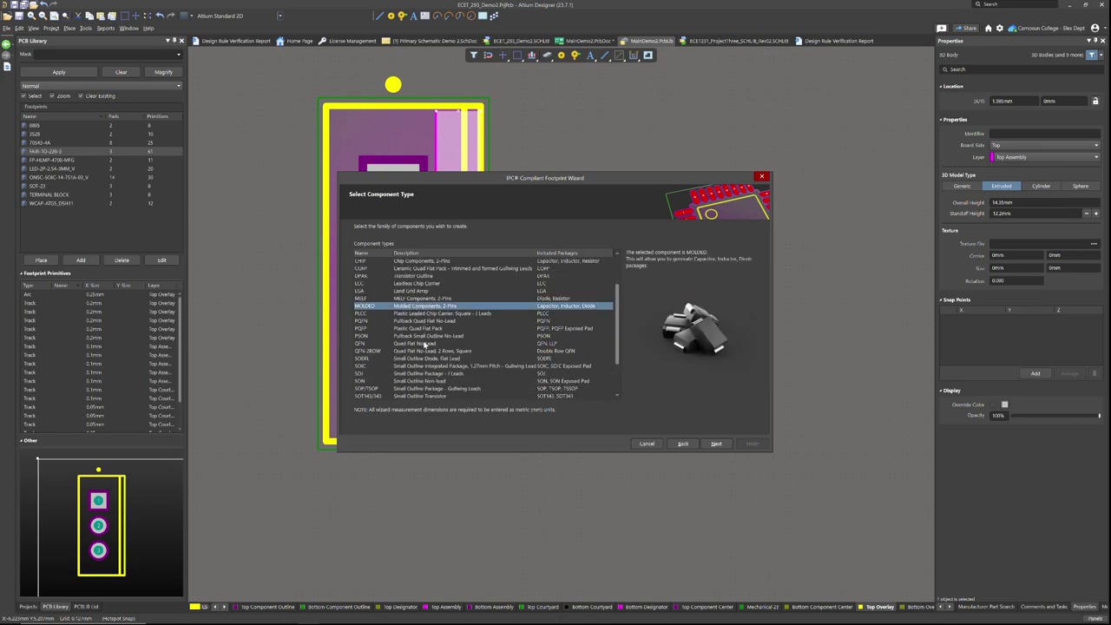
pyautogui.click(422, 342)
pyautogui.click(421, 335)
pyautogui.click(420, 328)
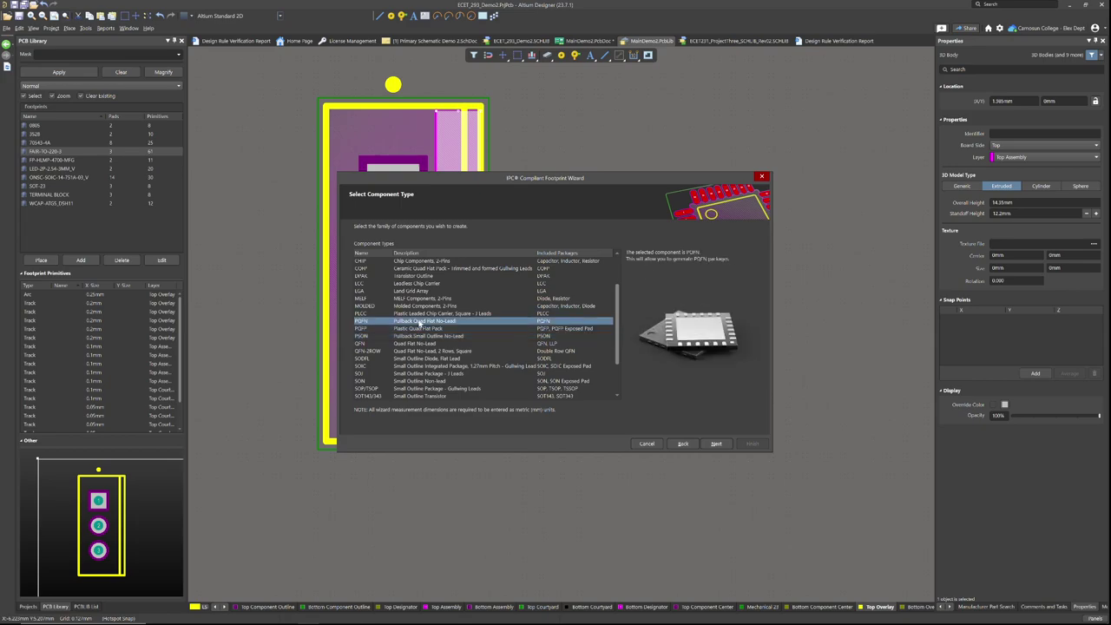
pyautogui.click(421, 314)
pyautogui.click(423, 343)
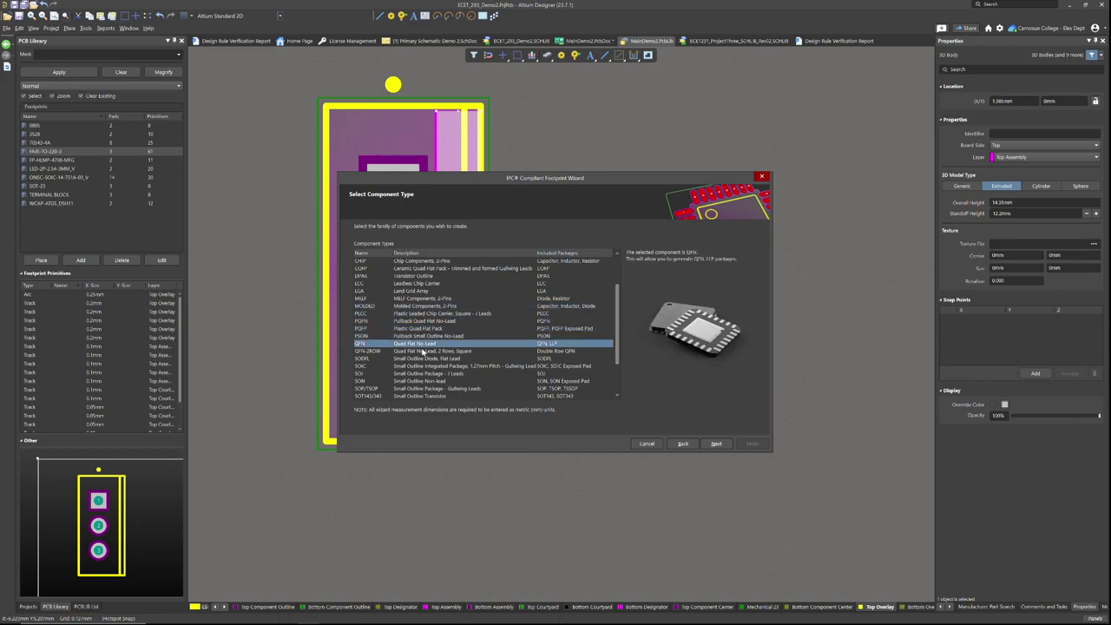
pyautogui.click(424, 350)
pyautogui.click(424, 365)
pyautogui.click(427, 358)
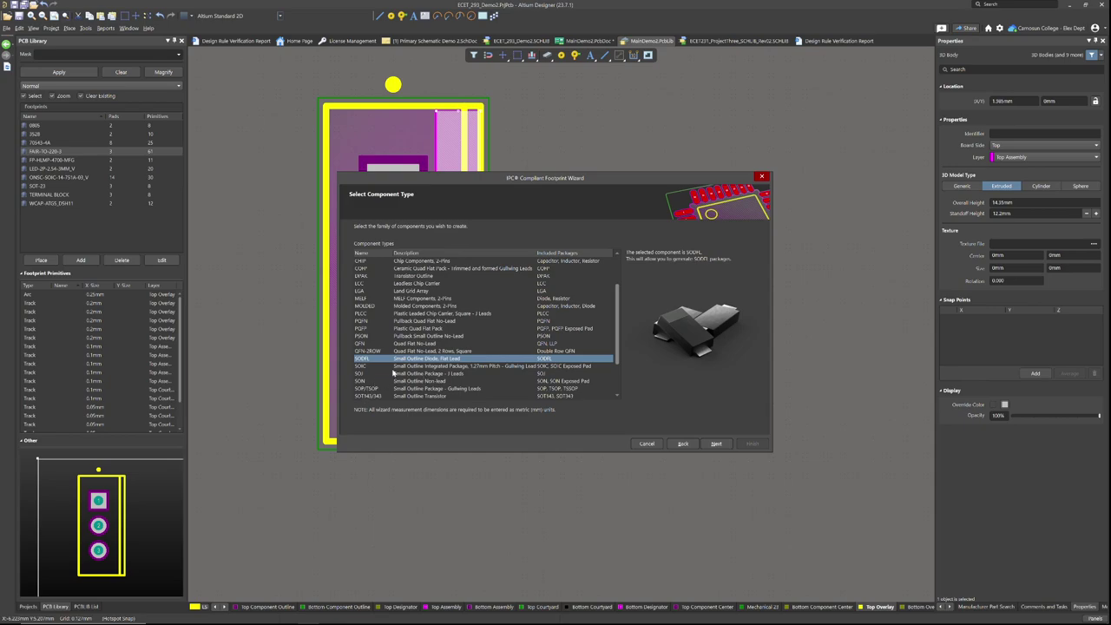
pyautogui.click(362, 367)
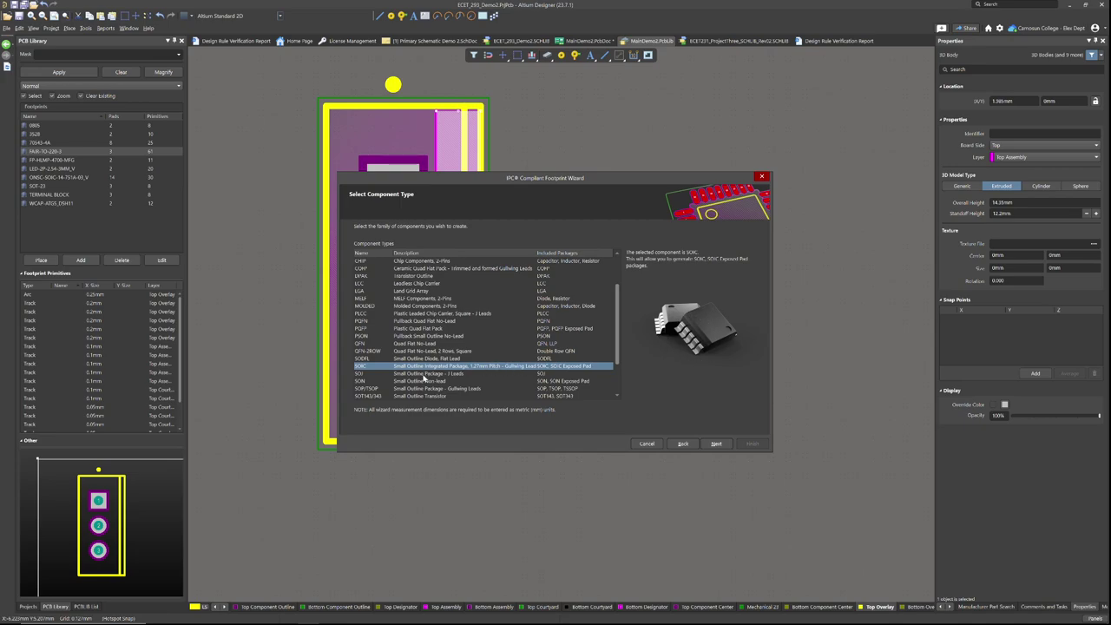
pyautogui.click(423, 374)
pyautogui.click(425, 381)
pyautogui.click(434, 389)
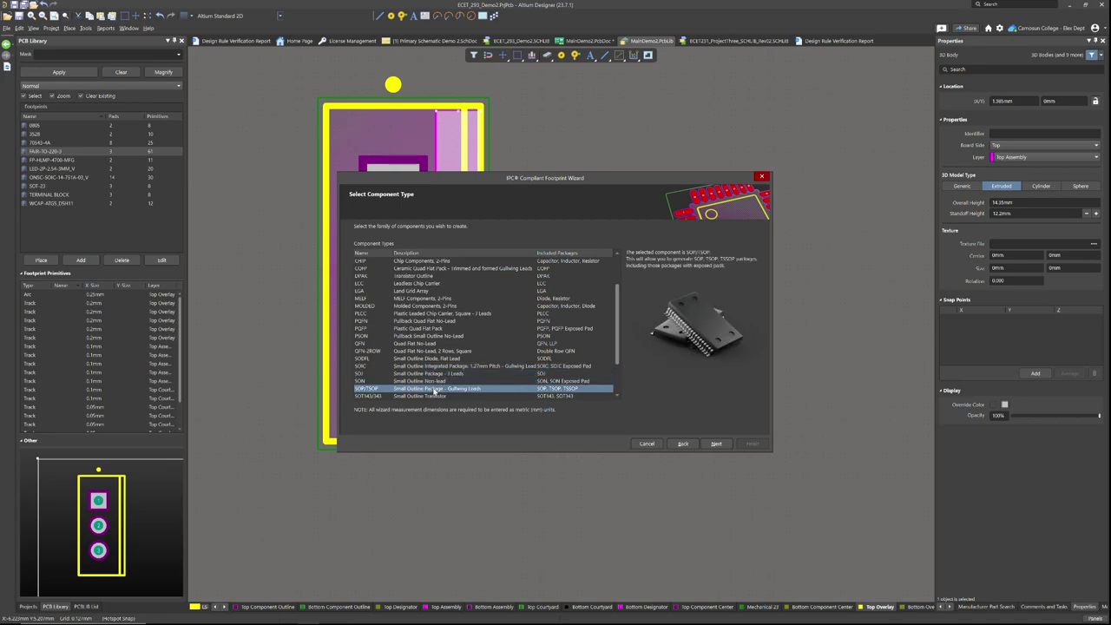
pyautogui.click(433, 374)
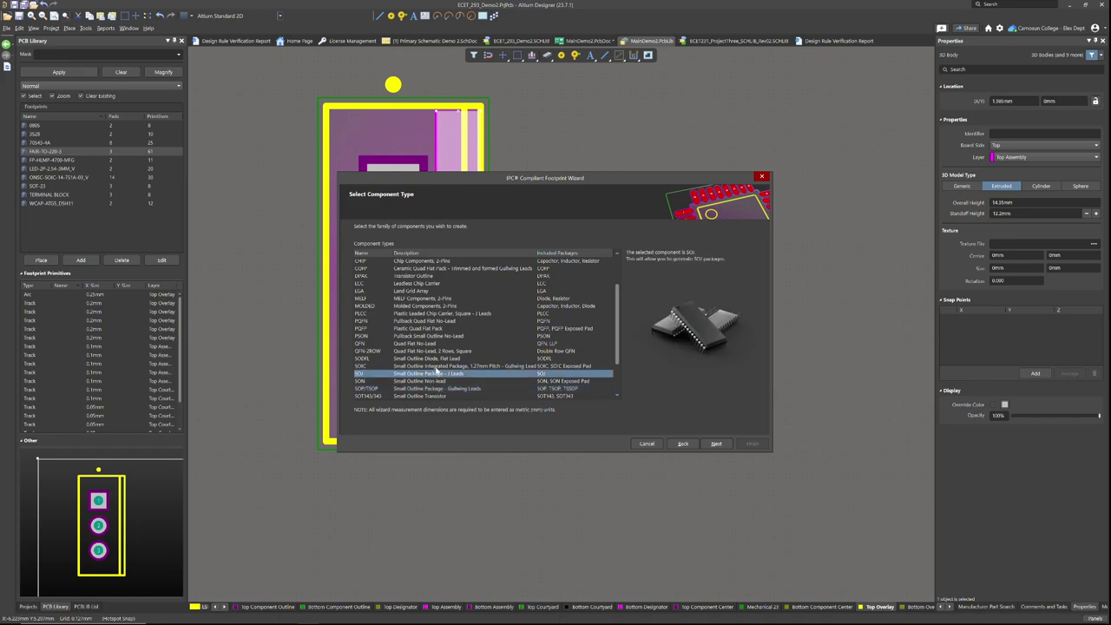
pyautogui.click(438, 366)
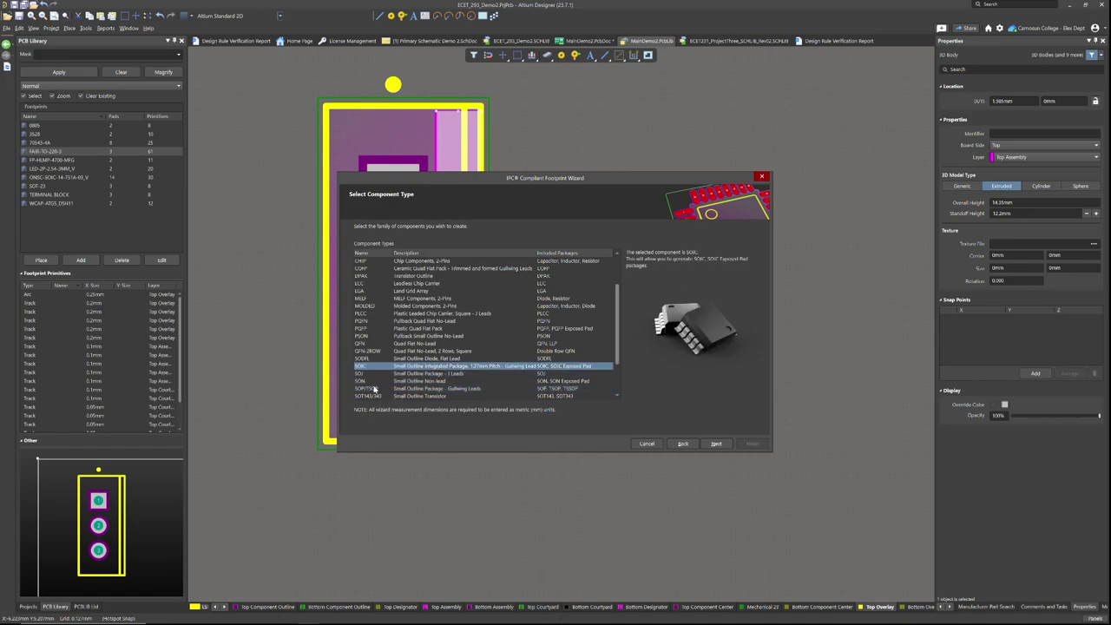
pyautogui.scroll(-2, 441, 354)
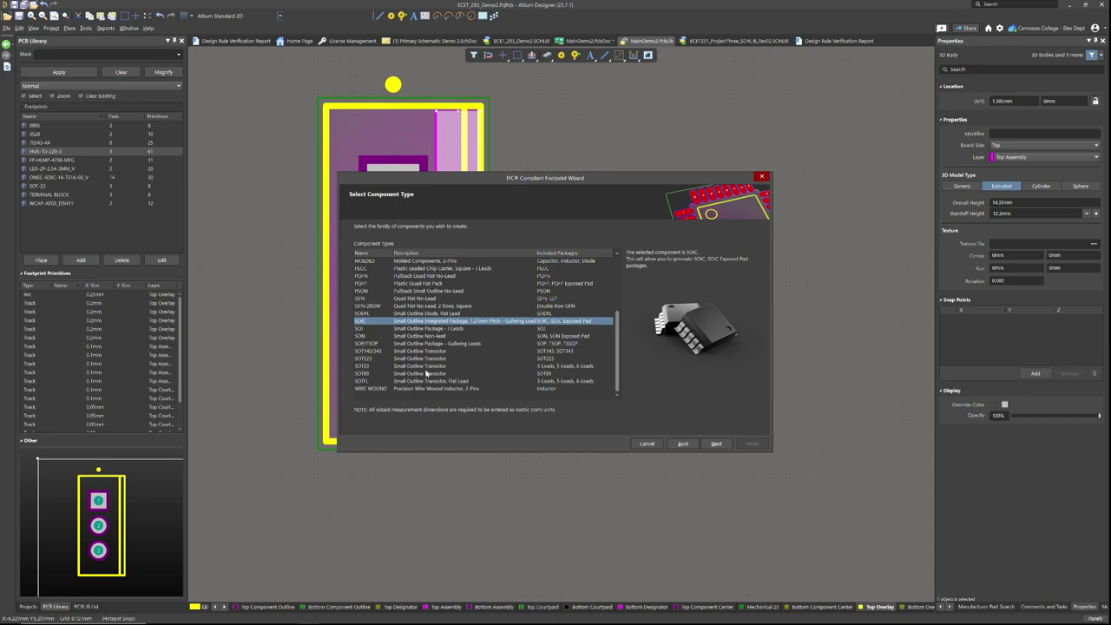
pyautogui.click(647, 444)
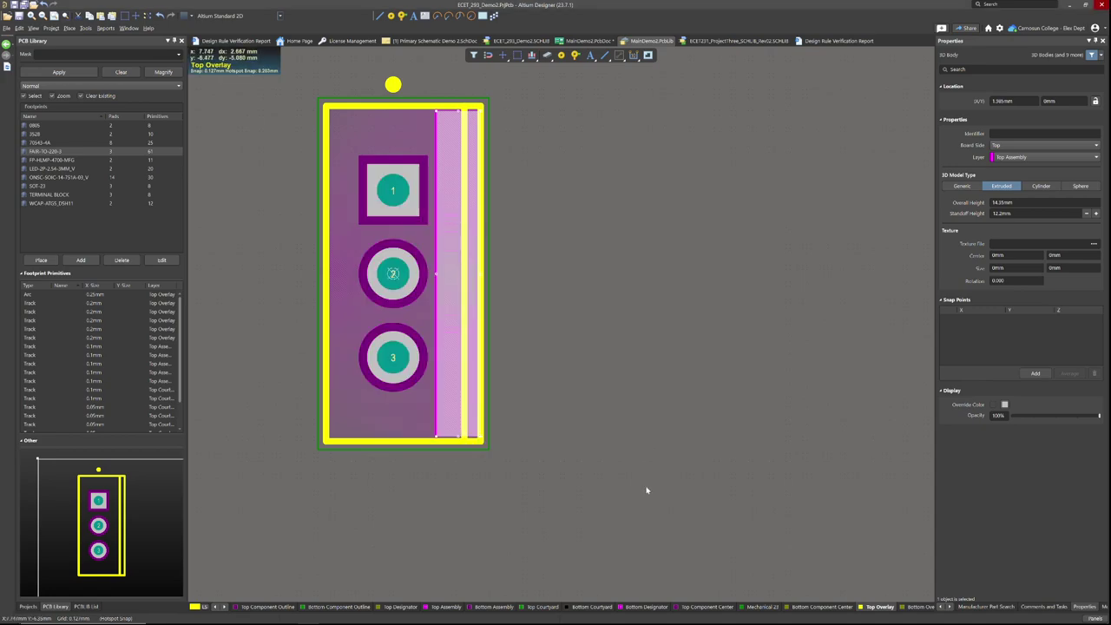